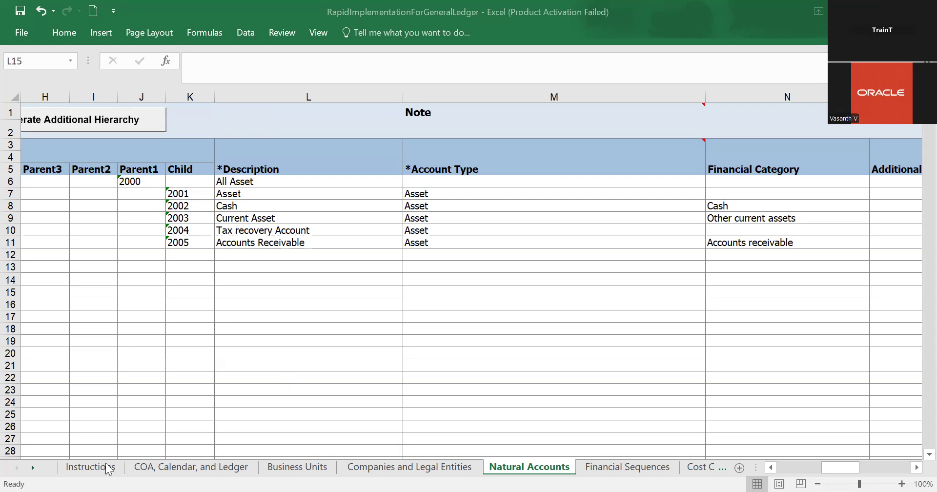
# - Examine the ledger name, currency, period frequency and chart of accounts segments on the COA, Calendar, and Ledger sheet
pyautogui.click(177, 467)
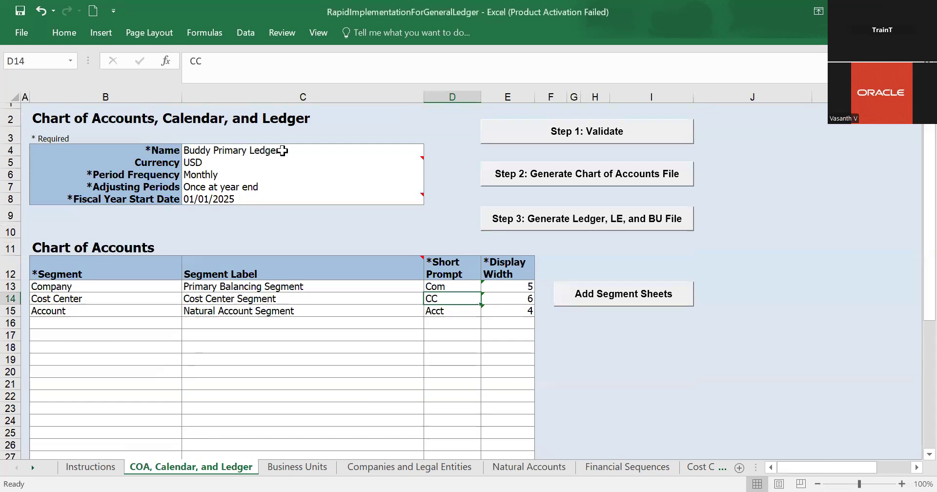
pyautogui.click(282, 150)
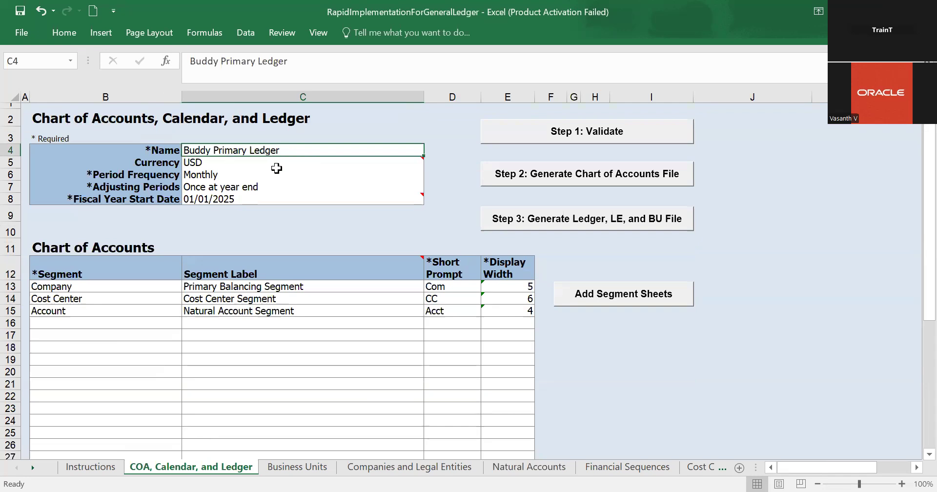
pyautogui.scroll(-1, 196, 158)
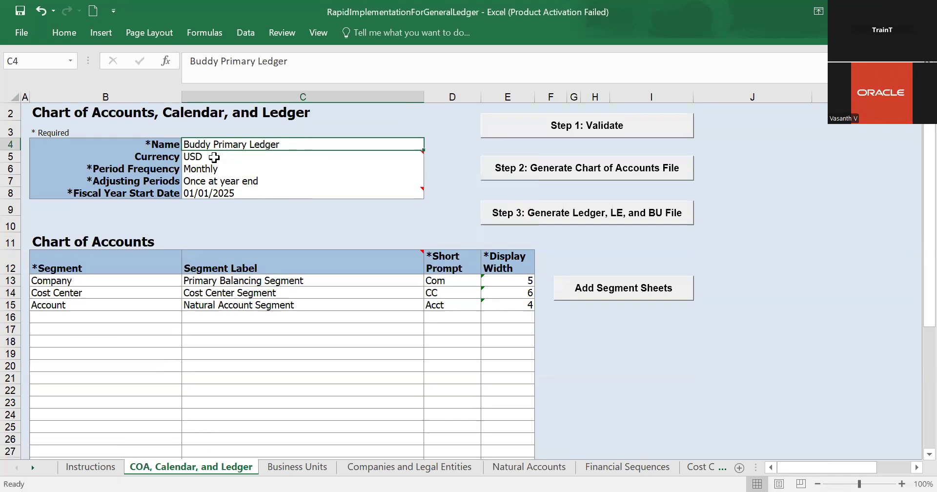
pyautogui.click(190, 157)
pyautogui.click(200, 168)
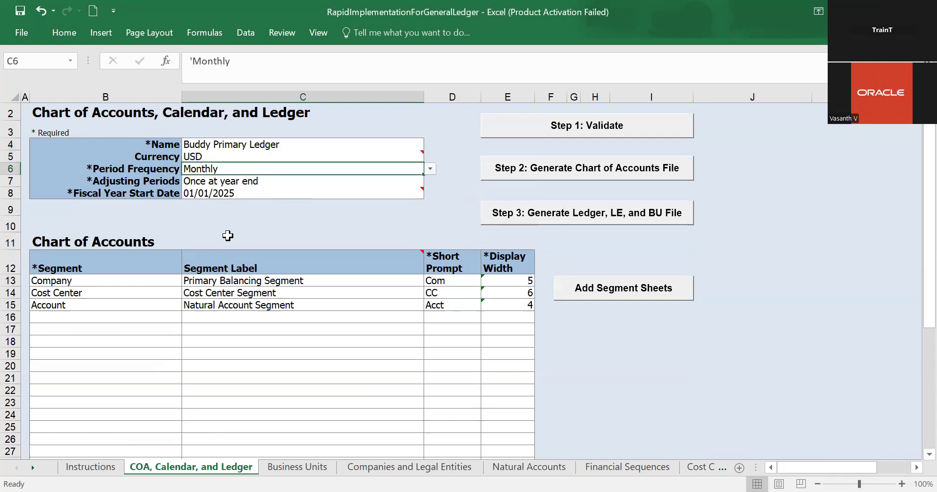
pyautogui.scroll(-1, 112, 257)
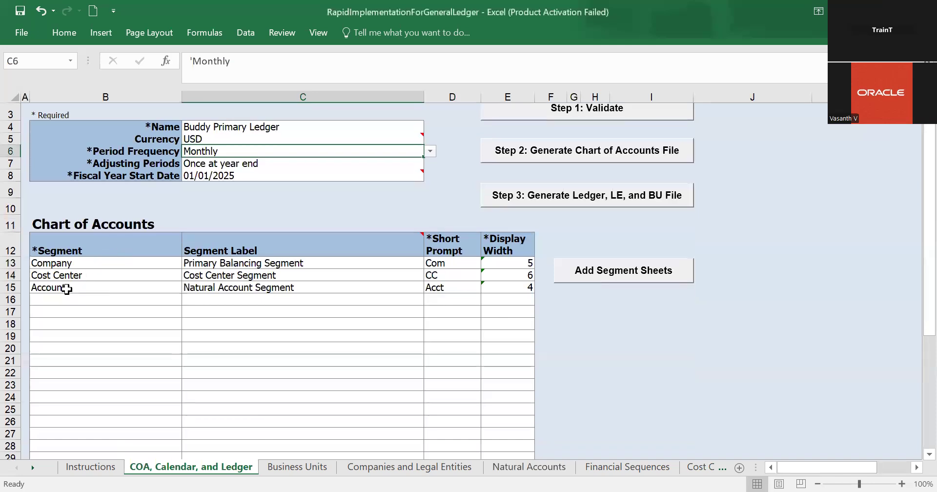
pyautogui.scroll(-1, 308, 431)
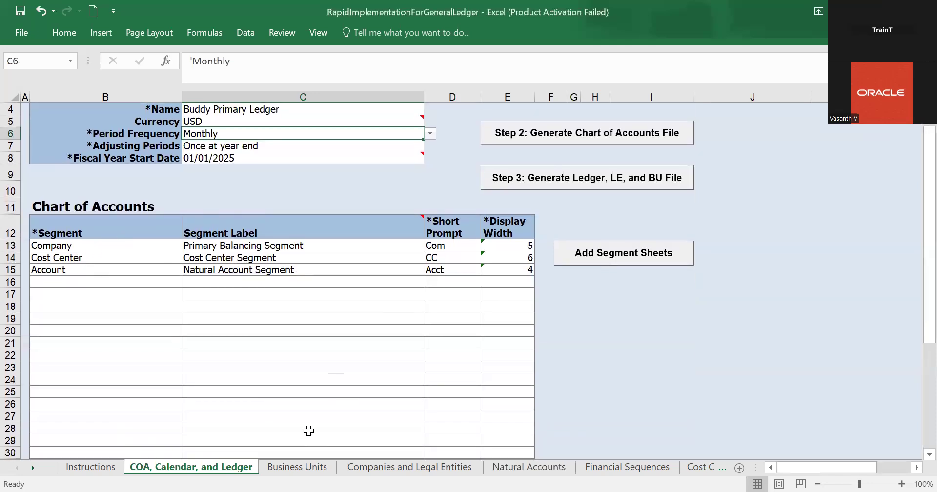
# - Examine the business unit's default legal entity and the company values with their legal entity details on the Business Units and Companies and Legal Entities sheets
pyautogui.click(297, 468)
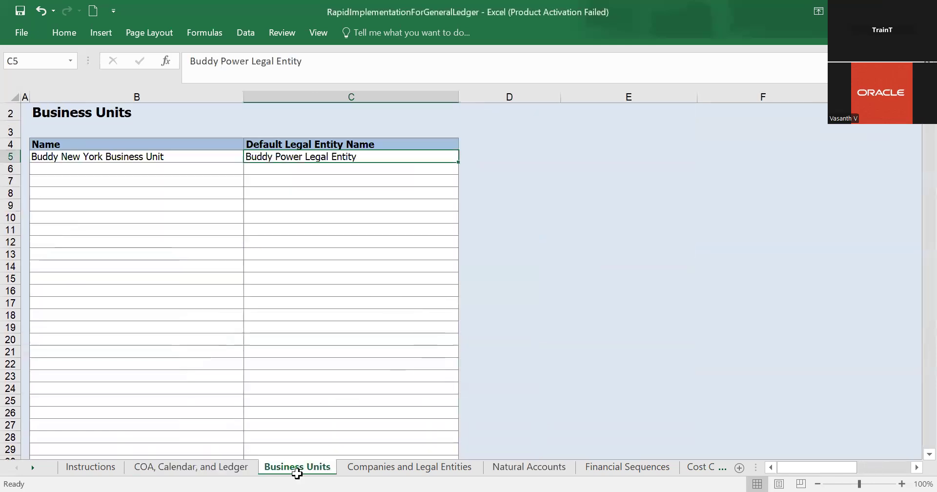
pyautogui.click(112, 160)
pyautogui.click(295, 159)
pyautogui.click(403, 467)
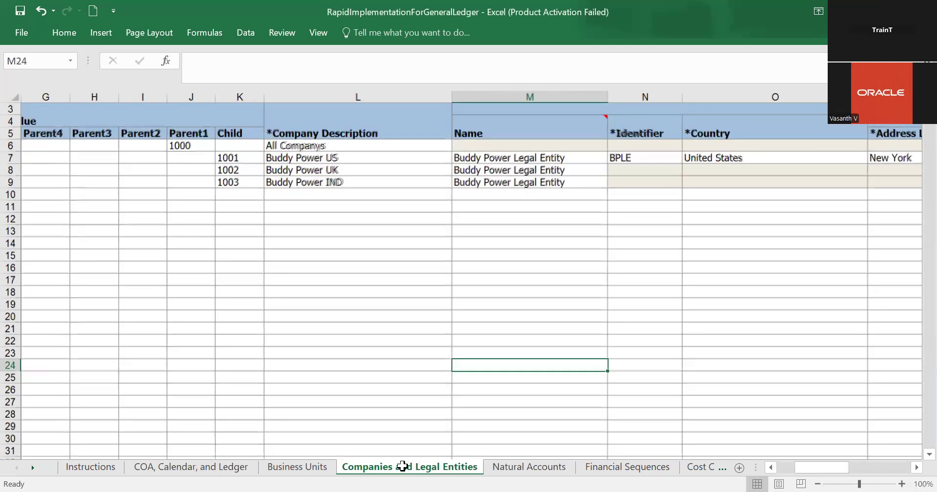
pyautogui.click(186, 146)
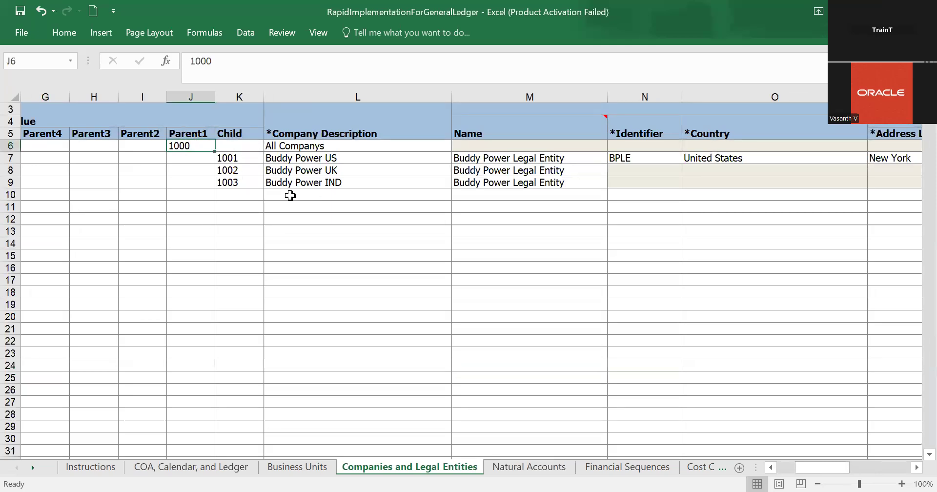
pyautogui.hscroll(1, 441, 231)
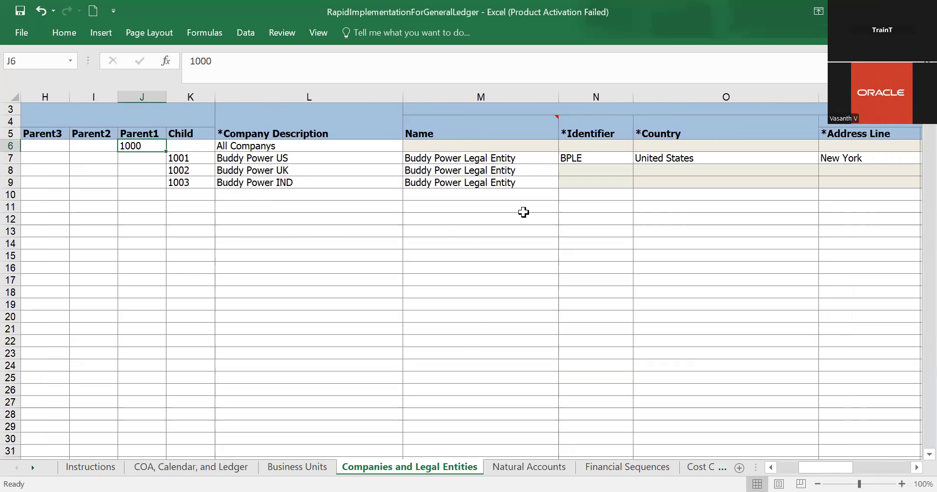
pyautogui.hscroll(2, 523, 212)
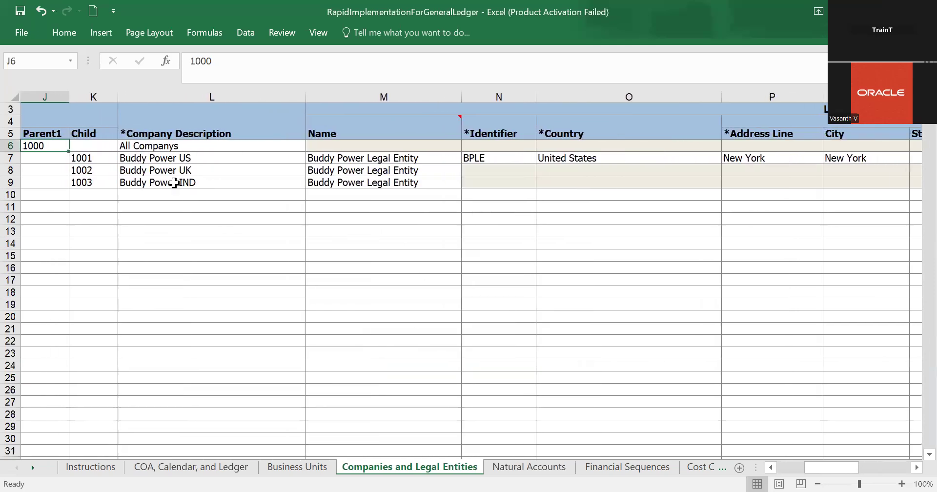
pyautogui.hscroll(1, 403, 399)
pyautogui.hscroll(2, 403, 399)
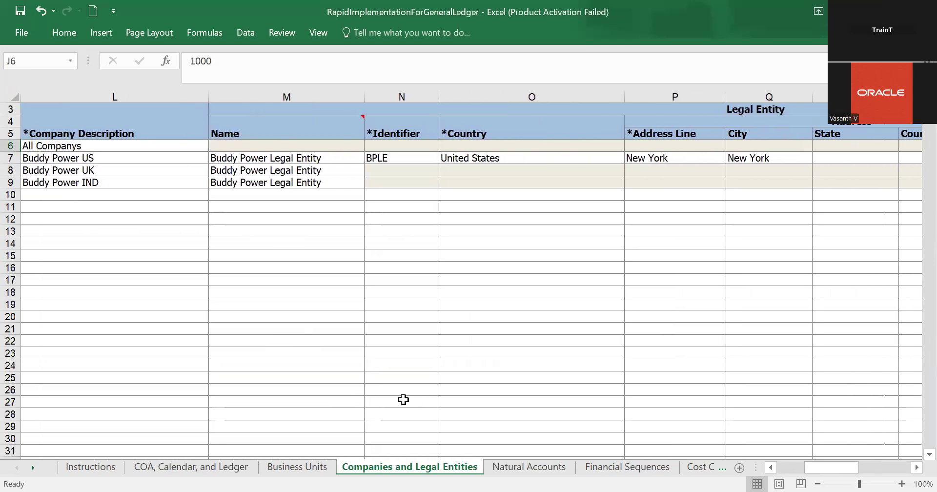
# - Examine the parent and child asset values, descriptions, account types and financial categories on the Natural Accounts sheet
pyautogui.click(517, 468)
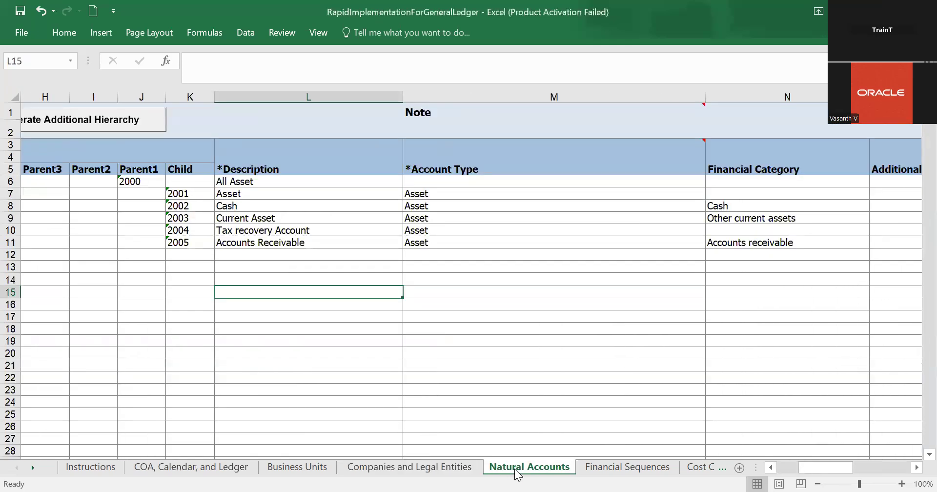
pyautogui.click(387, 318)
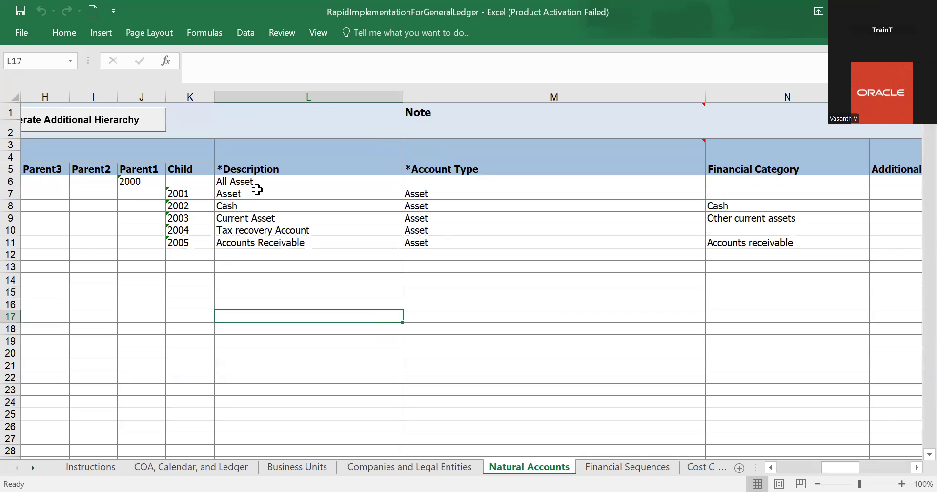
pyautogui.click(155, 181)
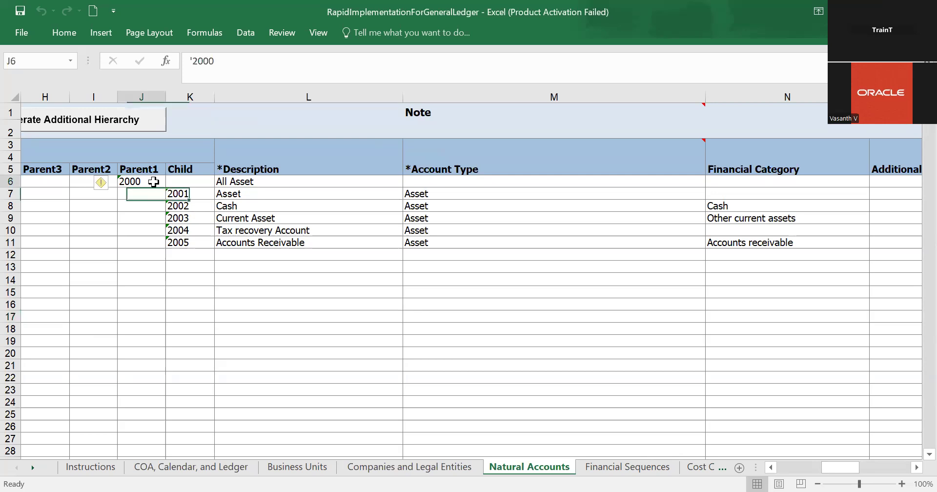
pyautogui.click(197, 195)
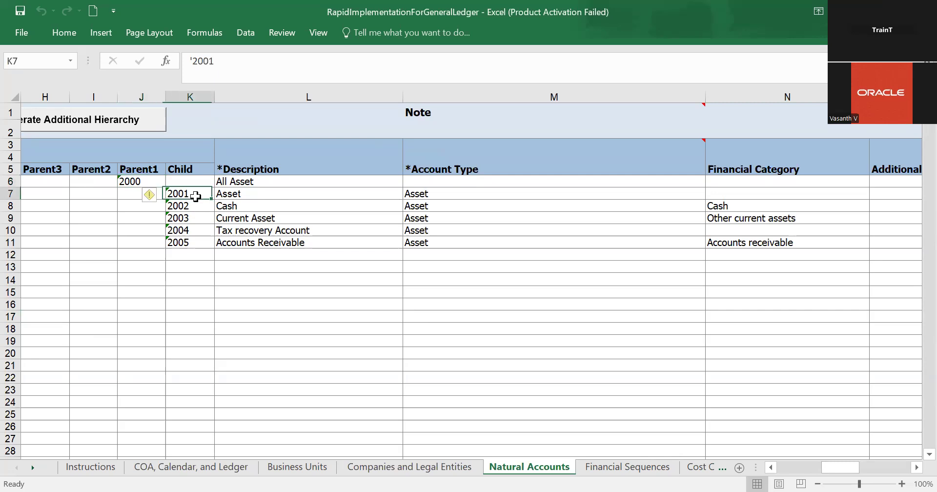
pyautogui.click(233, 193)
pyautogui.click(238, 207)
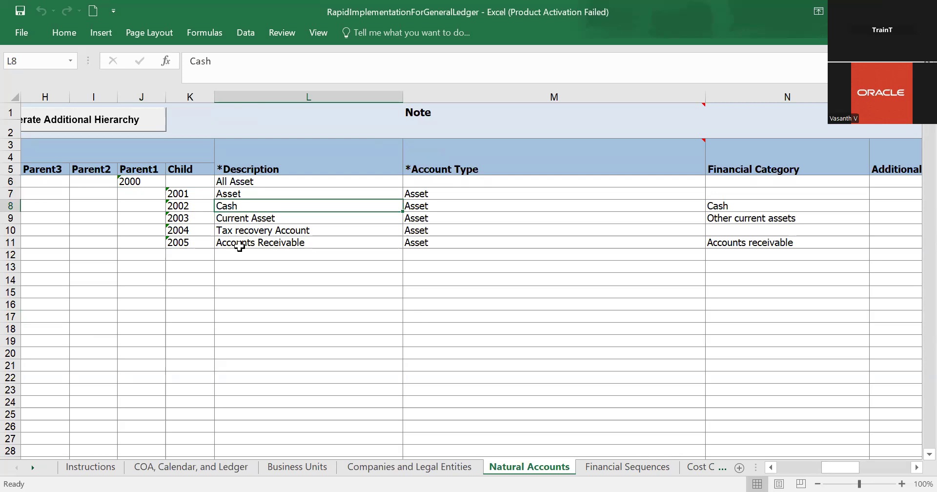
pyautogui.hscroll(5, 318, 261)
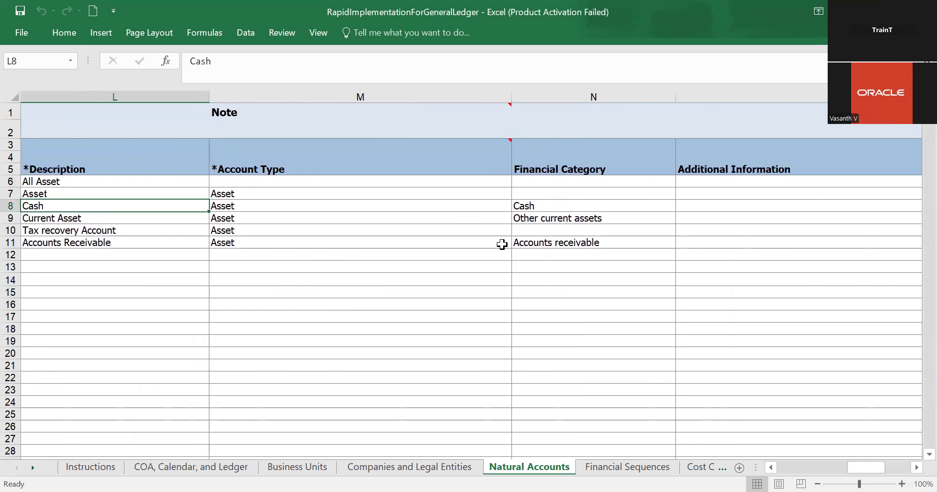
pyautogui.hscroll(-5, 502, 244)
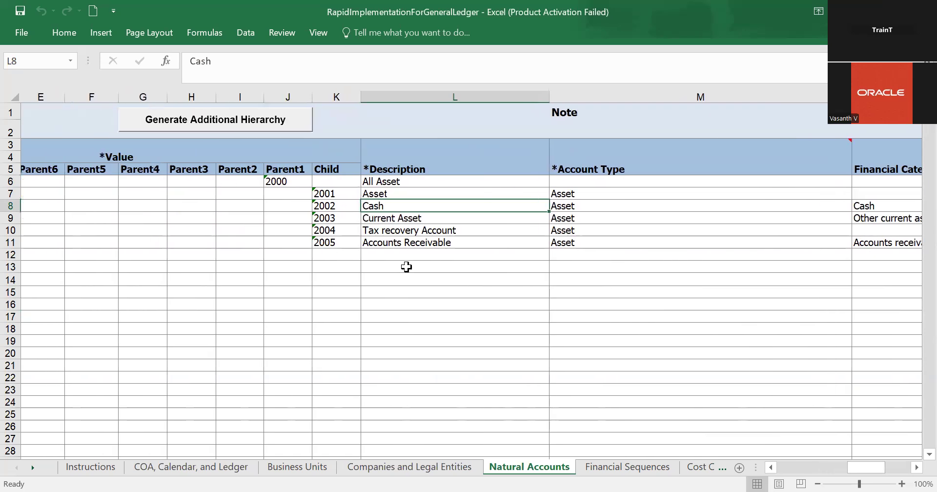
# - Enter 3000 as a new Parent1 value in row 12 of the Natural Accounts sheet
pyautogui.click(302, 258)
pyautogui.write('2')
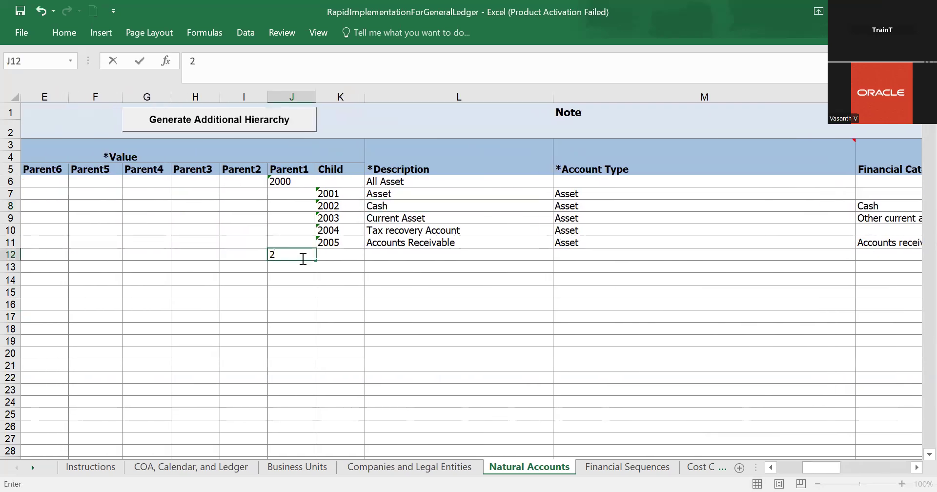
pyautogui.press('BackSpace')
pyautogui.write('3000')
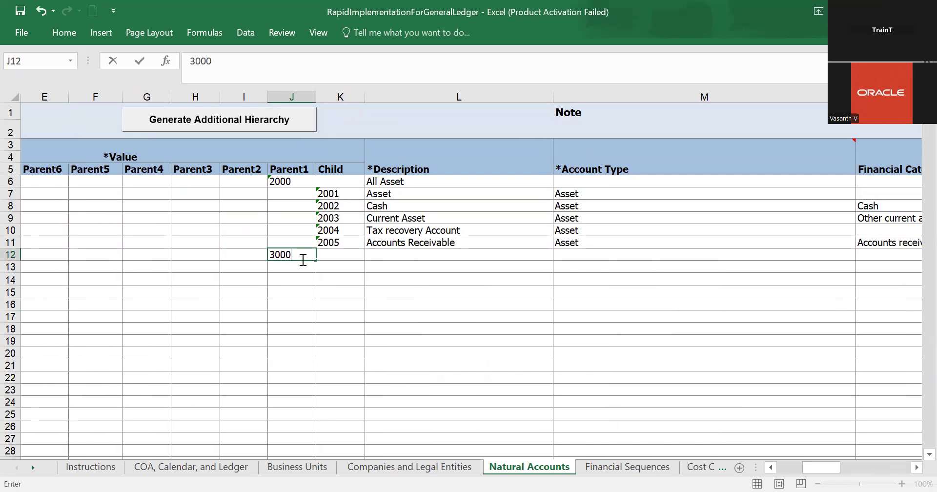
pyautogui.click(339, 272)
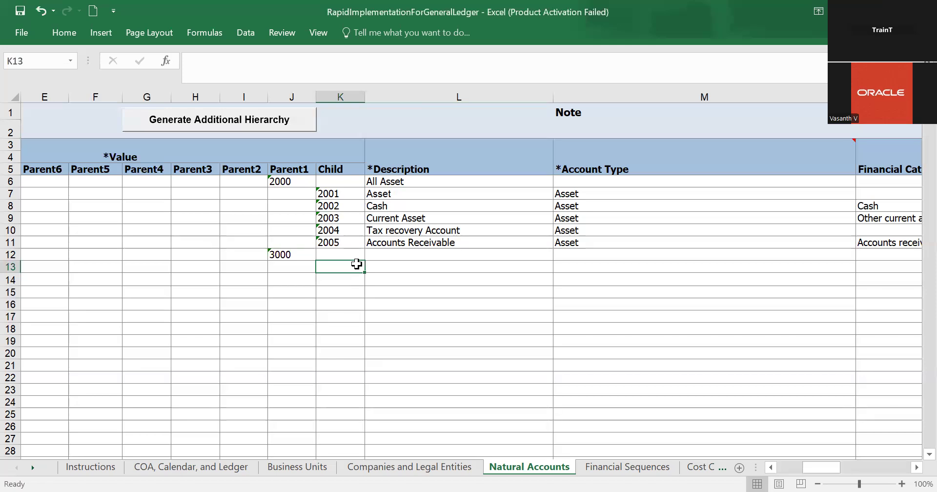
pyautogui.write('A')
pyautogui.press('BackSpace')
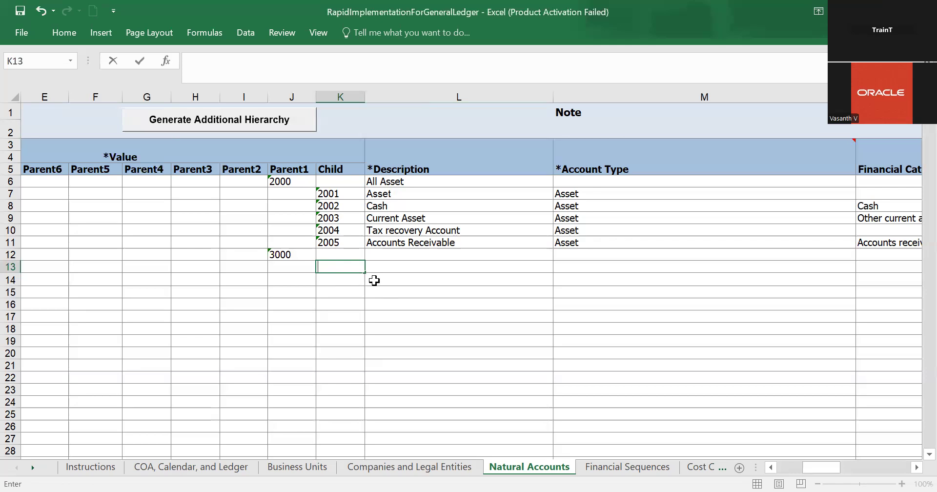
pyautogui.click(334, 252)
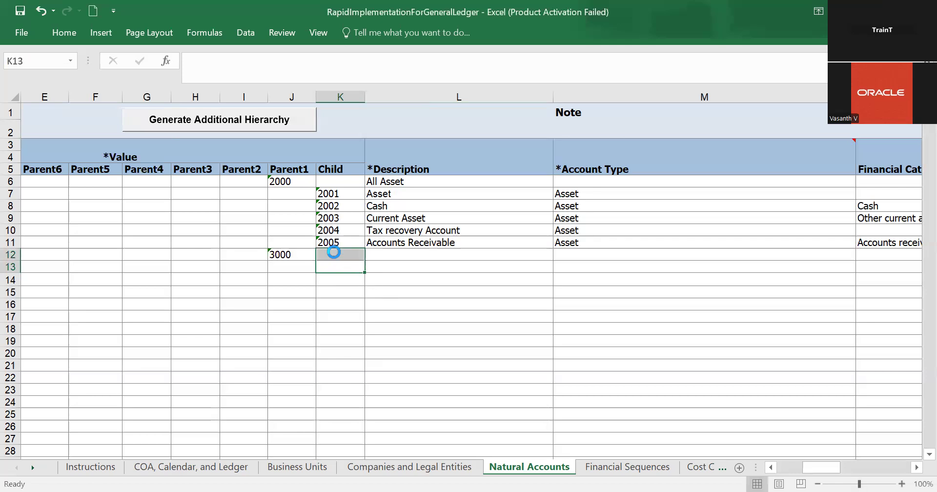
# - Enter the description "All Onwer 's Equity" for parent account 3000
pyautogui.click(407, 257)
pyautogui.write('All')
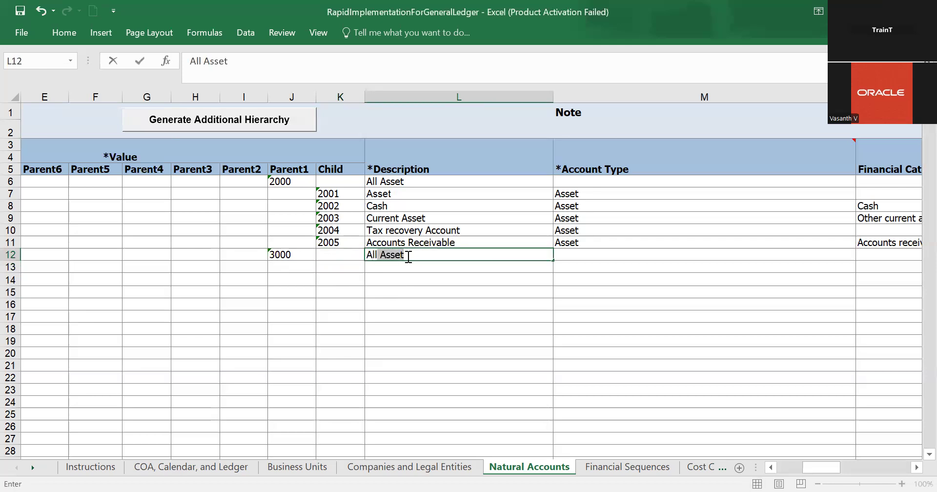
pyautogui.write('as')
pyautogui.press('BackSpace')
pyautogui.press('BackSpace')
pyautogui.write('ow')
pyautogui.press('BackSpace')
pyautogui.press('BackSpace')
pyautogui.write('POu')
pyautogui.press('BackSpace')
pyautogui.press('BackSpace')
pyautogui.press('BackSpace')
pyautogui.write('Onwer')
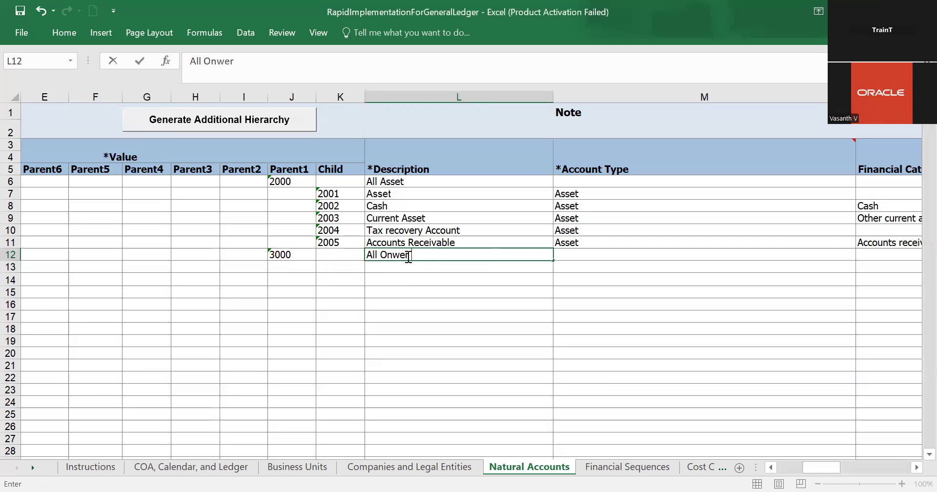
pyautogui.write(" 's Equity")
pyautogui.click(425, 275)
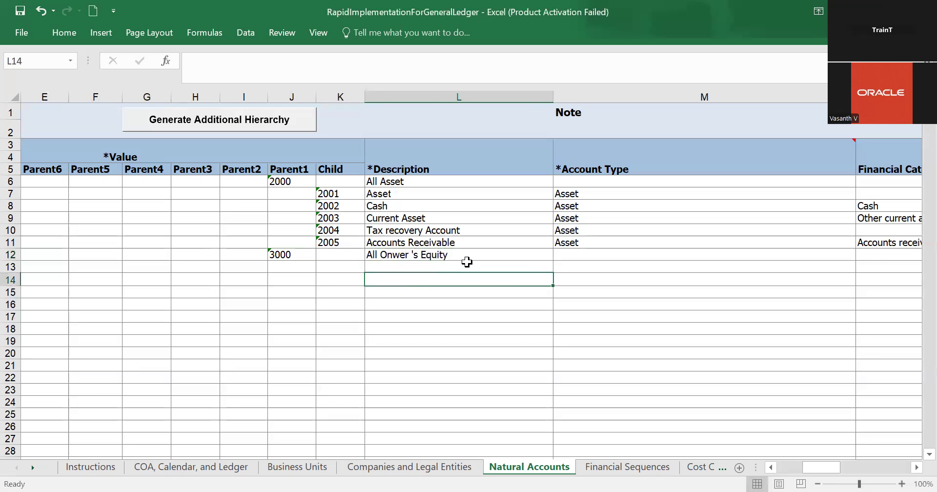
# - Set the account type of parent account 3000 to Owner's Equity
pyautogui.click(601, 254)
pyautogui.click(862, 257)
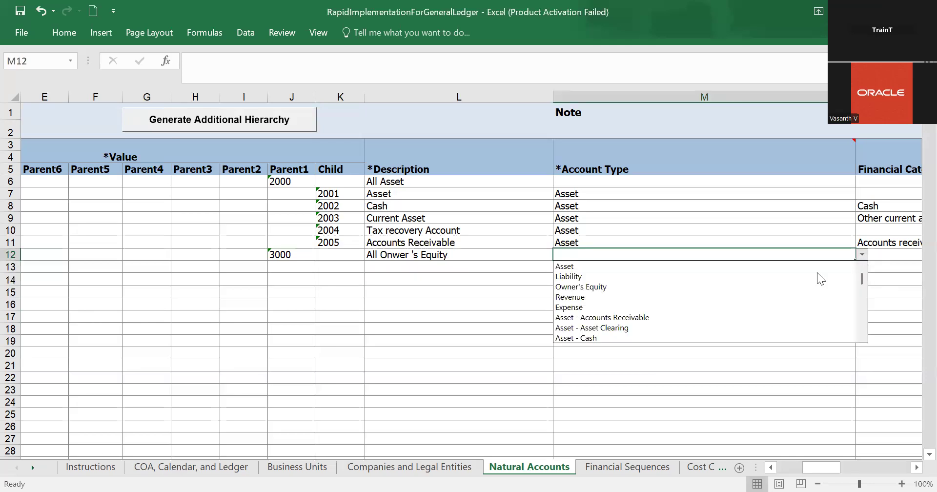
pyautogui.click(736, 286)
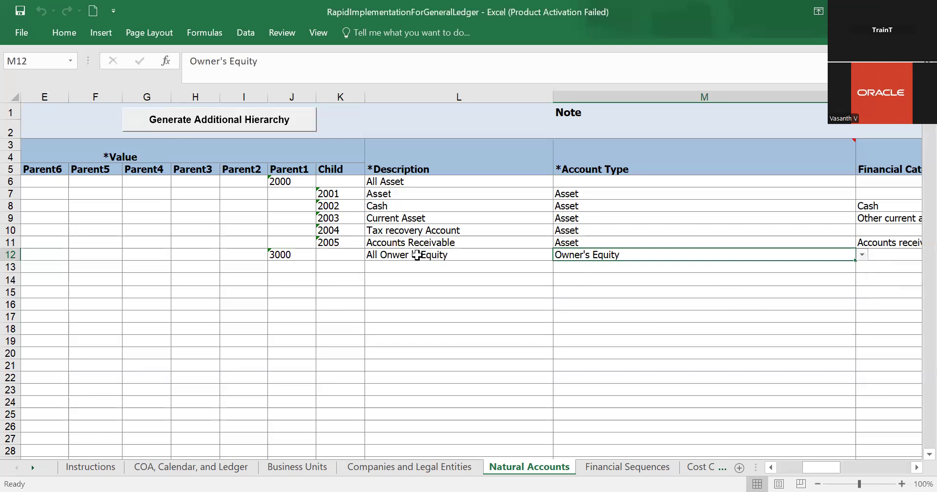
# - Correct the misspelled description of parent account 3000 to "All Owner 's Equity"
pyautogui.click(402, 254)
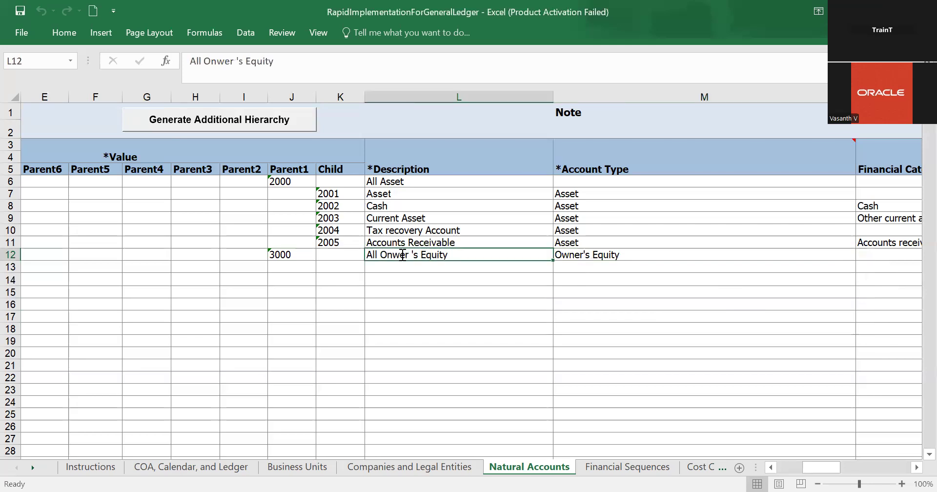
pyautogui.doubleClick(399, 255)
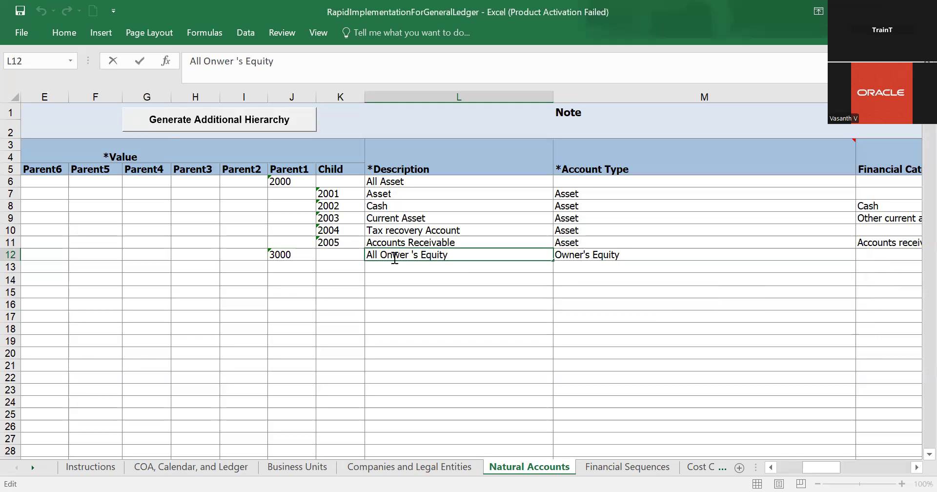
pyautogui.press('BackSpace')
pyautogui.press('BackSpace')
pyautogui.write('wne')
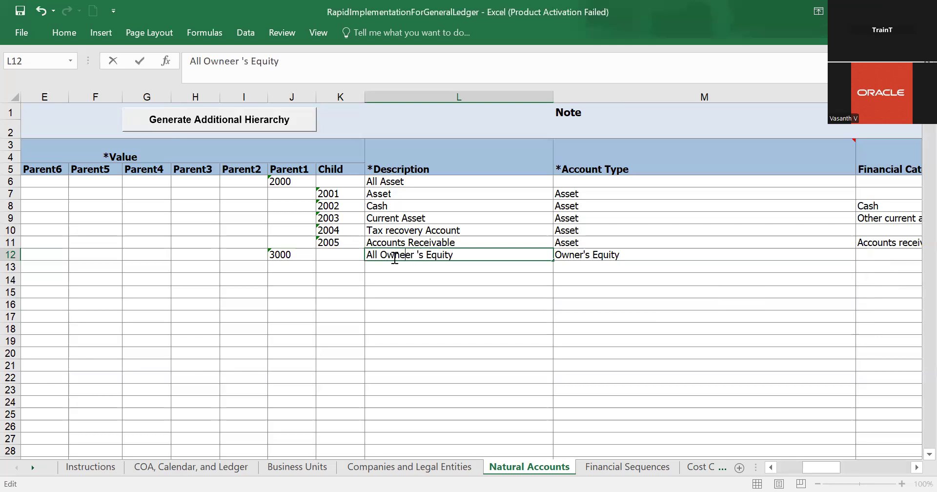
pyautogui.press('BackSpace')
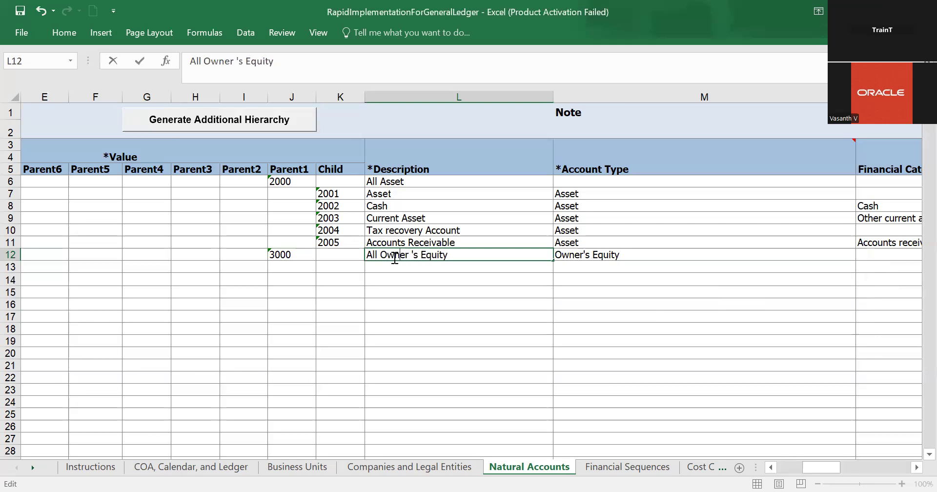
pyautogui.click(459, 278)
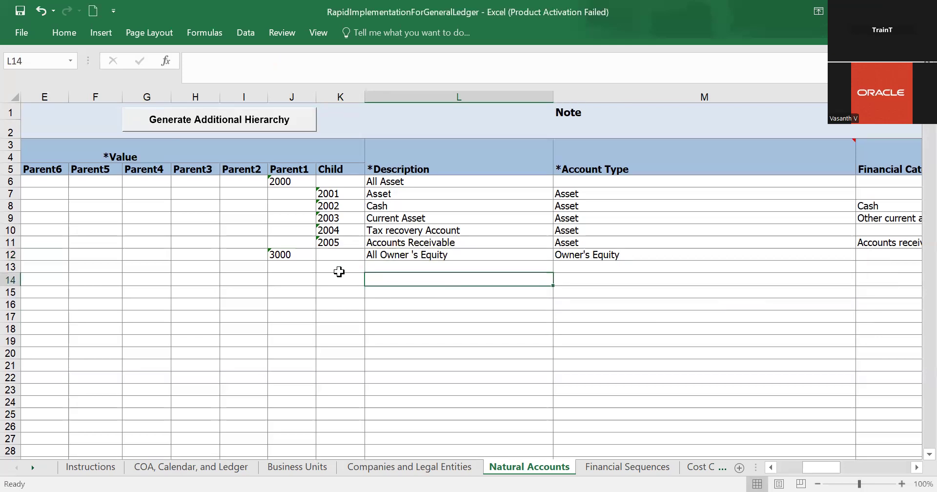
# - Add child account 3001 in row 13 under parent 3000 with the placeholder description "a"
pyautogui.click(337, 270)
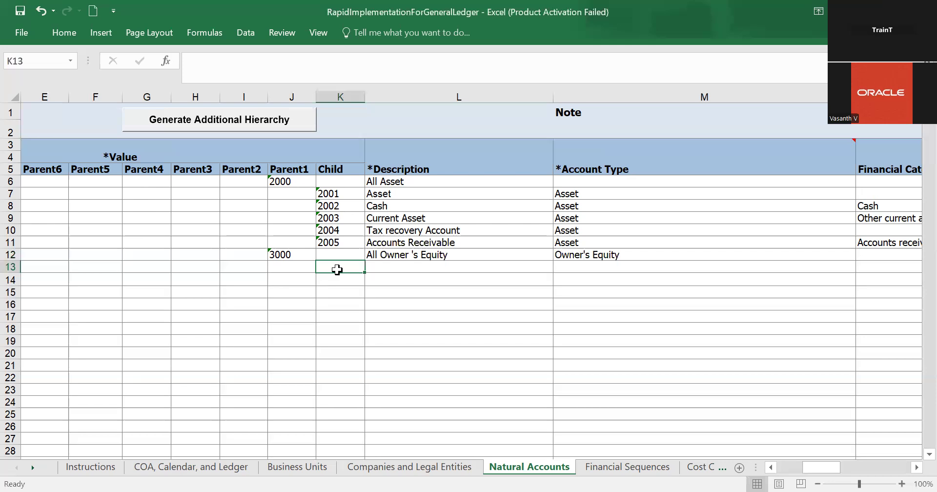
pyautogui.write('300')
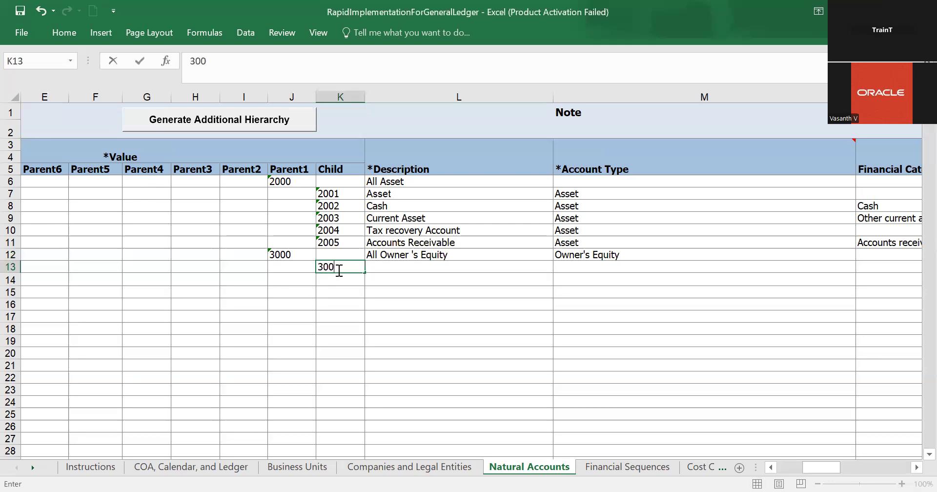
pyautogui.write('1')
pyautogui.click(433, 273)
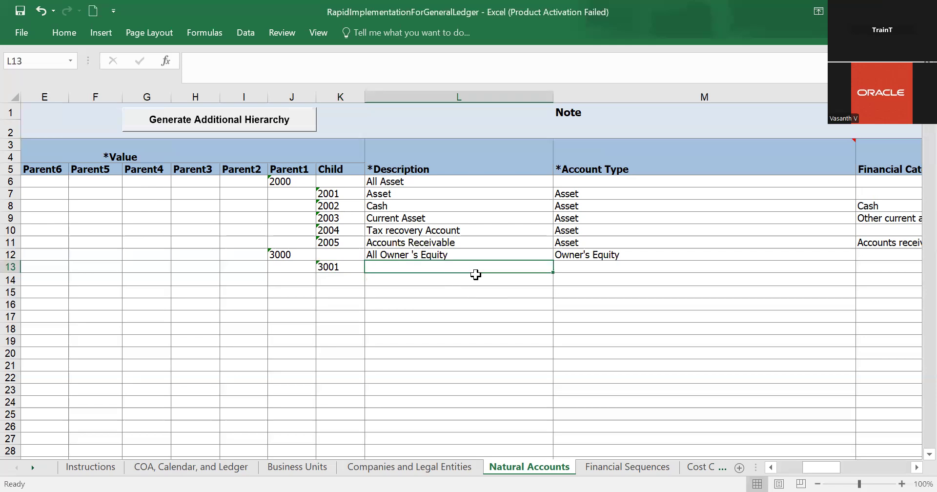
pyautogui.write('a')
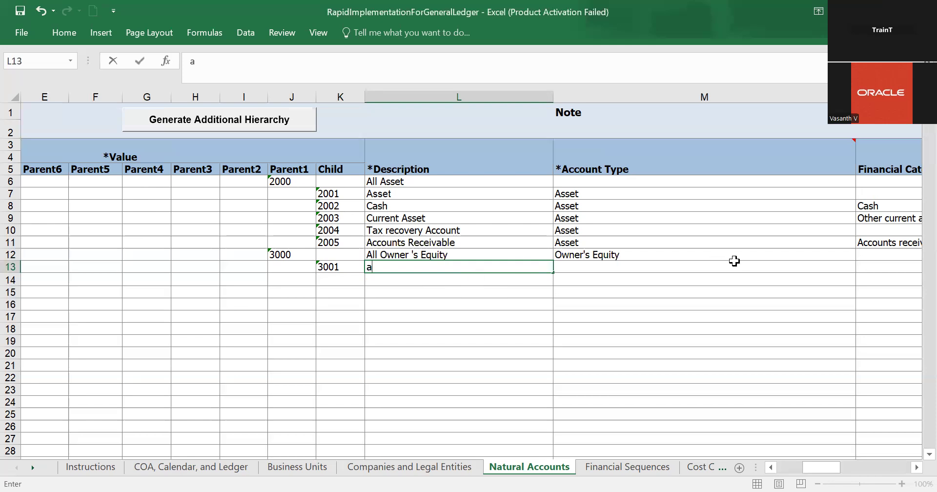
# - Set the account type of child account 3001 to "Owner's Equity - Retained Earnings"
pyautogui.click(765, 274)
pyautogui.click(781, 267)
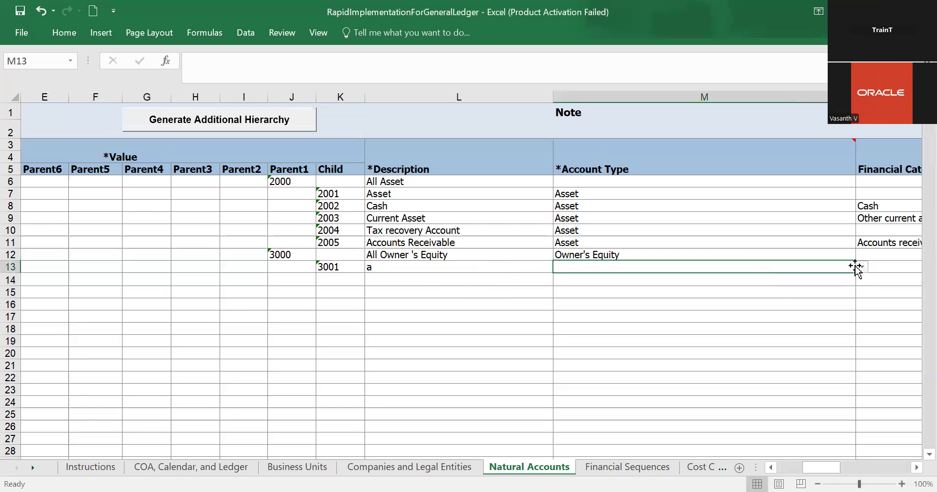
pyautogui.click(862, 267)
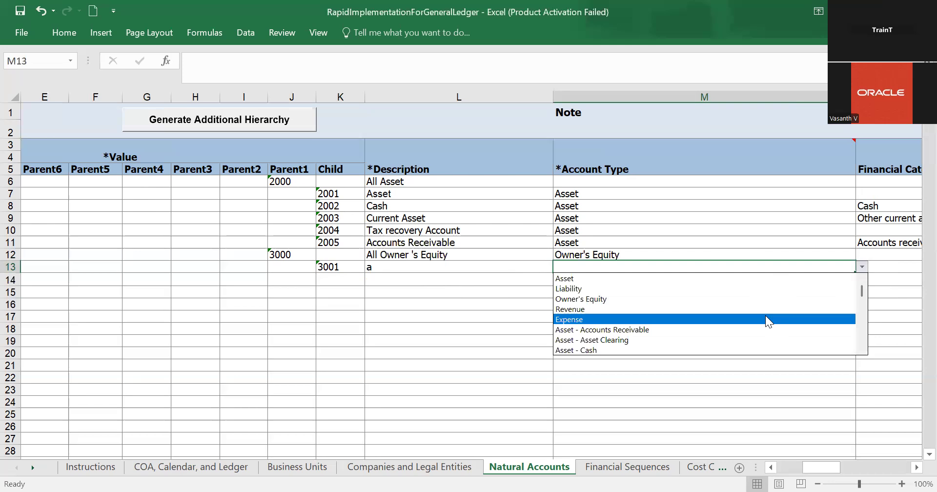
pyautogui.moveTo(860, 291); pyautogui.dragTo(856, 320)
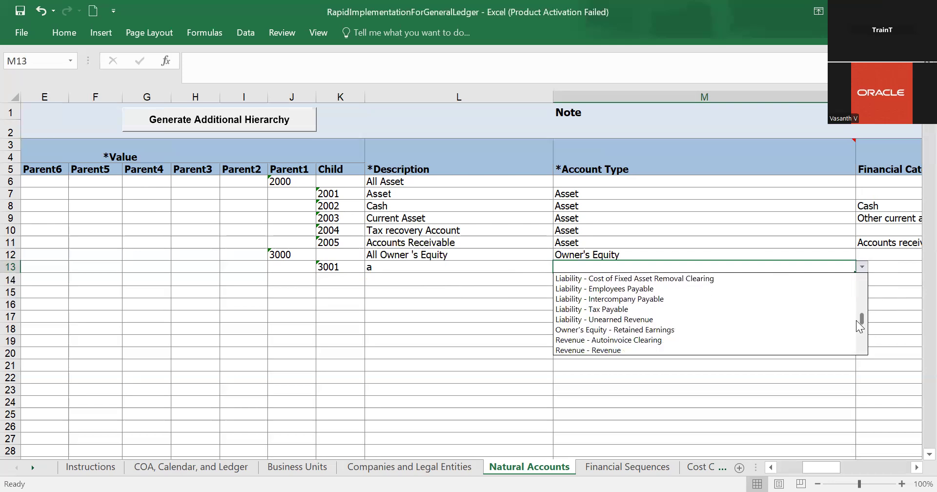
pyautogui.click(729, 330)
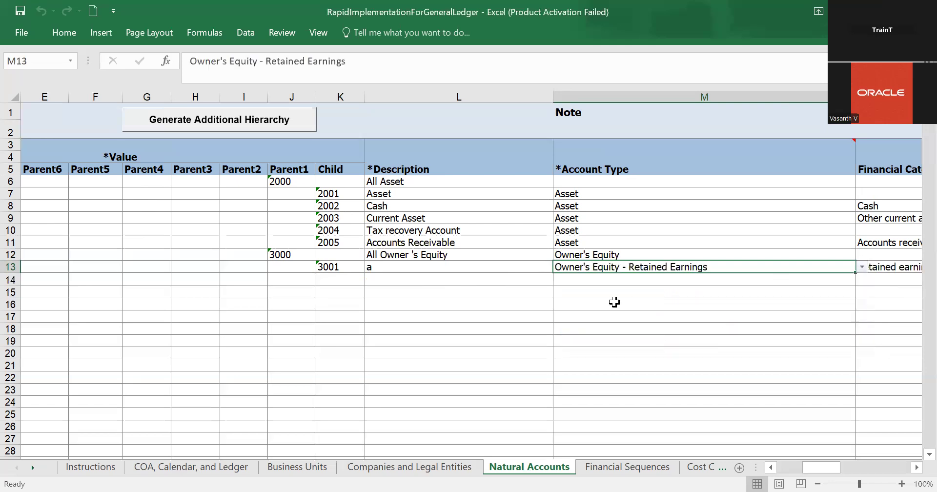
# - Replace the placeholder description of child account 3001 with "Retained Earnings"
pyautogui.click(401, 267)
pyautogui.press('BackSpace')
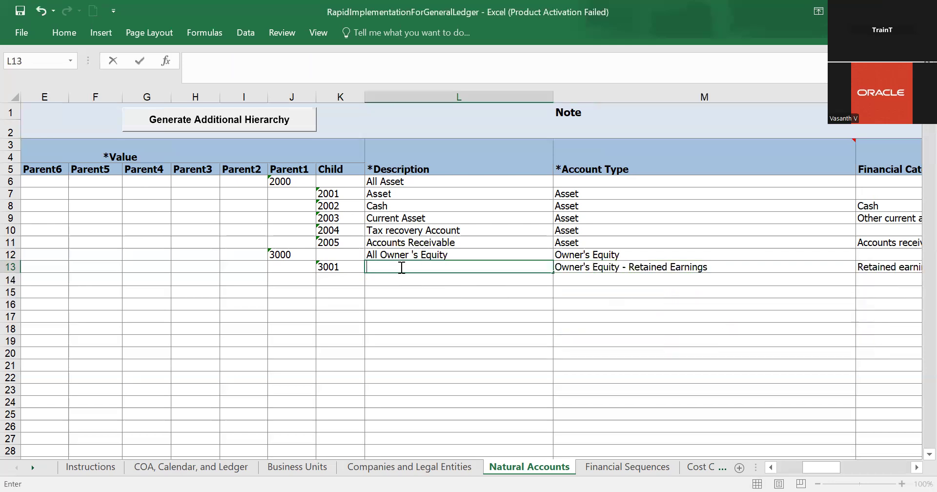
pyautogui.write('Retained Earnings')
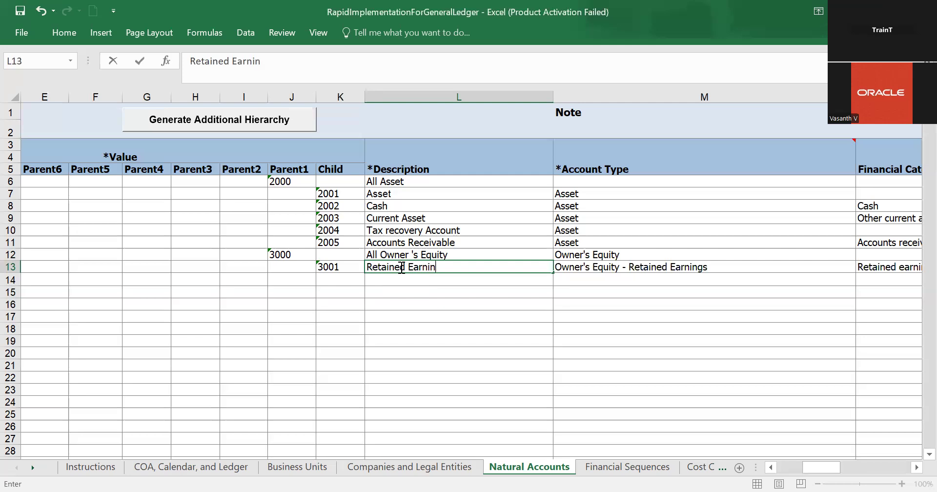
pyautogui.click(467, 292)
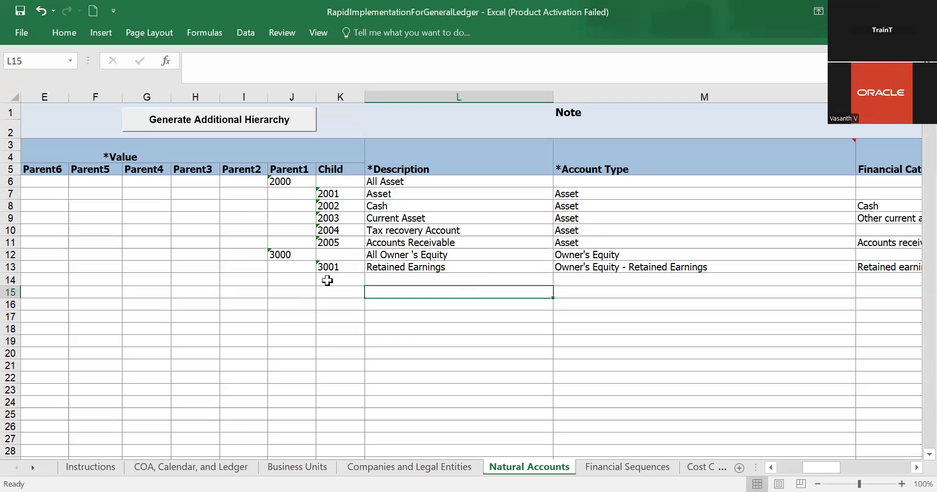
# - Enter 4000 as a new Parent1 value in row 14 with the description "All Liabilty"
pyautogui.click(286, 283)
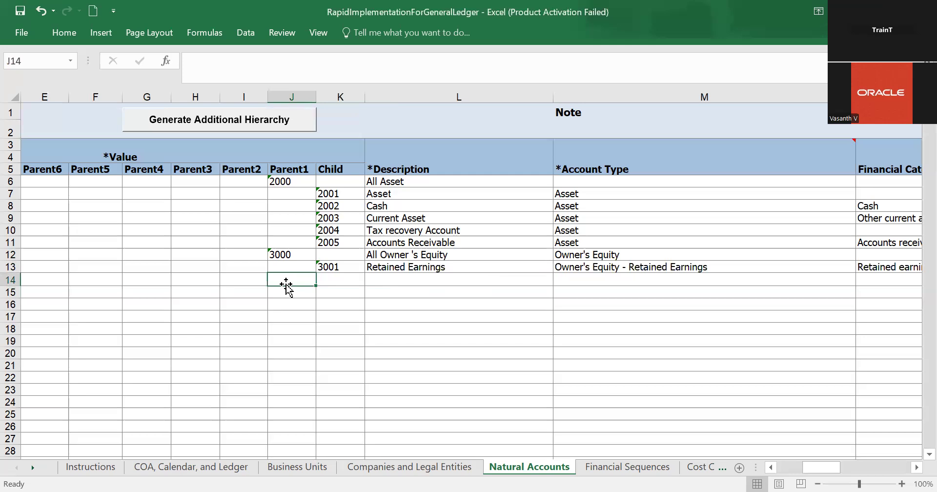
pyautogui.write('4000')
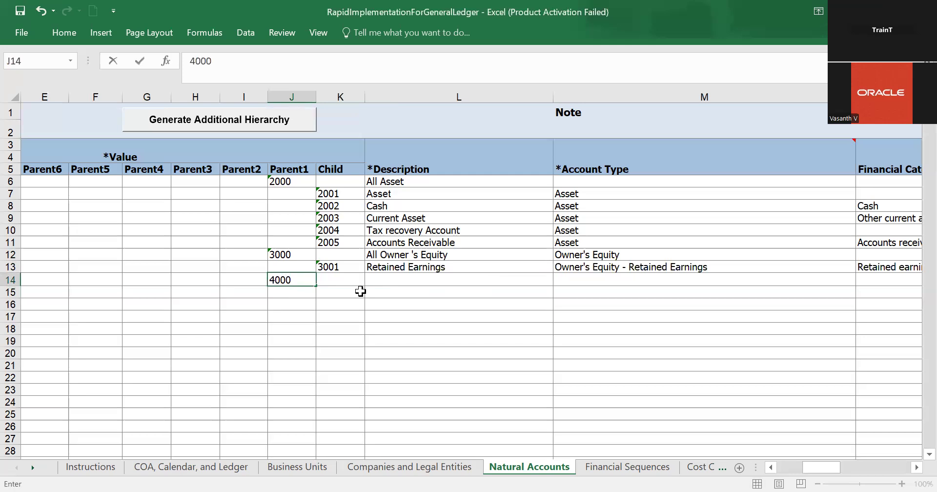
pyautogui.click(393, 283)
pyautogui.write('All')
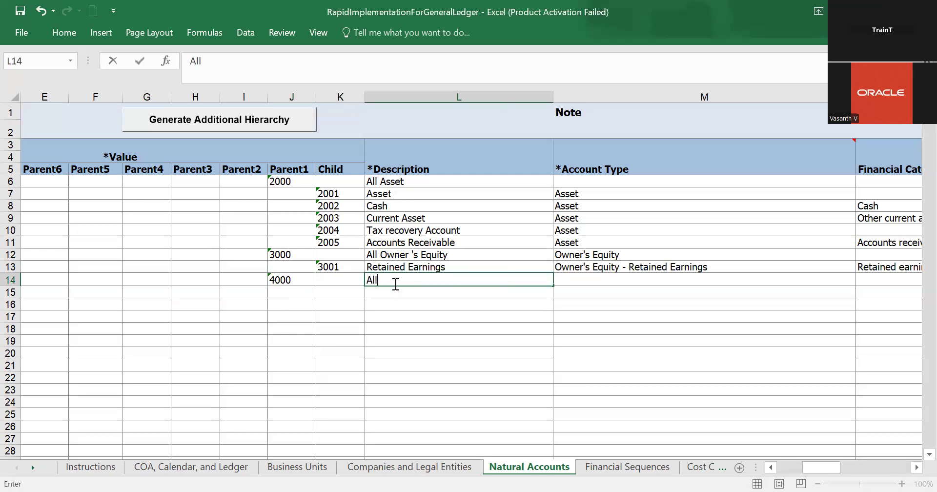
pyautogui.write(' Lia')
pyautogui.press('BackSpace')
pyautogui.write('bilty')
pyautogui.press('Return')
# - Set the account type of parent account 4000 to Liability
pyautogui.click(751, 281)
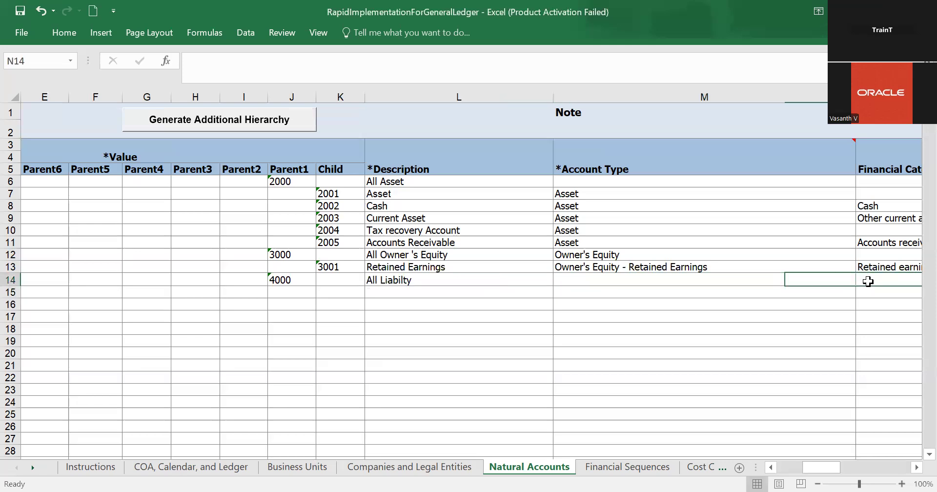
pyautogui.click(861, 281)
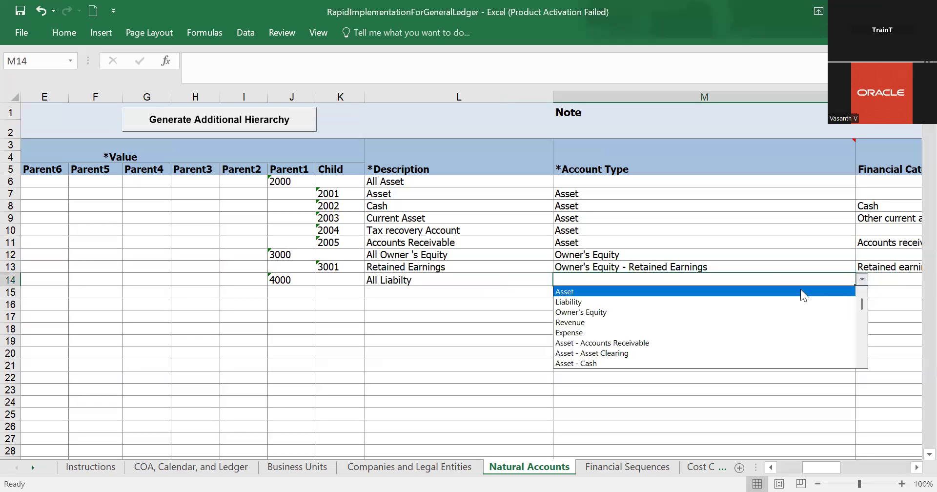
pyautogui.click(782, 301)
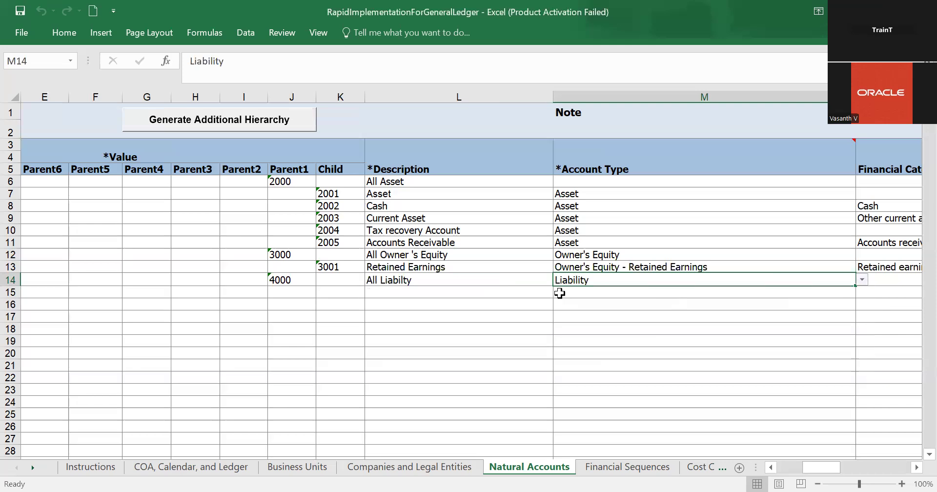
# - Correct the misspelled description of parent account 4000 to "All Liability"
pyautogui.click(472, 283)
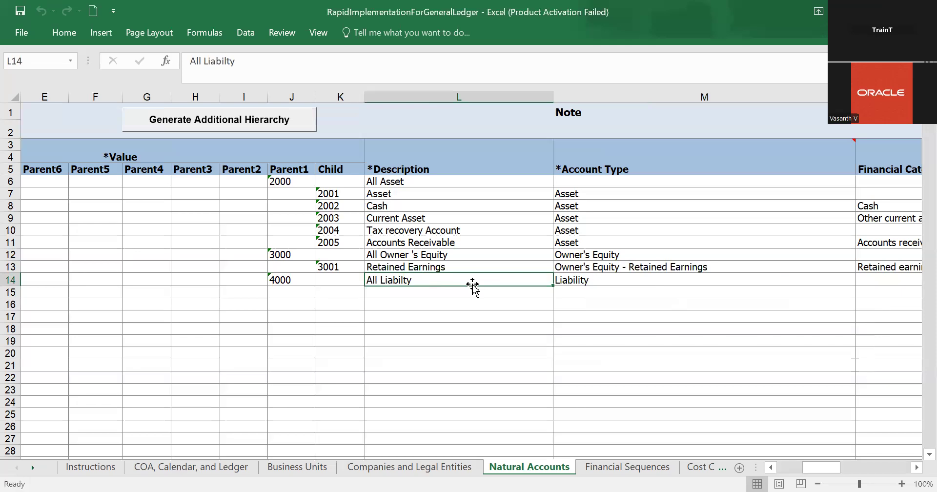
pyautogui.doubleClick(458, 281)
pyautogui.press('BackSpace')
pyautogui.press('BackSpace')
pyautogui.press('BackSpace')
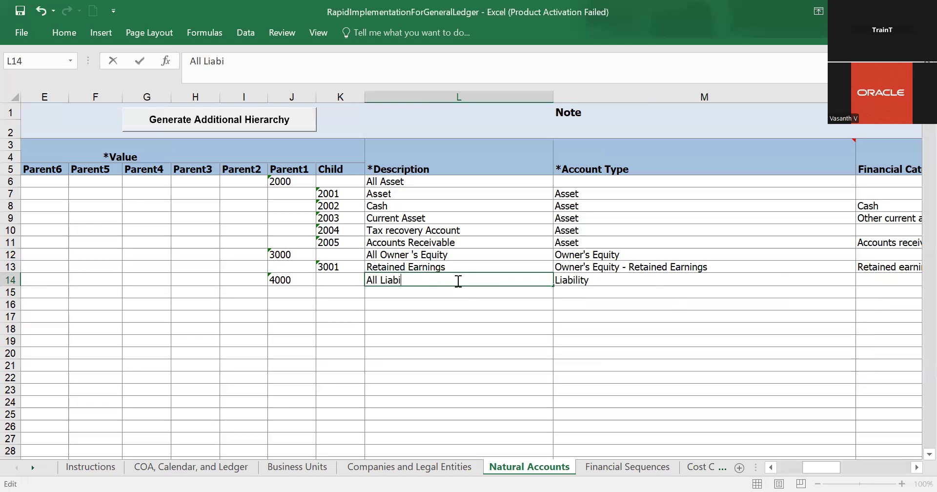
pyautogui.write('lity')
pyautogui.click(427, 299)
# - Add child account 4001 in row 15 under parent 4000 with the description "Liablity"
pyautogui.click(412, 293)
pyautogui.click(363, 293)
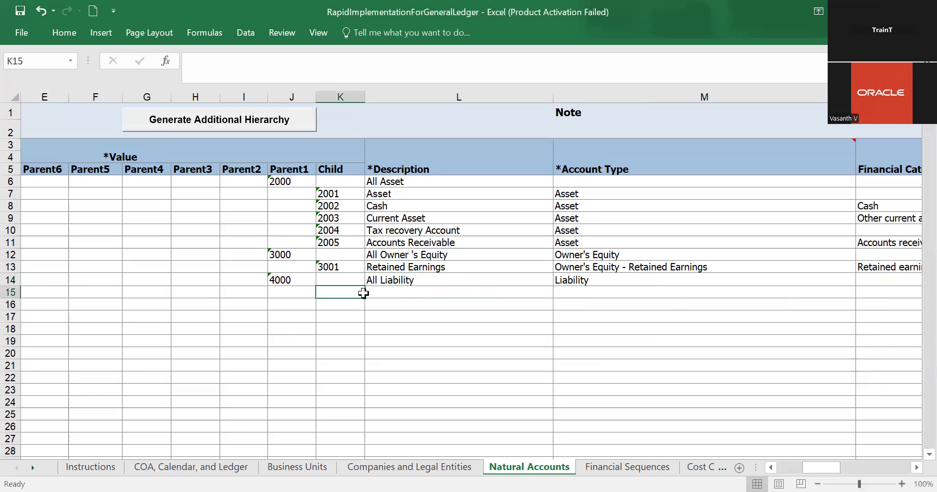
pyautogui.write('400')
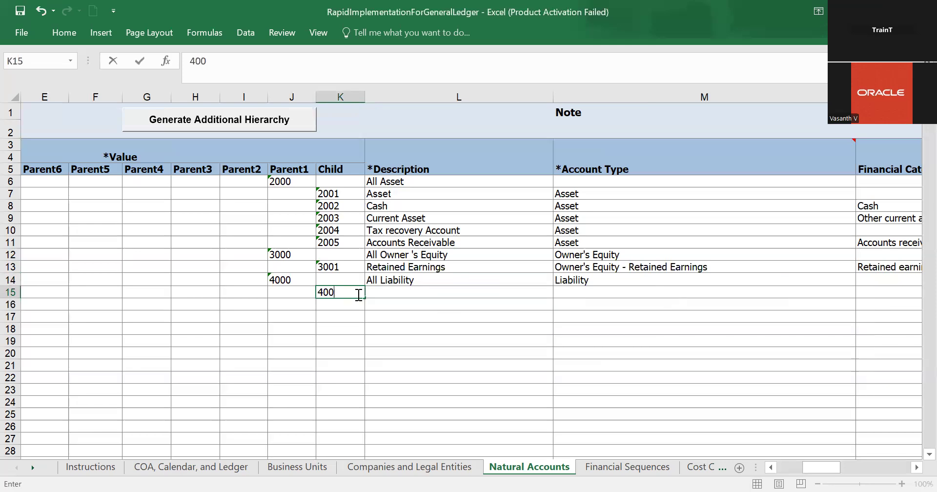
pyautogui.write('1')
pyautogui.click(390, 293)
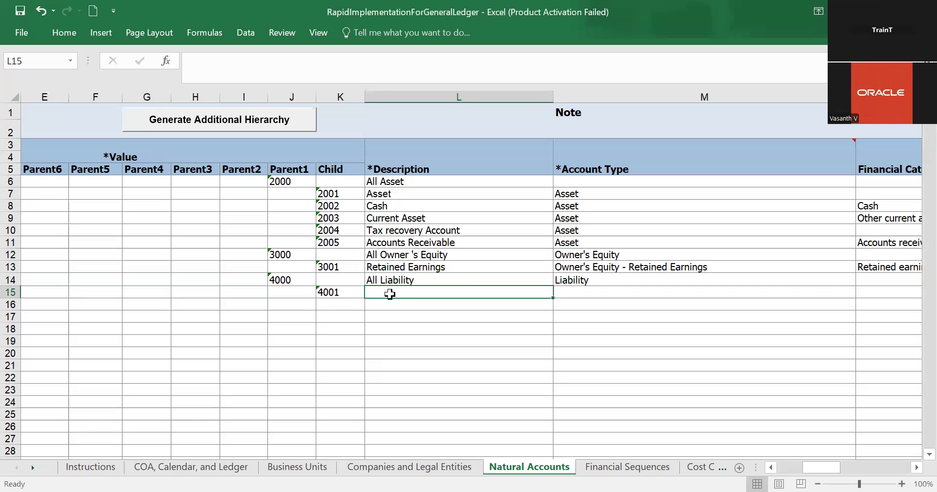
pyautogui.write('Lia')
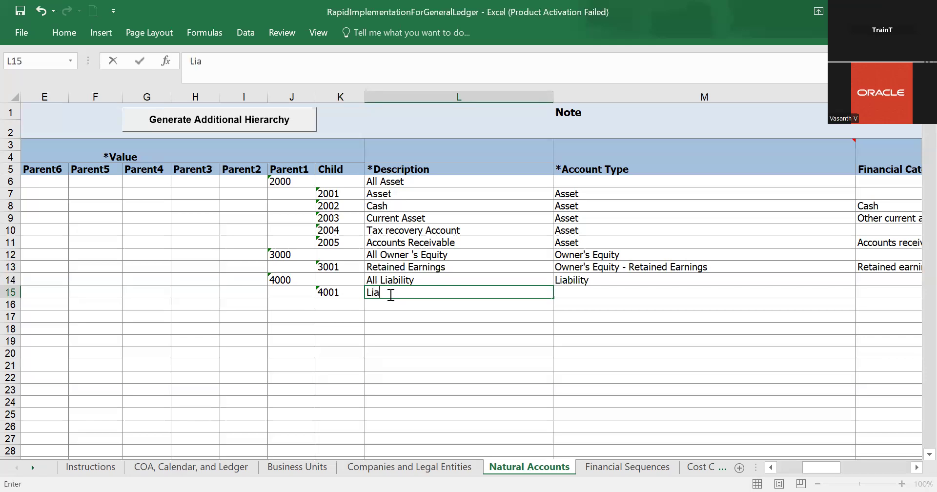
pyautogui.write('blity')
# - Set the account type of child account 4001 to Liability
pyautogui.click(563, 291)
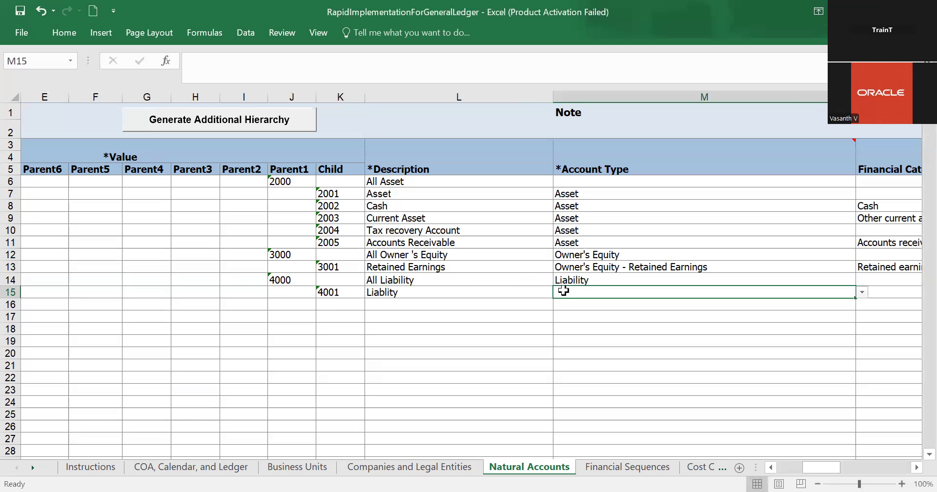
pyautogui.click(861, 292)
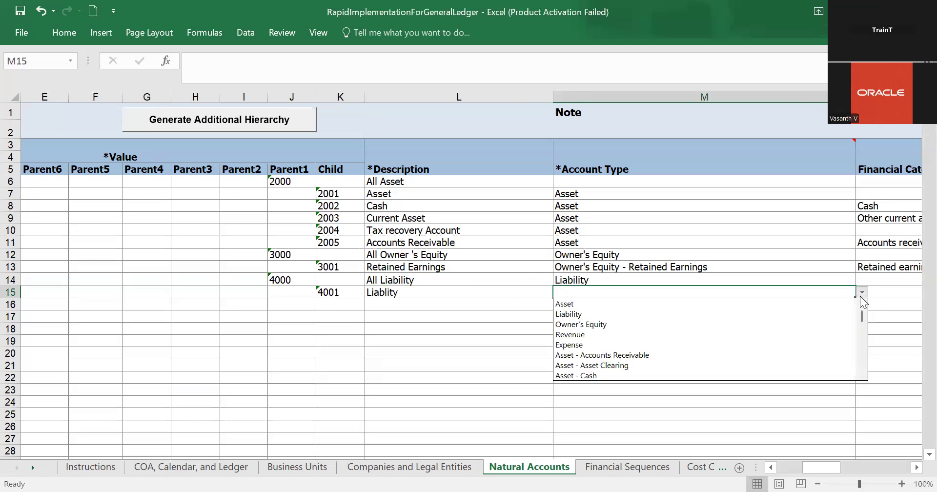
pyautogui.click(782, 314)
# - Add child account 4002 in row 16 with the description "Accounts Payable"
pyautogui.click(349, 306)
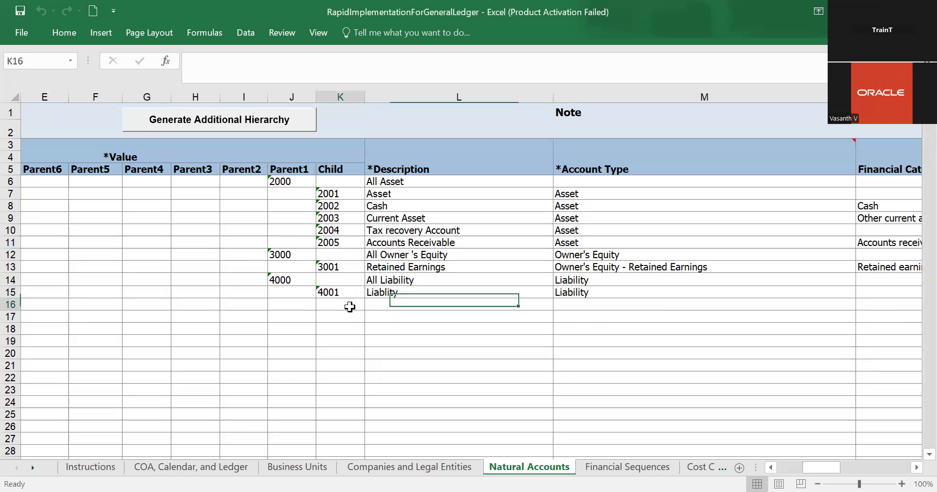
pyautogui.write('4002')
pyautogui.press('Tab')
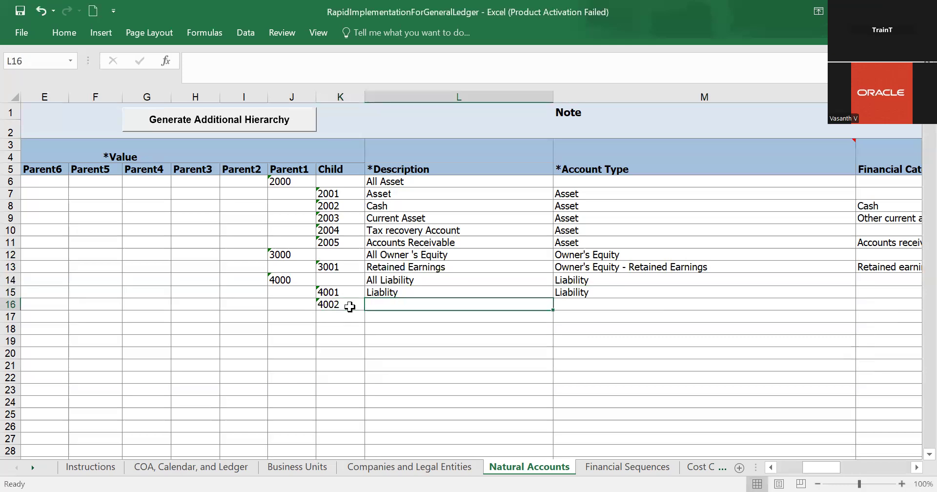
pyautogui.write('A')
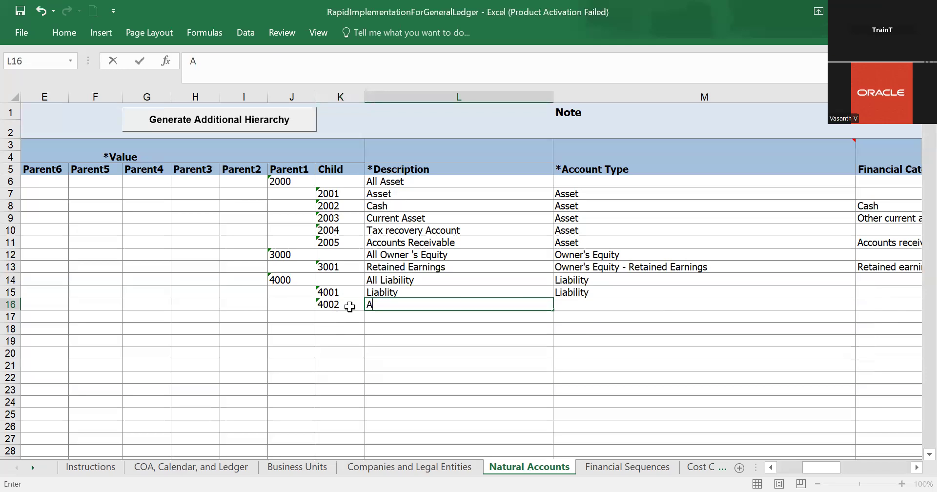
pyautogui.write('ccount')
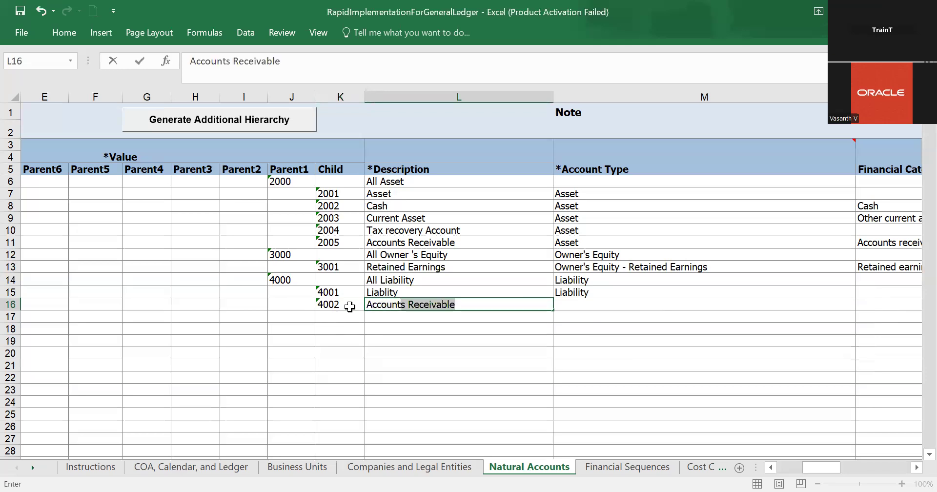
pyautogui.write('s pa')
pyautogui.press('BackSpace')
pyautogui.press('BackSpace')
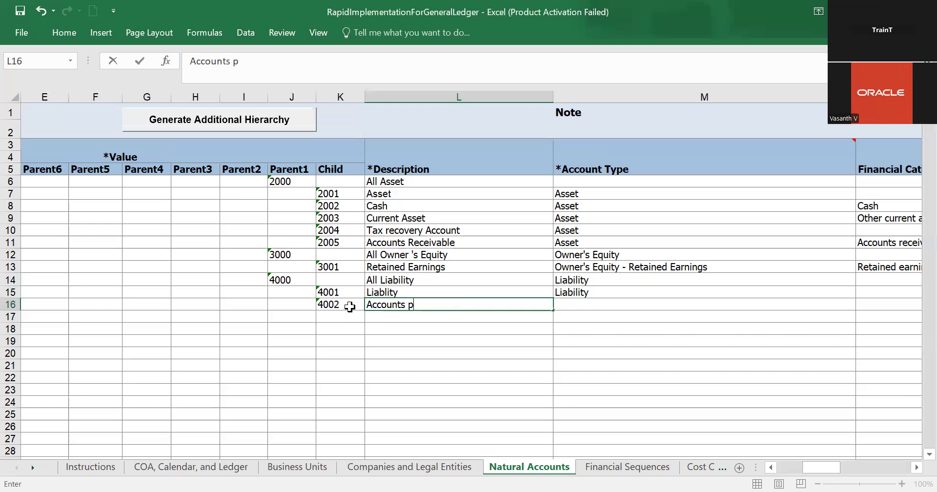
pyautogui.write('paya')
pyautogui.press('BackSpace')
pyautogui.press('BackSpace')
pyautogui.press('BackSpace')
pyautogui.press('BackSpace')
pyautogui.write('Payable')
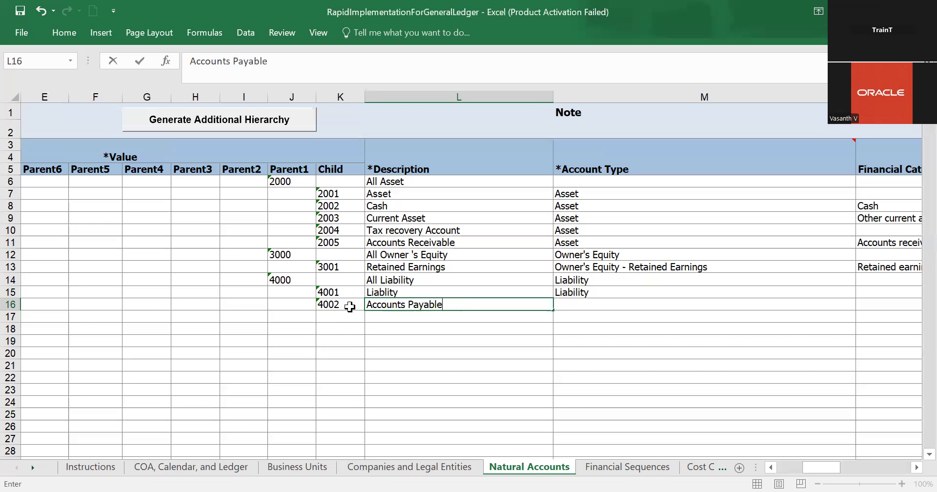
# - Set the account type of child account 4002 to Liability
pyautogui.press('Tab')
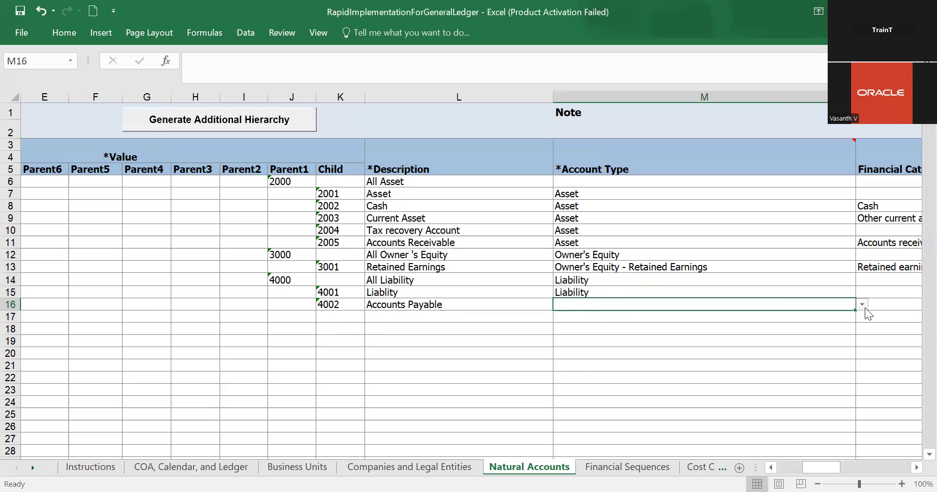
pyautogui.click(863, 306)
pyautogui.click(781, 326)
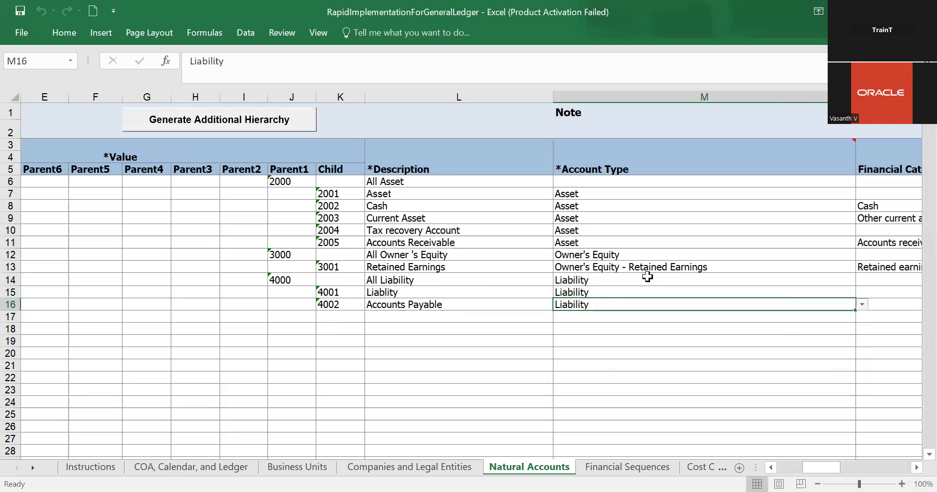
# - Set the financial category of child account 4002 to Accounts payable
pyautogui.hscroll(2, 647, 277)
pyautogui.click(858, 314)
pyautogui.hscroll(2, 857, 314)
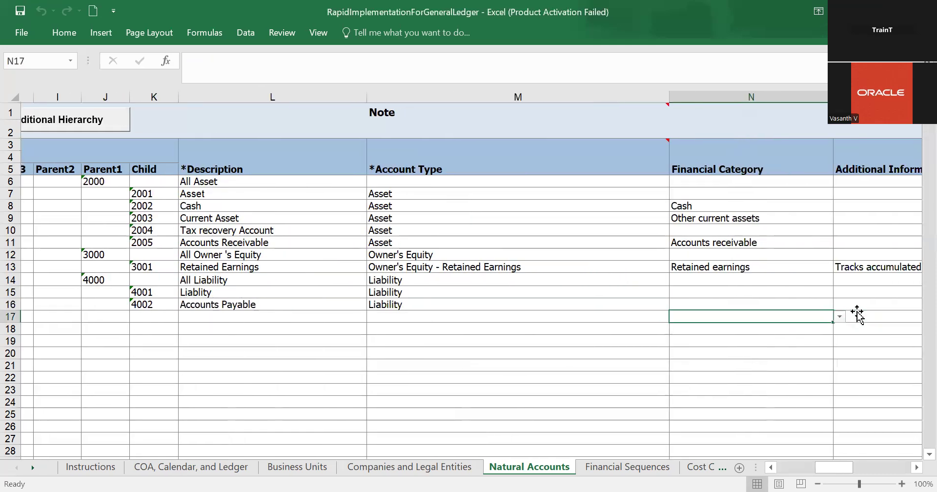
pyautogui.hscroll(1, 857, 314)
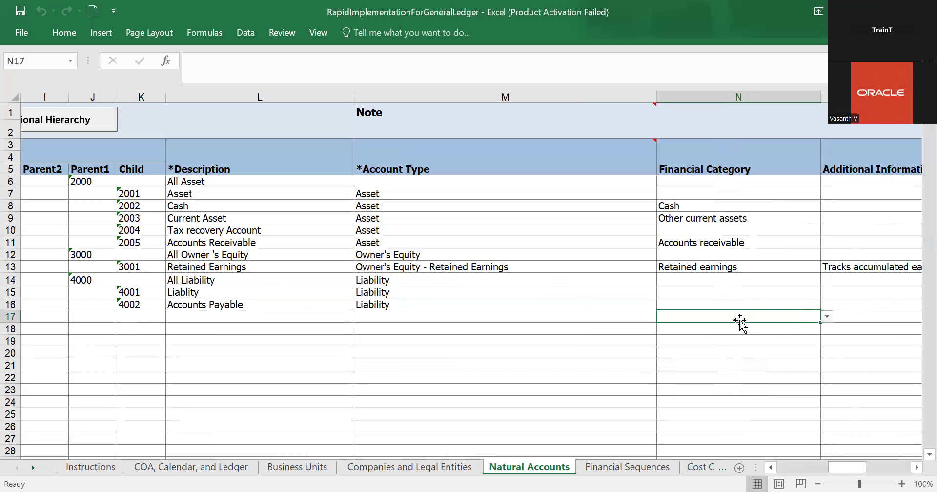
pyautogui.click(739, 303)
pyautogui.click(827, 304)
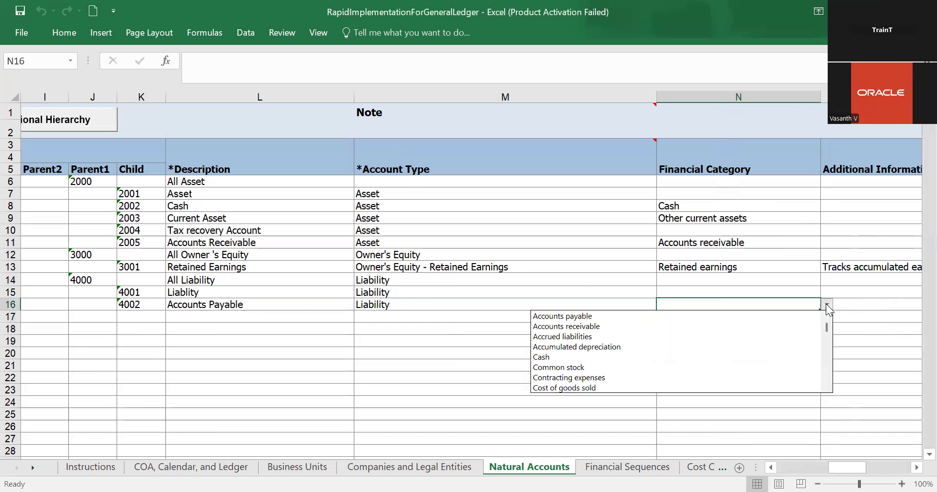
pyautogui.click(729, 317)
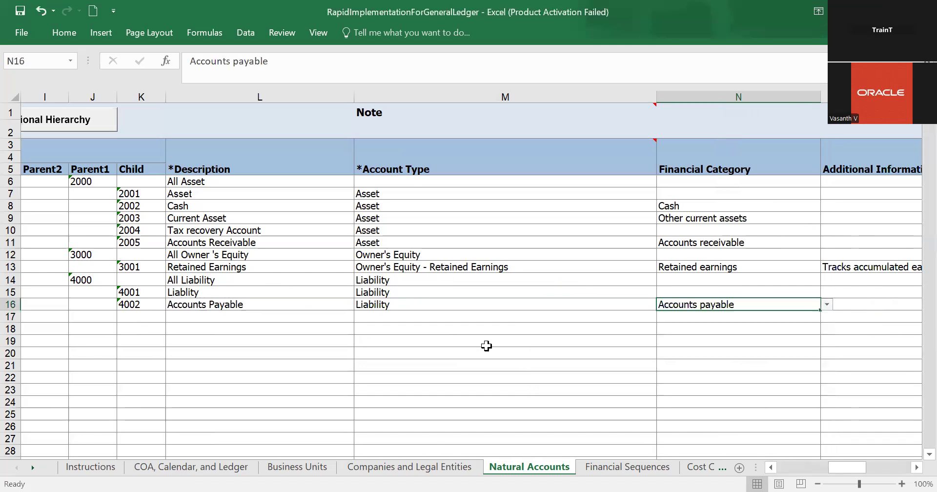
# - Add child account 4003 in row 17 under parent 4000 with the description "Tax Account"
pyautogui.hscroll(-3, 428, 325)
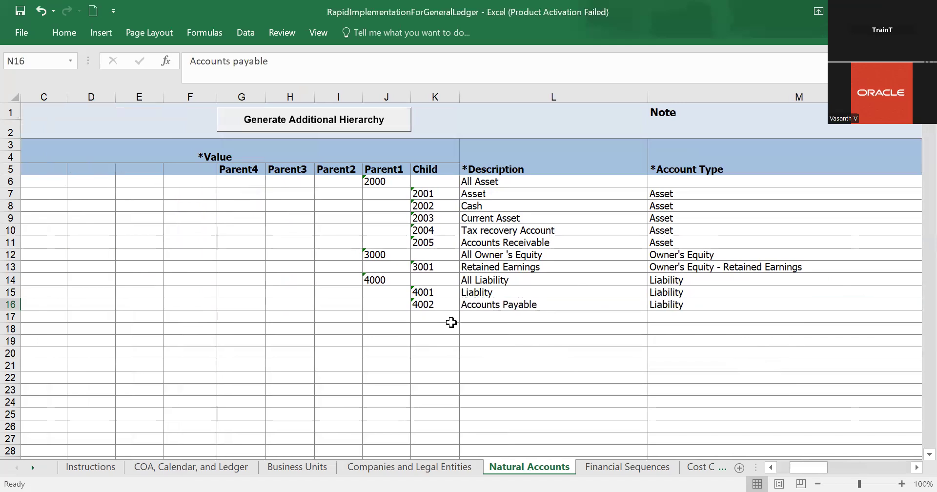
pyautogui.click(436, 318)
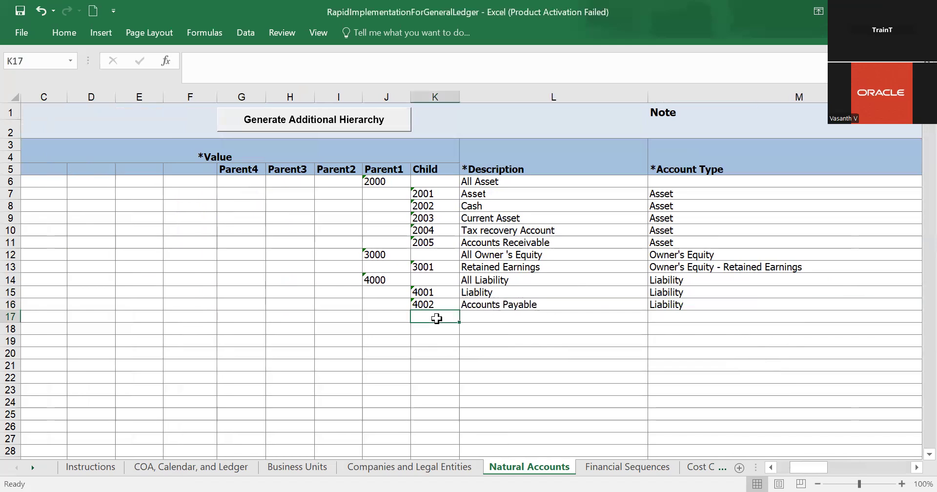
pyautogui.write('4000')
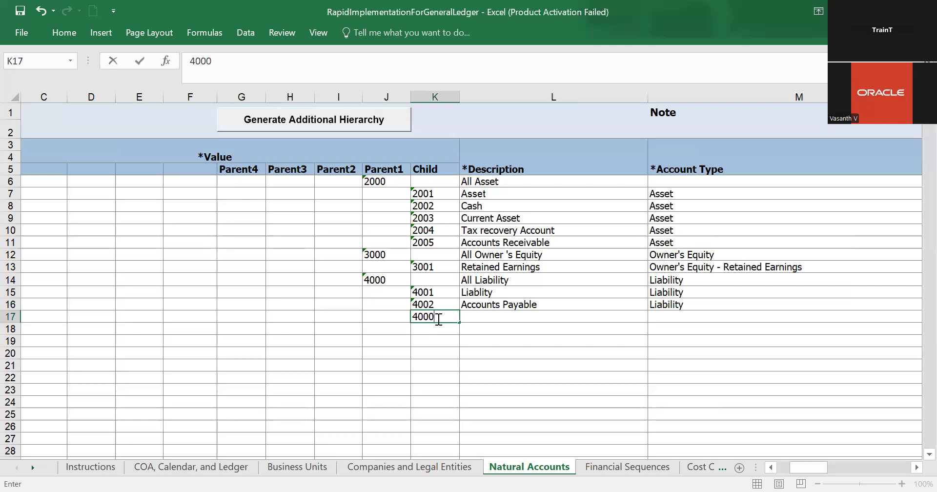
pyautogui.press('BackSpace')
pyautogui.write('3')
pyautogui.press('Tab')
pyautogui.write('Ta')
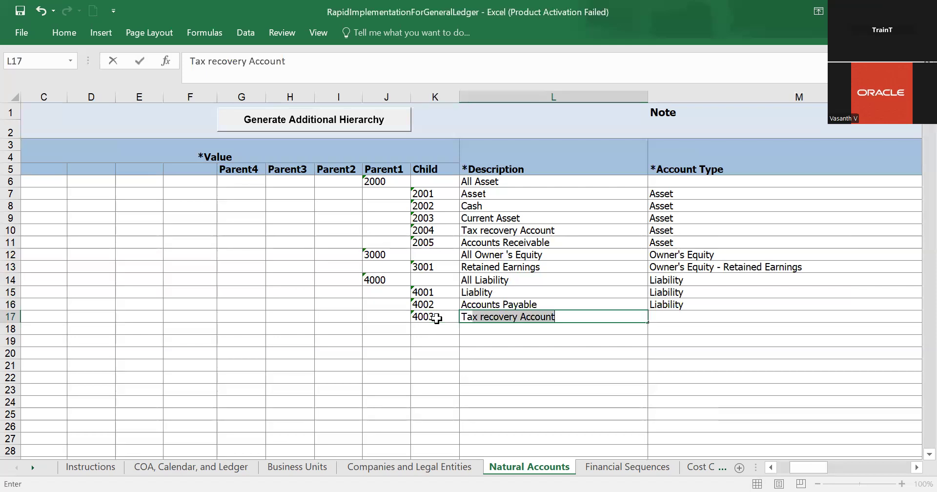
pyautogui.write('x Acccount')
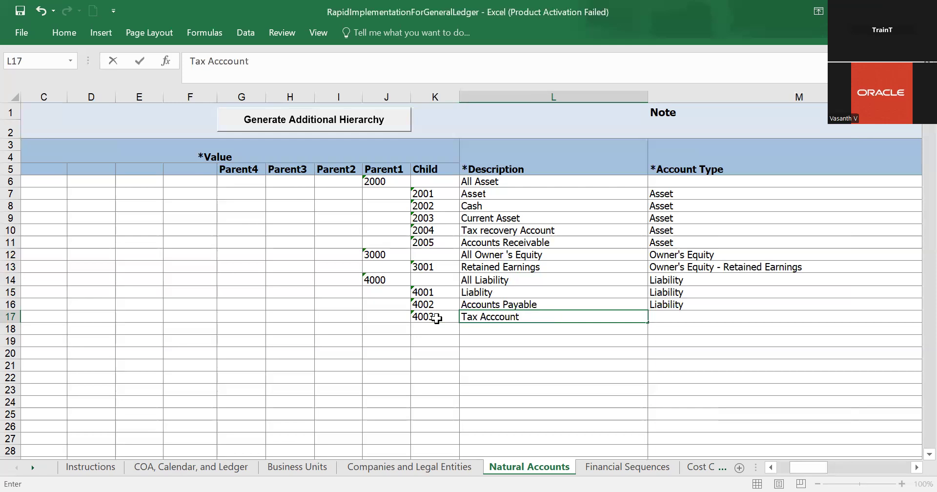
pyautogui.click(499, 317)
pyautogui.press('BackSpace')
# - Set the account type of child account 4003 to Liability
pyautogui.click(661, 316)
pyautogui.hscroll(3, 718, 313)
pyautogui.hscroll(2, 619, 326)
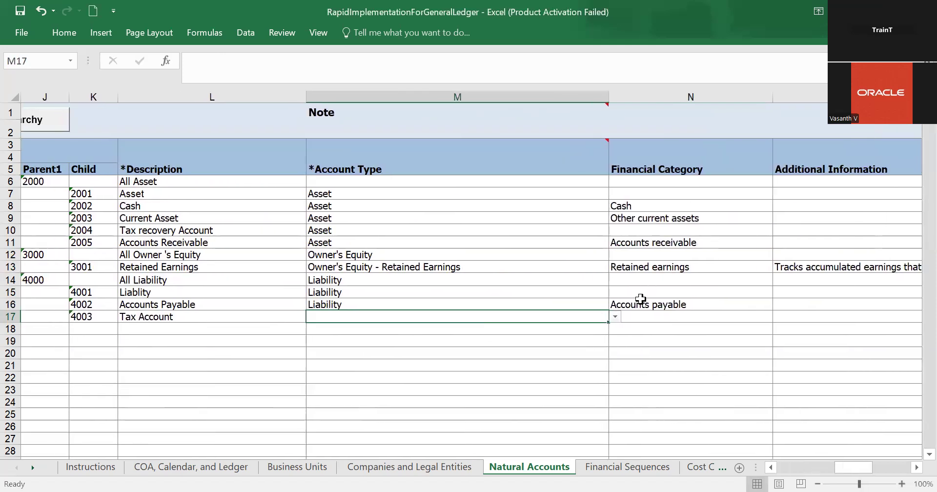
pyautogui.click(616, 316)
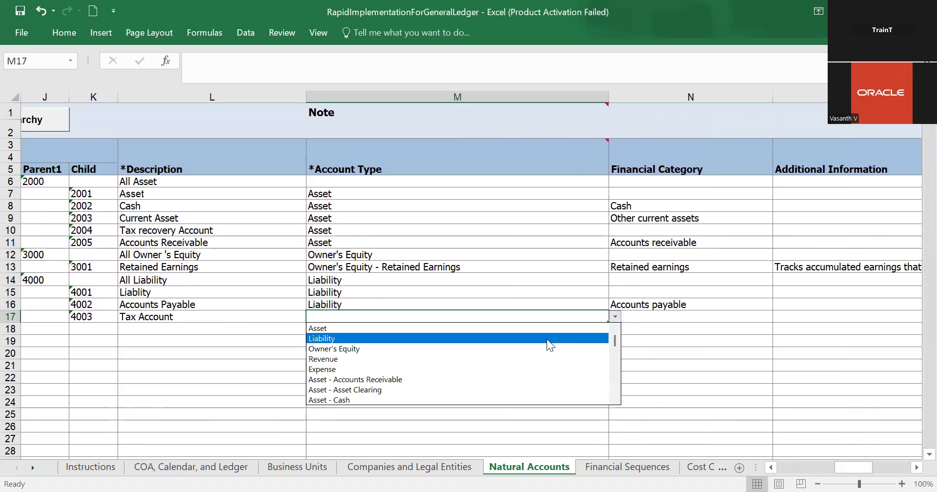
pyautogui.click(542, 340)
# - Set the financial category of child account 4003 to Tax liability
pyautogui.click(668, 329)
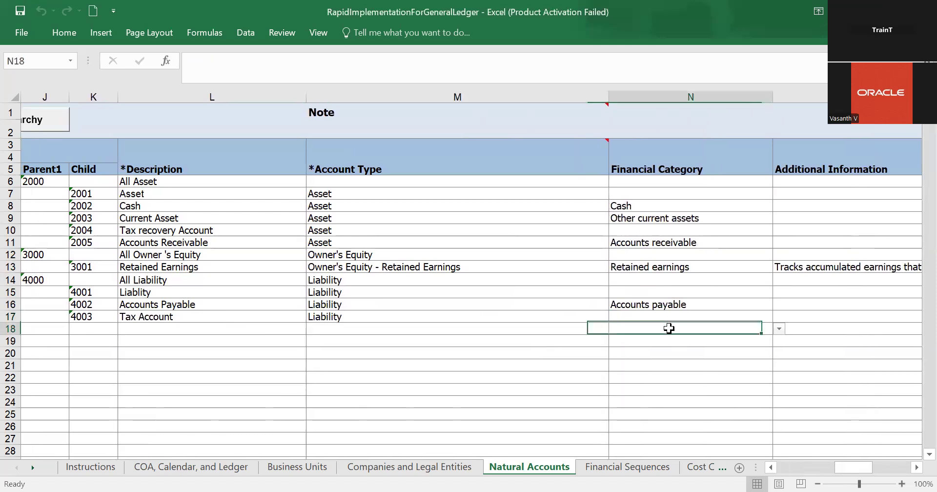
pyautogui.click(639, 316)
pyautogui.click(778, 317)
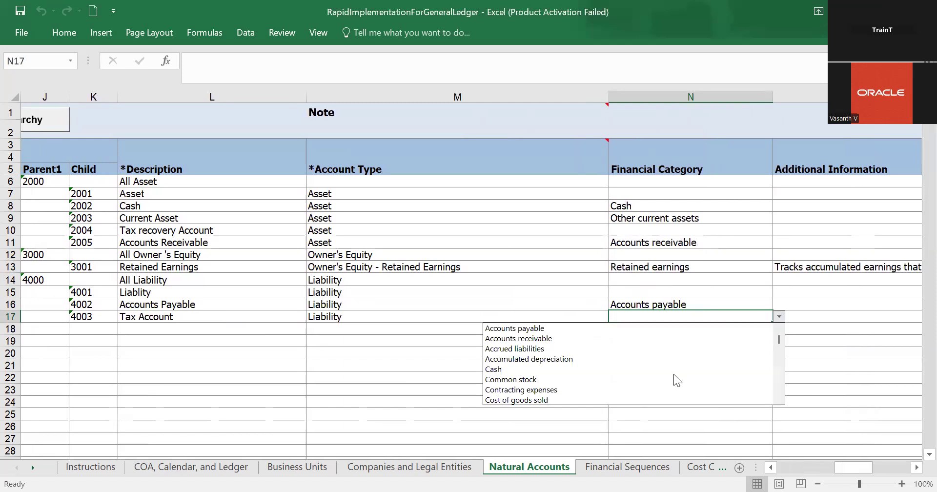
pyautogui.press('Down')
pyautogui.press('Down')
pyautogui.press('Down')
pyautogui.press('Down')
pyautogui.press('Down')
pyautogui.press('Down')
pyautogui.press('Down')
pyautogui.press('Down')
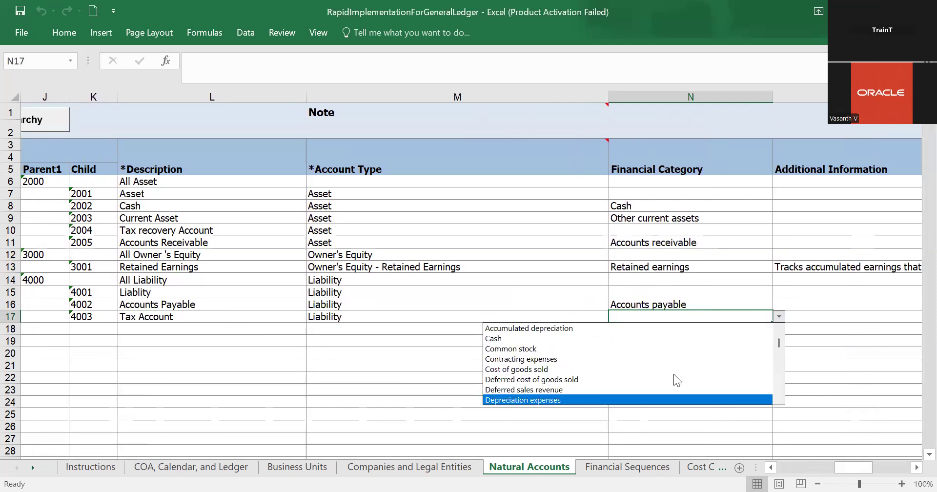
pyautogui.press('Down')
pyautogui.press('Down')
pyautogui.press('Down')
pyautogui.press('Down')
pyautogui.press('Down')
pyautogui.press('Down')
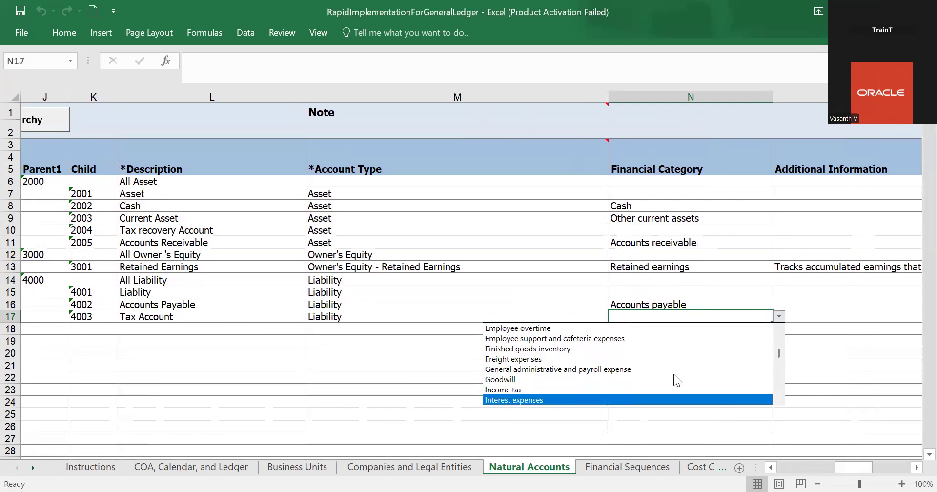
pyautogui.press('Down')
pyautogui.press('Down')
pyautogui.press('Down')
pyautogui.press('Down')
pyautogui.press('Down')
pyautogui.press('Down')
pyautogui.press('Down')
pyautogui.press('Down')
pyautogui.press('Down')
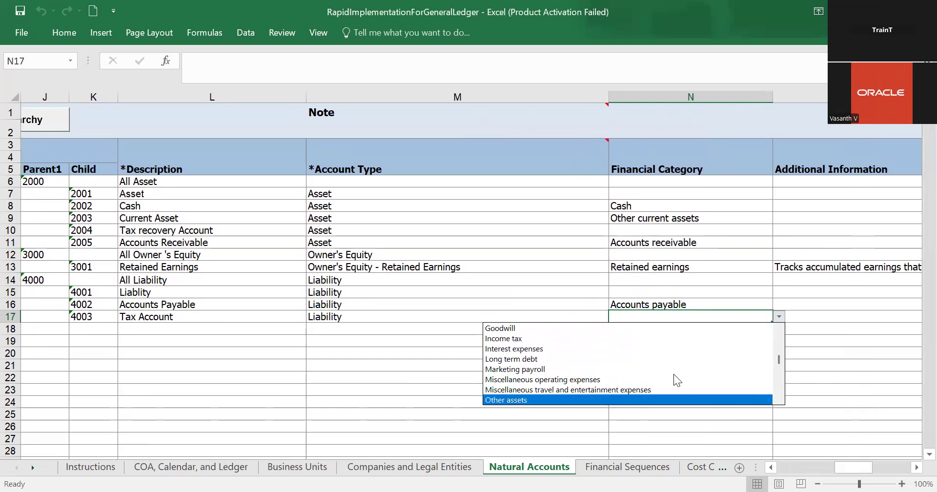
pyautogui.press('Down')
pyautogui.press('Down')
pyautogui.press('Down')
pyautogui.press('Down')
pyautogui.press('Down')
pyautogui.press('Down')
pyautogui.press('Down')
pyautogui.press('Down')
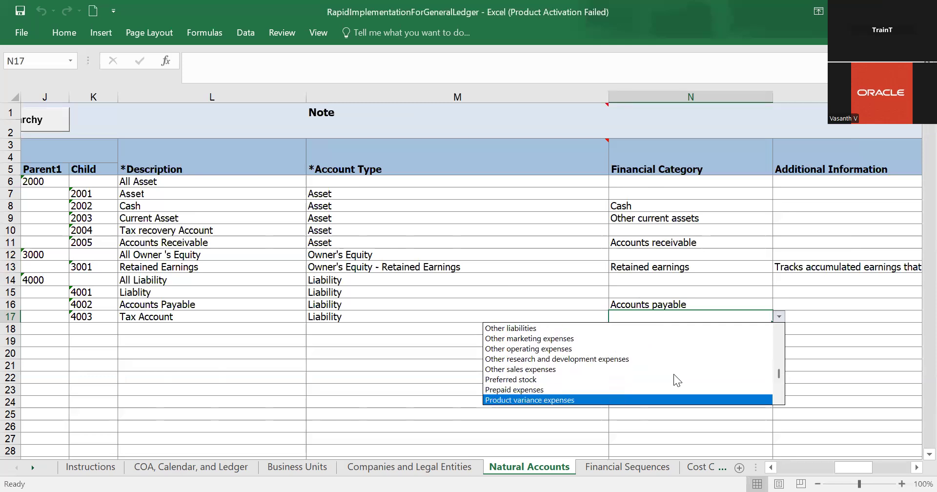
pyautogui.press('Down')
pyautogui.press('Down')
pyautogui.press('Down')
pyautogui.press('Down')
pyautogui.press('Down')
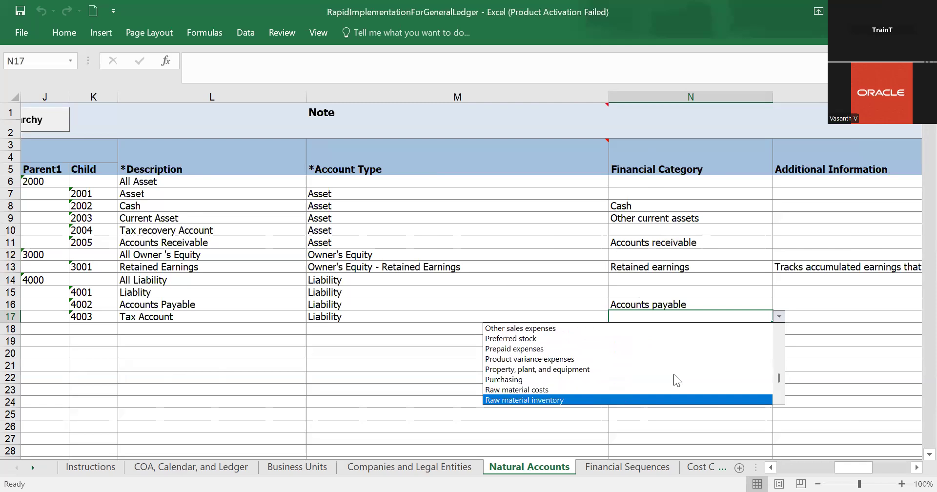
pyautogui.press('Down')
pyautogui.press('Down')
pyautogui.press('Down')
pyautogui.press('Down')
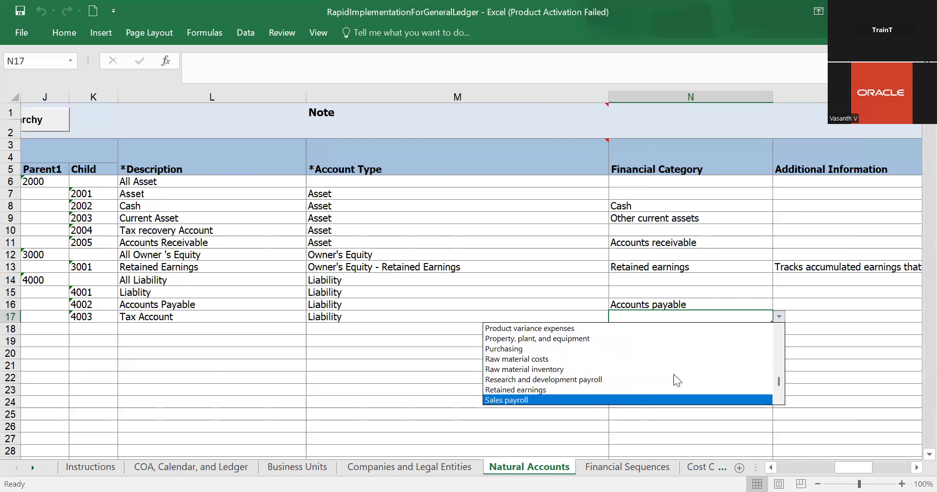
pyautogui.press('Down')
pyautogui.press('Down')
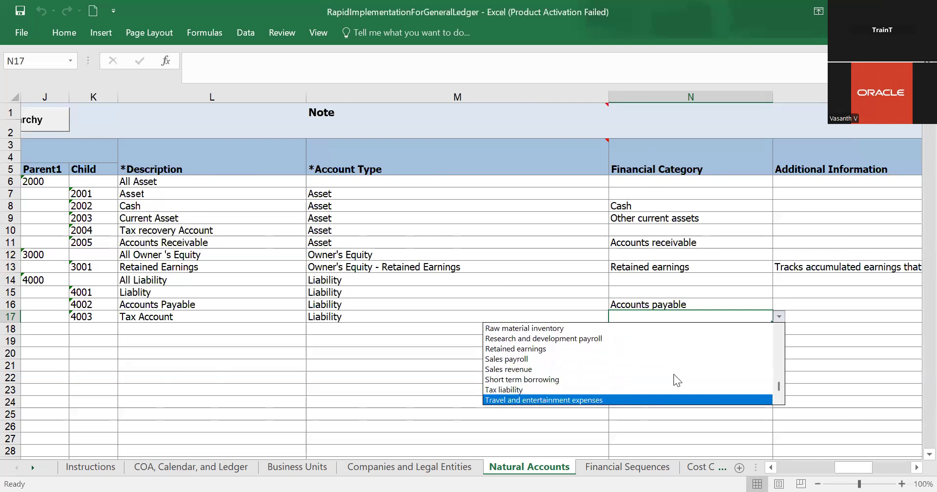
pyautogui.press('Up')
pyautogui.press('Return')
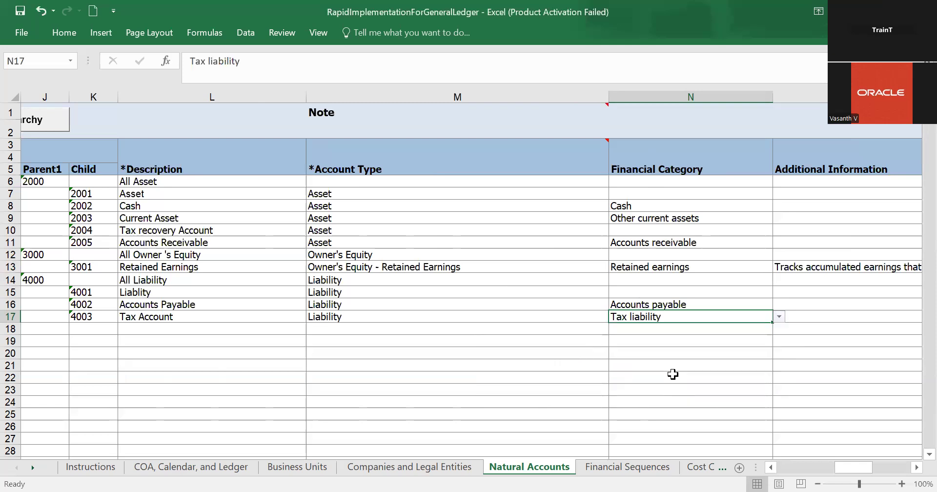
# - Add parent account 5000 in row 18 at the Parent1 level with the description "All Revenue"
pyautogui.click(476, 388)
pyautogui.hscroll(-5, 477, 387)
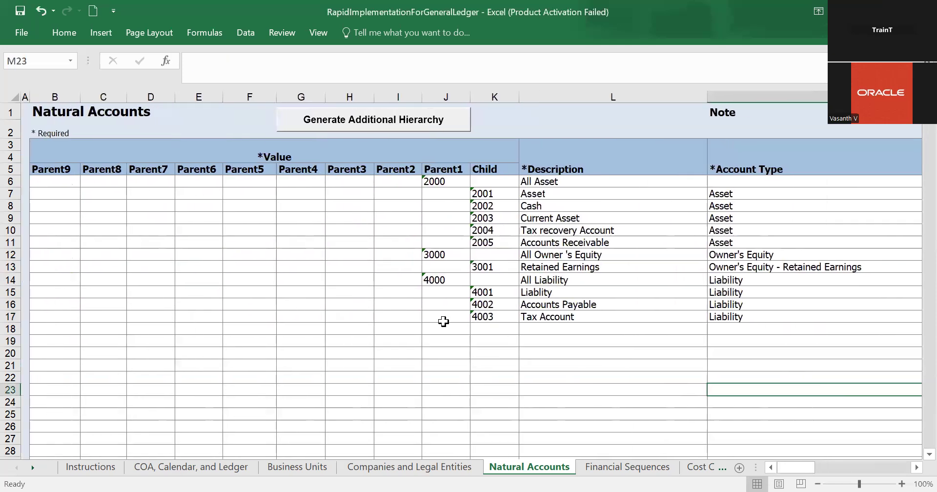
pyautogui.click(443, 321)
pyautogui.click(441, 326)
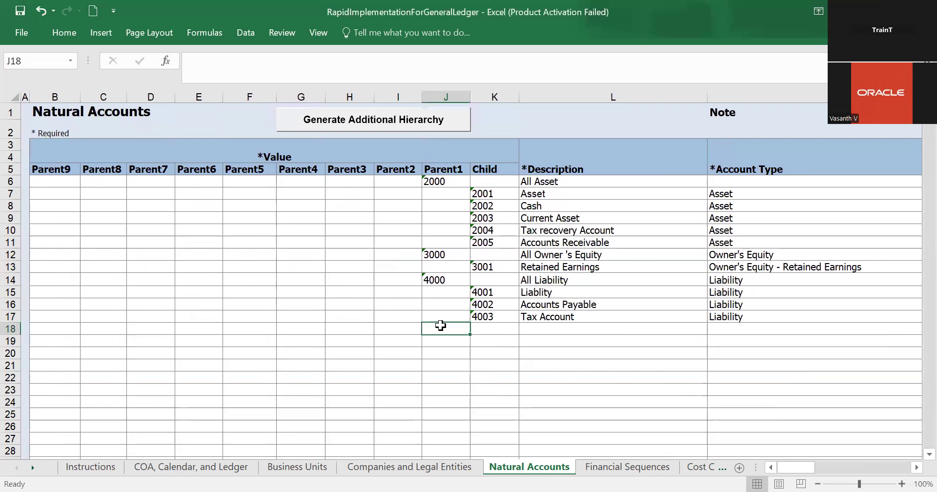
pyautogui.write('5000')
pyautogui.press('Tab')
pyautogui.press('Tab')
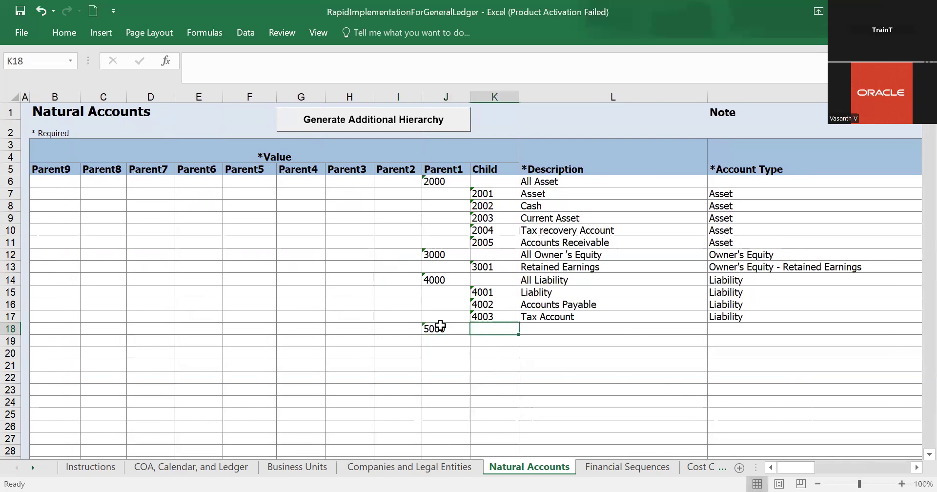
pyautogui.write('All')
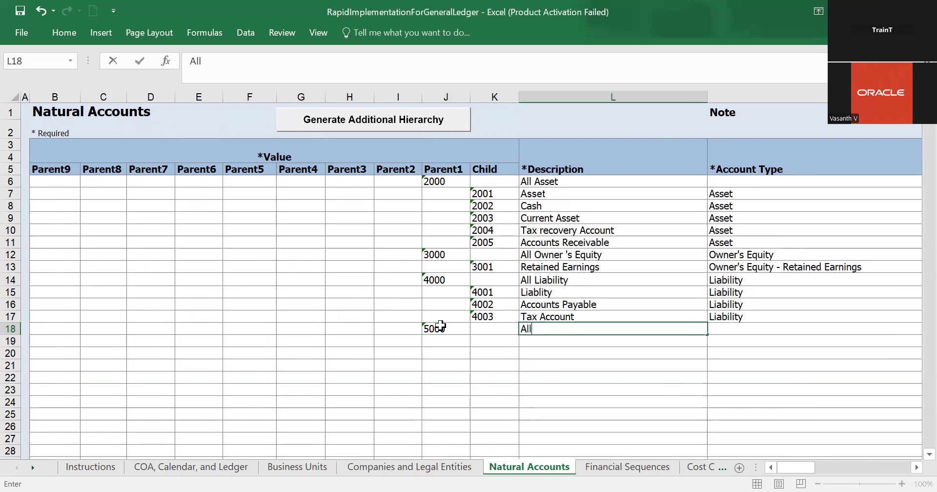
pyautogui.write(' Revenu')
pyautogui.write('se')
pyautogui.press('BackSpace')
pyautogui.press('BackSpace')
pyautogui.press('BackSpace')
pyautogui.write('ue')
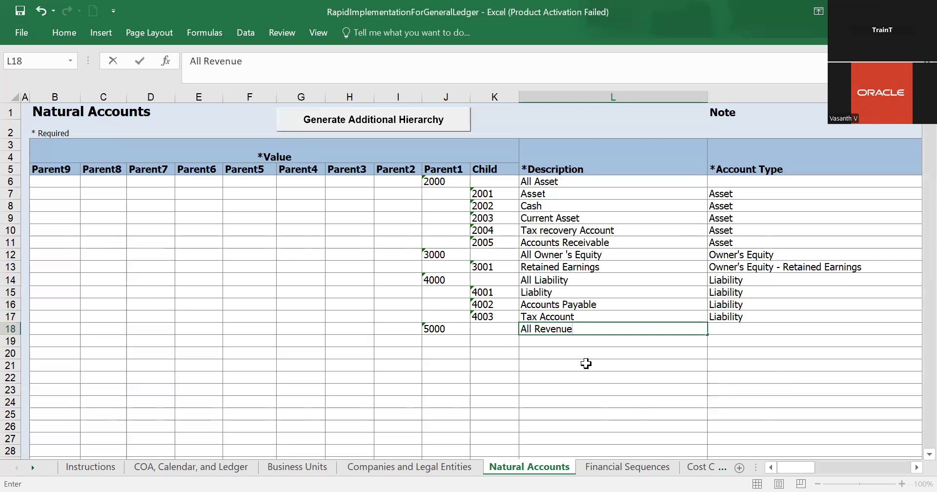
pyautogui.click(586, 364)
# - Set the account type of parent account 5000 to Revenue
pyautogui.click(715, 328)
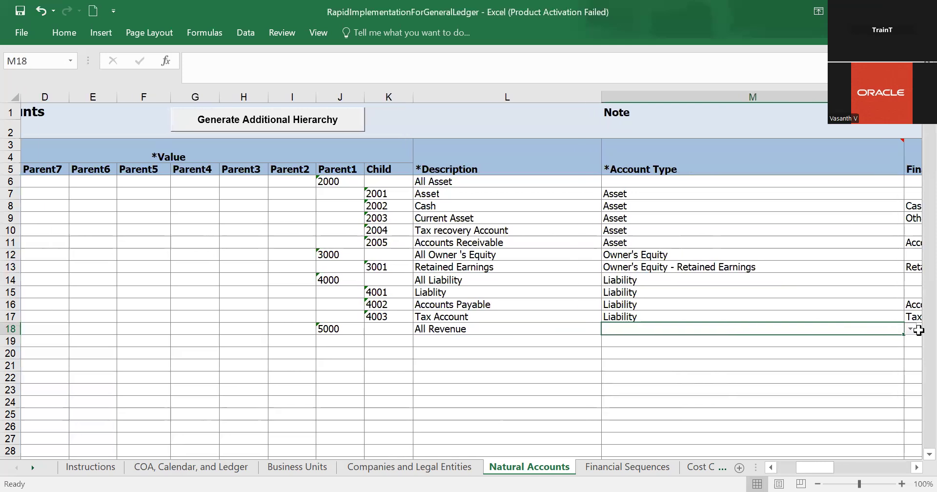
pyautogui.click(910, 329)
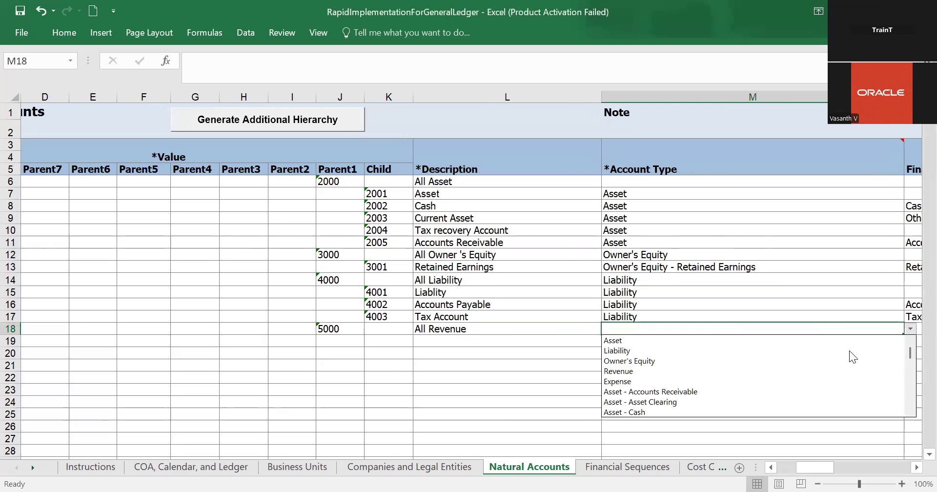
pyautogui.click(821, 371)
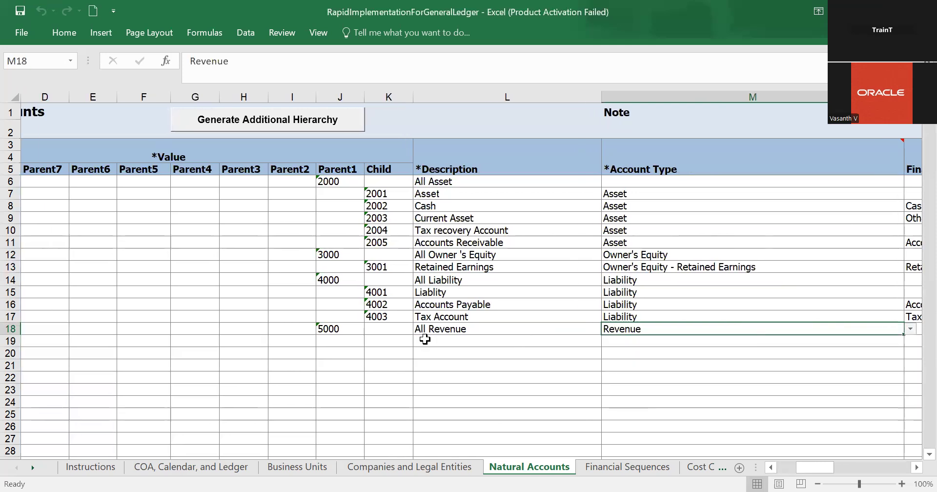
# - Add child account 5001 in row 19 under parent 5000 with the description "Revenue"
pyautogui.click(390, 346)
pyautogui.write('500')
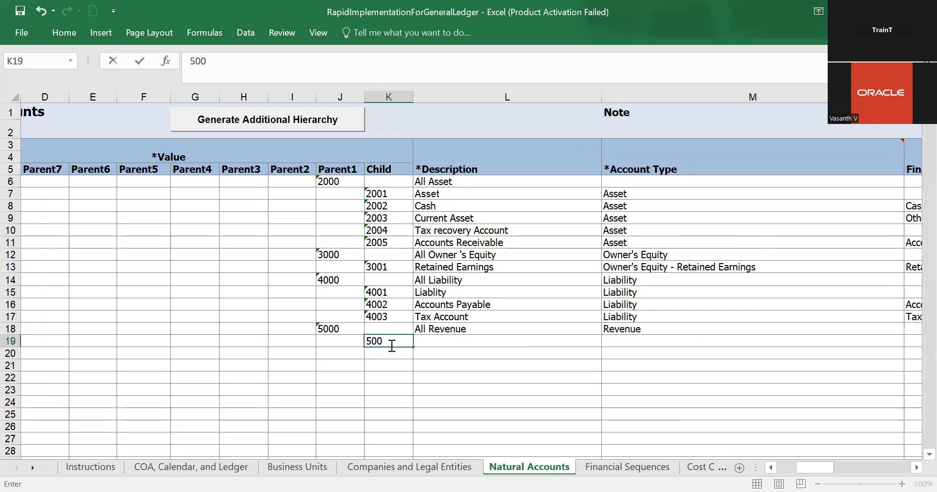
pyautogui.write('1')
pyautogui.click(414, 341)
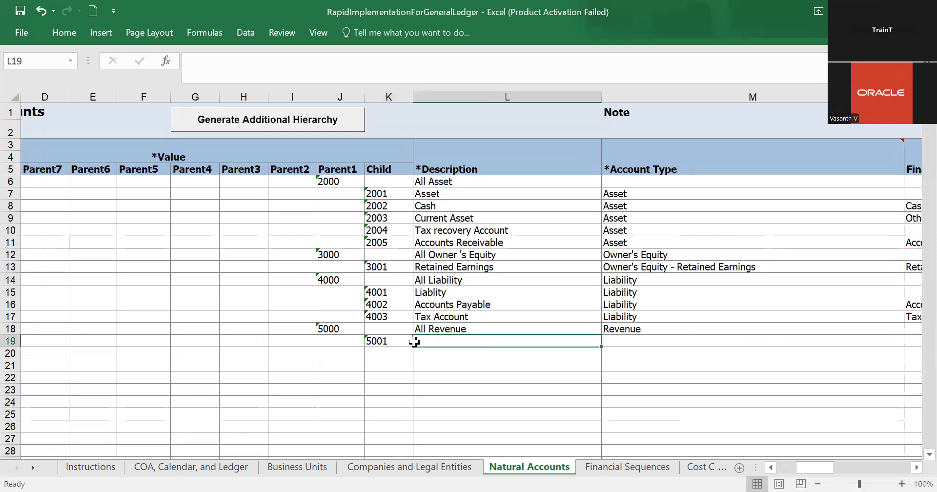
pyautogui.write('Retained Earnings')
pyautogui.write('ve')
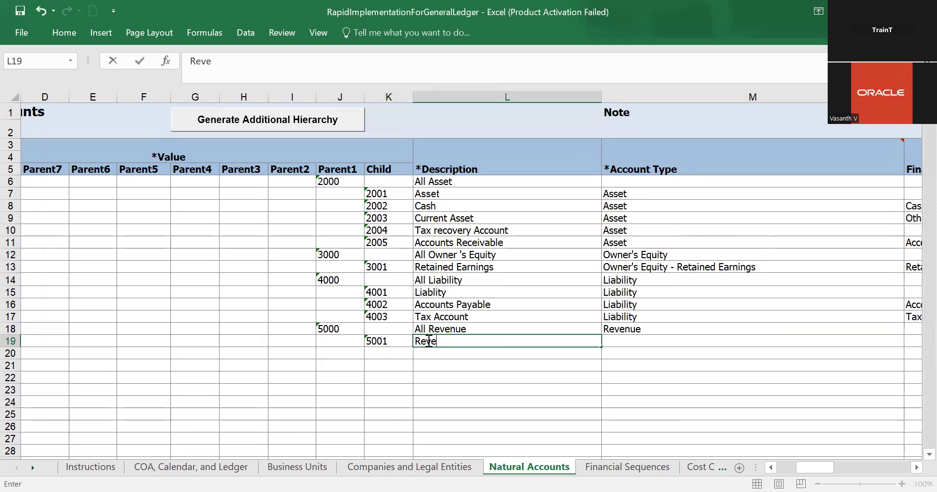
pyautogui.write('nue')
pyautogui.click(595, 362)
# - Set the account type of child account 5001 to Revenue
pyautogui.moveTo(598, 356); pyautogui.dragTo(665, 347)
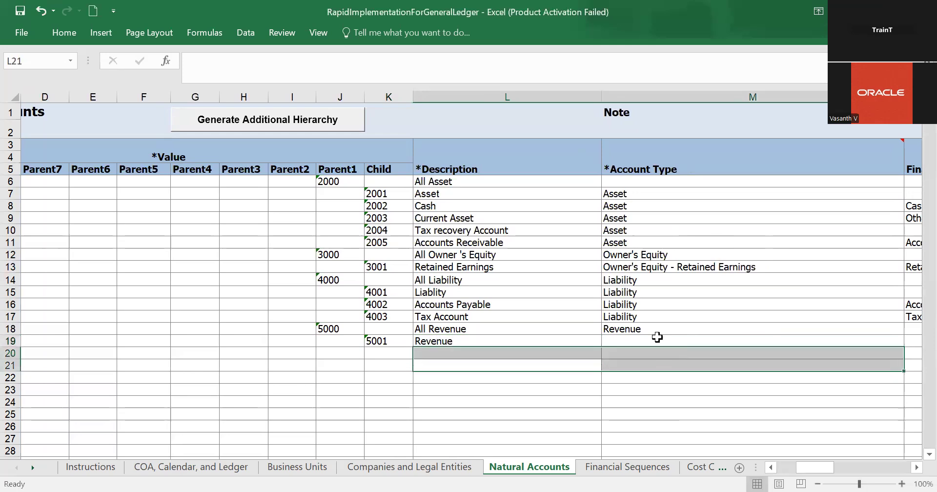
pyautogui.click(651, 328)
pyautogui.click(661, 346)
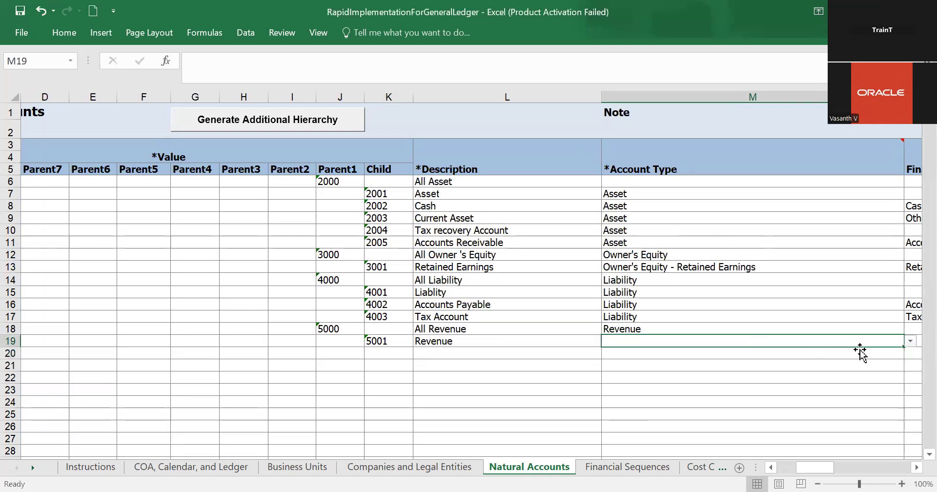
pyautogui.click(911, 340)
pyautogui.click(796, 383)
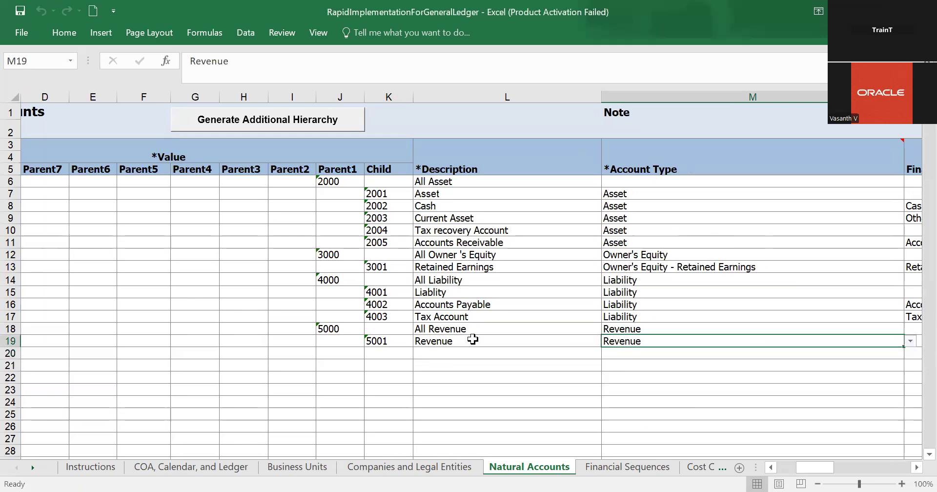
# - Add child account 5002 in row 20 under parent 5000 with the description "Product Revenue"
pyautogui.click(392, 352)
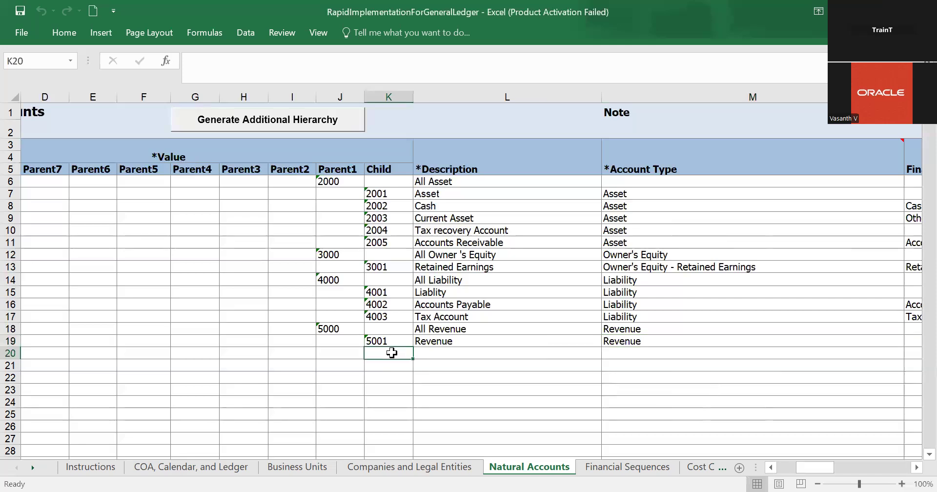
pyautogui.write('5002')
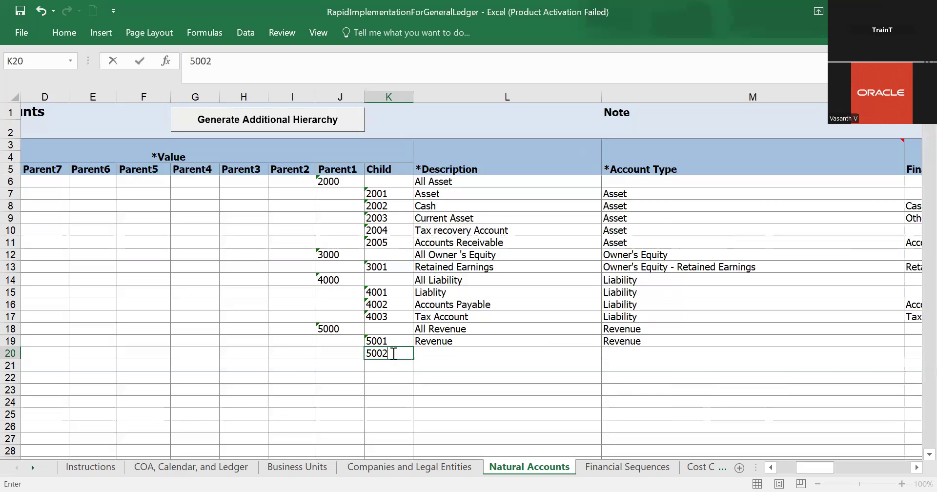
pyautogui.click(436, 354)
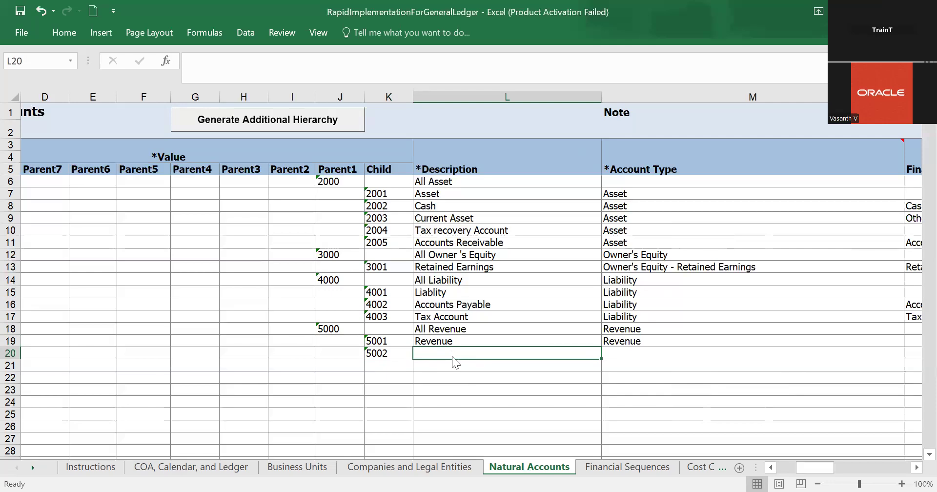
pyautogui.hotkey('alt', 'Tab')
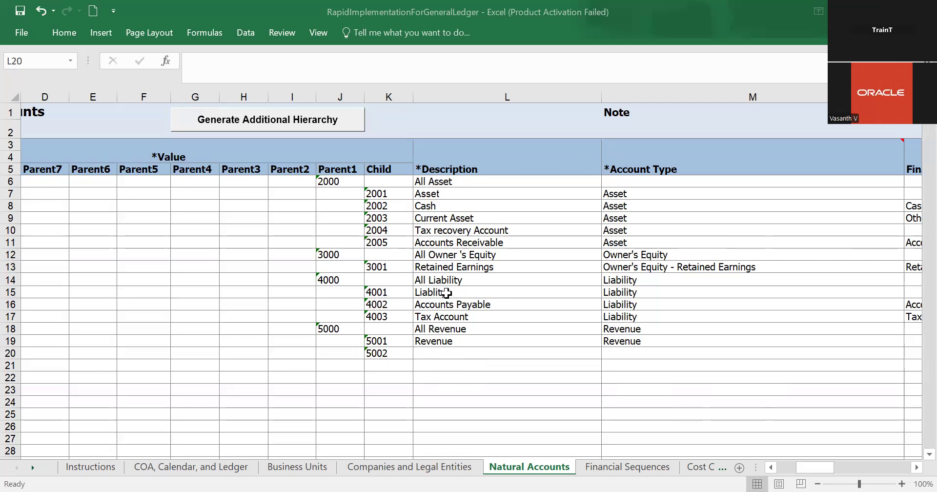
pyautogui.write('Product Revenue')
# - Set the account type of child account 5002 to Revenue
pyautogui.click(701, 355)
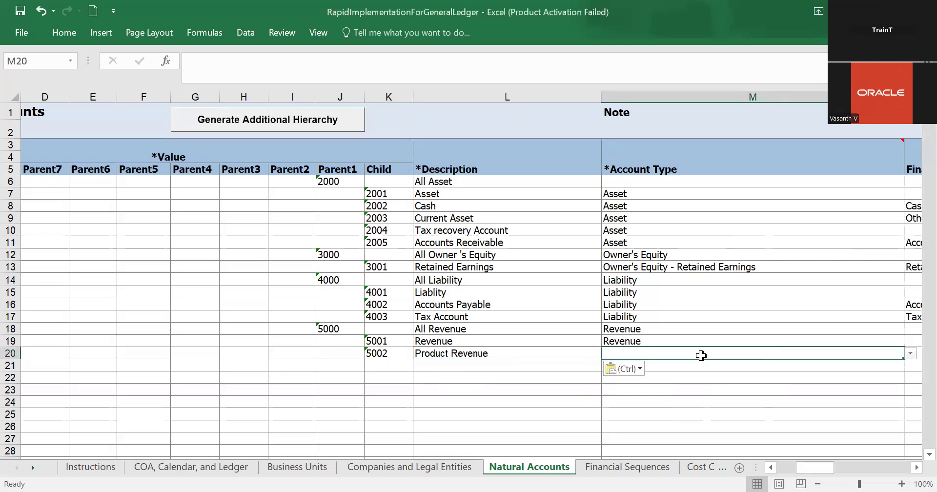
pyautogui.click(918, 353)
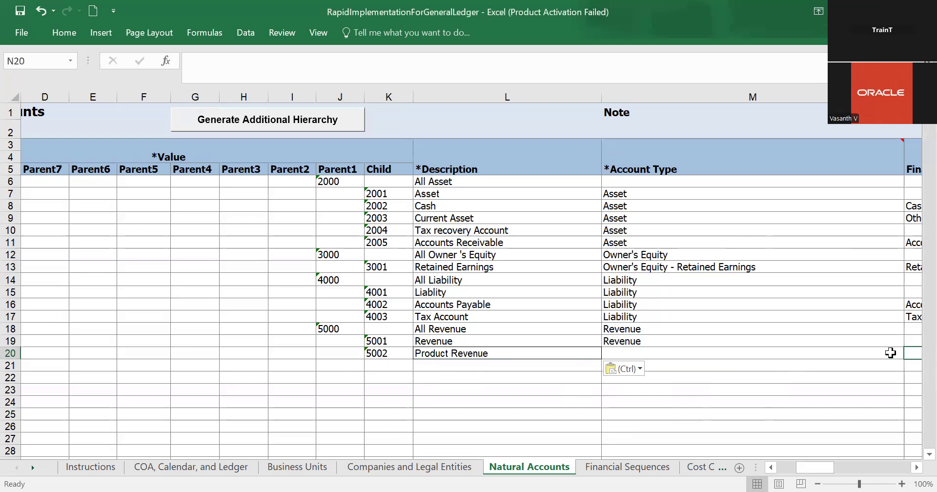
pyautogui.click(891, 353)
pyautogui.click(910, 354)
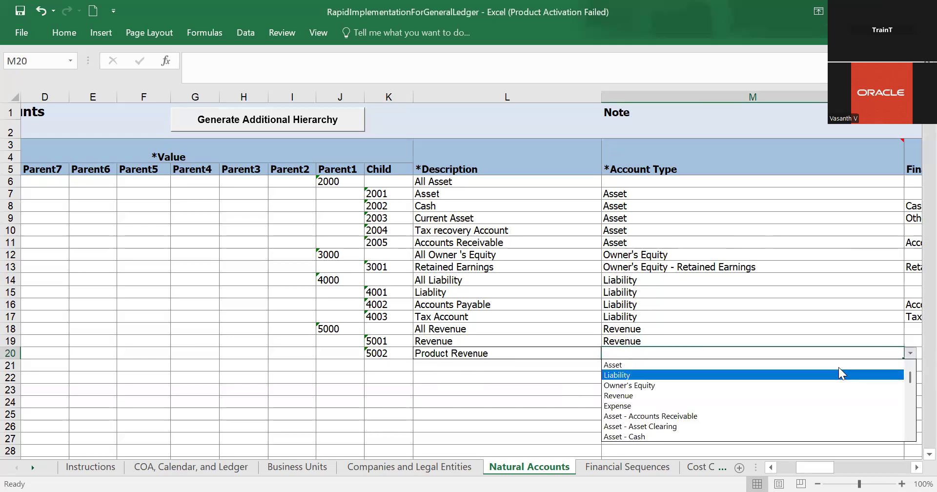
pyautogui.click(832, 363)
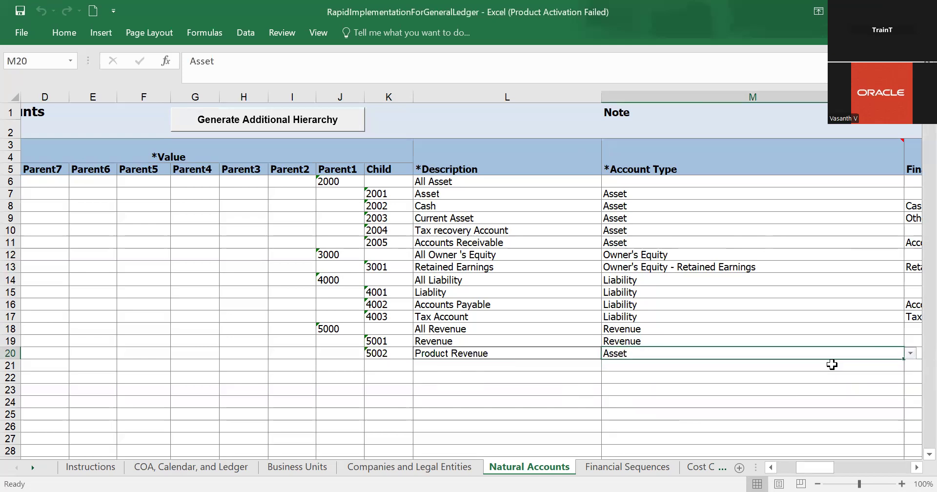
pyautogui.click(911, 353)
pyautogui.click(826, 394)
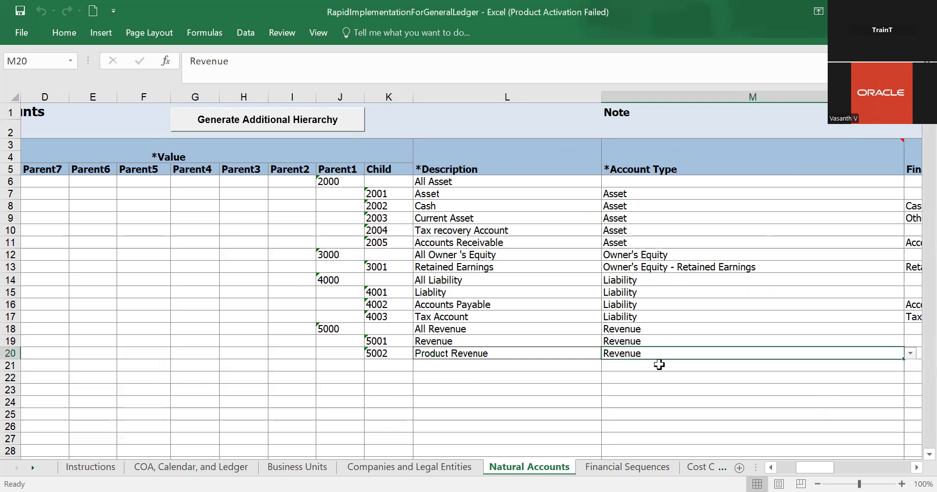
# - Set the financial category of child account 5002 to "Cost of goods sold"
pyautogui.hscroll(5, 684, 356)
pyautogui.click(688, 355)
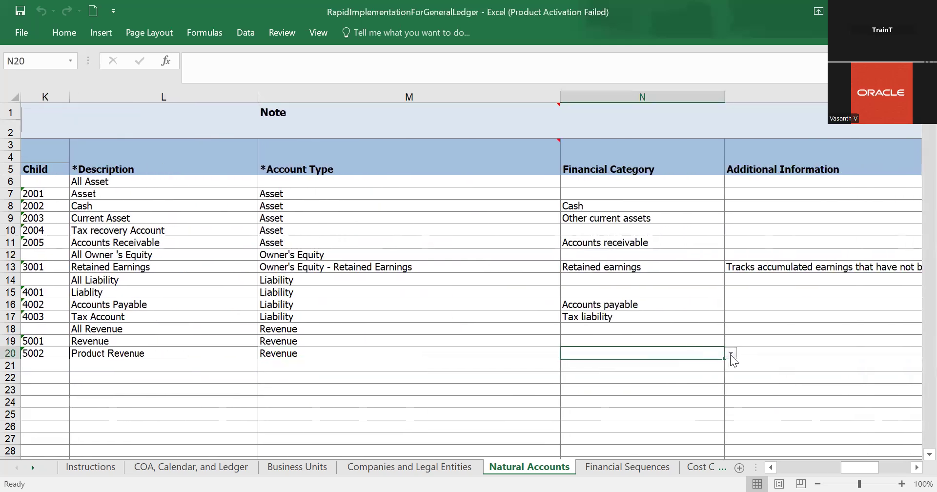
pyautogui.click(731, 354)
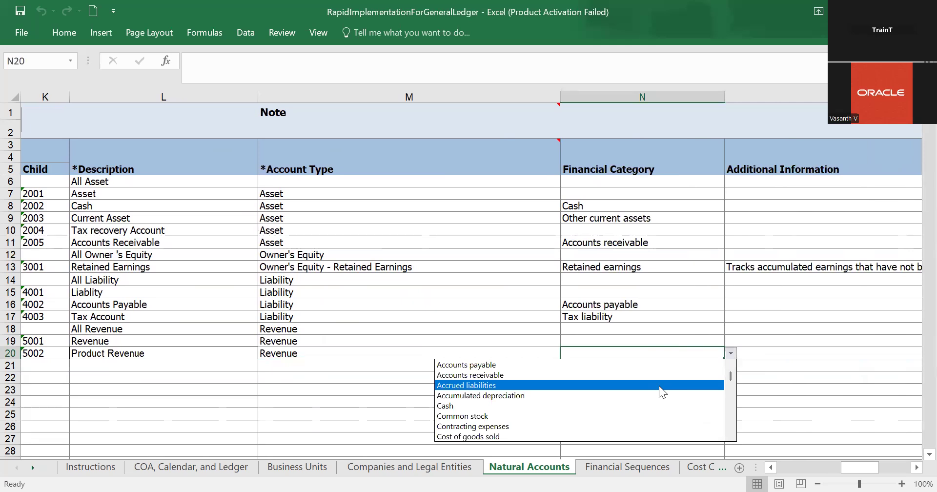
pyautogui.press('Escape')
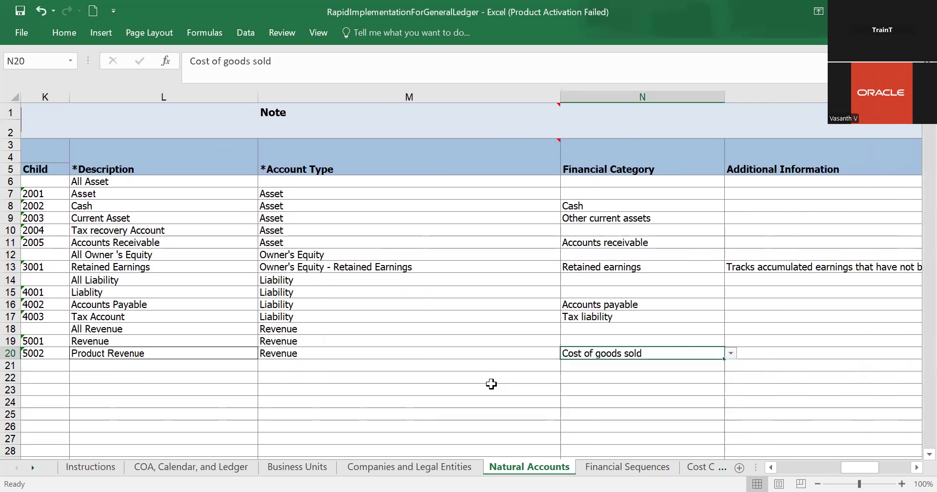
# - Enter child account 5003 in row 21 under parent 5000
pyautogui.hscroll(-5, 502, 362)
pyautogui.click(506, 364)
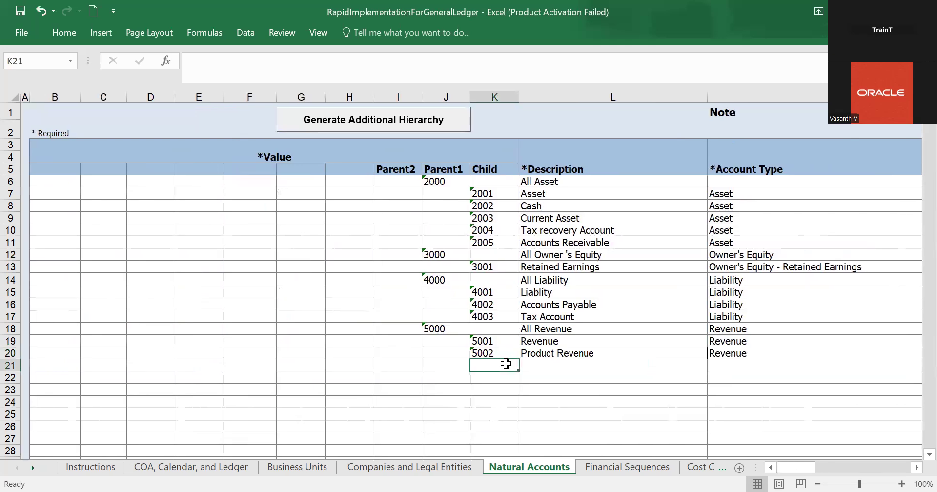
pyautogui.write('5003')
pyautogui.press('Tab')
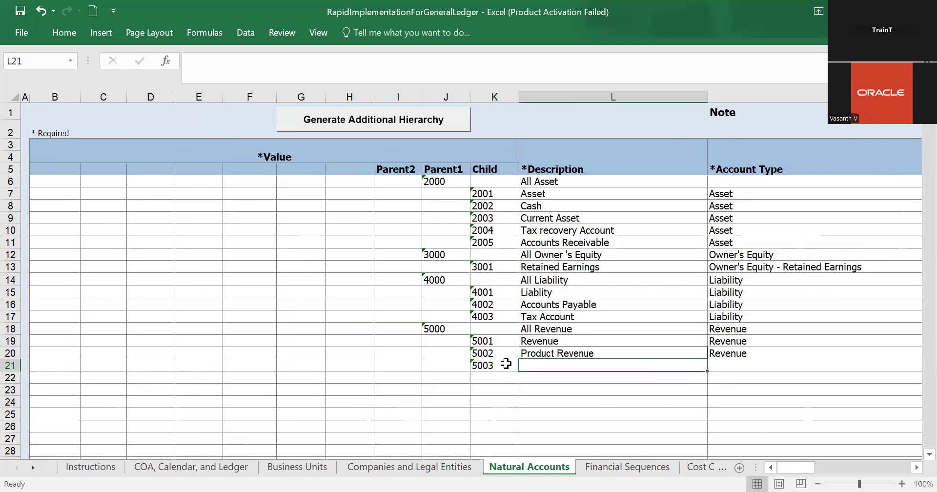
pyautogui.write('Cost')
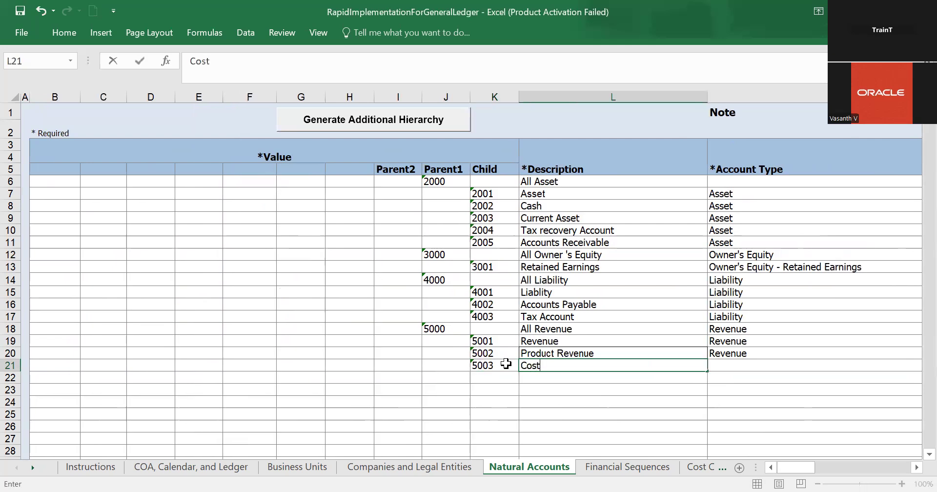
pyautogui.write(' of sl')
pyautogui.hscroll(2, 506, 363)
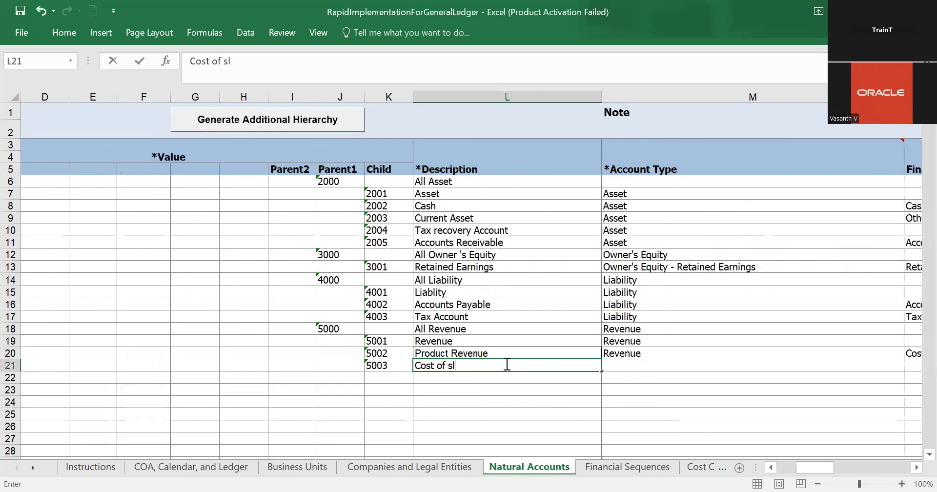
pyautogui.hscroll(2, 655, 366)
pyautogui.hscroll(-1, 656, 366)
pyautogui.hscroll(1, 656, 366)
pyautogui.press('BackSpace')
pyautogui.press('BackSpace')
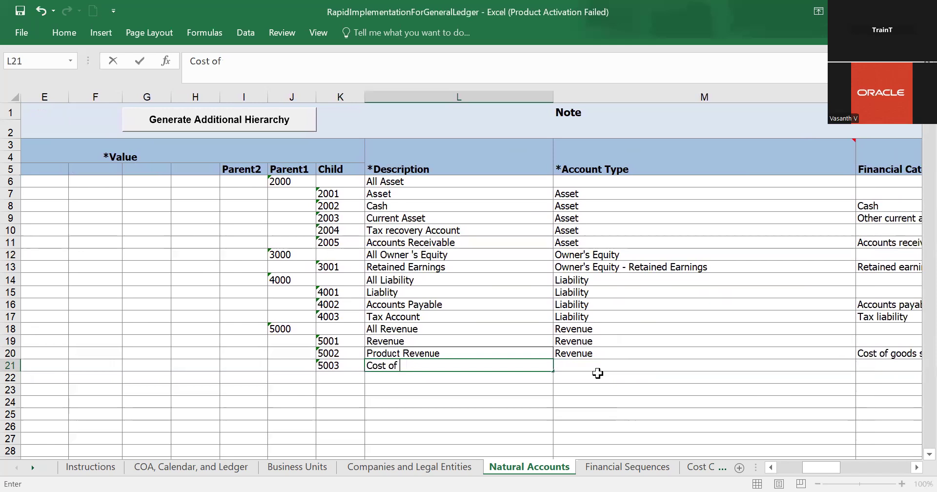
pyautogui.write('Goods')
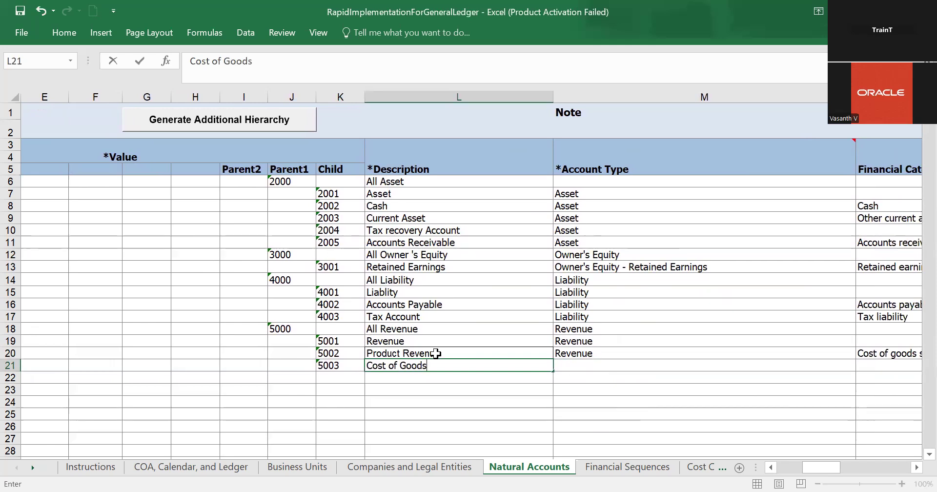
pyautogui.doubleClick(443, 370)
pyautogui.press('BackSpace')
pyautogui.press('BackSpace')
pyautogui.press('BackSpace')
pyautogui.press('BackSpace')
pyautogui.press('BackSpace')
pyautogui.press('BackSpace')
pyautogui.press('BackSpace')
pyautogui.press('BackSpace')
pyautogui.press('BackSpace')
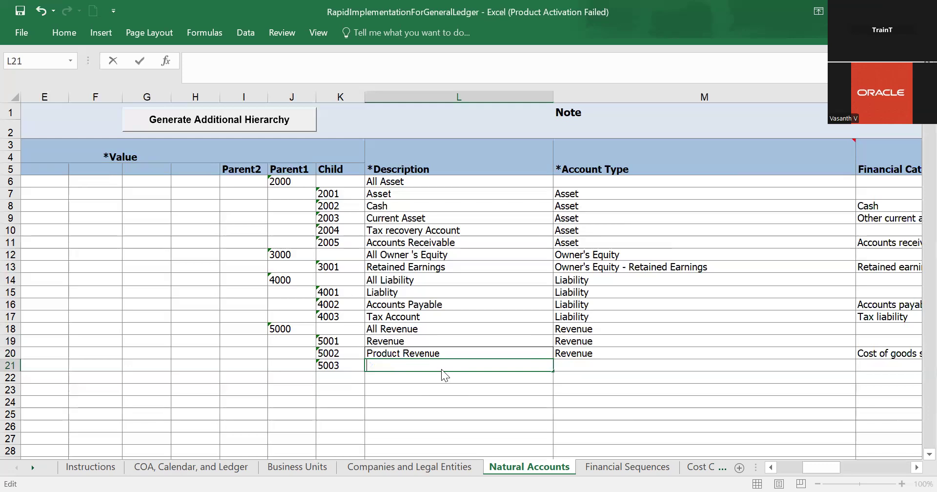
# - Give child account 5003 the description "Rental Revenue" and set its account type to Revenue
pyautogui.hotkey('alt', 'Tab')
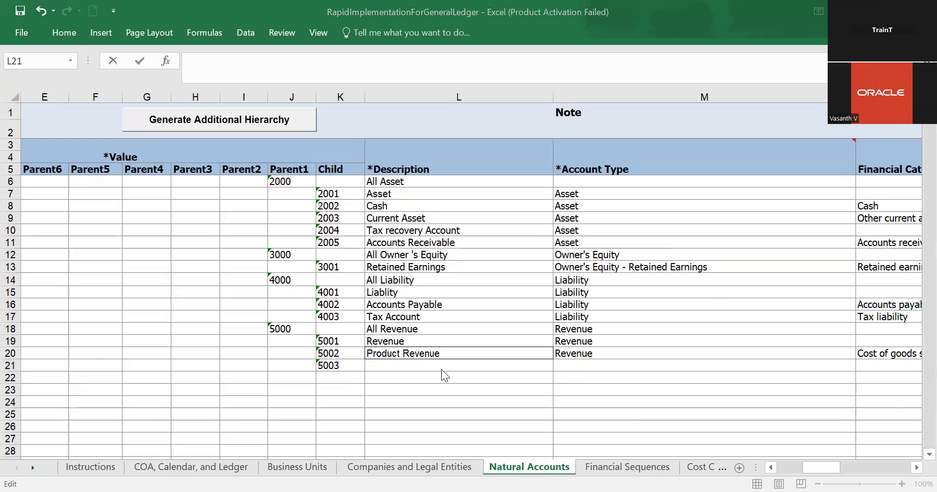
pyautogui.hotkey('alt', 'Tab')
pyautogui.write('Rental Revenue')
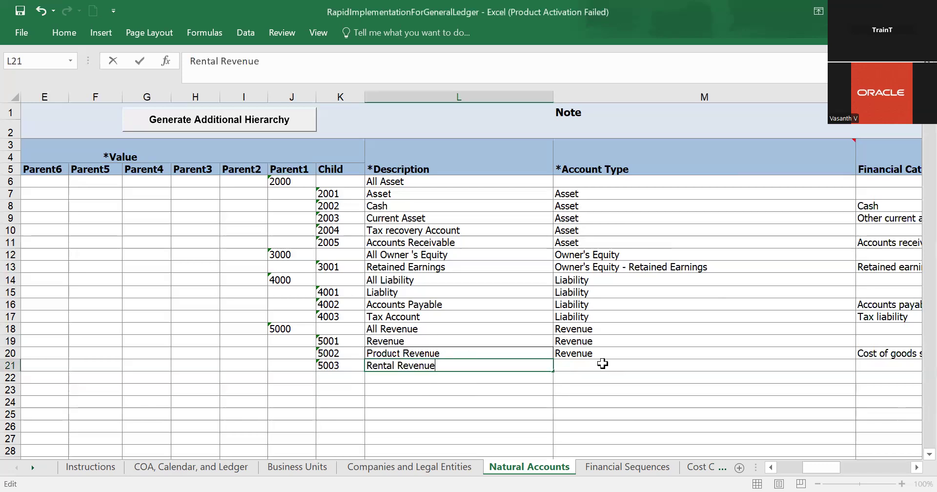
pyautogui.click(603, 364)
pyautogui.click(862, 366)
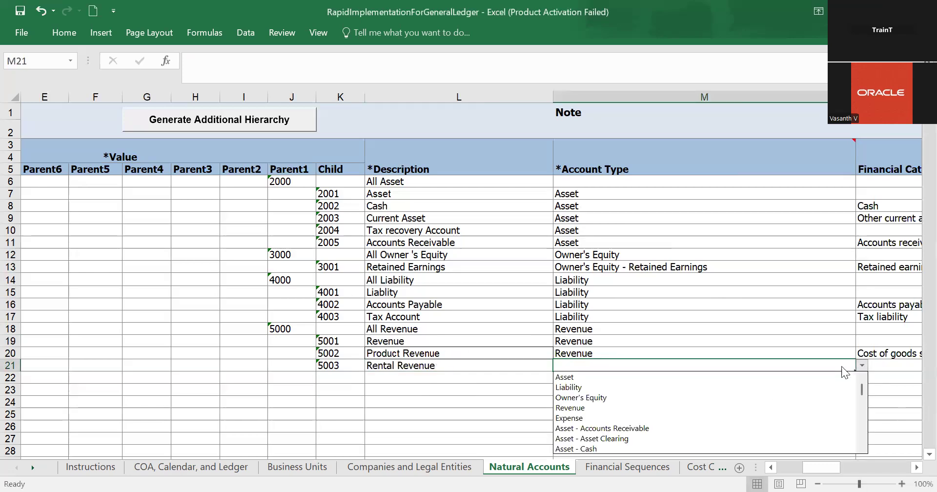
pyautogui.click(752, 407)
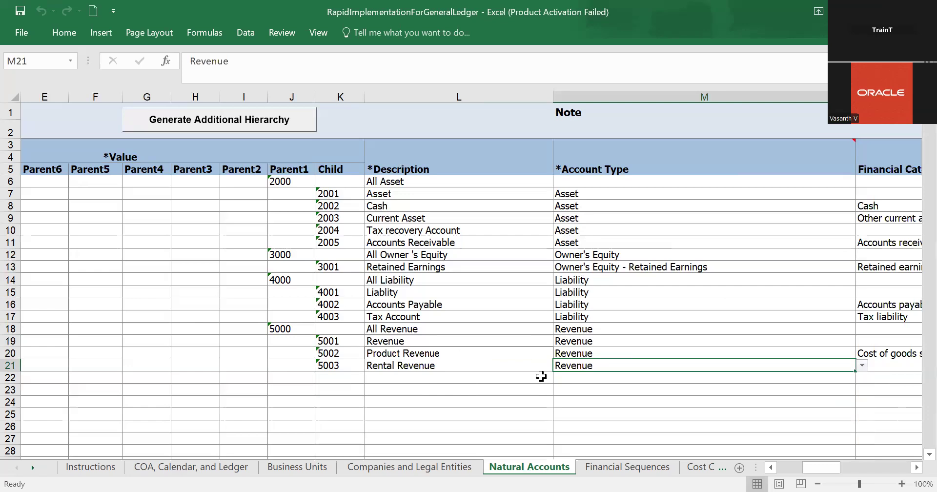
pyautogui.scroll(-1, 541, 376)
pyautogui.scroll(1, 541, 376)
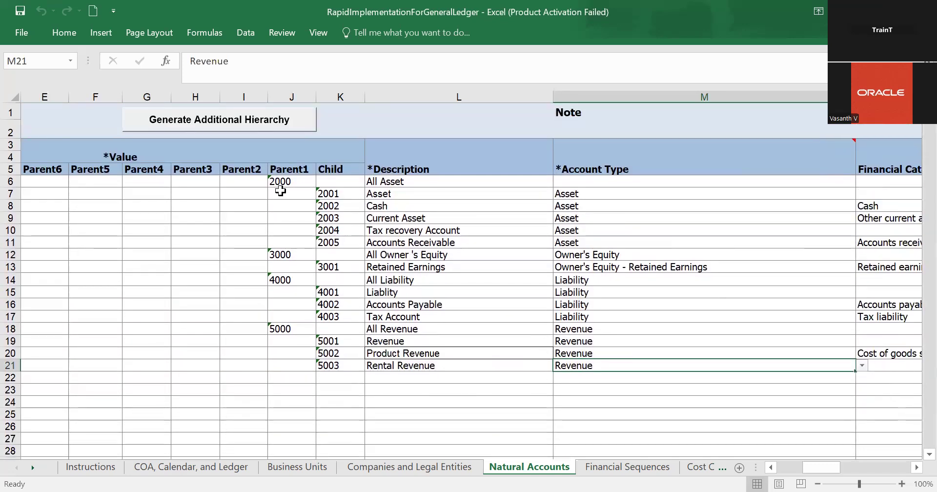
pyautogui.click(286, 184)
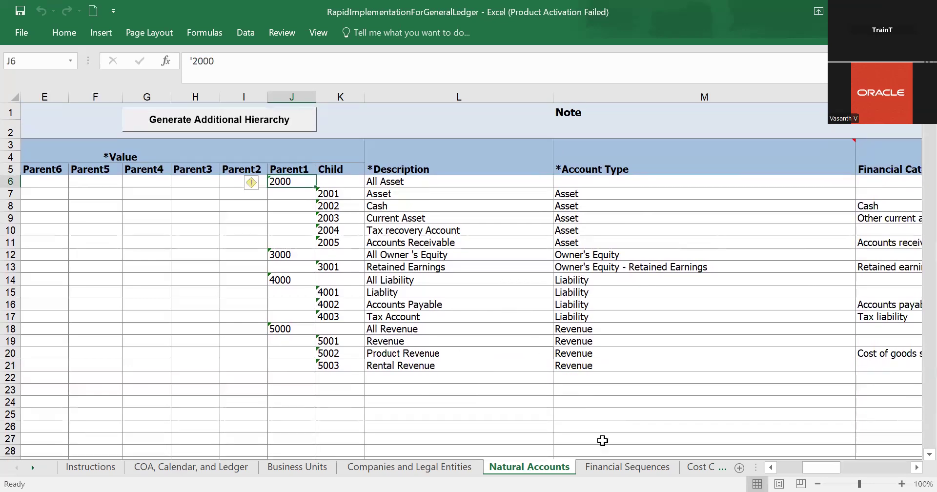
# - On the Cost Center sheet, enter parent value 6000 in row 6 at the Parent1 level
pyautogui.click(705, 469)
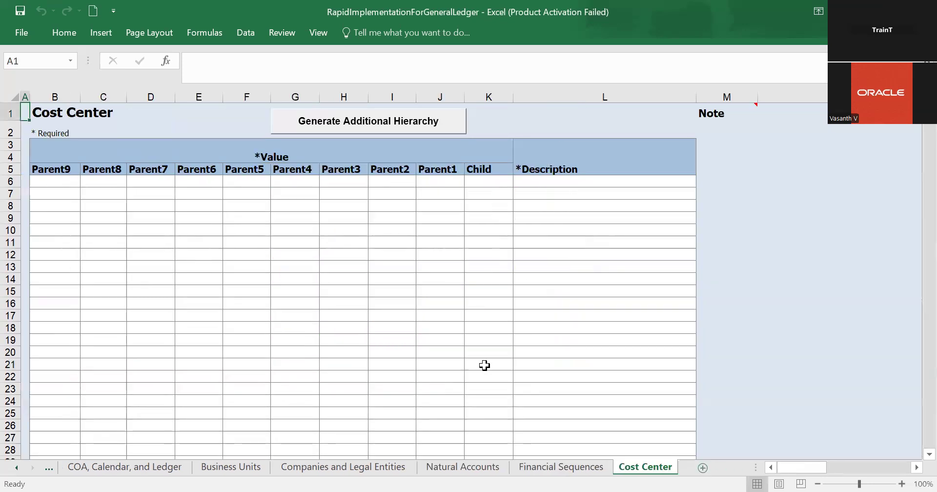
pyautogui.click(446, 183)
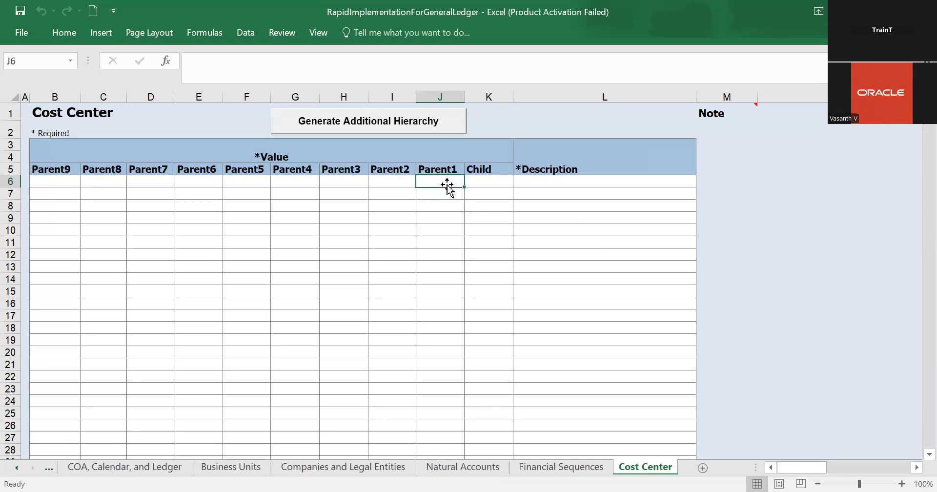
pyautogui.click(484, 193)
pyautogui.click(461, 185)
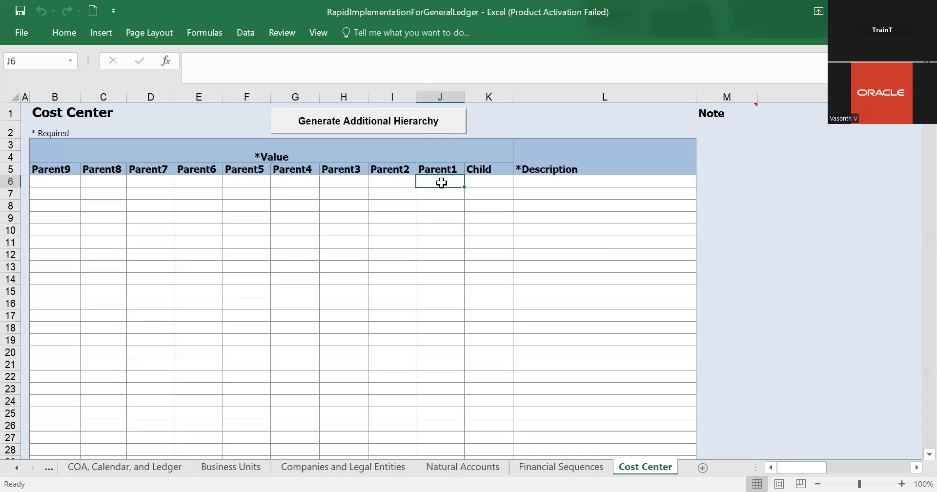
pyautogui.write('6000')
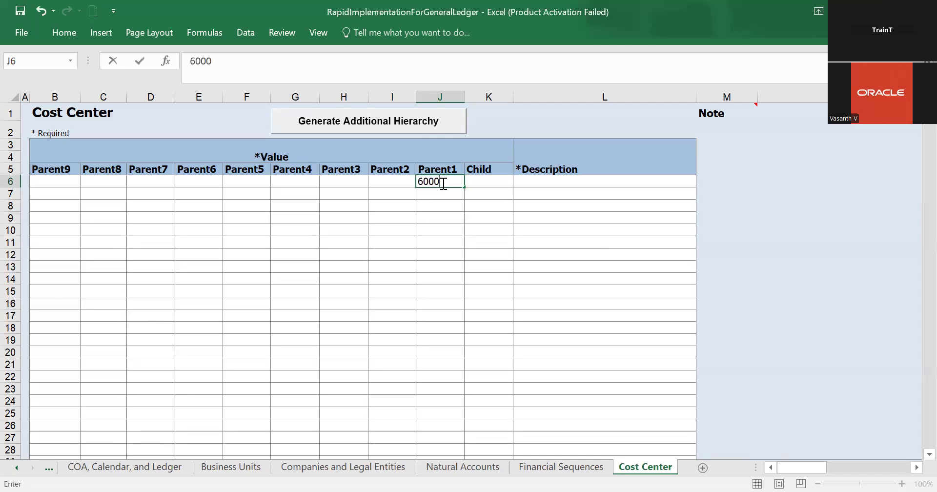
# - Give parent cost center 6000 the description "All Departments"
pyautogui.press('Tab')
pyautogui.press('Tab')
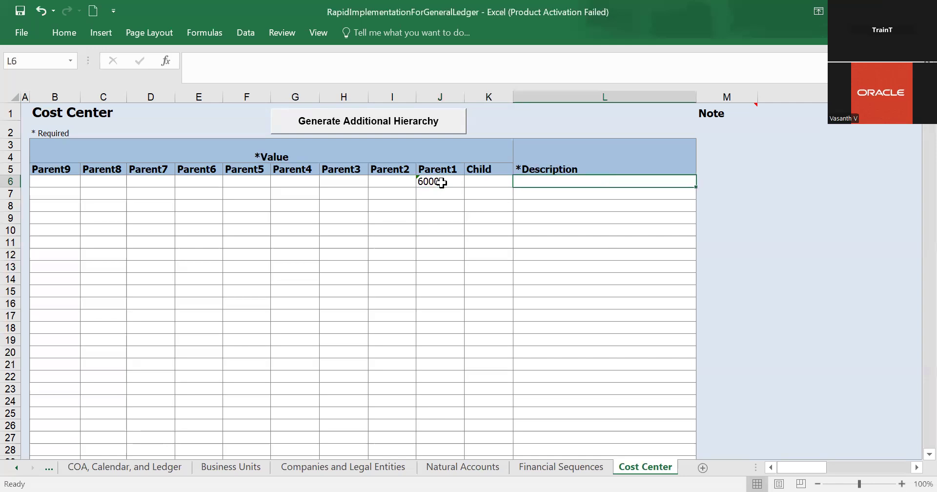
pyautogui.write('A;ll')
pyautogui.press('BackSpace')
pyautogui.press('BackSpace')
pyautogui.press('BackSpace')
pyautogui.press('BackSpace')
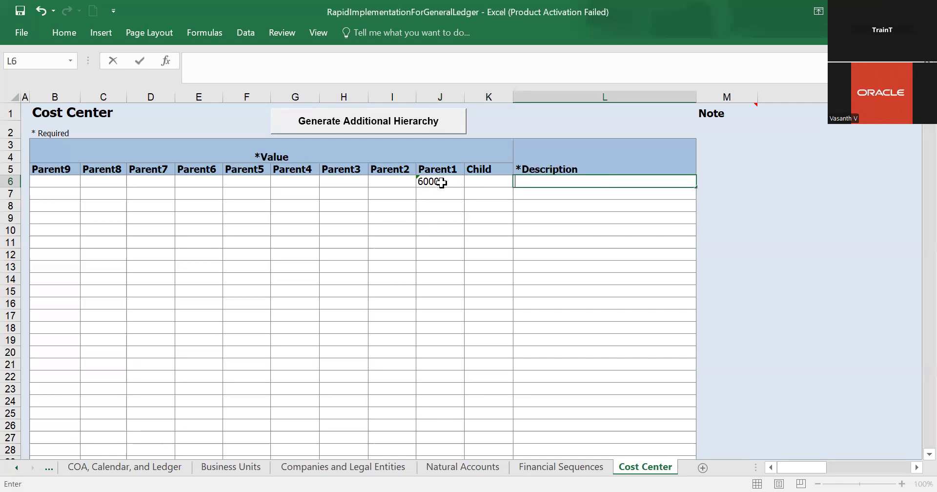
pyautogui.write('All Depart')
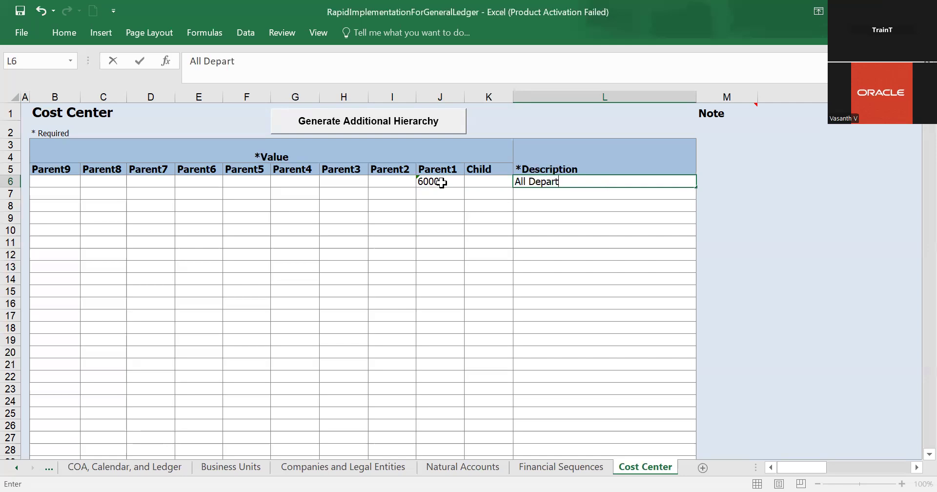
pyautogui.write('ments')
pyautogui.press('Return')
# - Add child cost center 6001 in row 7 under parent 6000 with the description "HR"
pyautogui.click(491, 195)
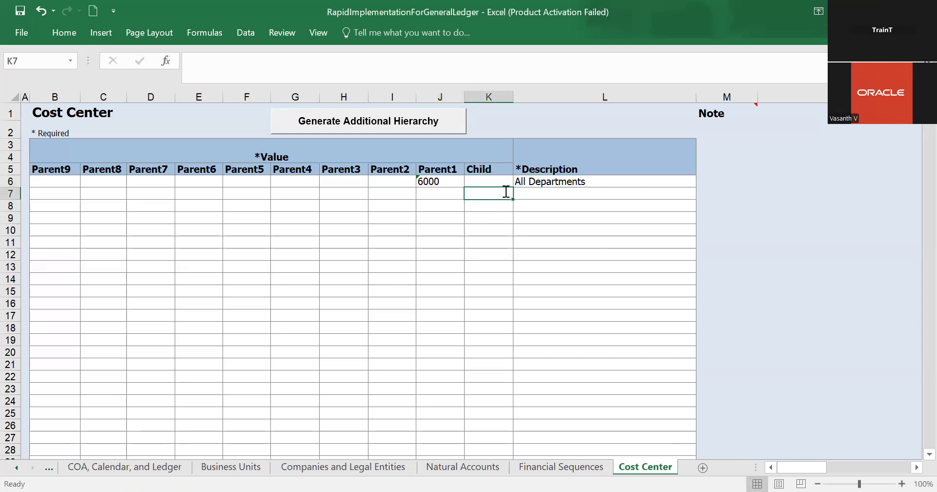
pyautogui.write('6001')
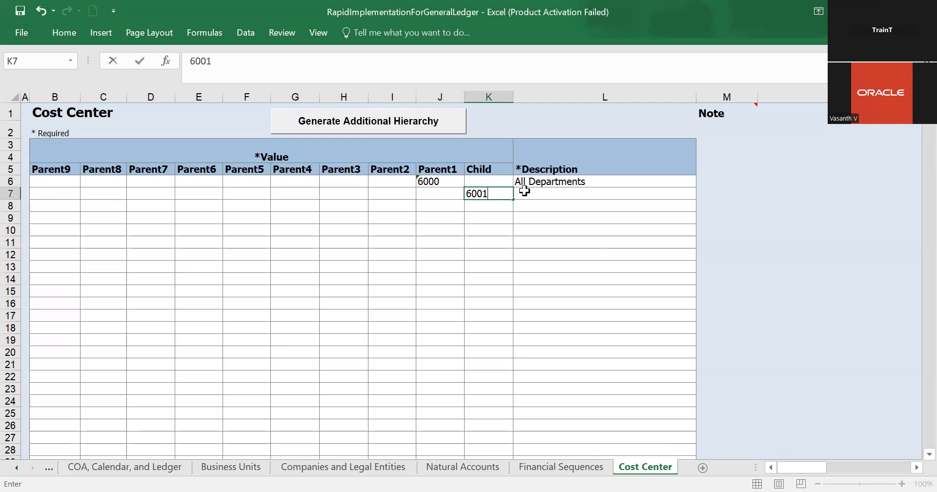
pyautogui.click(524, 191)
pyautogui.write('HR')
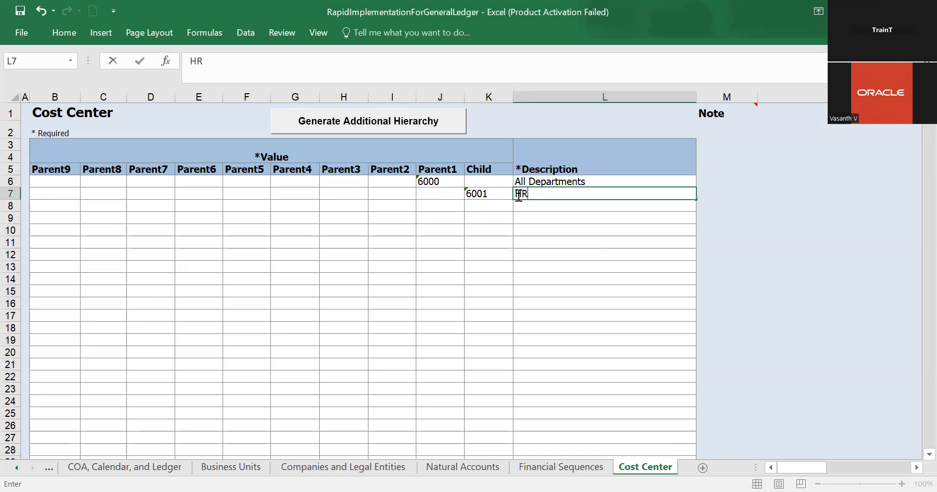
# - Add child cost center 6002 in row 8 under parent 6000 with the description "Sales"
pyautogui.click(495, 208)
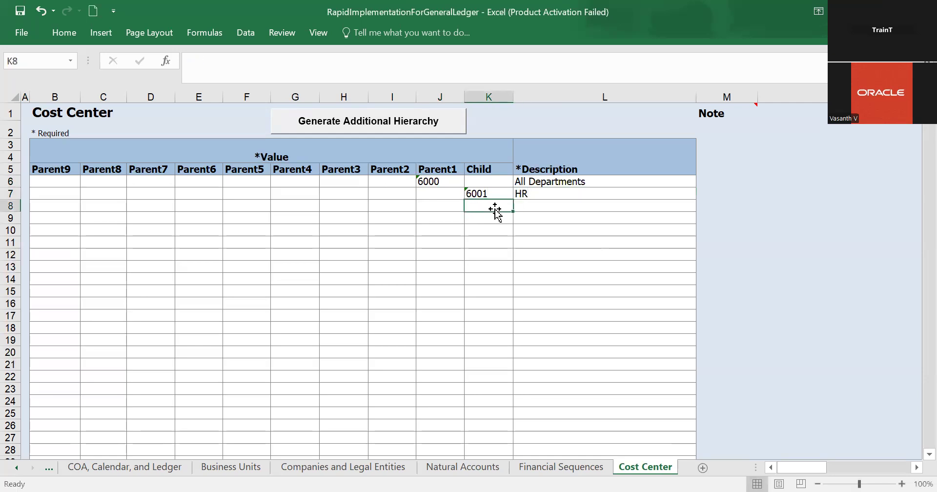
pyautogui.write('6000')
pyautogui.press('BackSpace')
pyautogui.write('2')
pyautogui.press('Tab')
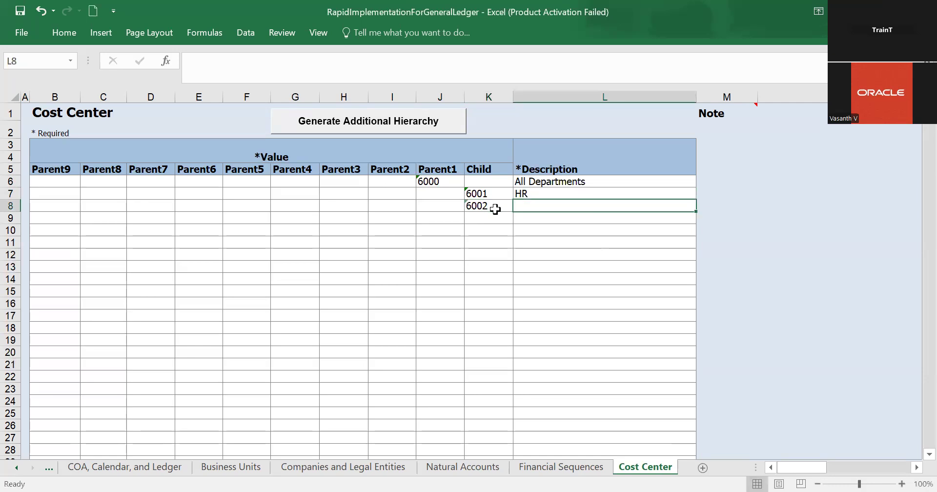
pyautogui.write('Sales')
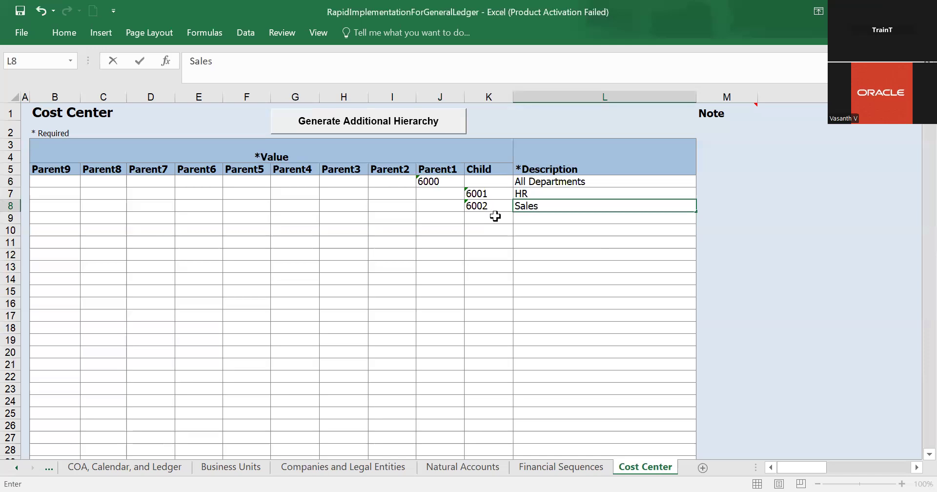
pyautogui.press('Return')
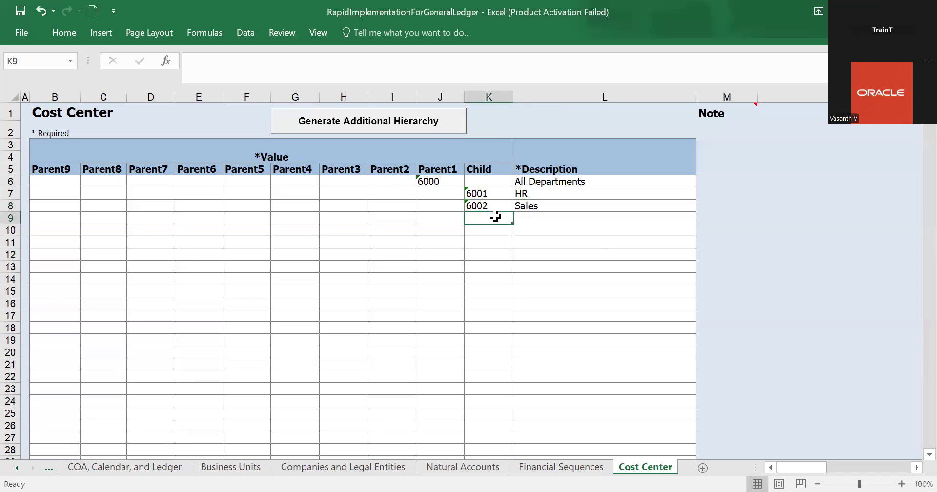
# - Add child cost center 6003 in row 9 under parent 6000 with the description "Finance"
pyautogui.write('6003')
pyautogui.press('Tab')
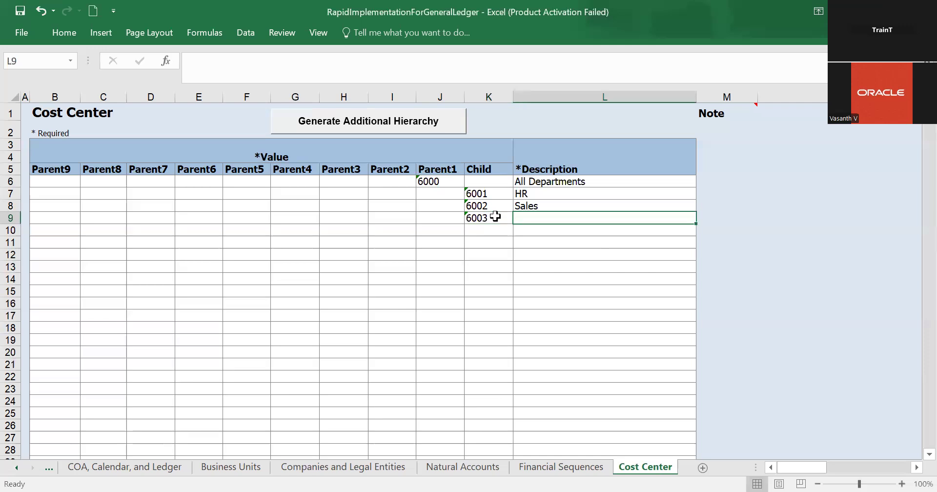
pyautogui.write('Finance')
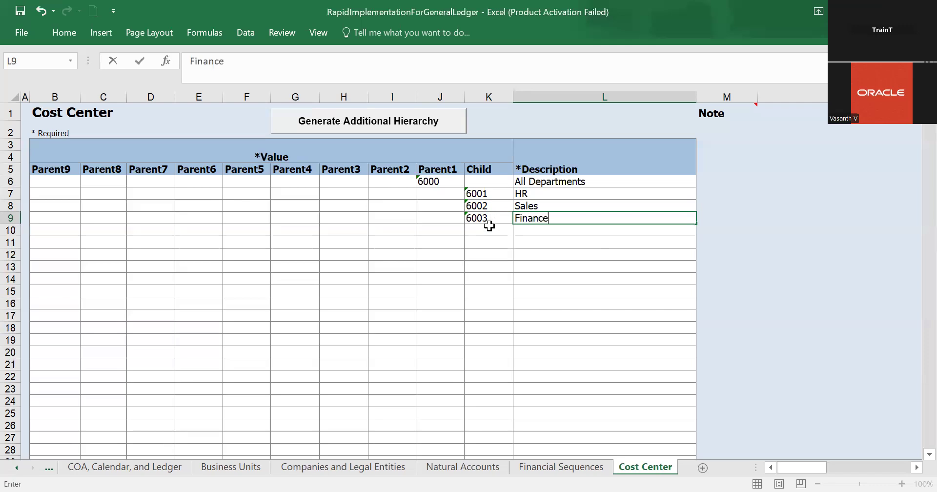
# - Add child cost center 6004 in row 10 under parent 6000 with the description "Production"
pyautogui.click(489, 225)
pyautogui.write('60')
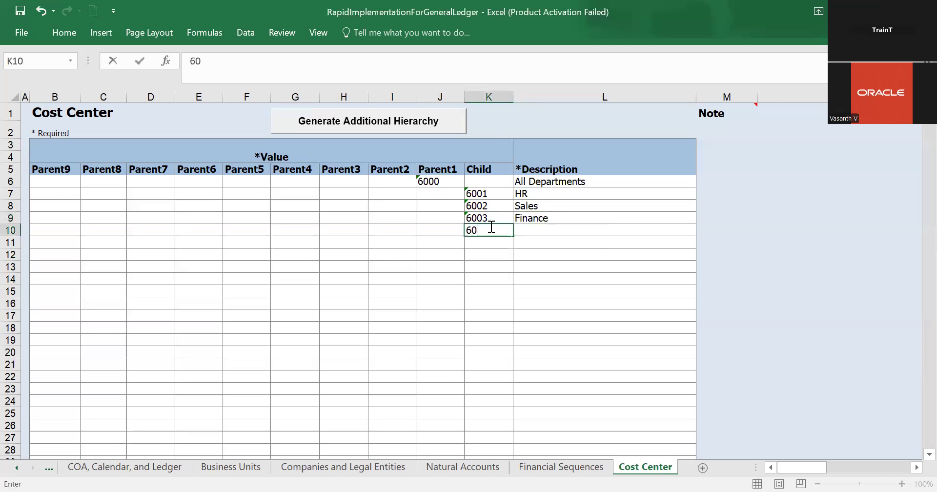
pyautogui.write('04')
pyautogui.press('Tab')
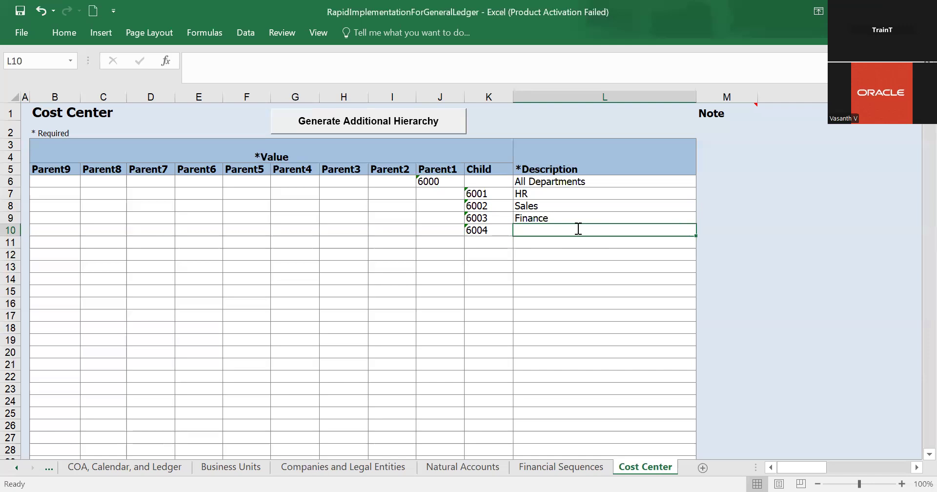
pyautogui.write('Pro')
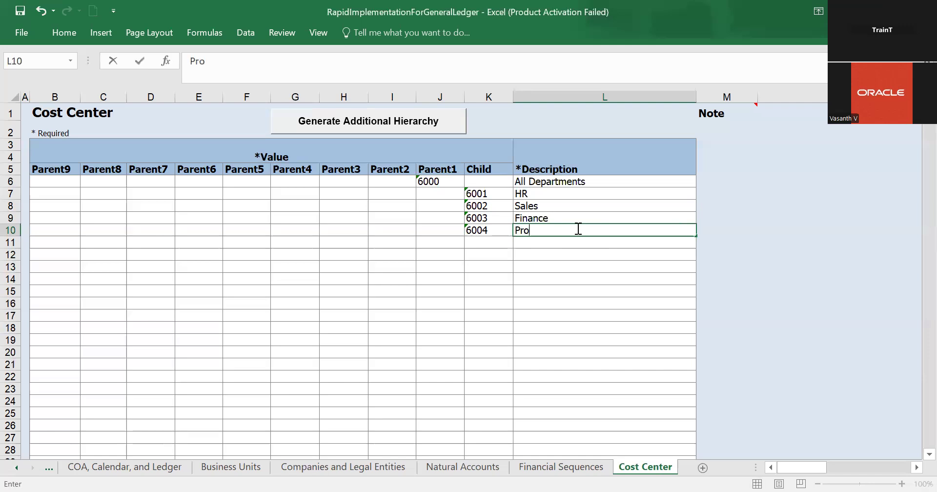
pyautogui.write('duction')
pyautogui.press('Return')
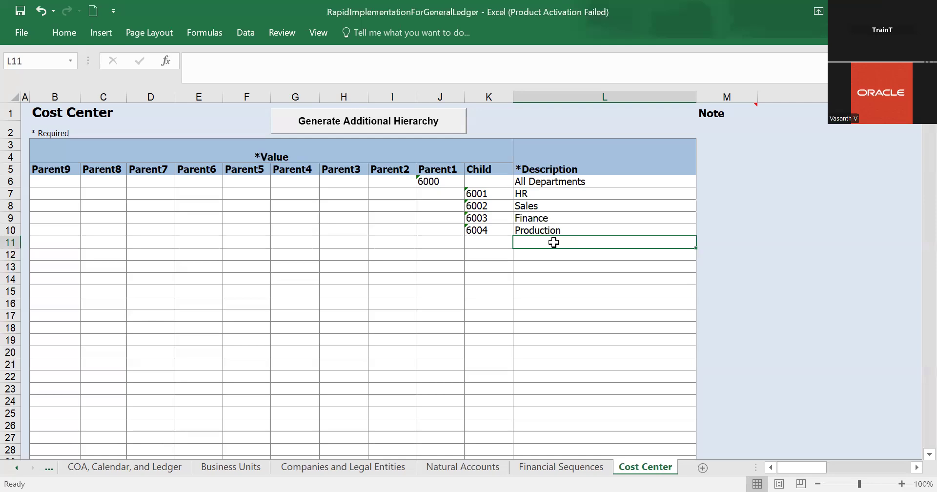
pyautogui.click(557, 256)
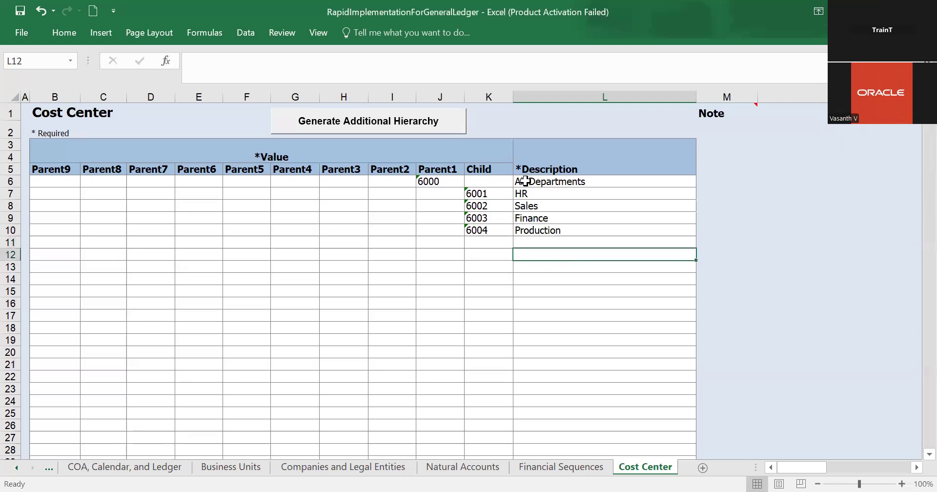
pyautogui.click(483, 182)
pyautogui.click(447, 185)
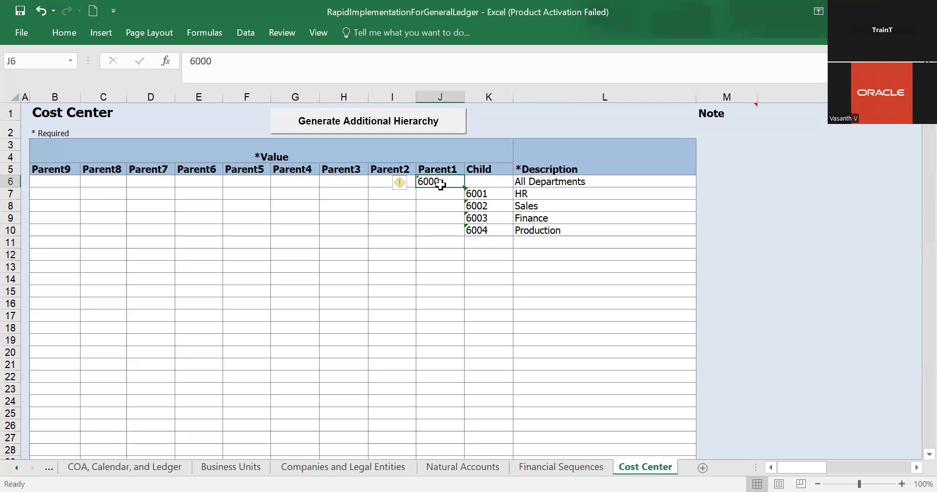
pyautogui.click(554, 179)
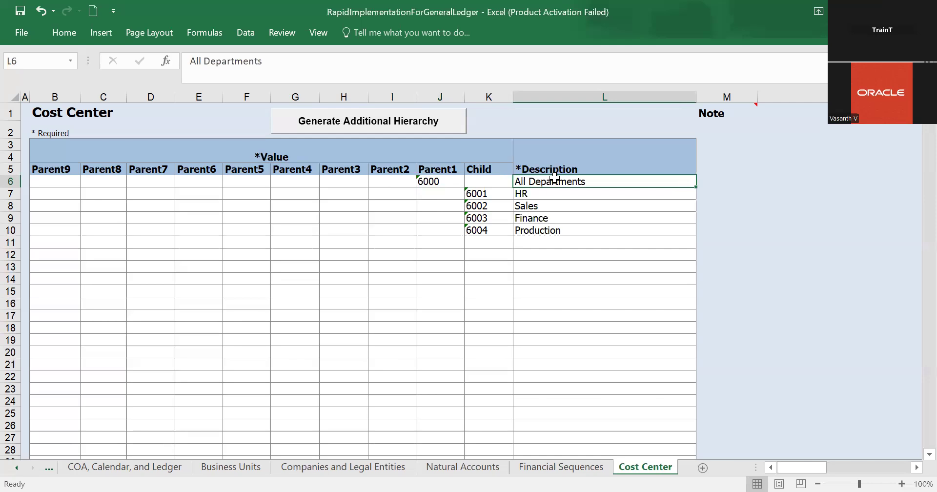
pyautogui.click(490, 198)
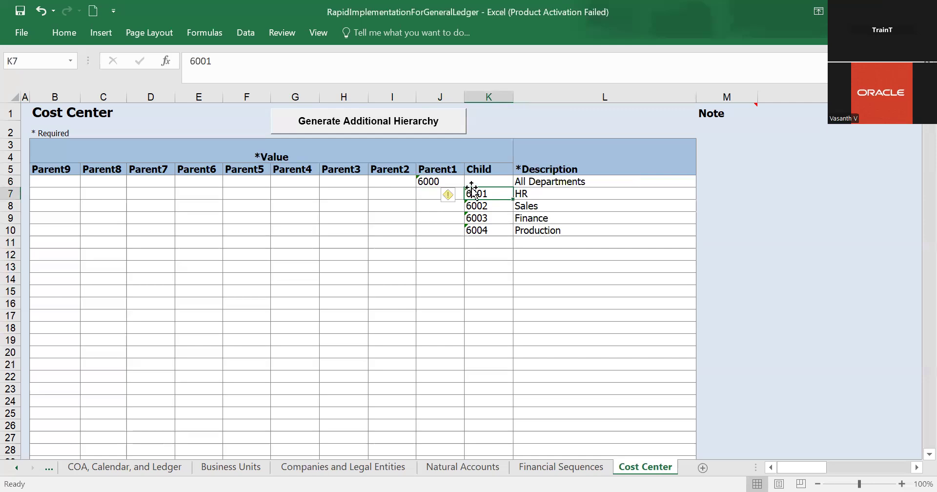
pyautogui.scroll(-2, 477, 237)
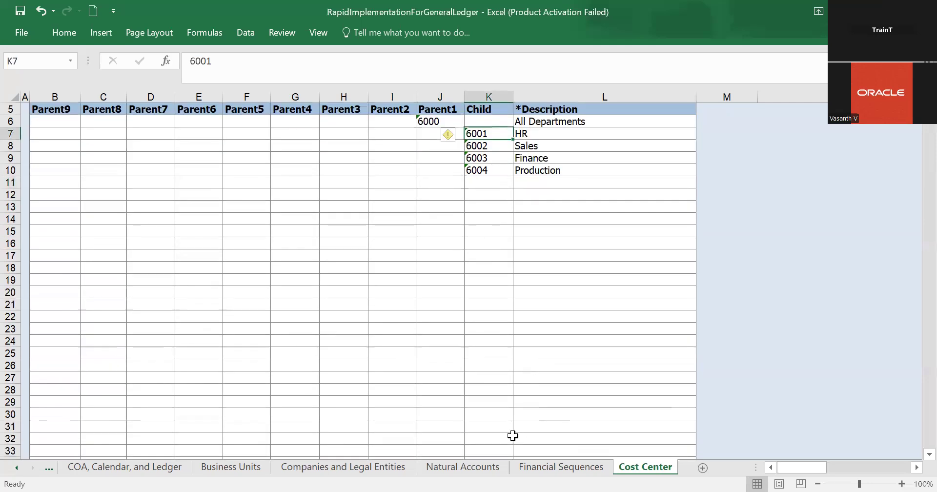
# - On the Financial Sequences sheet, set the Restart value for Payables Invoices to Monthly
pyautogui.hotkey('ctrl', 'pageup')
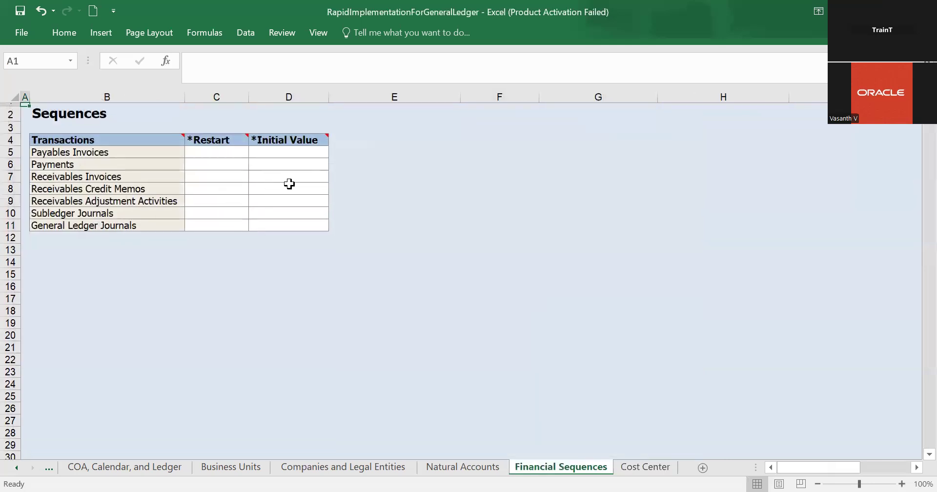
pyautogui.click(220, 151)
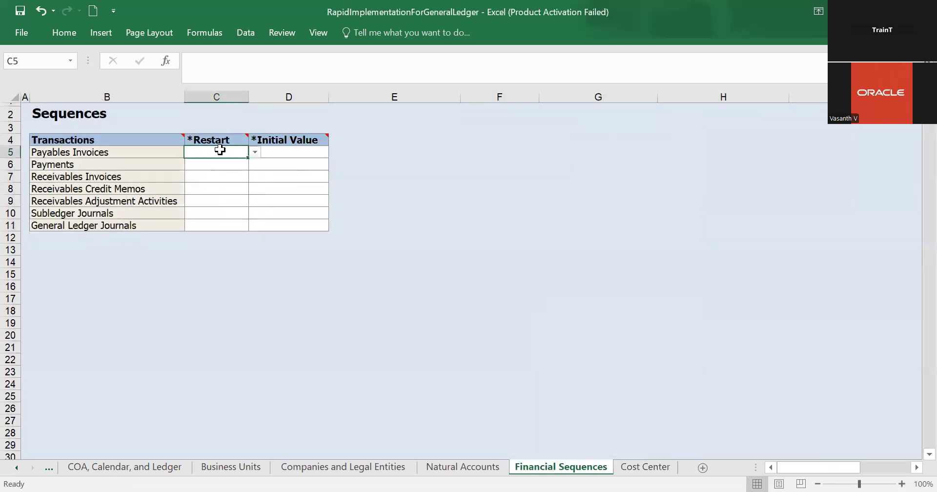
pyautogui.click(255, 154)
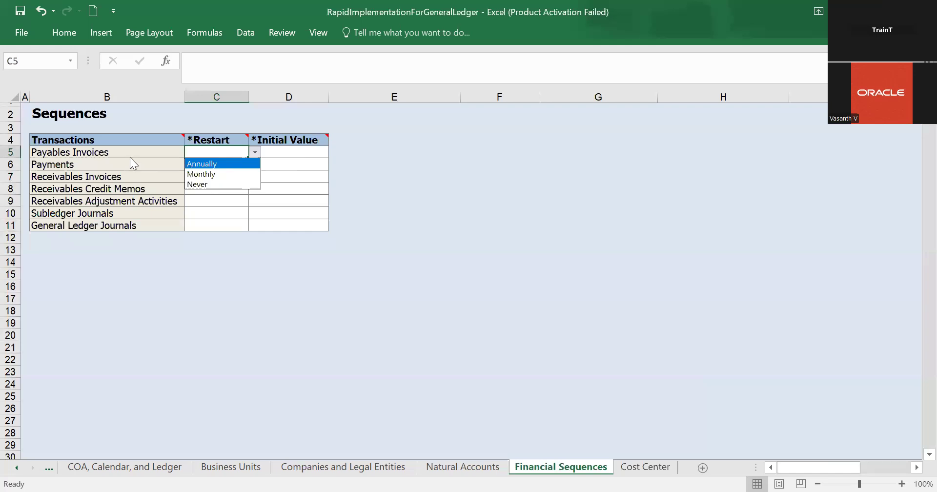
pyautogui.click(216, 174)
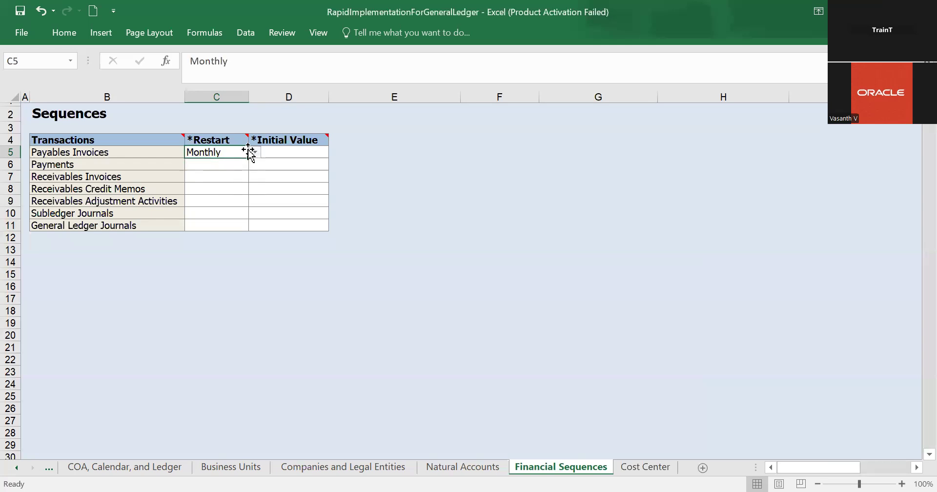
# - Fill the Monthly restart value down from Payables Invoices to all remaining transactions through General Ledger Journals
pyautogui.doubleClick(243, 151)
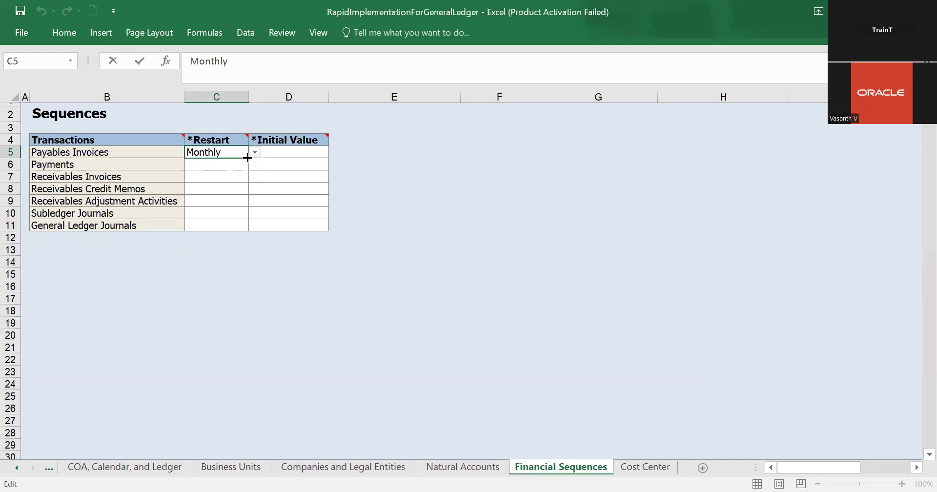
pyautogui.press('Escape')
pyautogui.moveTo(246, 157); pyautogui.dragTo(244, 229)
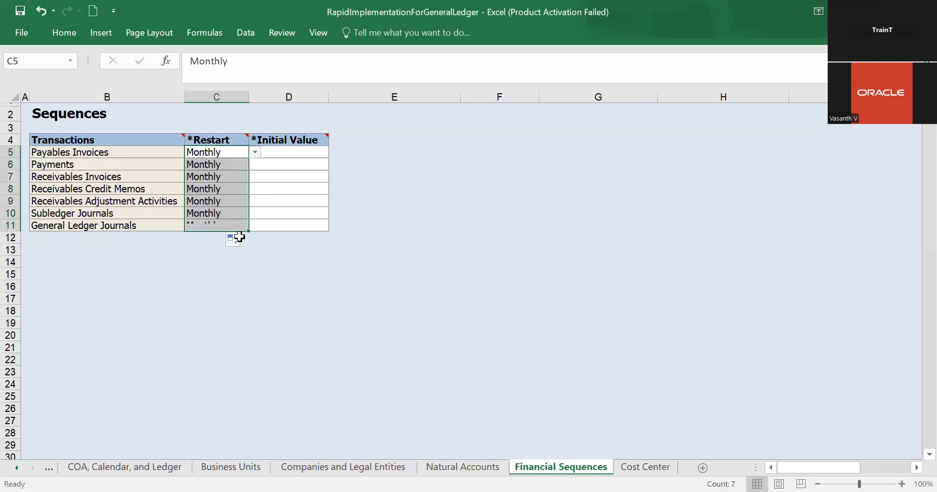
pyautogui.click(294, 257)
# - Set the Initial Value to 1 for every transaction from Payables Invoices through General Ledger Journals, and save the workbook
pyautogui.click(279, 152)
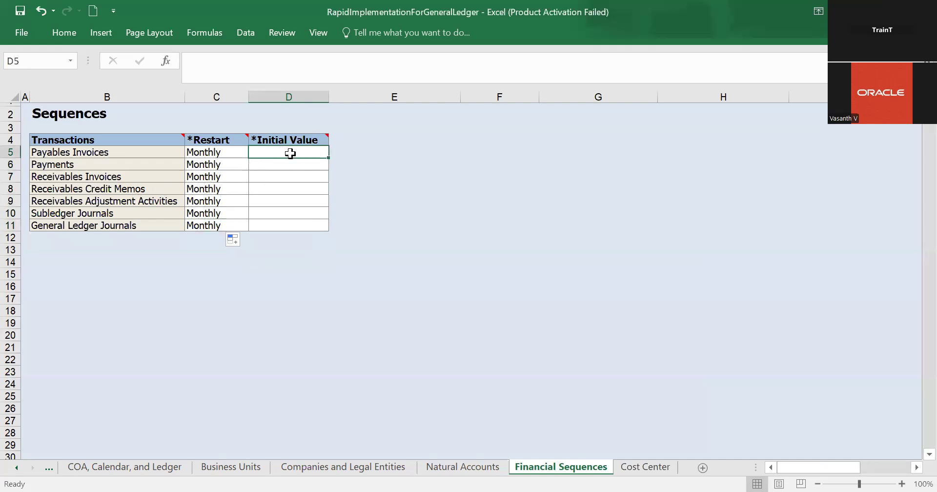
pyautogui.write('1')
pyautogui.press('Return')
pyautogui.click(322, 152)
pyautogui.moveTo(328, 158); pyautogui.dragTo(330, 225)
pyautogui.click(383, 213)
pyautogui.hotkey('ctrl', 's')
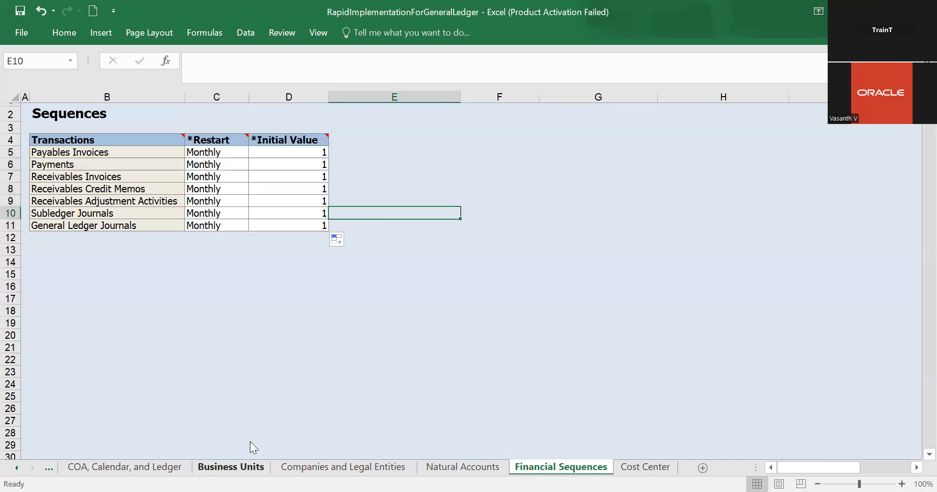
# - Review the entries on each sheet in order, from COA, Calendar, and Ledger through Cost Center
pyautogui.click(16, 468)
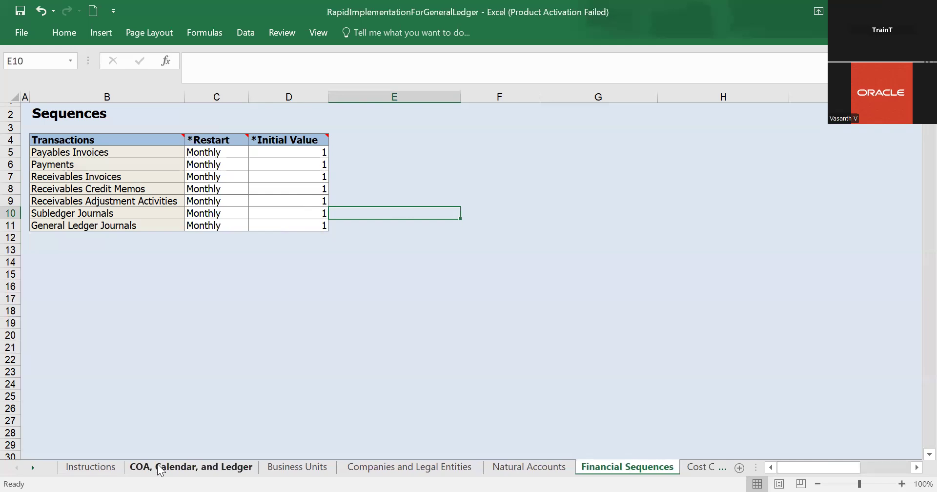
pyautogui.click(161, 468)
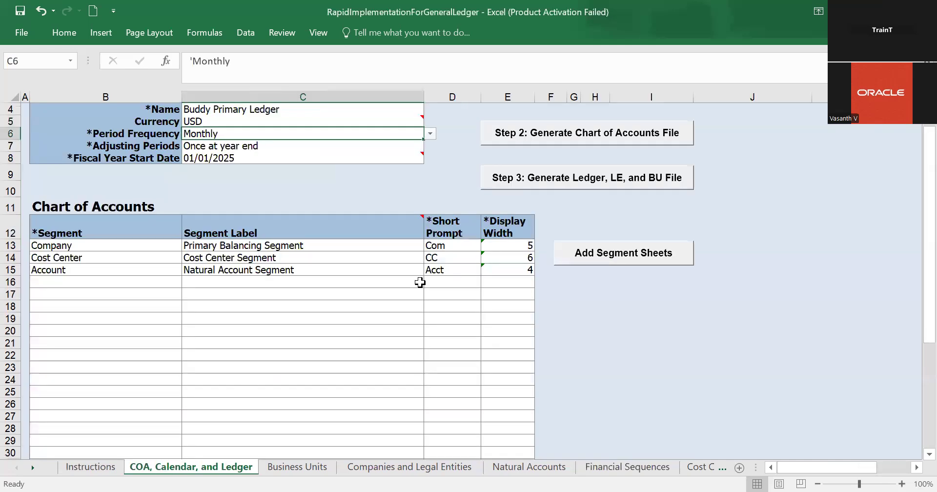
pyautogui.scroll(1, 281, 284)
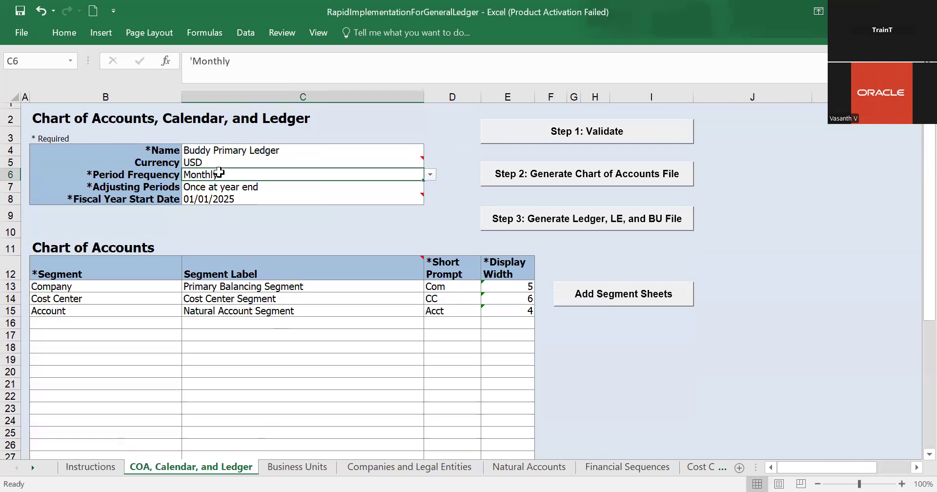
pyautogui.scroll(-1, 295, 414)
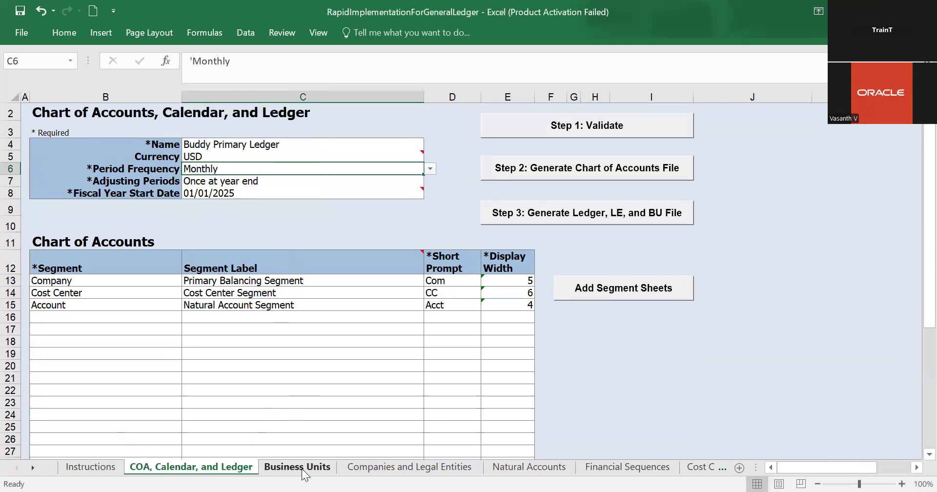
pyautogui.click(298, 467)
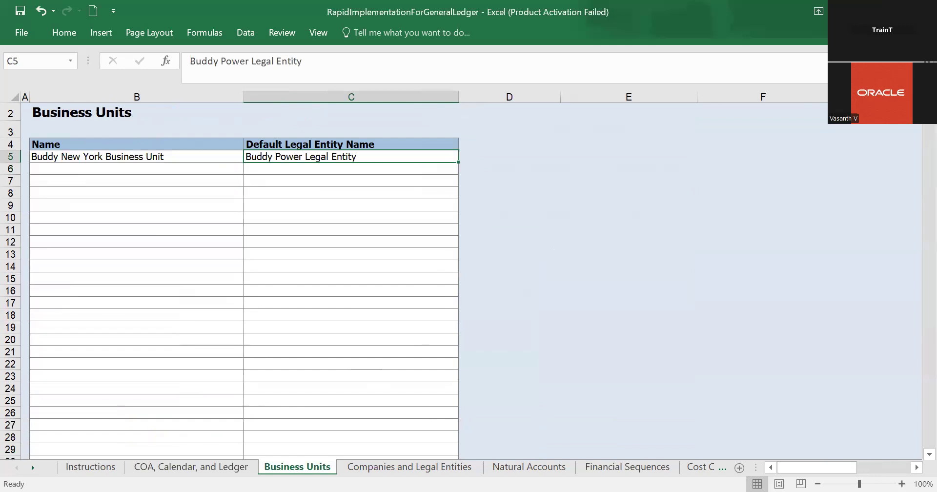
pyautogui.click(423, 467)
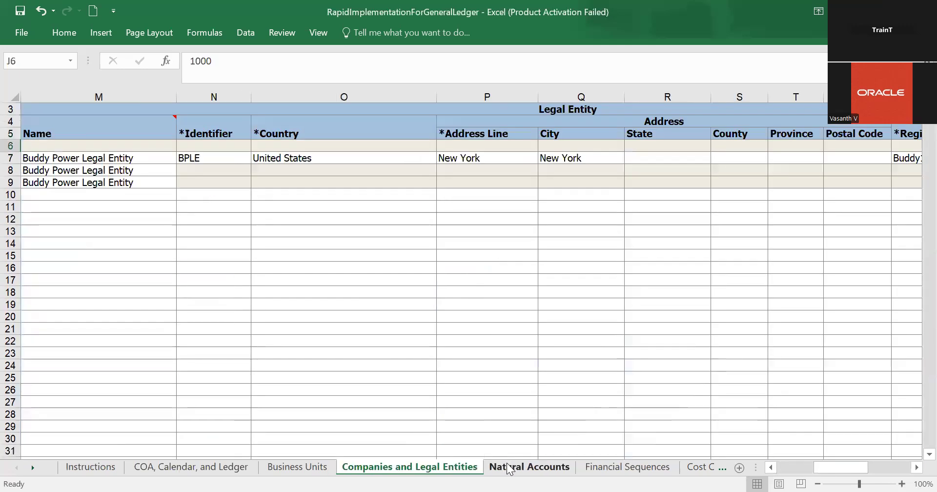
pyautogui.click(506, 467)
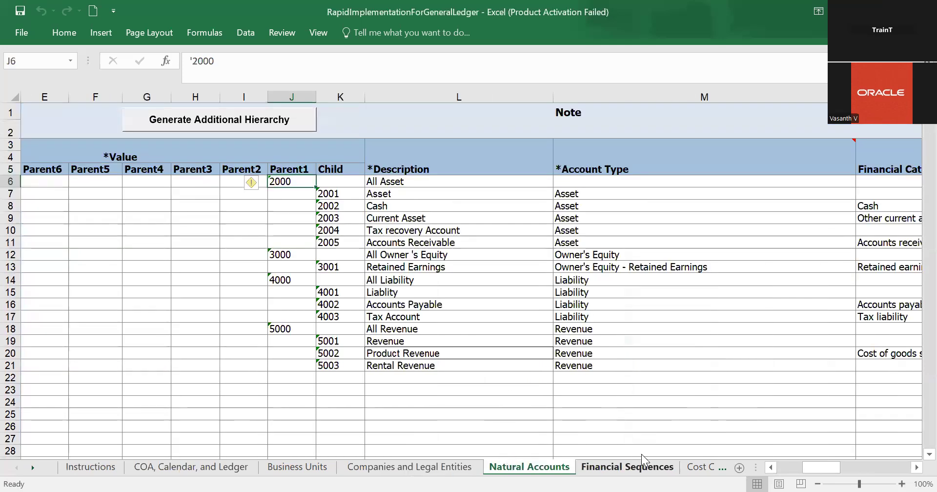
pyautogui.click(643, 461)
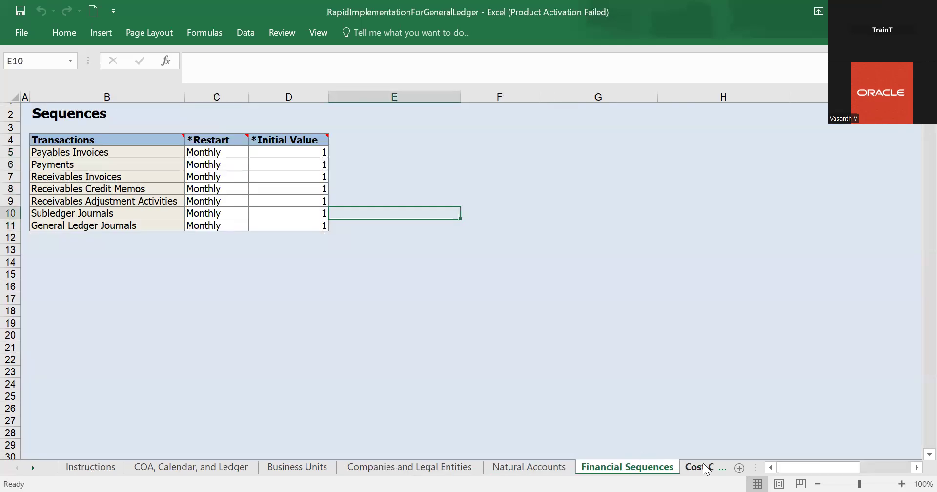
pyautogui.click(705, 468)
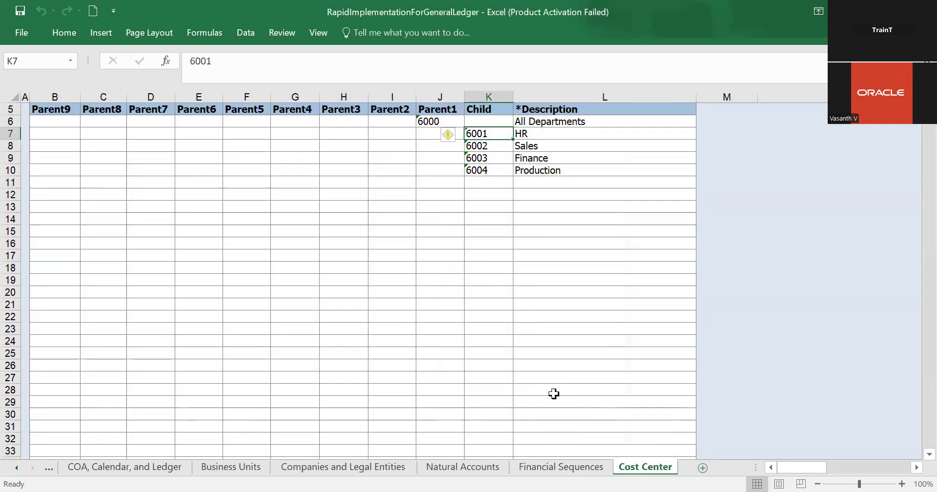
# - Run the Step 1 validation from the COA, Calendar, and Ledger sheet and go to the cell behind the "Cost Center Buddy Primary Ledger" error
pyautogui.click(111, 468)
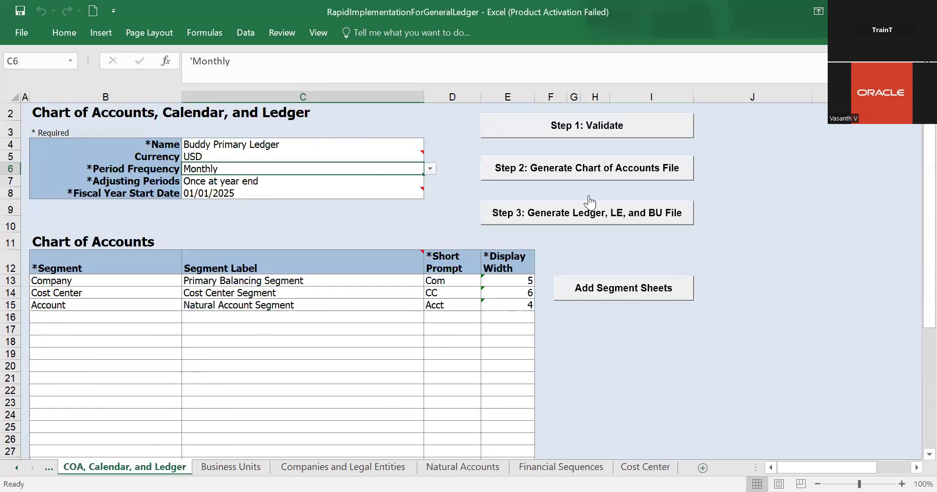
pyautogui.scroll(1, 580, 142)
pyautogui.click(569, 129)
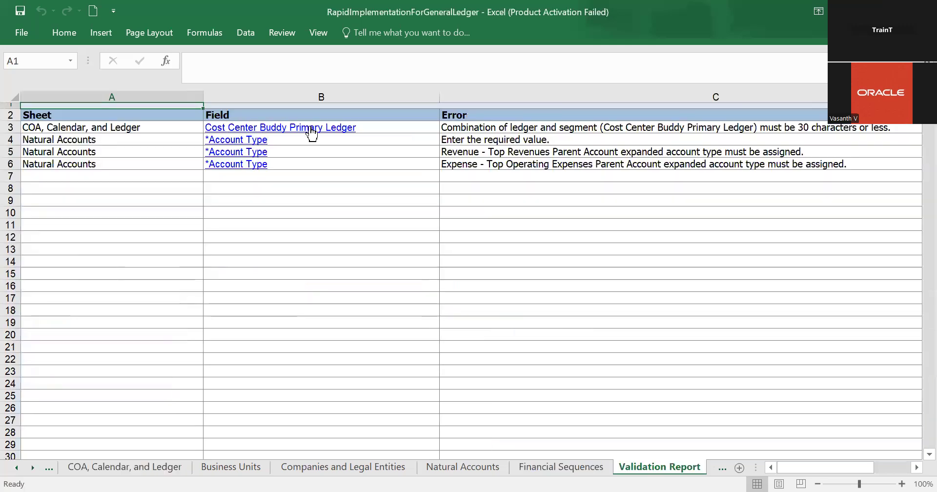
pyautogui.click(310, 128)
pyautogui.moveTo(283, 158)
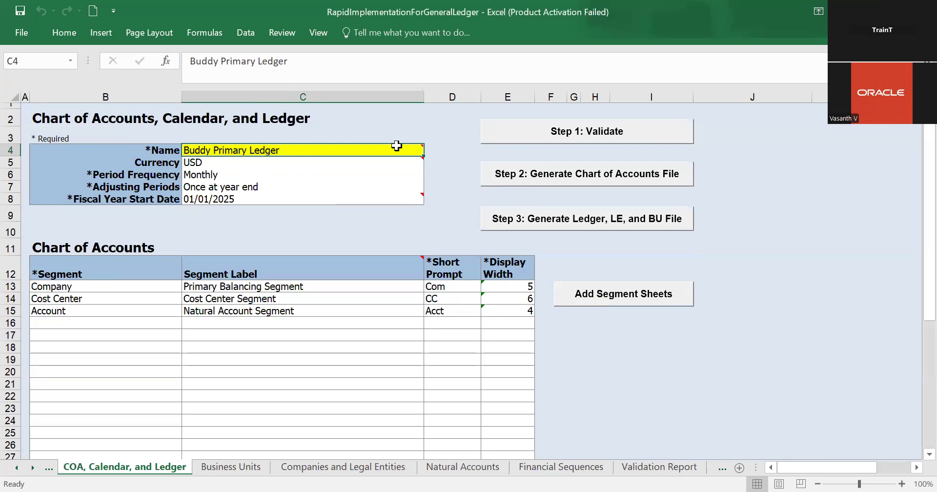
pyautogui.doubleClick(361, 148)
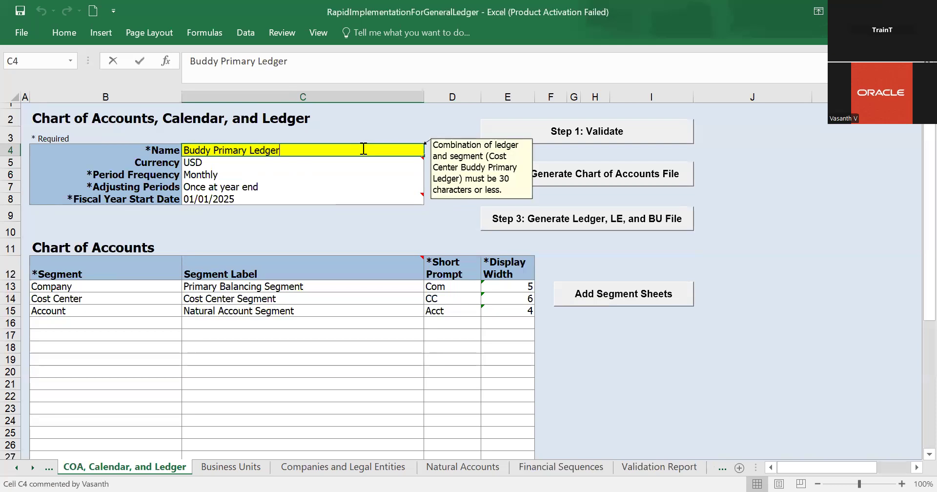
pyautogui.press('BackSpace')
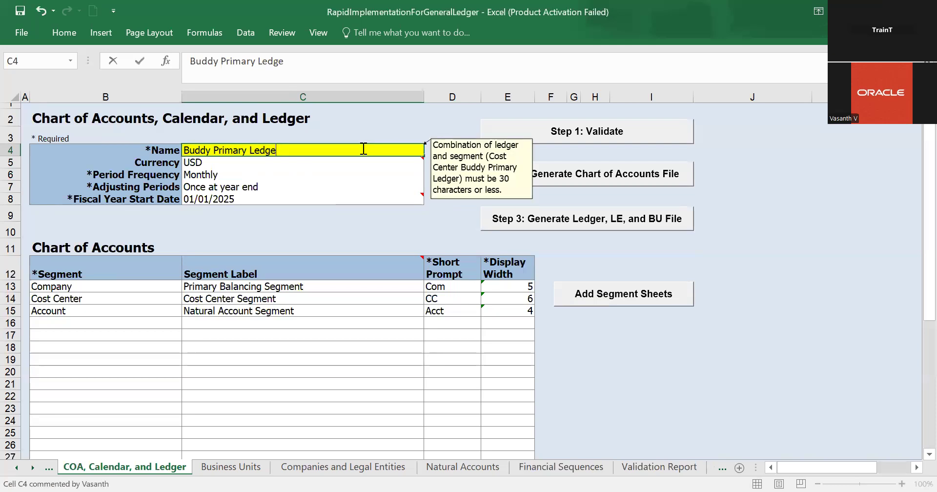
pyautogui.write('r')
pyautogui.click(371, 197)
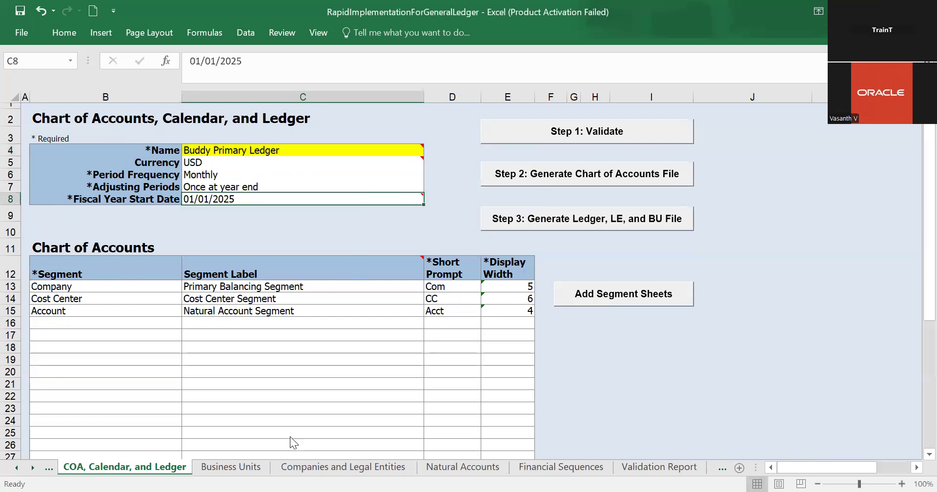
# - Check the Business Units and Companies and Legal Entities sheets, and read the field and error columns of the Validation Report
pyautogui.click(231, 467)
pyautogui.click(320, 467)
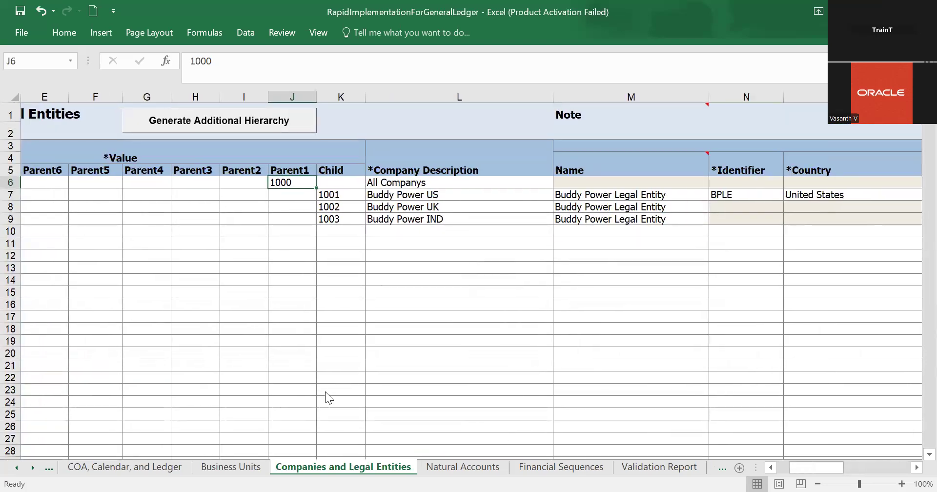
pyautogui.click(670, 468)
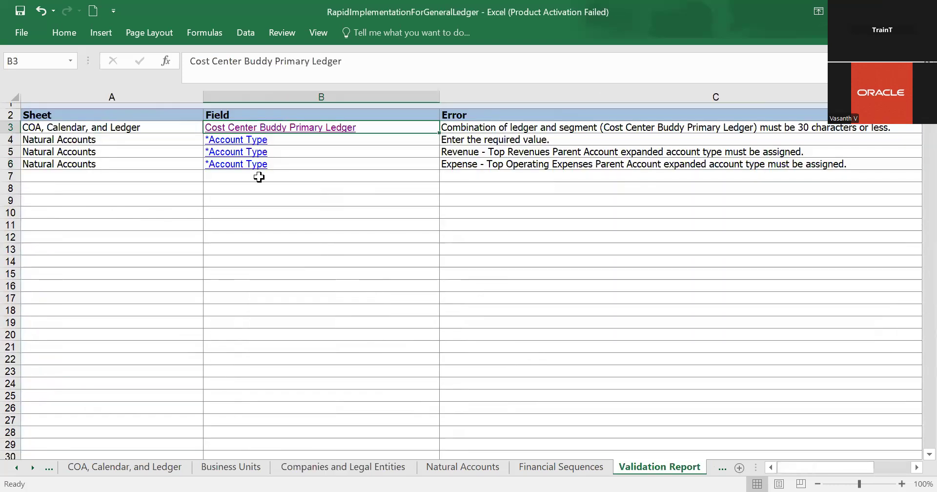
pyautogui.hscroll(1, 332, 265)
pyautogui.hscroll(-1, 332, 266)
pyautogui.hscroll(3, 331, 266)
pyautogui.hscroll(1, 331, 266)
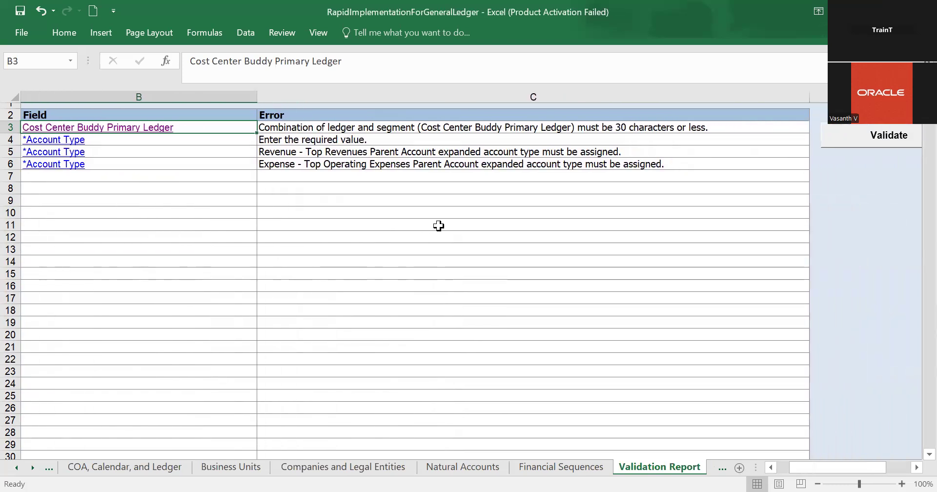
pyautogui.hscroll(-1, 438, 225)
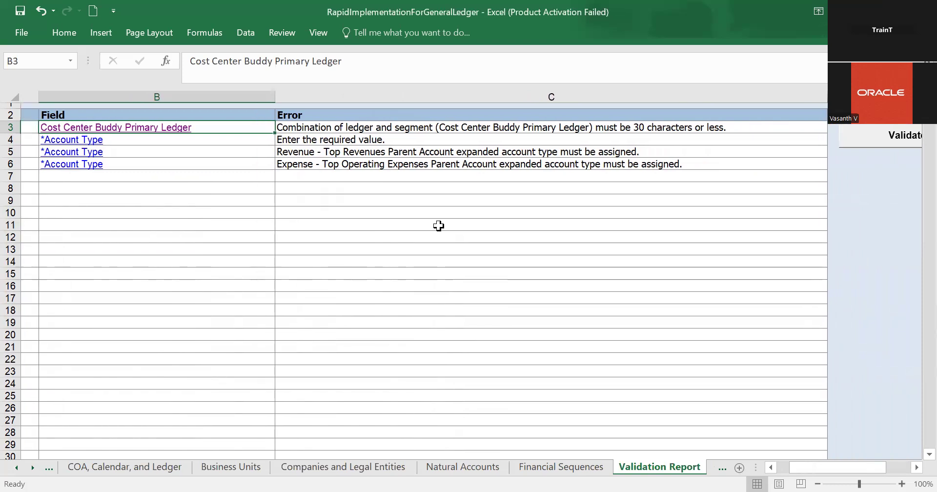
pyautogui.hscroll(-3, 438, 226)
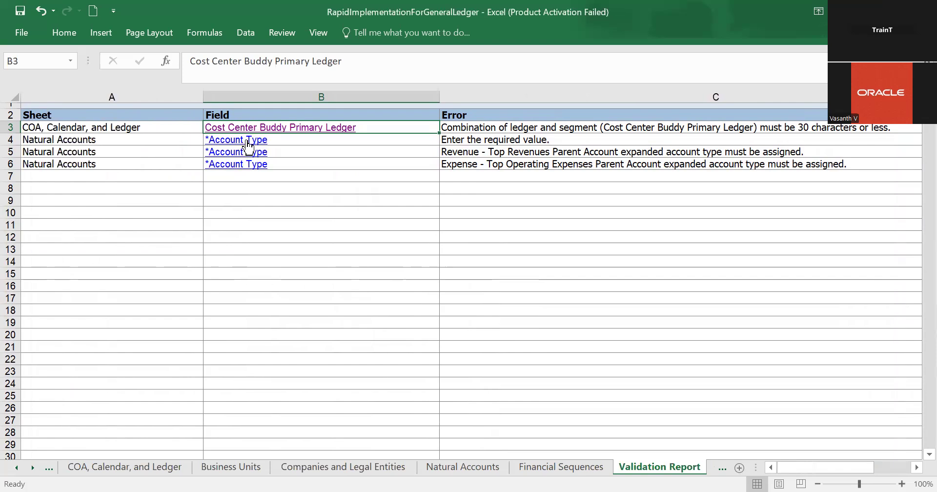
# - From the "Enter the required value" error, set the All Asset account's Account Type to Asset and save the workbook
pyautogui.click(248, 144)
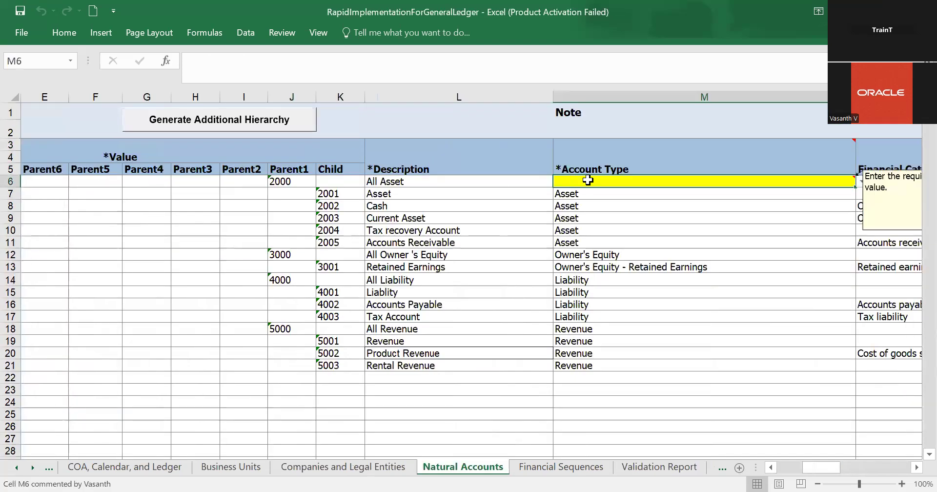
pyautogui.click(863, 182)
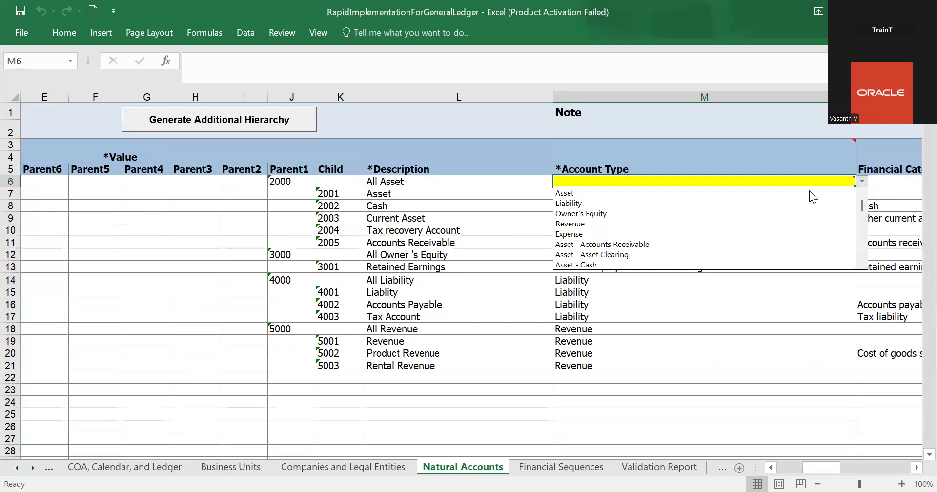
pyautogui.click(703, 192)
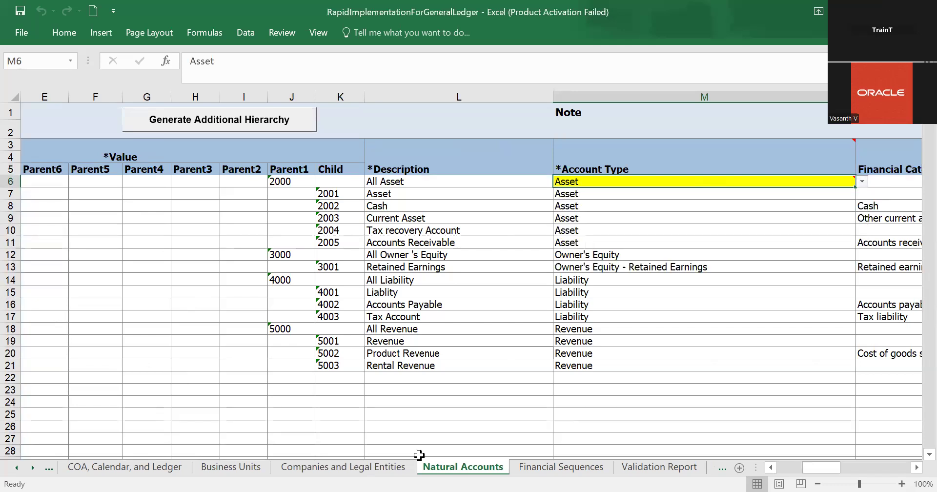
pyautogui.hotkey('ctrl', 's')
# - Return to the Validation Report and go to the Account Type field behind the "Revenue - Top Revenues" error
pyautogui.click(633, 467)
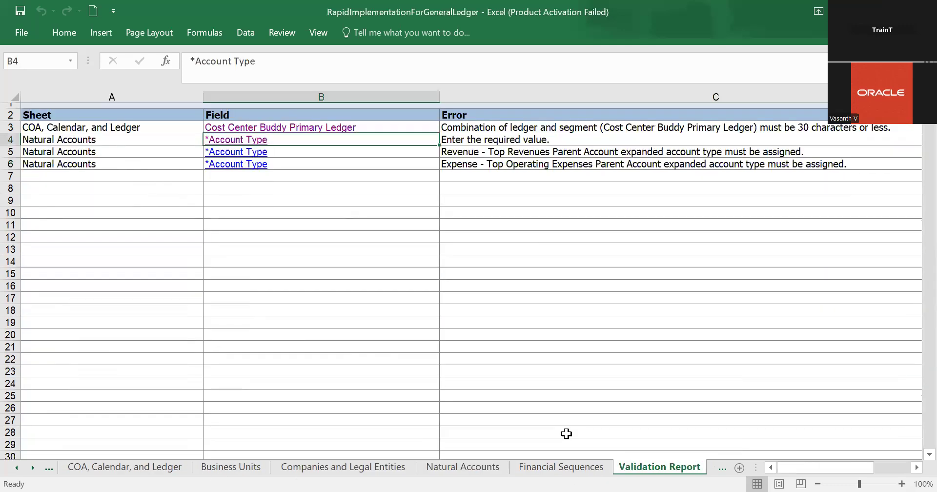
pyautogui.click(243, 151)
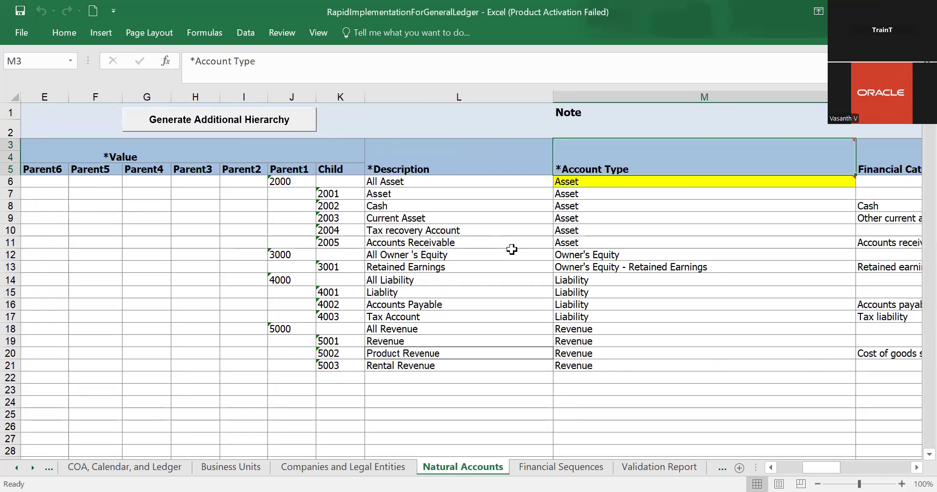
pyautogui.hscroll(4, 511, 250)
pyautogui.hscroll(1, 512, 249)
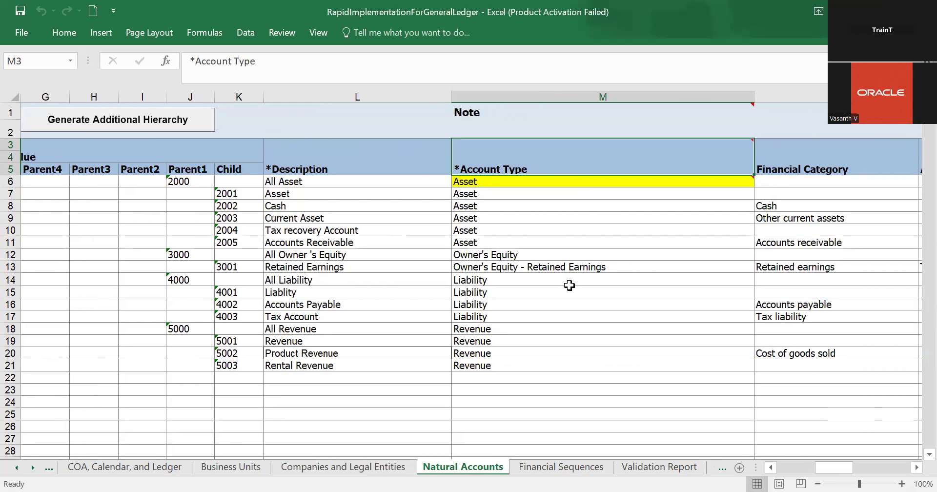
# - Look through the entire list of Financial Category options for the All Revenue account without choosing one
pyautogui.click(529, 328)
pyautogui.click(789, 328)
pyautogui.hscroll(5, 788, 328)
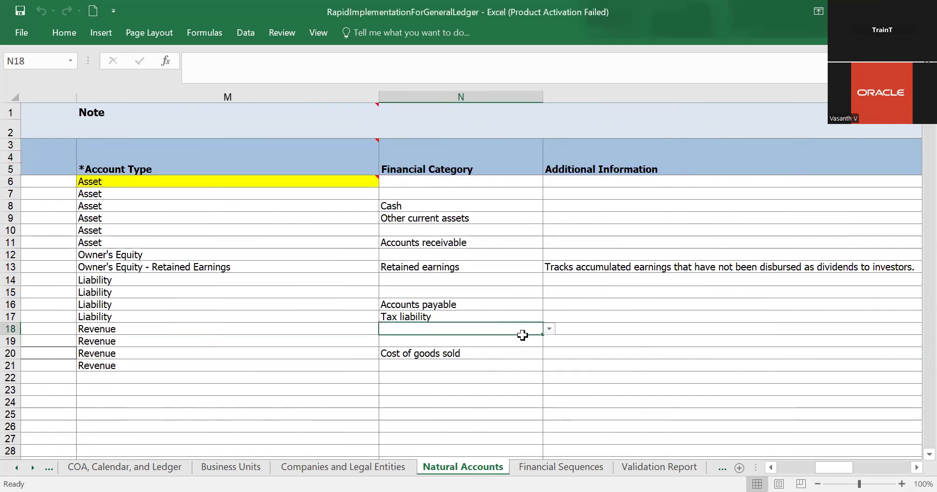
pyautogui.hscroll(1, 522, 335)
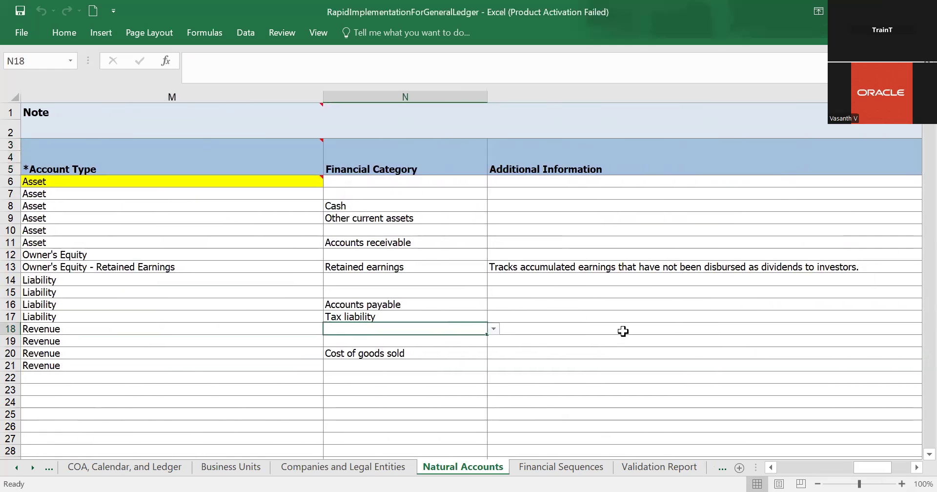
pyautogui.click(494, 329)
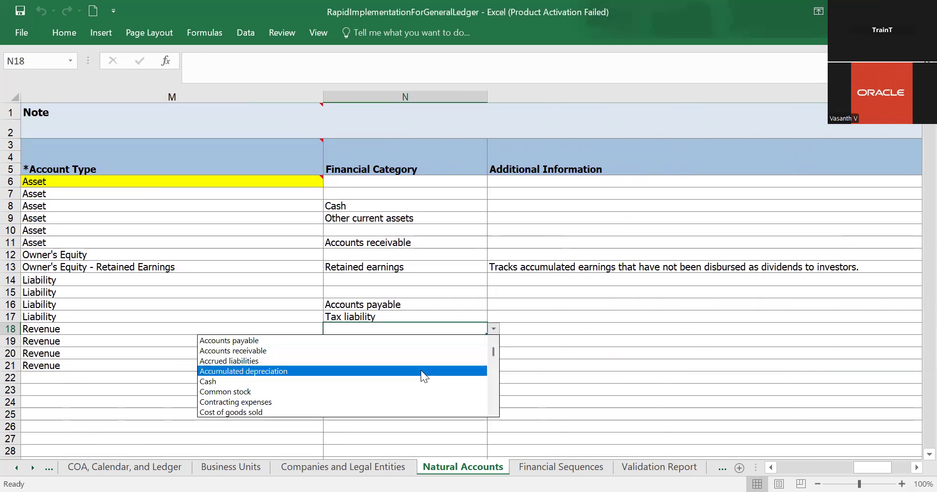
pyautogui.press('Down')
pyautogui.press('Down')
pyautogui.press('Down')
pyautogui.press('Down')
pyautogui.press('Down')
pyautogui.press('Down')
pyautogui.press('Down')
pyautogui.press('Down')
pyautogui.press('Down')
pyautogui.press('Down')
pyautogui.press('Down')
pyautogui.press('Down')
pyautogui.press('Down')
pyautogui.press('Down')
pyautogui.press('Down')
pyautogui.press('Down')
pyautogui.press('Down')
pyautogui.press('Down')
pyautogui.press('Down')
pyautogui.press('Down')
pyautogui.press('Down')
pyautogui.press('Down')
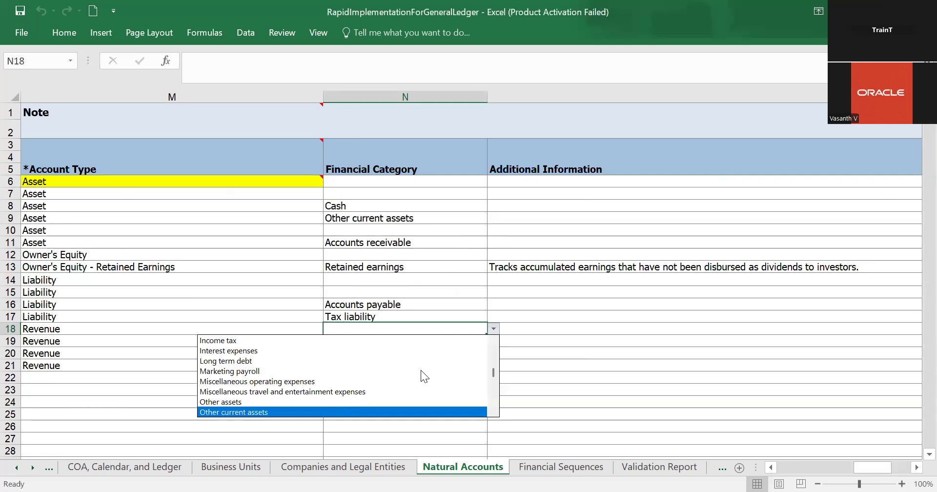
pyautogui.press('Down')
pyautogui.press('Down')
pyautogui.press('Down')
pyautogui.press('Down')
pyautogui.press('Down')
pyautogui.press('Down')
pyautogui.press('Down')
pyautogui.press('Down')
pyautogui.press('Down')
pyautogui.press('Down')
pyautogui.press('Down')
pyautogui.press('Down')
pyautogui.press('Down')
pyautogui.press('Down')
pyautogui.press('Down')
pyautogui.press('Down')
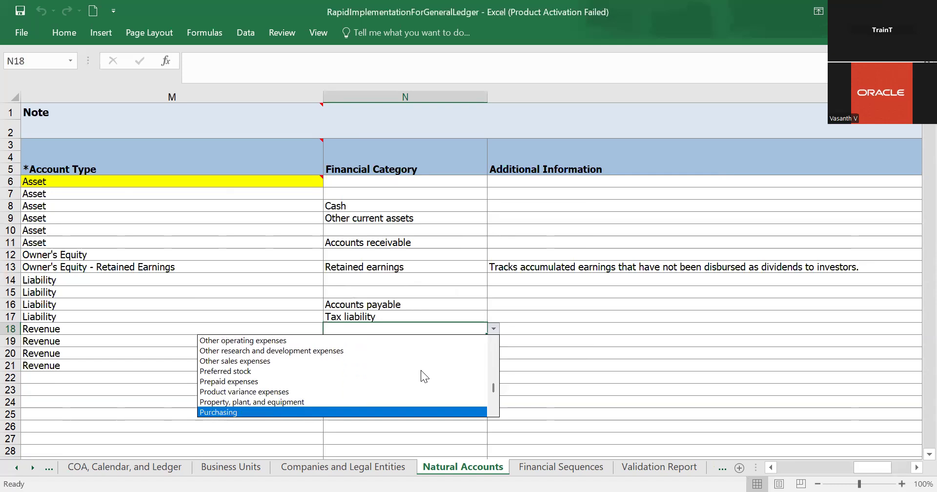
pyautogui.press('Down')
pyautogui.press('Down')
pyautogui.press('Down')
pyautogui.press('Down')
pyautogui.press('Down')
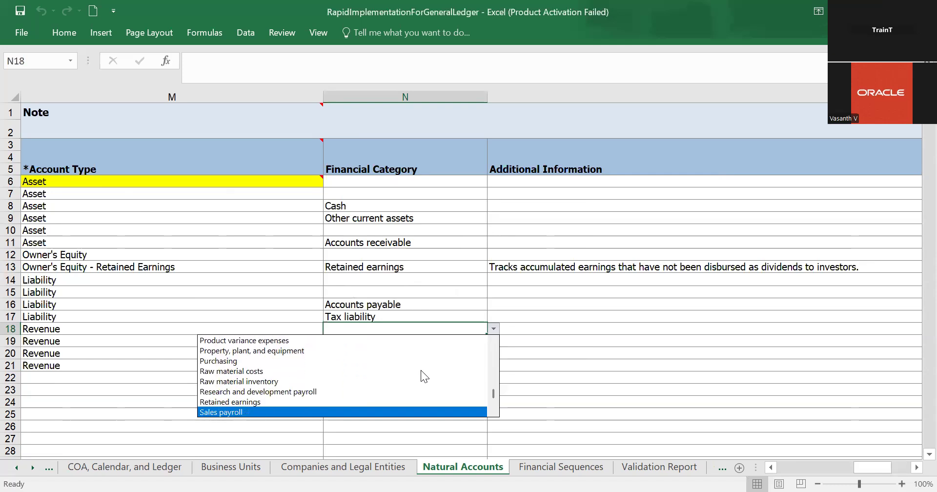
pyautogui.press('Down')
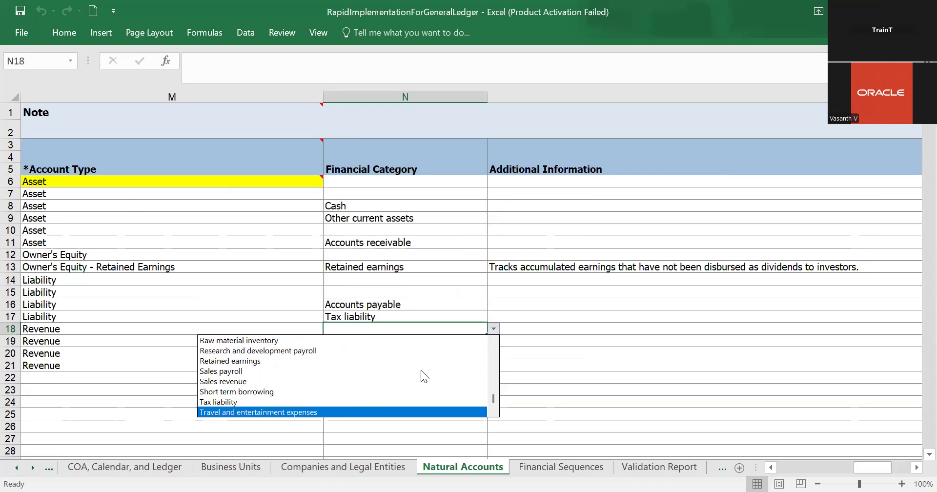
pyautogui.press('Down')
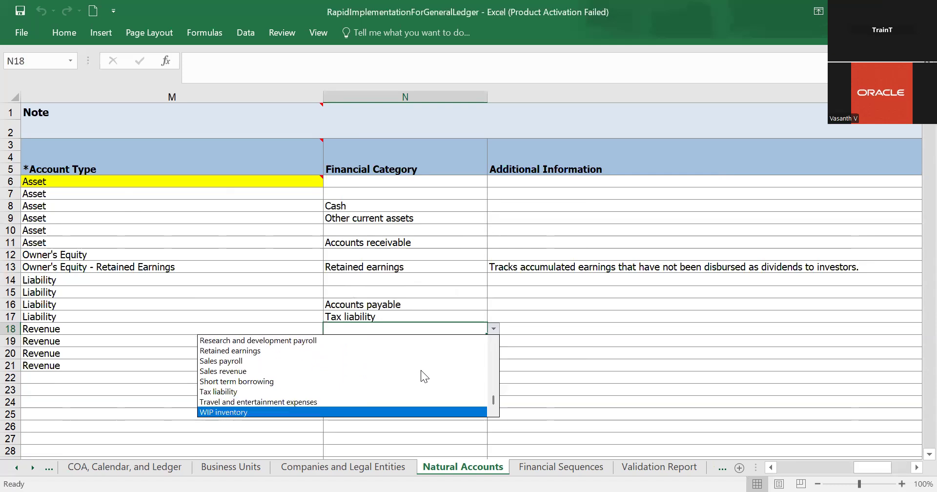
pyautogui.press('Up')
pyautogui.press('Up')
pyautogui.press('Up')
pyautogui.press('Up')
pyautogui.press('Up')
pyautogui.press('Up')
pyautogui.press('Up')
pyautogui.press('Up')
pyautogui.press('Up')
pyautogui.press('Up')
pyautogui.press('Up')
pyautogui.press('Up')
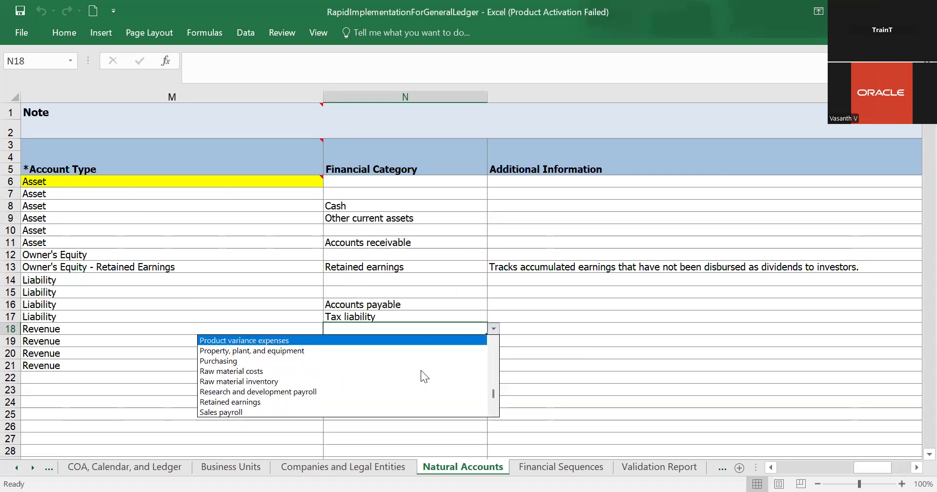
pyautogui.press('Up')
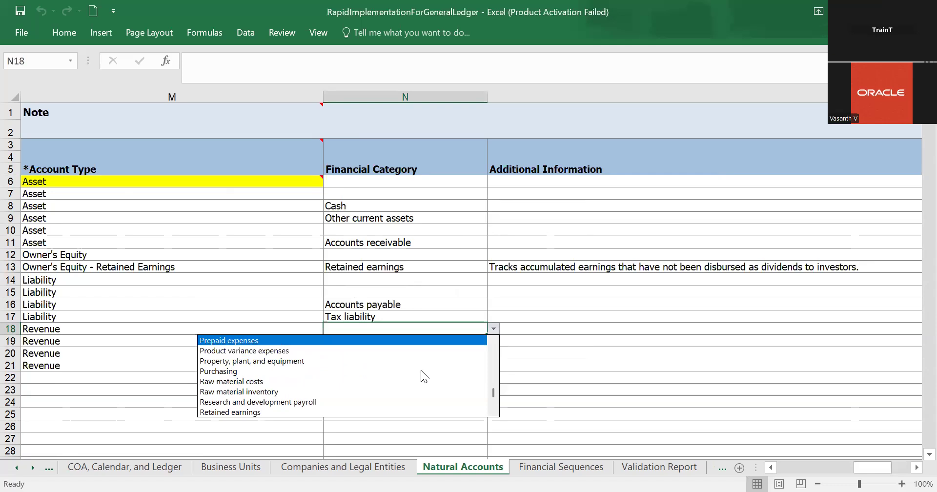
pyautogui.press('Up')
pyautogui.press('Up')
pyautogui.press('Up')
pyautogui.press('Up')
pyautogui.press('Up')
pyautogui.press('Up')
pyautogui.press('Up')
pyautogui.press('Up')
pyautogui.press('Up')
pyautogui.press('Up')
pyautogui.press('Up')
pyautogui.press('Up')
pyautogui.press('Up')
pyautogui.press('Up')
pyautogui.press('Up')
pyautogui.press('Up')
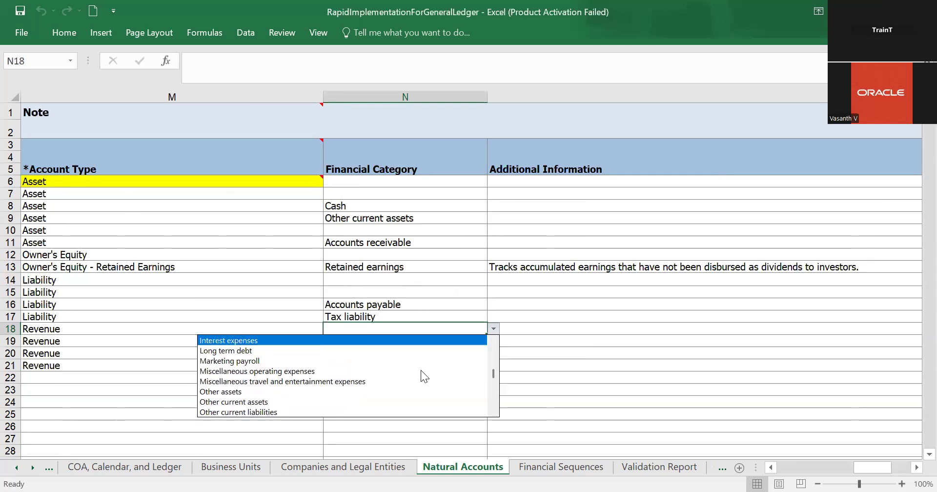
pyautogui.press('Up')
pyautogui.press('Up')
pyautogui.press('Up')
pyautogui.press('Up')
pyautogui.press('Up')
pyautogui.press('Up')
pyautogui.press('Up')
pyautogui.press('Up')
pyautogui.press('Up')
pyautogui.press('Up')
pyautogui.press('Up')
pyautogui.press('Up')
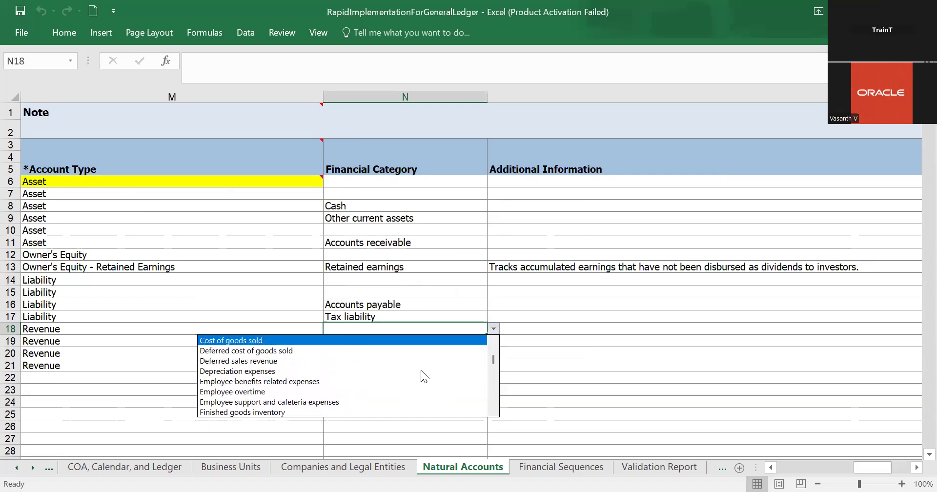
pyautogui.press('Up')
pyautogui.press('Up')
pyautogui.press('Up')
pyautogui.press('Up')
pyautogui.press('Up')
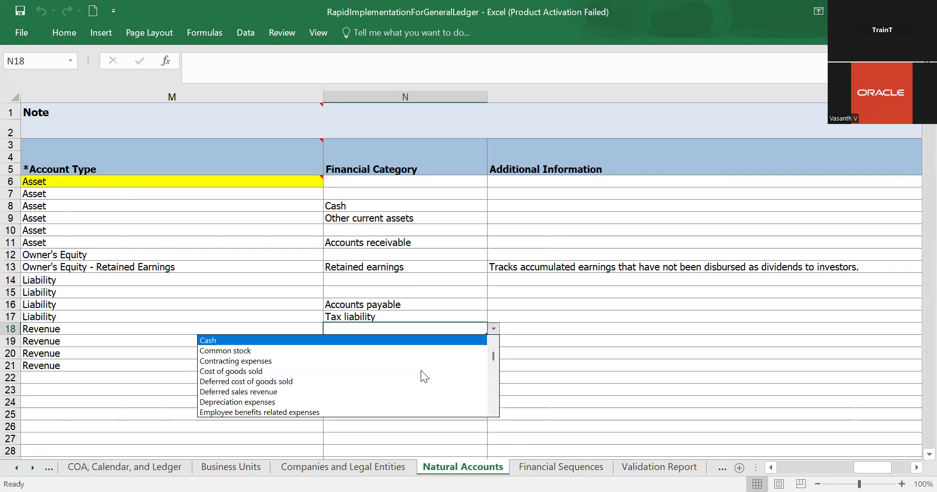
pyautogui.press('Up')
pyautogui.press('Up')
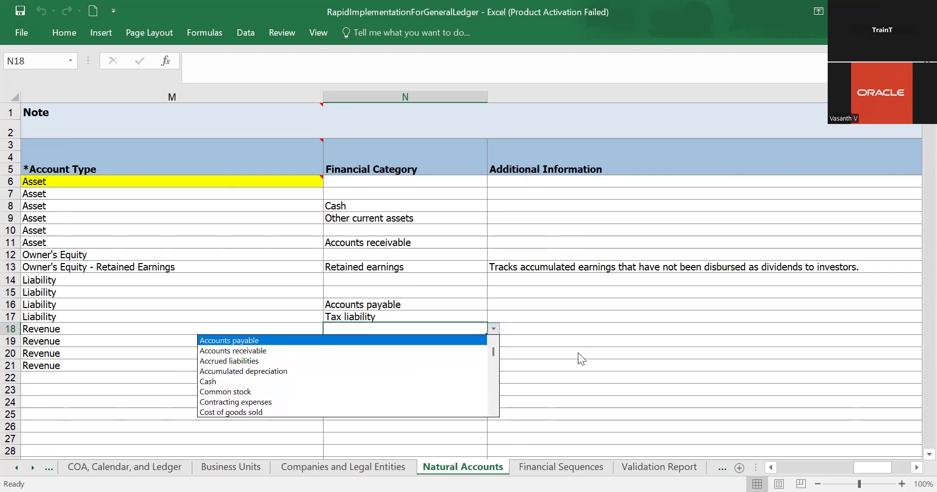
pyautogui.press('Down')
pyautogui.press('Down')
pyautogui.press('Escape')
pyautogui.click(612, 332)
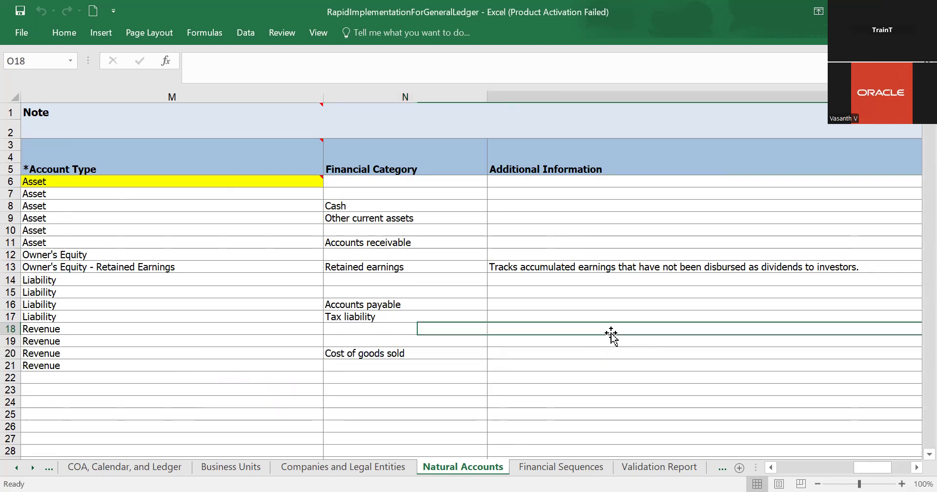
# - Examine the Description, Account Type, Financial Category and Additional Information columns for the revenue accounts
pyautogui.hscroll(1, 830, 335)
pyautogui.hscroll(-1, 790, 341)
pyautogui.hscroll(5, 790, 340)
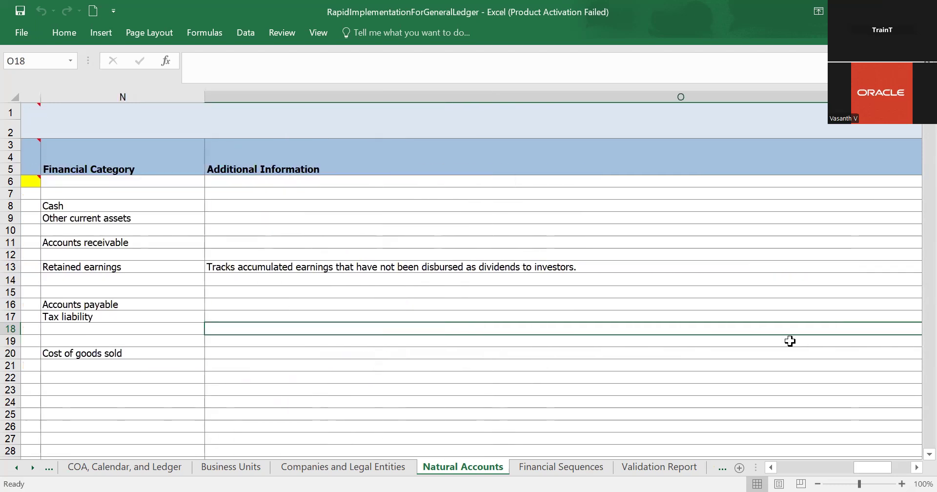
pyautogui.hscroll(-2, 775, 346)
pyautogui.hscroll(-2, 774, 346)
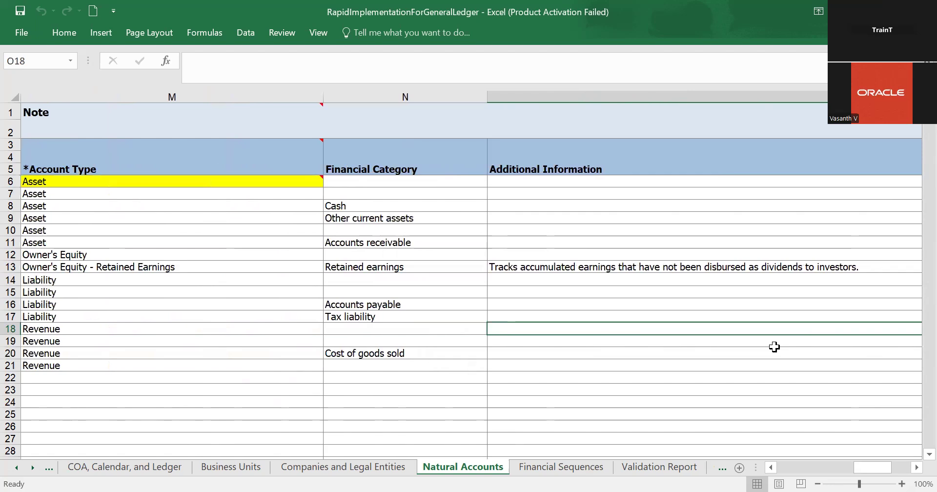
pyautogui.hscroll(-2, 488, 390)
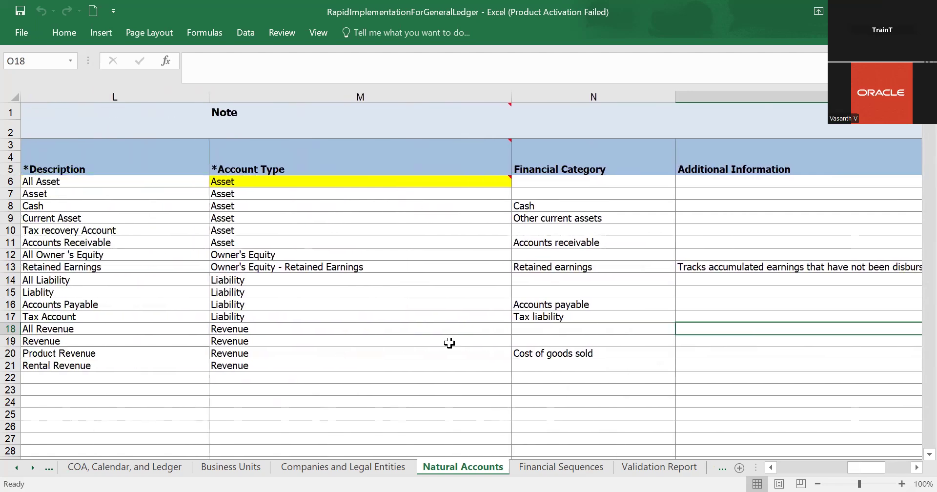
pyautogui.click(531, 341)
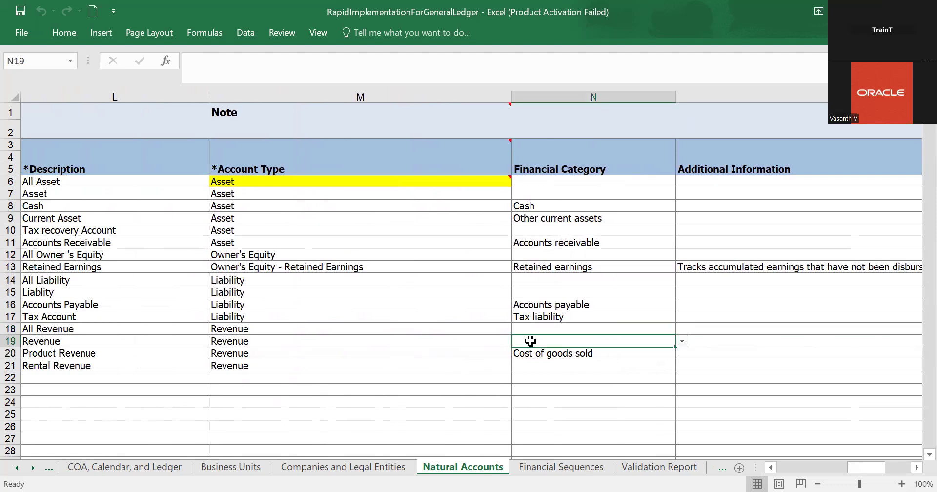
pyautogui.hscroll(-2, 531, 340)
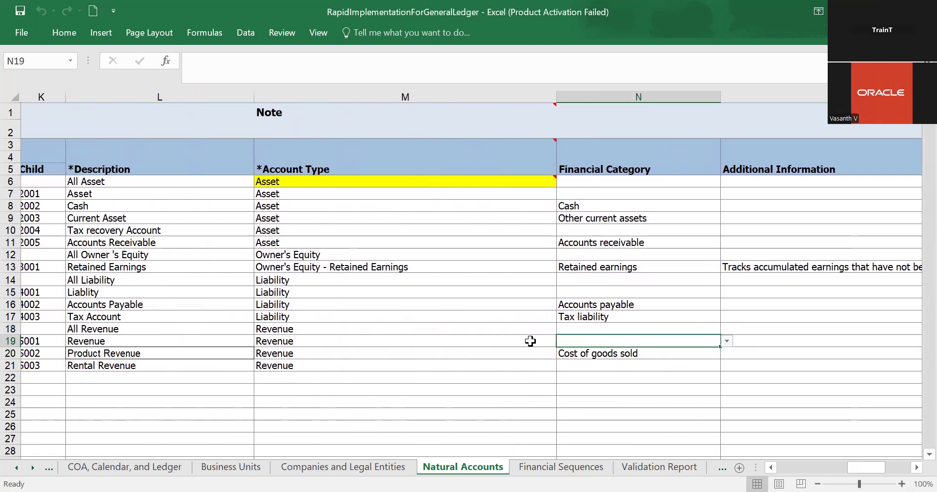
# - Reopen the Financial Category options for All Revenue and browse from Accounts payable down to the "Other" categories
pyautogui.click(596, 328)
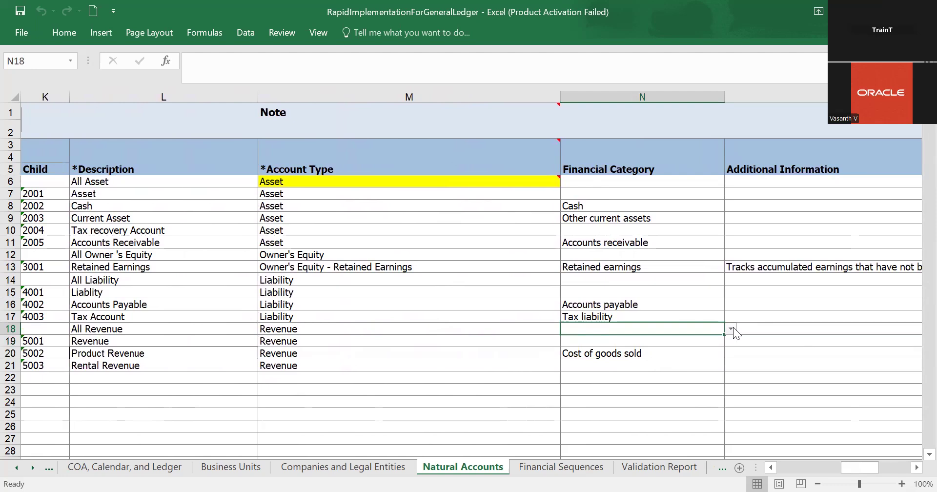
pyautogui.click(731, 329)
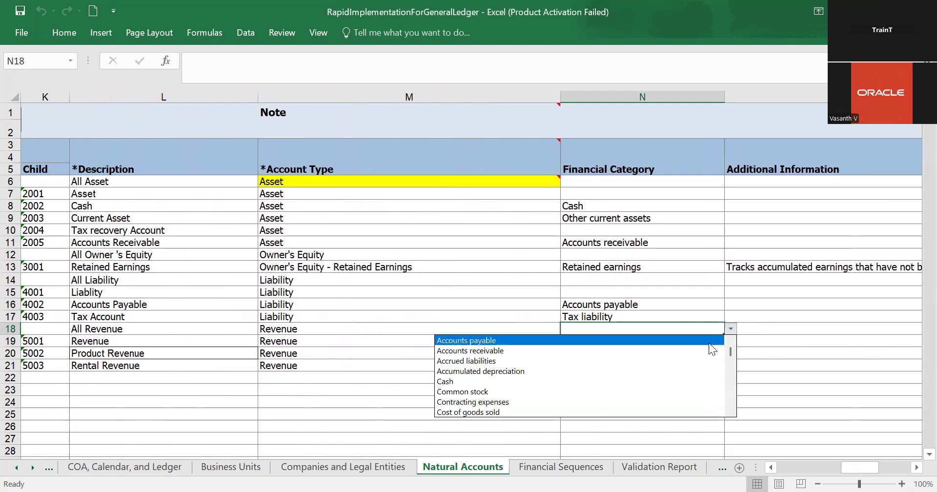
pyautogui.moveTo(729, 352); pyautogui.dragTo(723, 375)
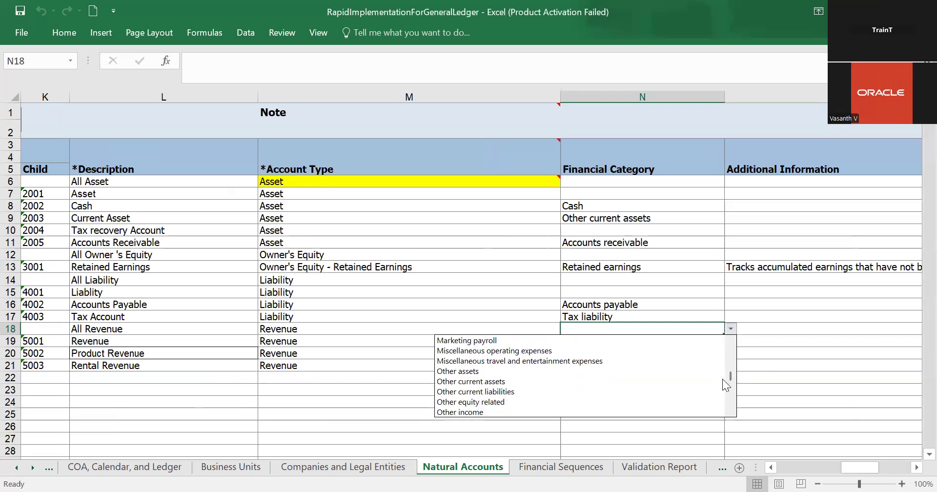
pyautogui.press('Down')
pyautogui.press('Down')
pyautogui.press('Down')
pyautogui.press('Down')
pyautogui.press('Down')
pyautogui.press('Down')
pyautogui.press('Down')
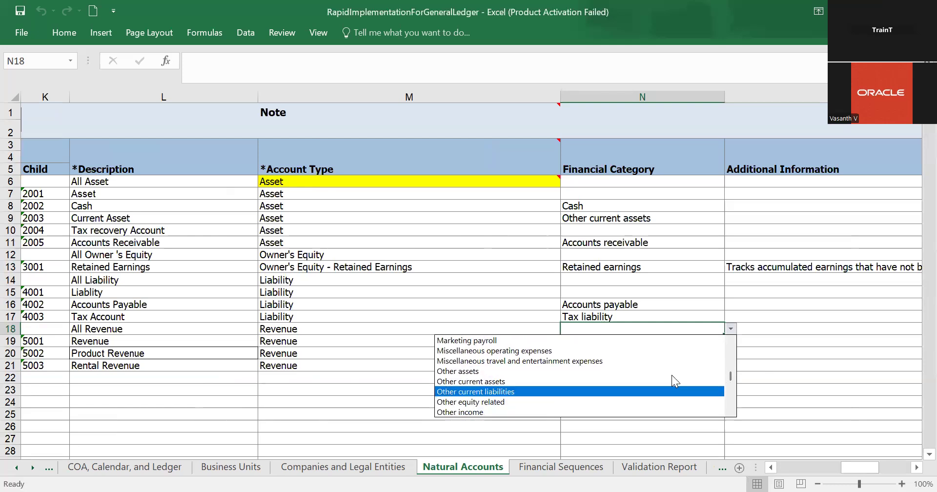
# - Look through the Financial Category options for the All Revenue row without choosing one
pyautogui.press('Down')
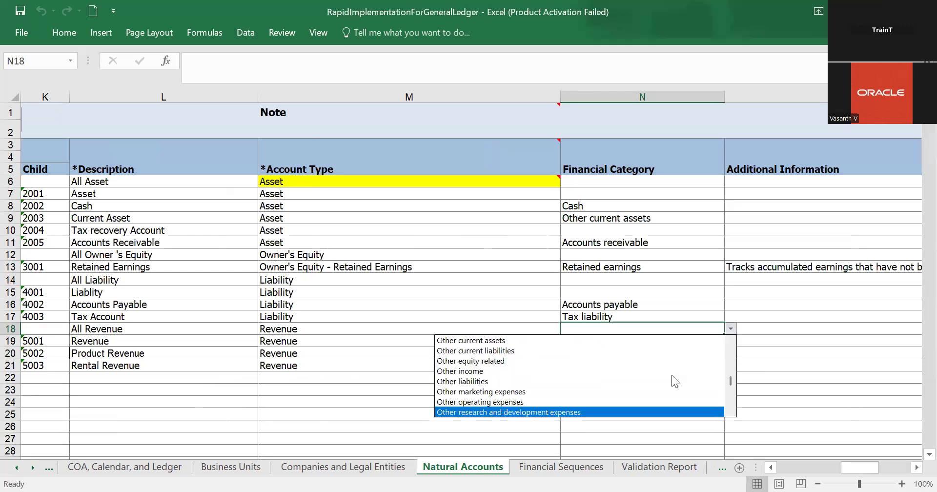
pyautogui.press('Down')
pyautogui.press('Down')
pyautogui.press('Down')
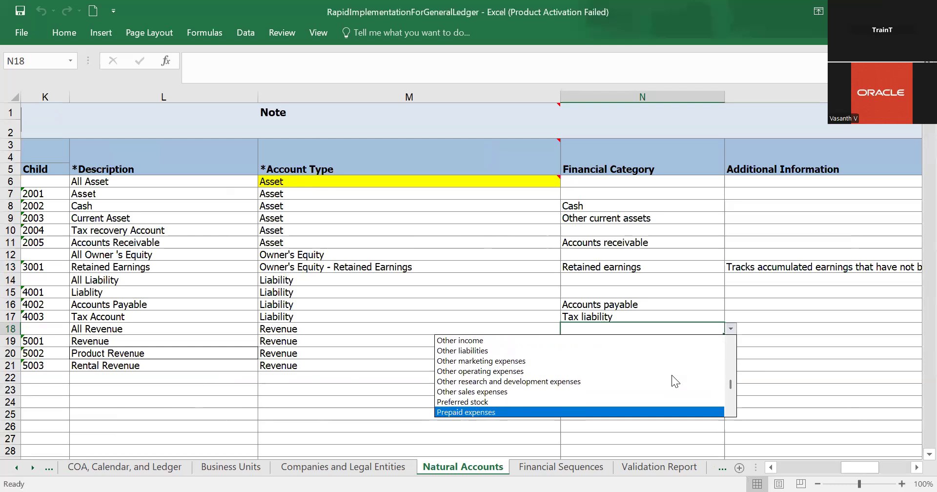
pyautogui.press('Down')
pyautogui.press('Down')
pyautogui.press('Down')
pyautogui.press('Down')
pyautogui.press('Down')
pyautogui.press('Down')
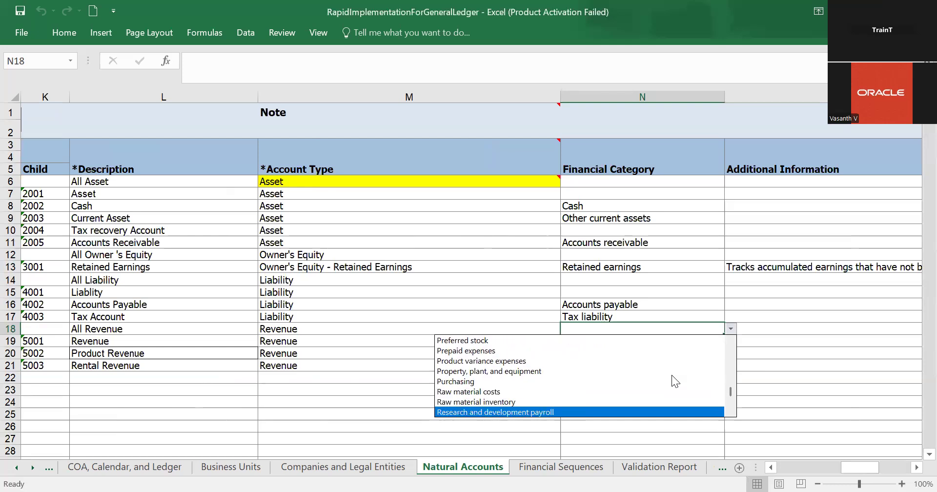
pyautogui.press('Down')
pyautogui.press('Down')
pyautogui.press('Down')
pyautogui.press('Down')
pyautogui.press('Down')
pyautogui.press('Down')
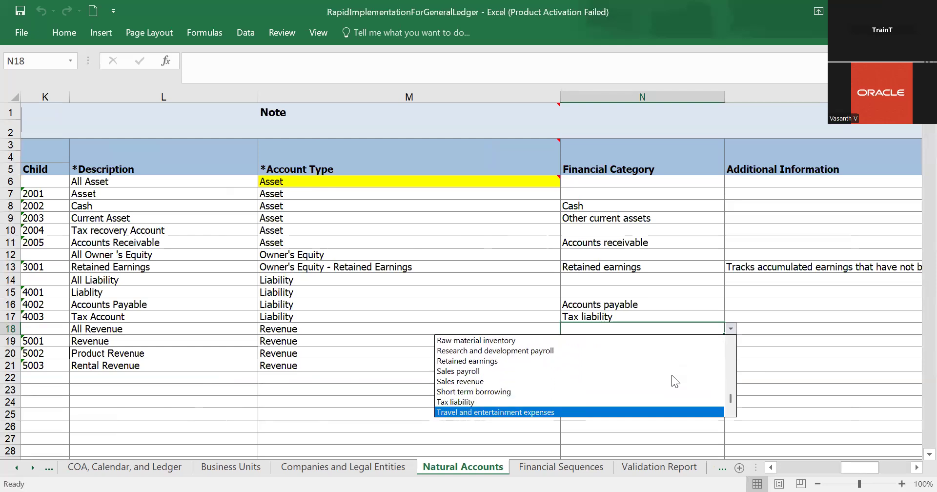
pyautogui.press('Down')
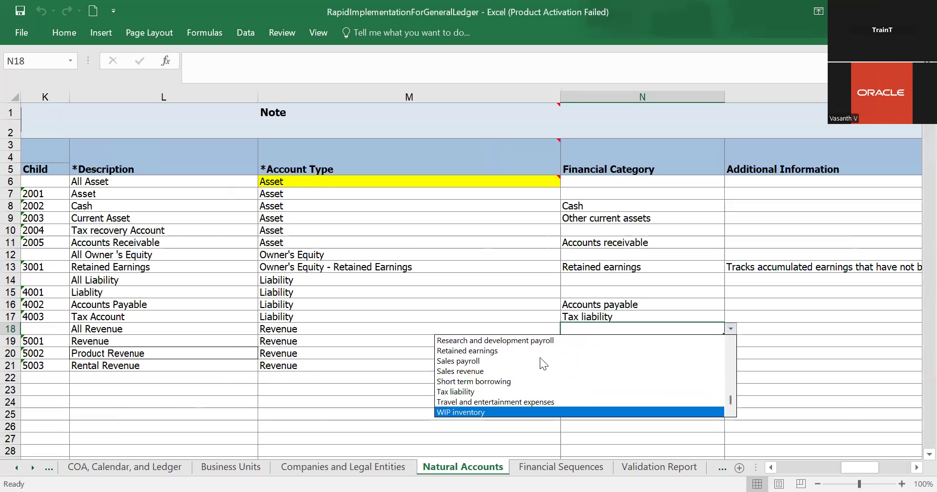
pyautogui.press('Escape')
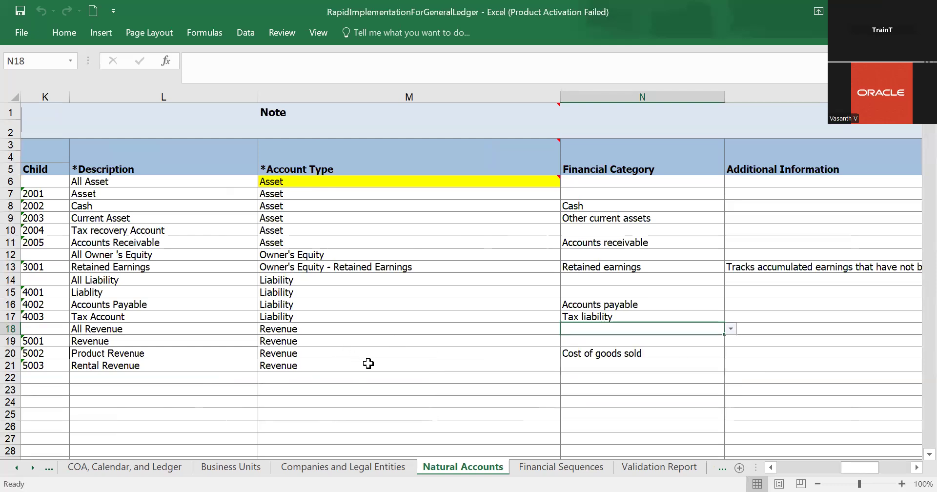
# - Set the account type of the All Revenue row to Revenue - Top Revenues Parent Account
pyautogui.click(449, 328)
pyautogui.click(567, 329)
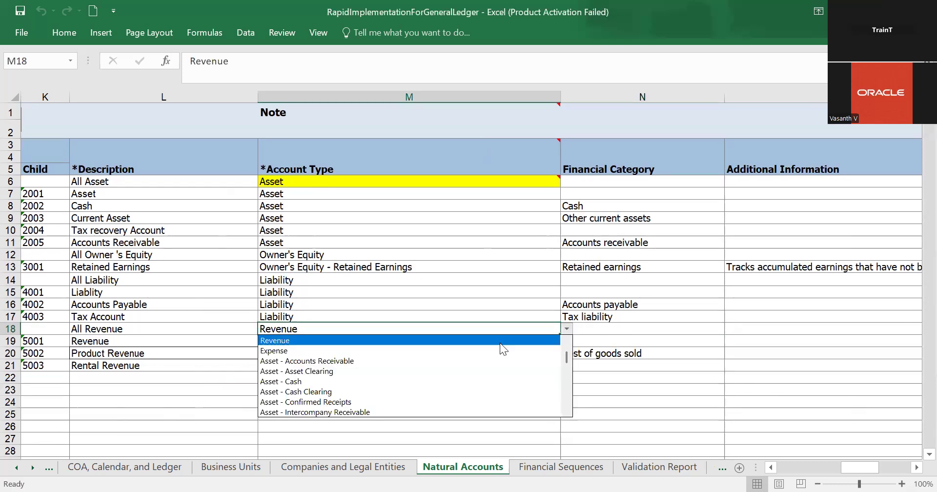
pyautogui.press('Down')
pyautogui.press('Down')
pyautogui.press('Down')
pyautogui.press('Down')
pyautogui.press('Down')
pyautogui.press('Down')
pyautogui.press('Down')
pyautogui.press('Down')
pyautogui.press('Down')
pyautogui.press('Down')
pyautogui.press('Down')
pyautogui.press('Down')
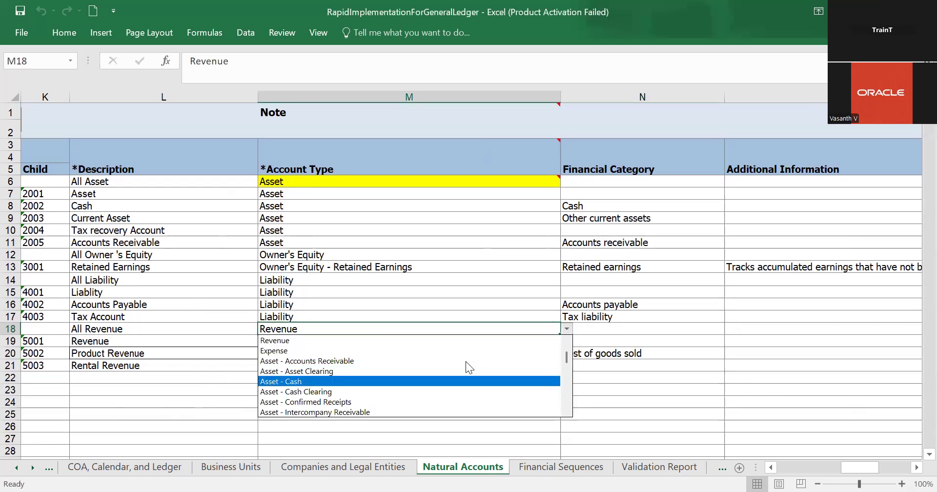
pyautogui.press('Down')
pyautogui.press('Down')
pyautogui.press('Down')
pyautogui.press('Down')
pyautogui.press('Down')
pyautogui.press('Down')
pyautogui.press('Down')
pyautogui.press('Down')
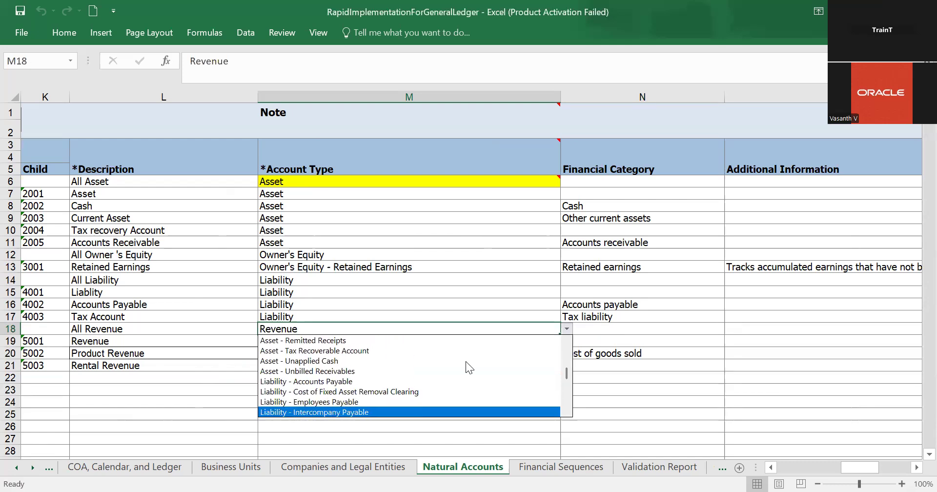
pyautogui.press('Down')
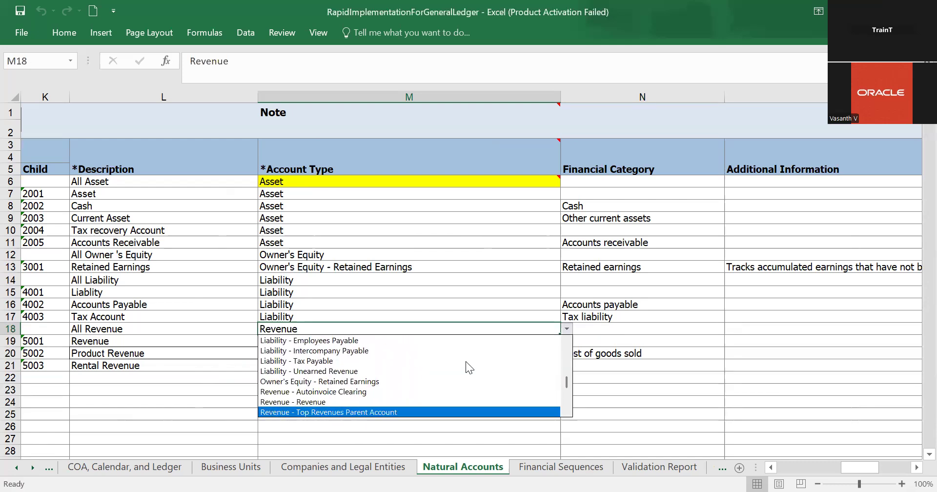
pyautogui.press('Return')
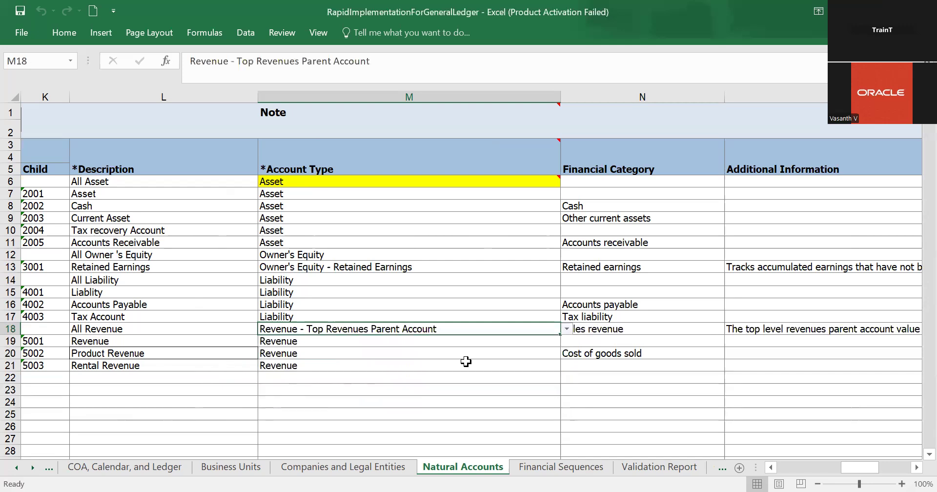
# - Review the All Revenue row's parent value, description and account type together with the revenue rows beneath it
pyautogui.hscroll(-3, 404, 383)
pyautogui.hscroll(-1, 403, 384)
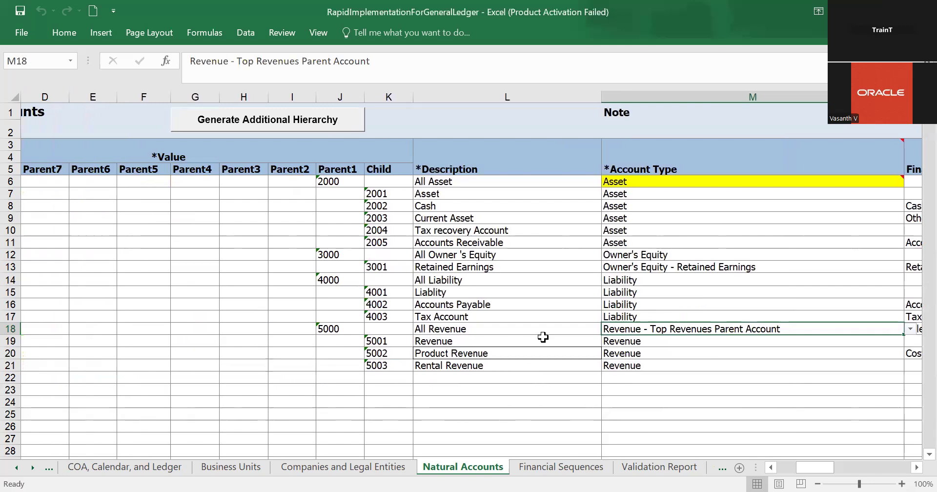
pyautogui.click(507, 331)
pyautogui.click(334, 328)
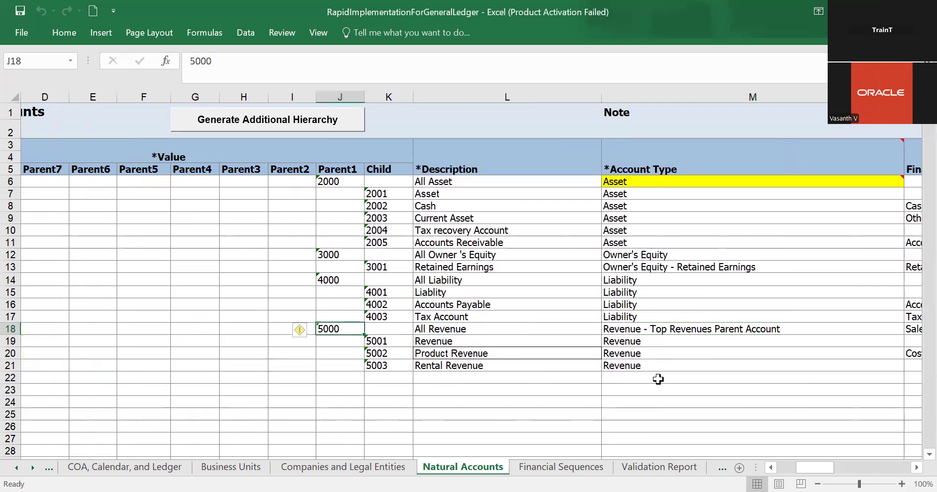
pyautogui.hscroll(1, 658, 378)
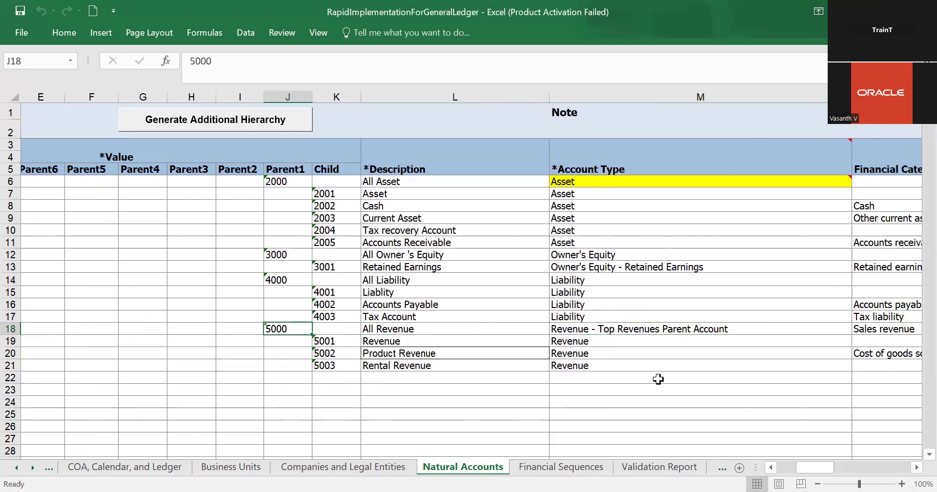
pyautogui.click(641, 336)
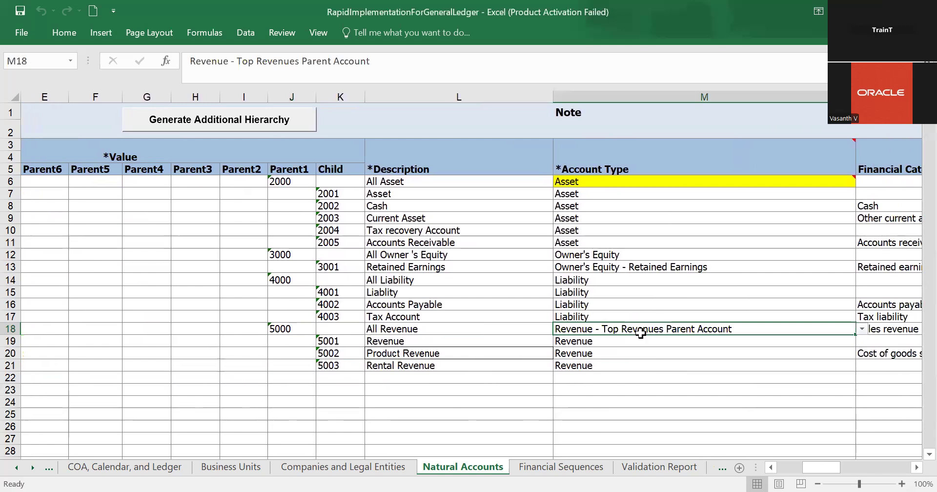
pyautogui.press('Down')
pyautogui.press('Down')
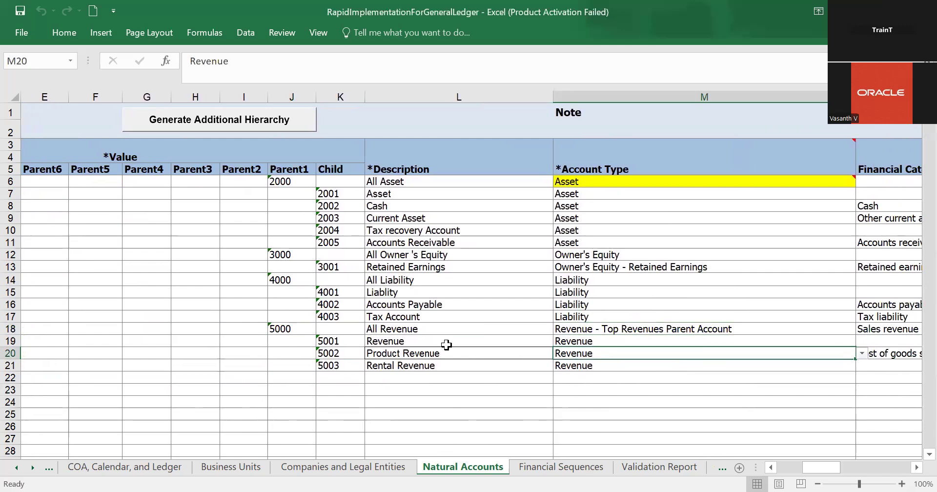
pyautogui.click(505, 324)
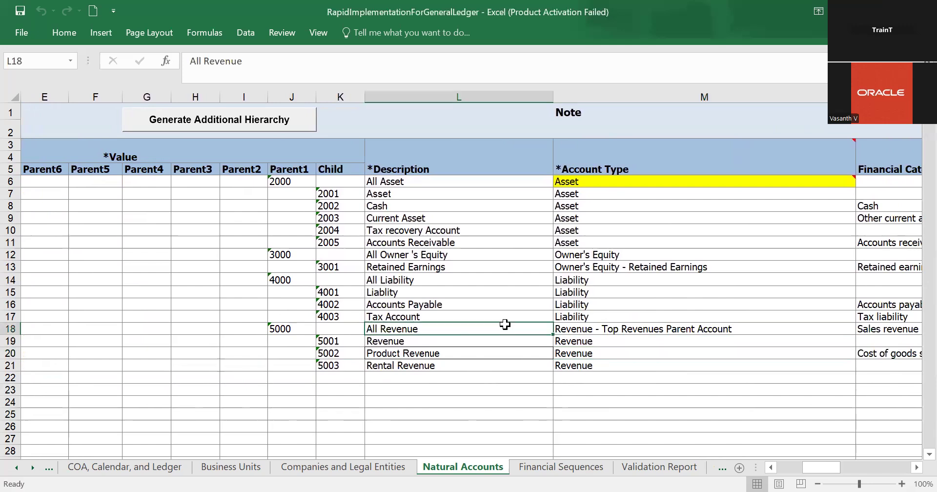
pyautogui.click(597, 330)
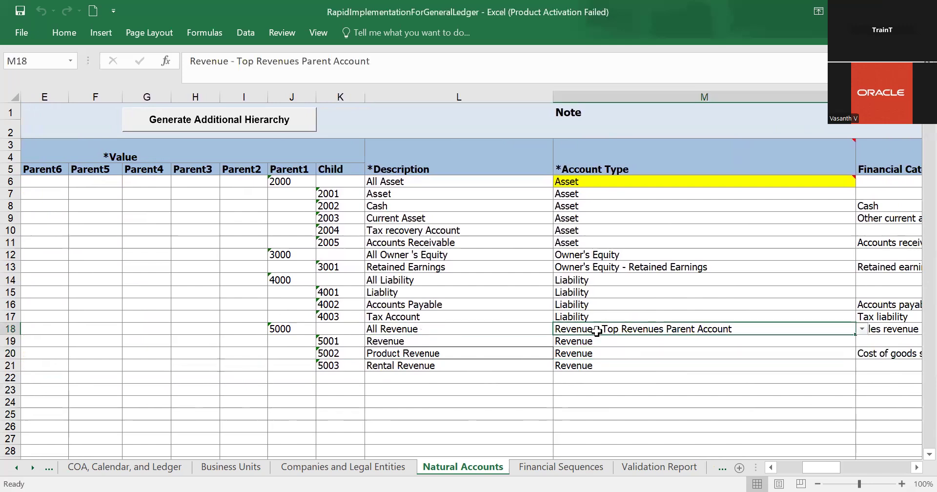
pyautogui.click(510, 328)
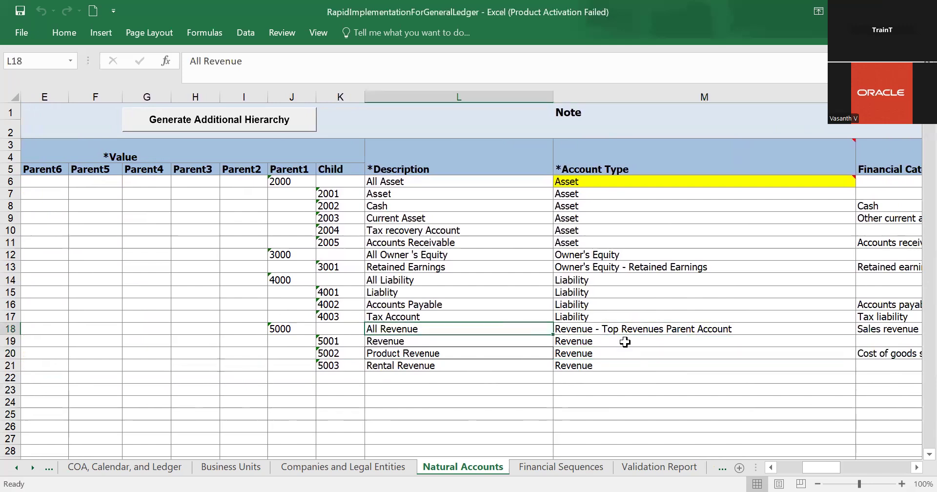
pyautogui.click(648, 331)
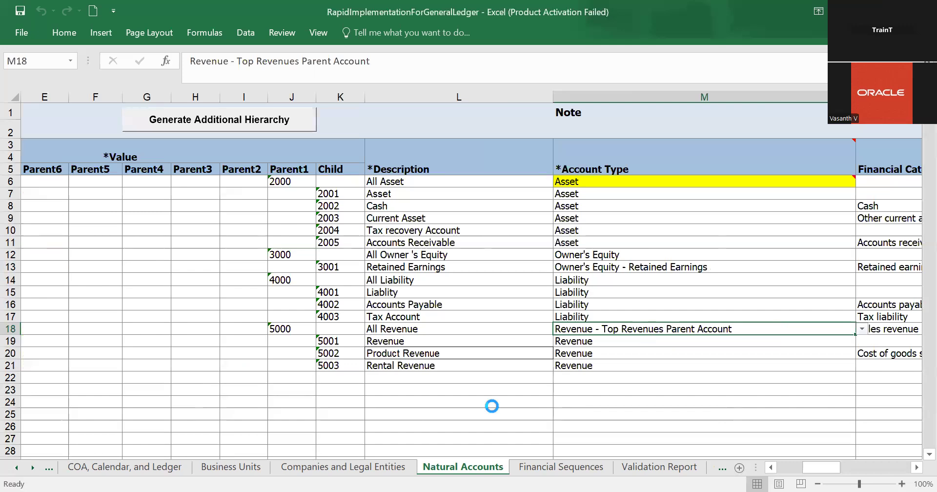
pyautogui.press('alt')
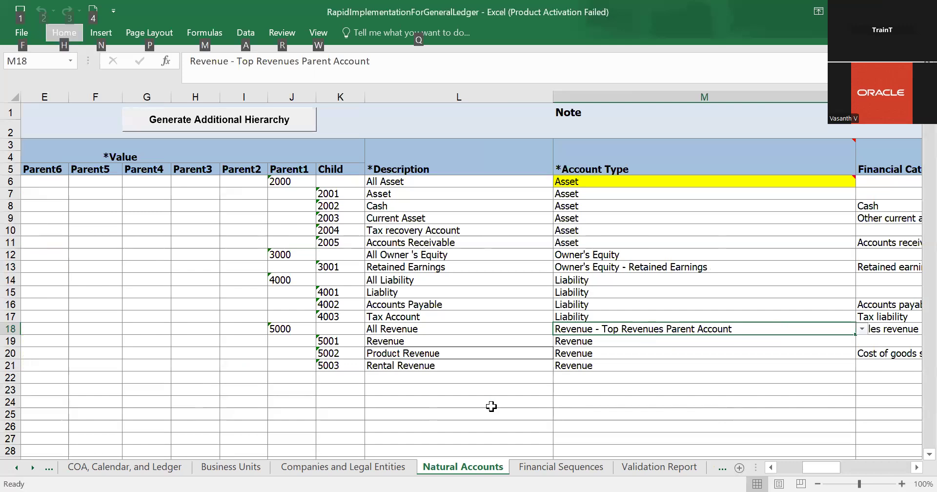
pyautogui.press('alt')
# - Check the Validation Report and follow the Account Type link of the Expense - Top Operating Expenses Parent Account error
pyautogui.click(641, 458)
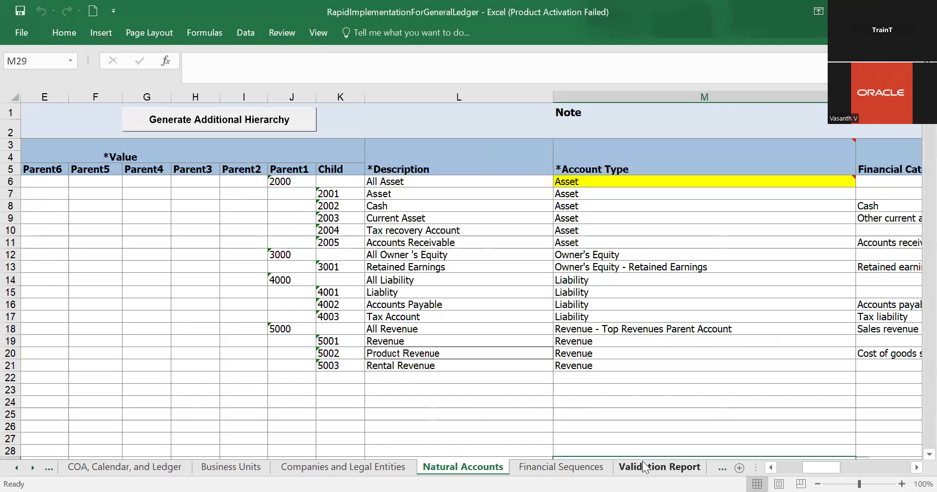
pyautogui.click(644, 466)
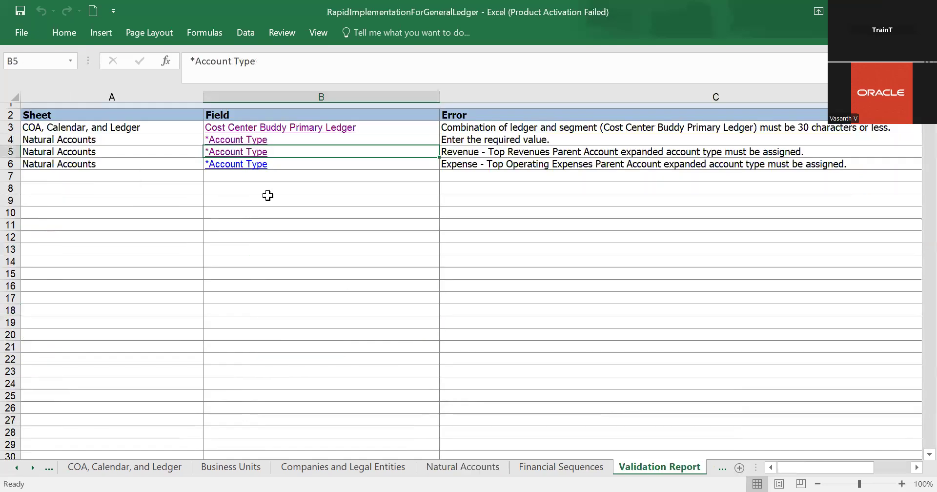
pyautogui.click(241, 165)
pyautogui.click(240, 165)
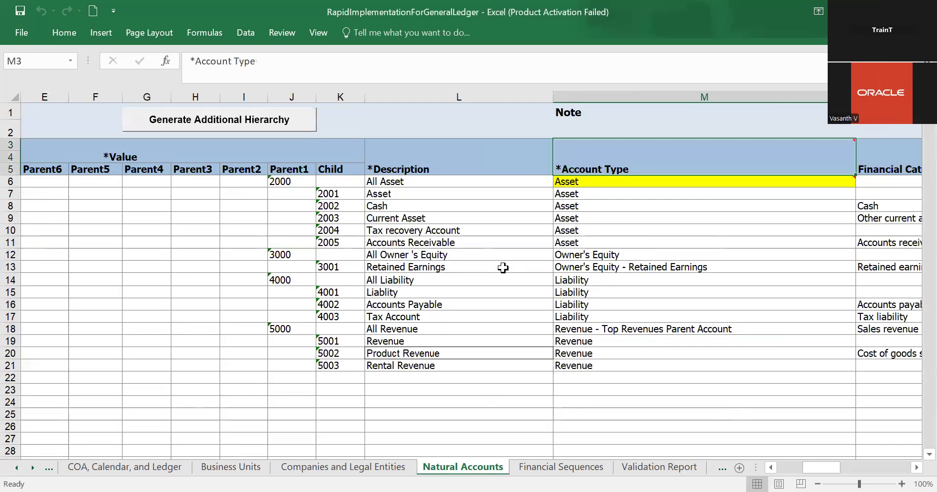
pyautogui.hscroll(2, 503, 268)
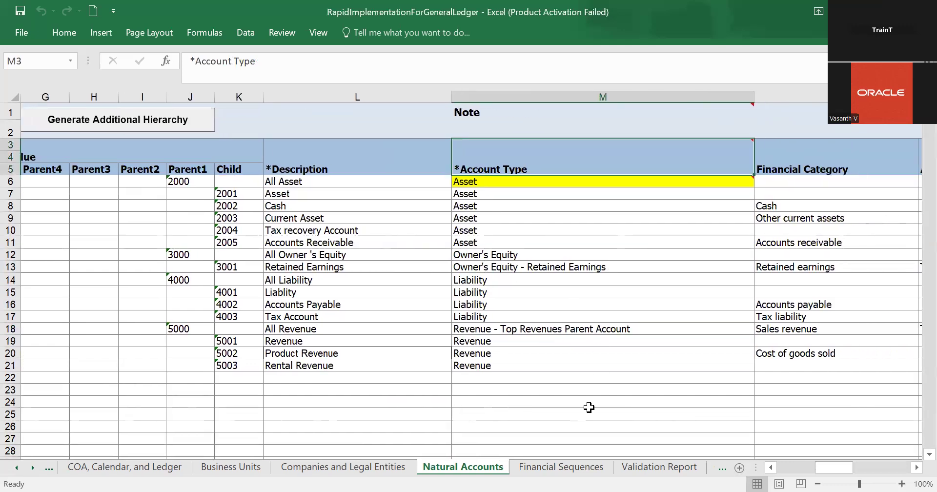
pyautogui.click(561, 468)
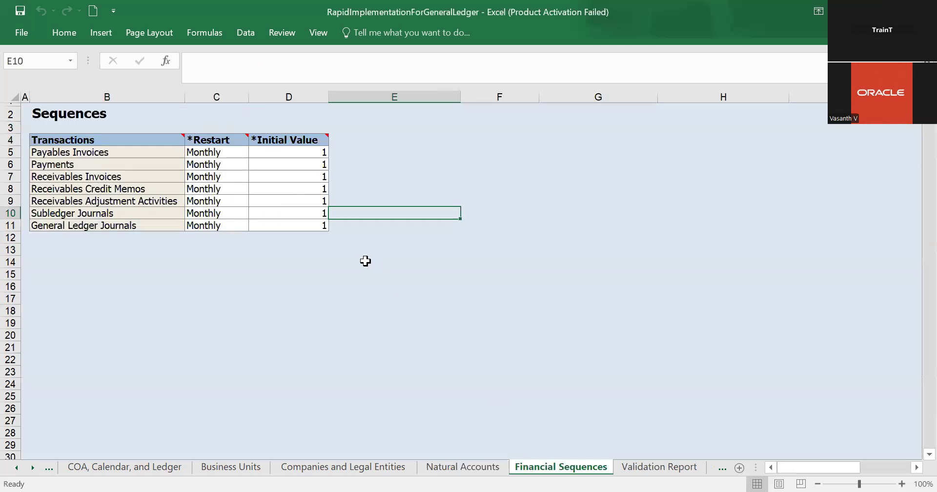
pyautogui.click(627, 467)
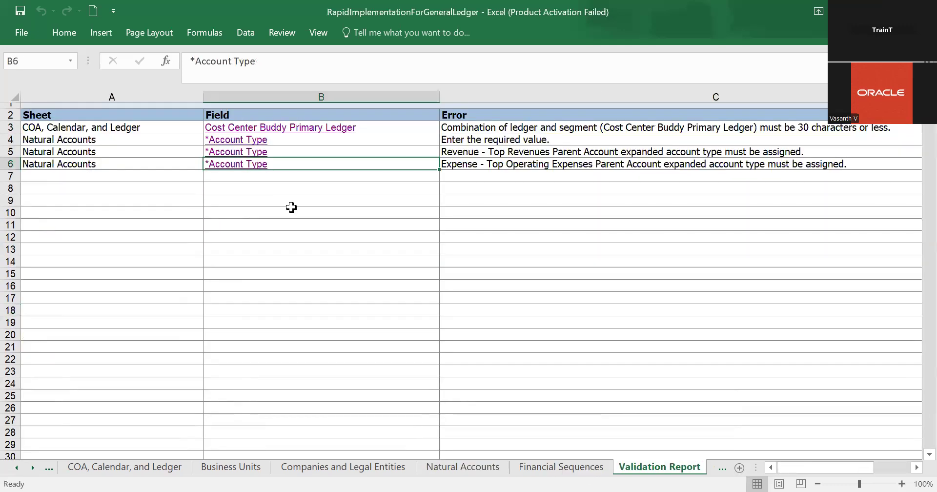
pyautogui.click(249, 165)
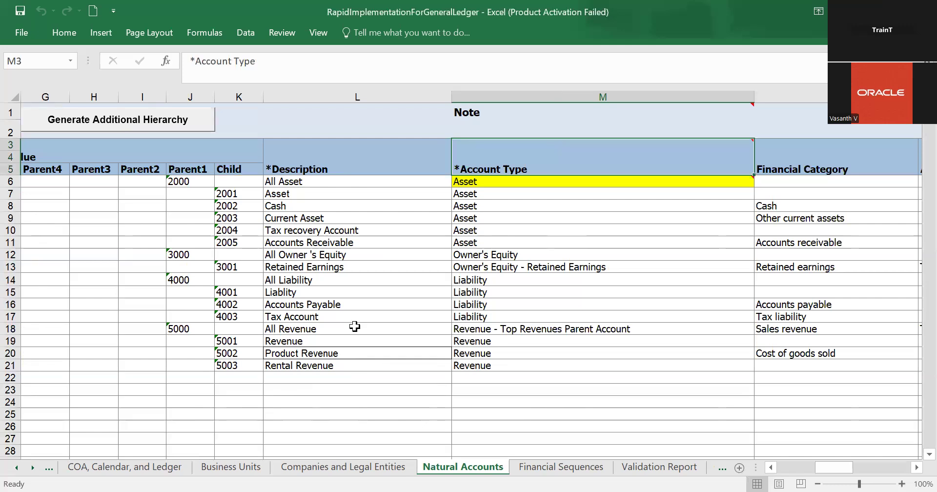
# - Add parent value 6000 in row 22 and child value 6001 in row 23 of the Natural Accounts sheet
pyautogui.scroll(-1, 355, 326)
pyautogui.scroll(-2, 355, 326)
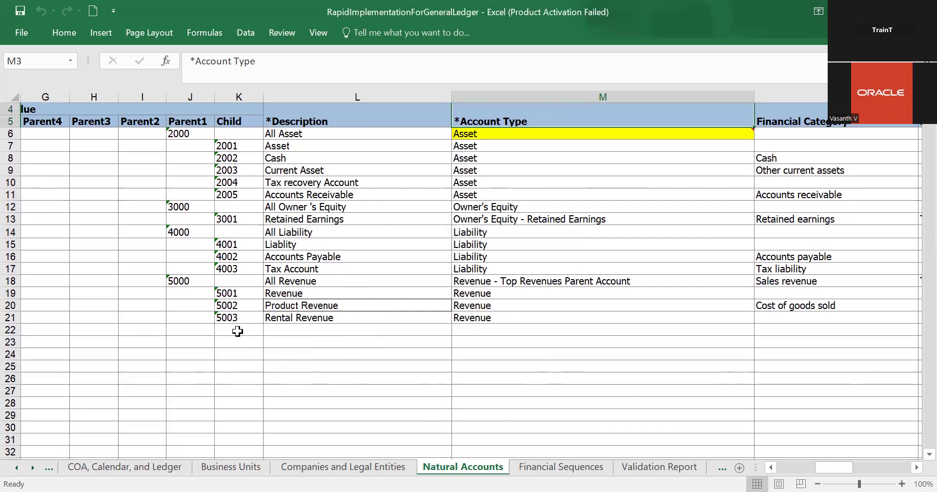
pyautogui.click(199, 334)
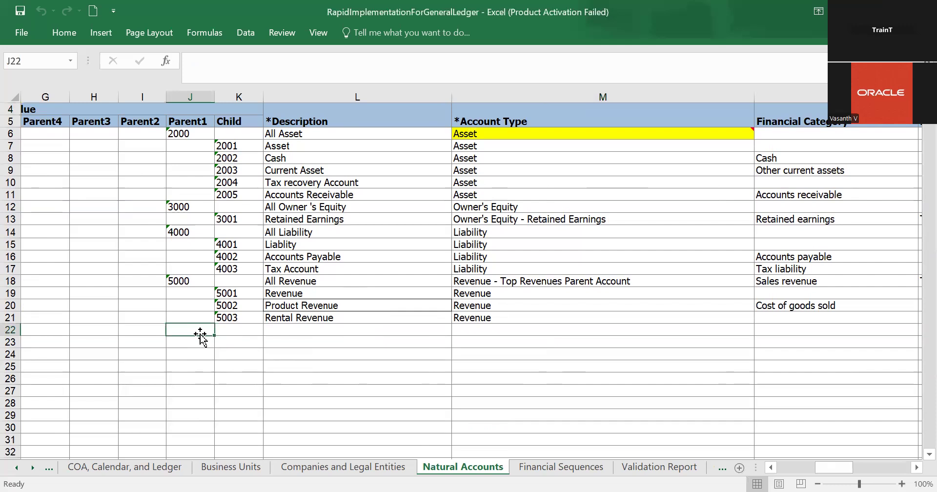
pyautogui.write('7')
pyautogui.press('BackSpace')
pyautogui.write('6000')
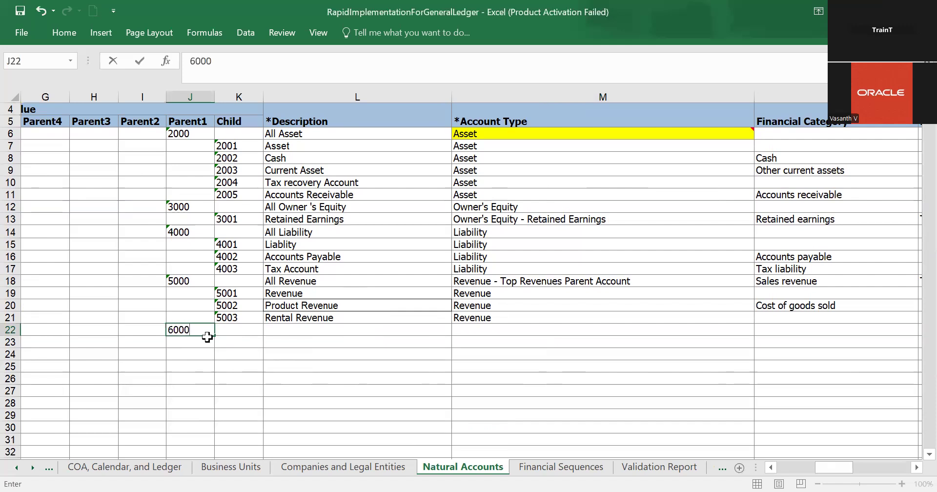
pyautogui.click(235, 344)
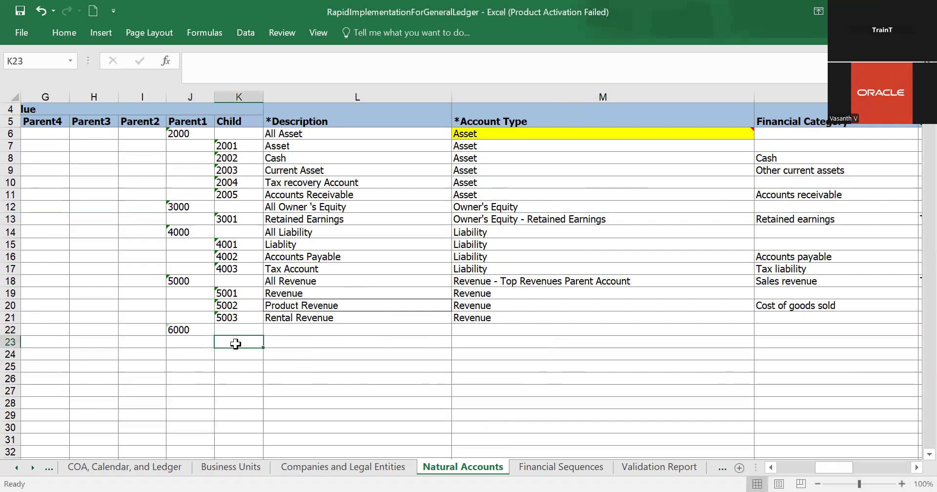
pyautogui.write('6001')
# - Enter "All Expense" as the description of parent value 6000
pyautogui.click(262, 335)
pyautogui.write('All Expens')
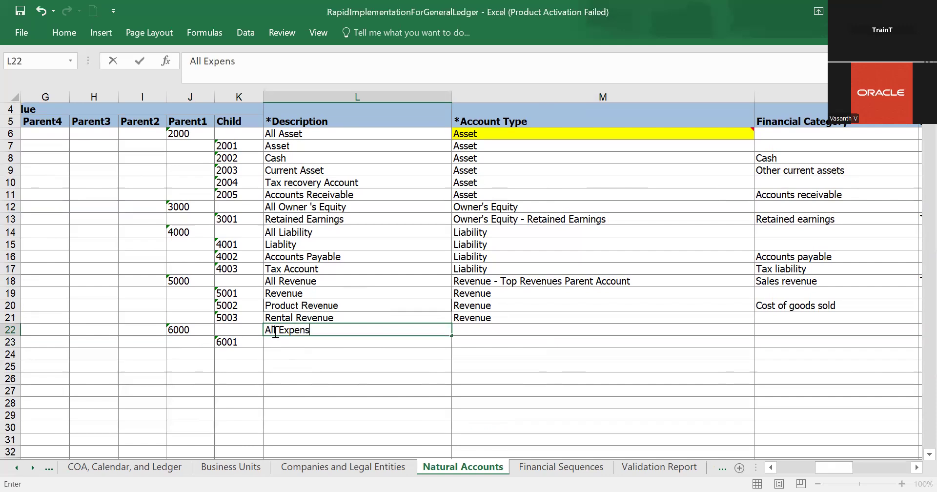
pyautogui.write('e')
# - Set the account type of the All Expense row to "Expense - Top Operating Expenses Parent Account"
pyautogui.click(505, 330)
pyautogui.click(761, 330)
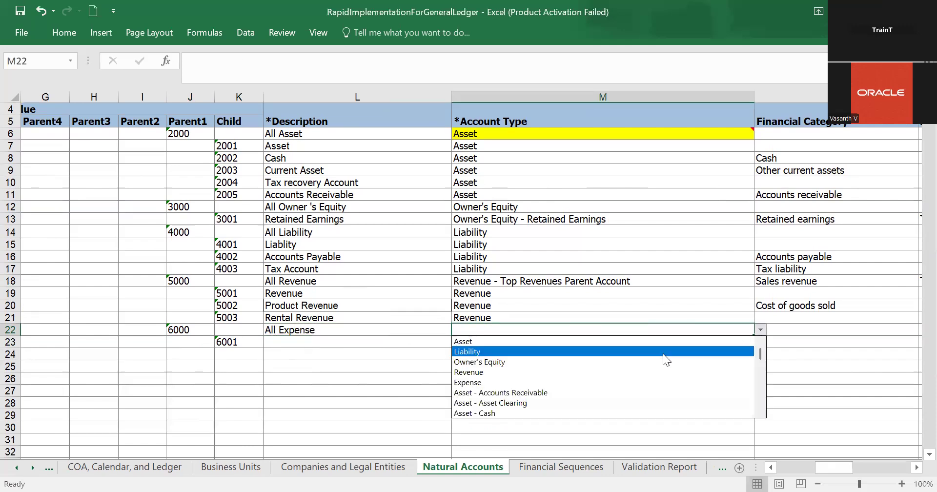
pyautogui.press('Down')
pyautogui.press('Down')
pyautogui.press('Down')
pyautogui.press('Down')
pyautogui.press('Down')
pyautogui.press('Down')
pyautogui.press('Down')
pyautogui.press('Down')
pyautogui.press('Down')
pyautogui.press('Down')
pyautogui.press('Down')
pyautogui.press('Down')
pyautogui.press('Down')
pyautogui.press('Down')
pyautogui.press('Down')
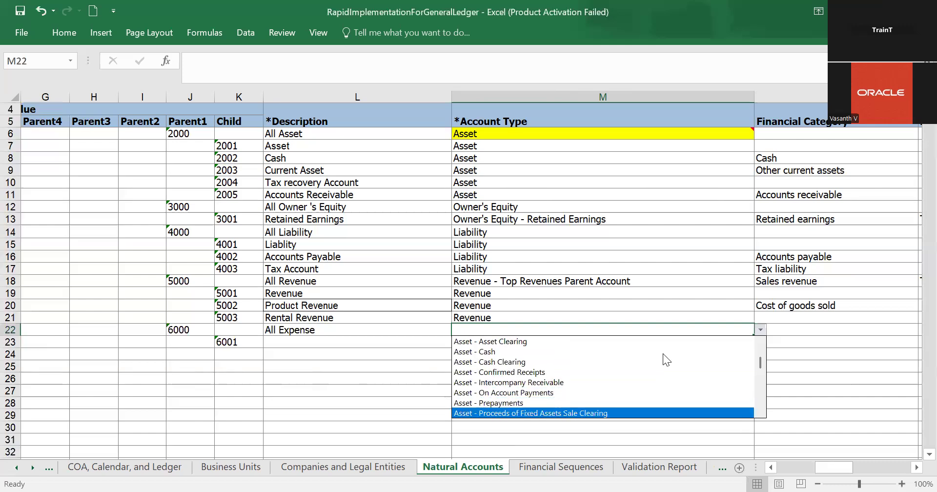
pyautogui.press('Down')
pyautogui.press('Down')
pyautogui.press('Down')
pyautogui.press('Down')
pyautogui.press('Down')
pyautogui.press('Down')
pyautogui.press('Down')
pyautogui.press('Down')
pyautogui.press('Down')
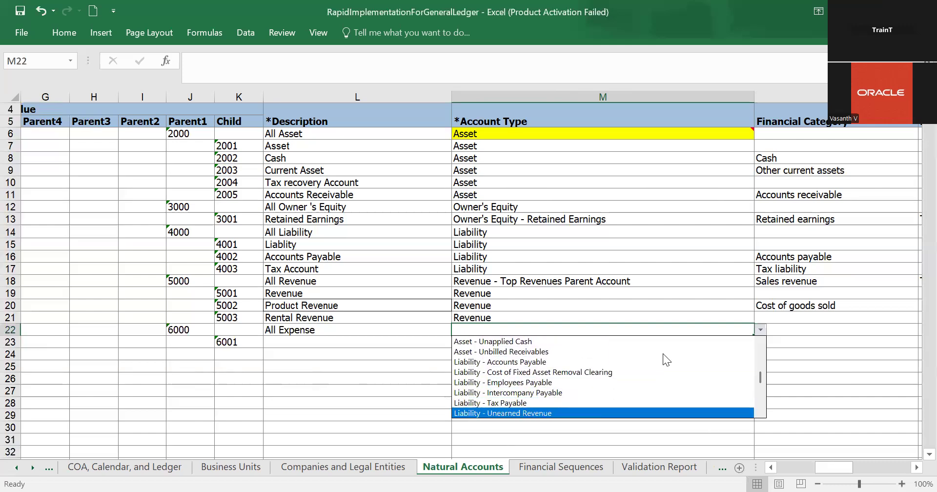
pyautogui.press('Down')
pyautogui.press('Down')
pyautogui.press('Down')
pyautogui.press('Down')
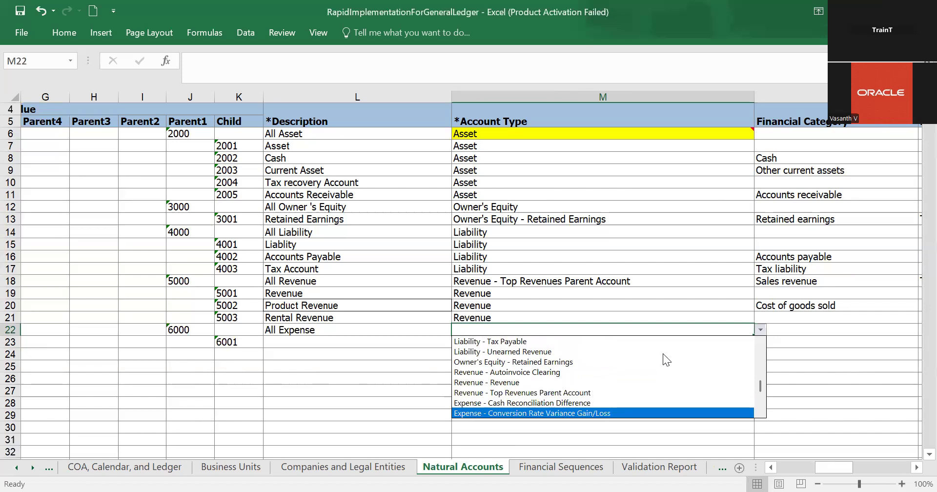
pyautogui.press('Down')
pyautogui.press('Down')
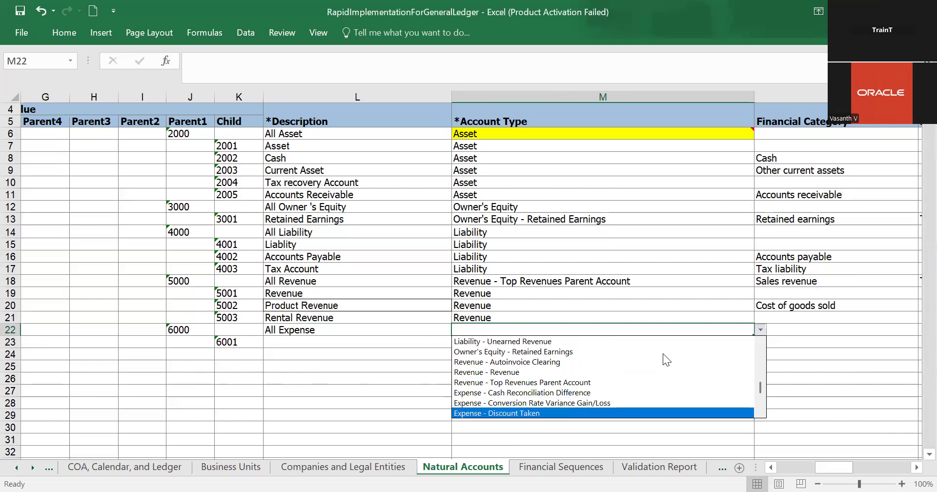
pyautogui.press('Down')
pyautogui.press('Down')
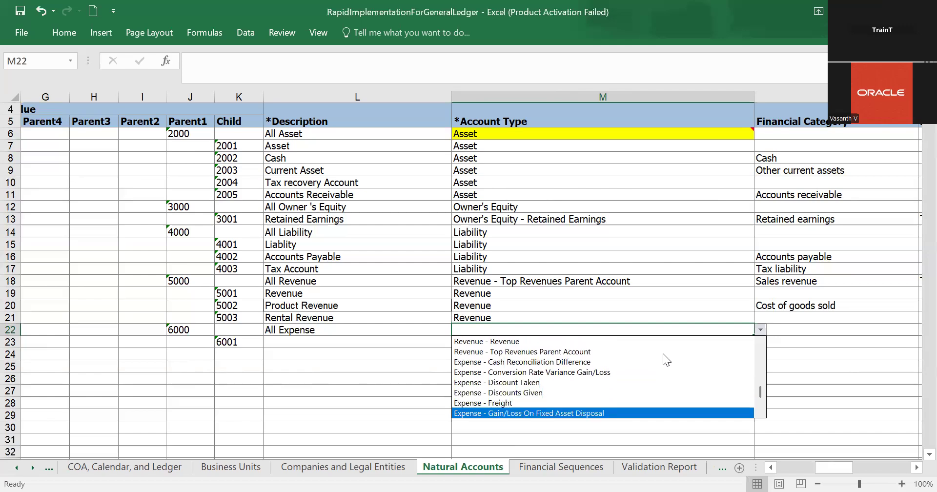
pyautogui.press('Down')
pyautogui.press('Down')
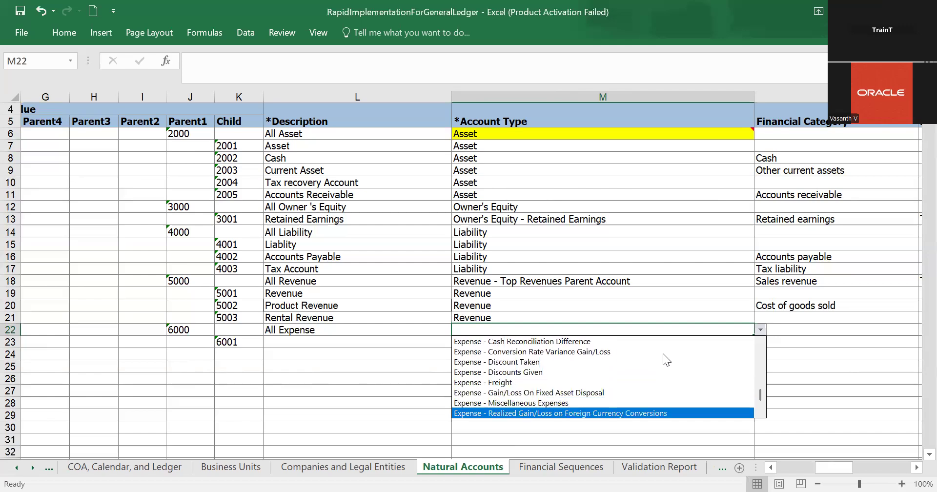
pyautogui.press('Down')
pyautogui.press('Down')
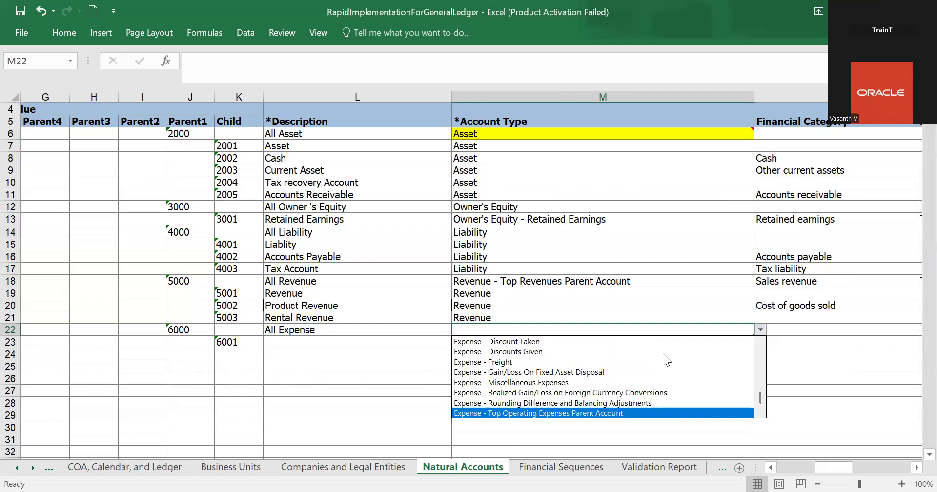
pyautogui.press('Return')
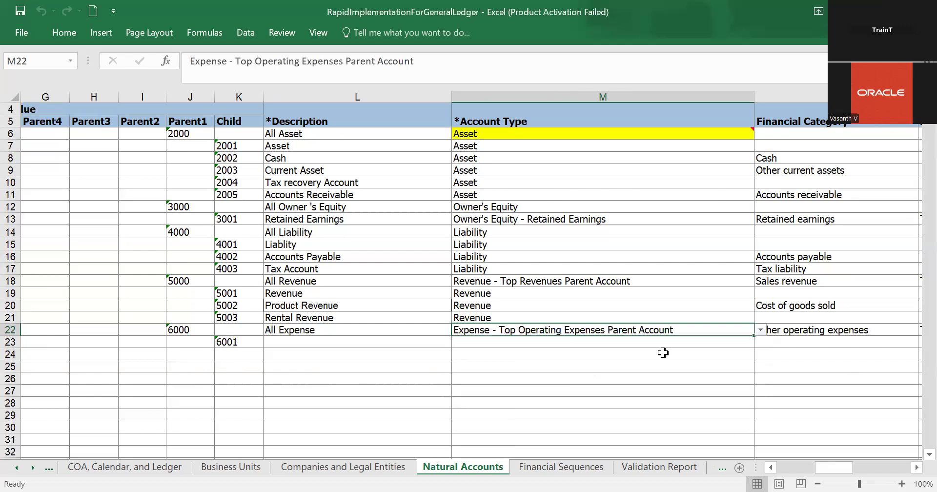
# - Enter "Expense" as the description of child value 6001
pyautogui.click(327, 347)
pyautogui.write('E')
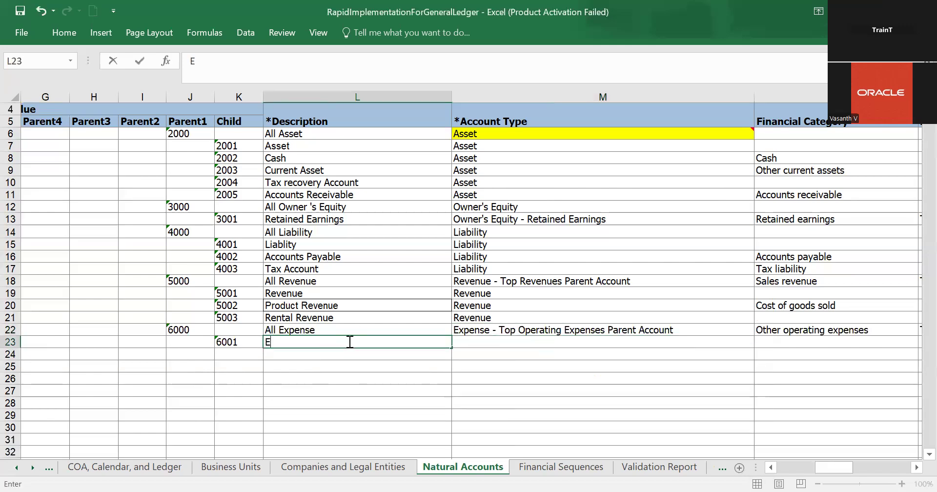
pyautogui.write('xpense')
pyautogui.click(318, 367)
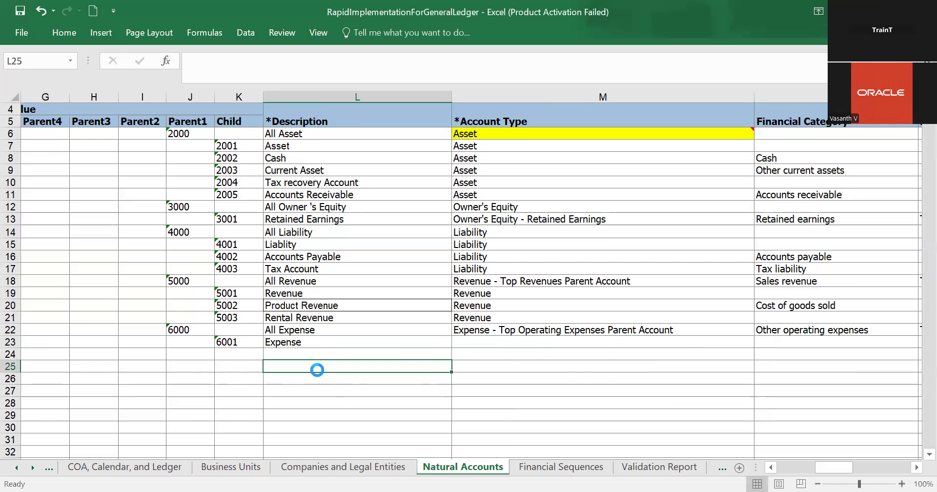
# - Check the Validation Report, then run Step 1: Validate again from the COA, Calendar, and Ledger sheet
pyautogui.click(521, 469)
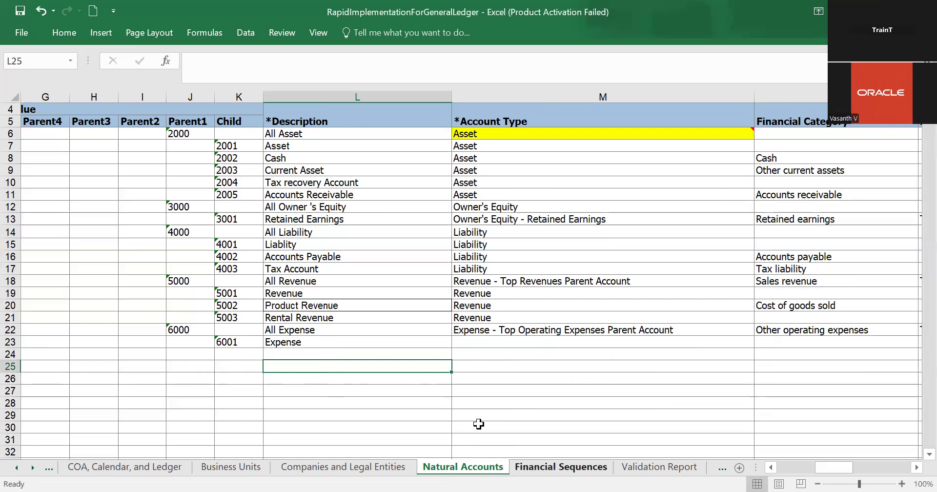
pyautogui.click(658, 467)
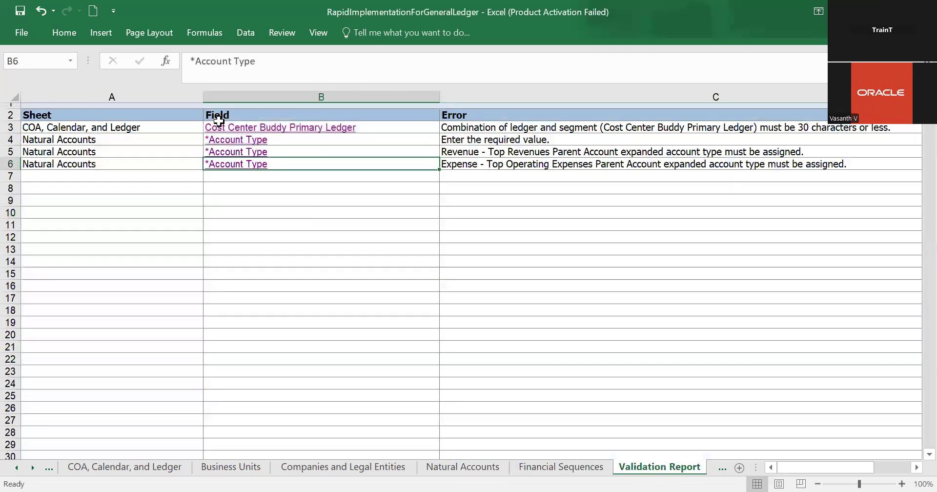
pyautogui.click(164, 466)
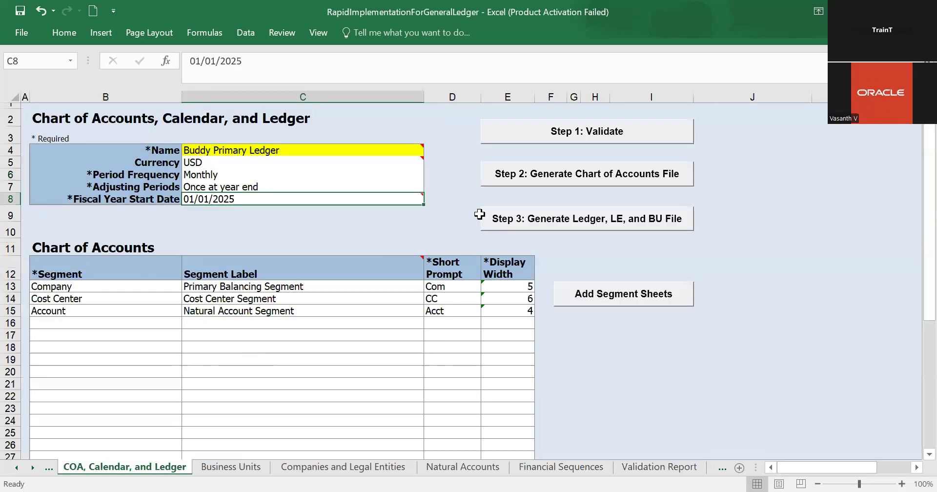
pyautogui.click(611, 130)
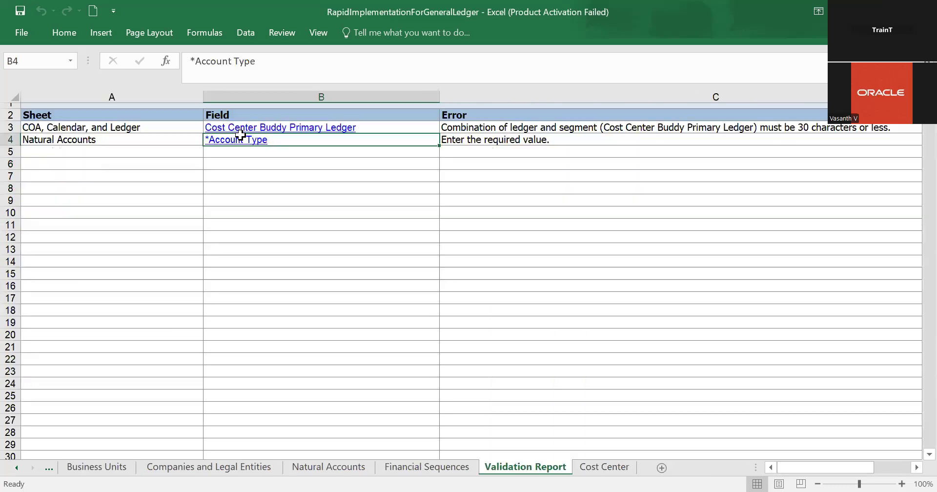
# - Follow the missing Account Type error to child value 6001 and set its account type to Expense
pyautogui.click(240, 139)
pyautogui.moveTo(546, 340)
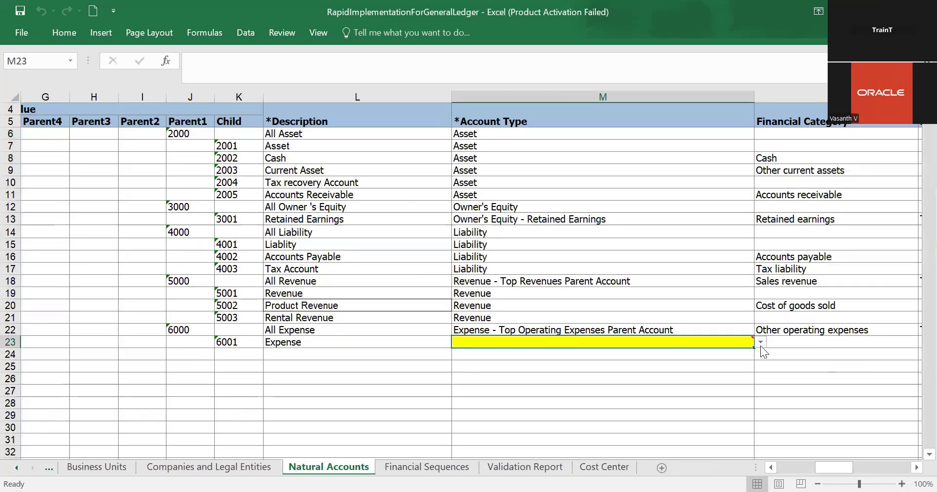
pyautogui.click(760, 343)
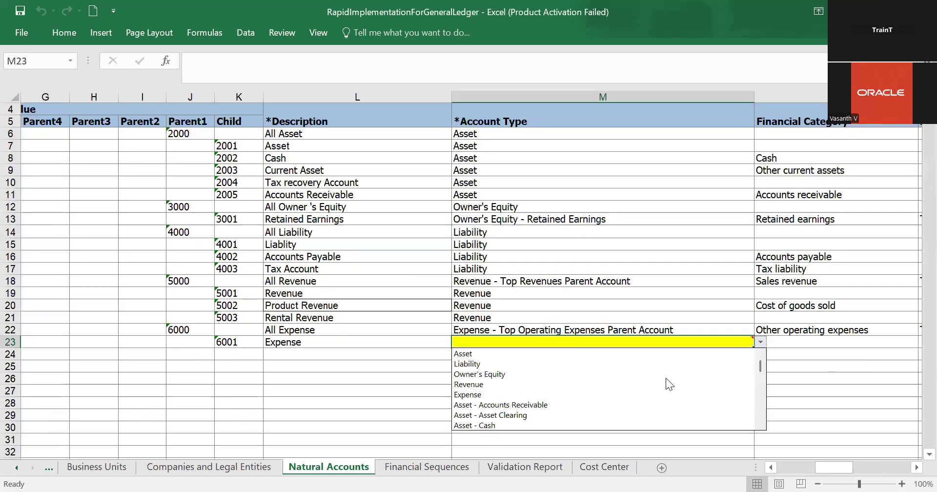
pyautogui.click(633, 396)
pyautogui.click(496, 386)
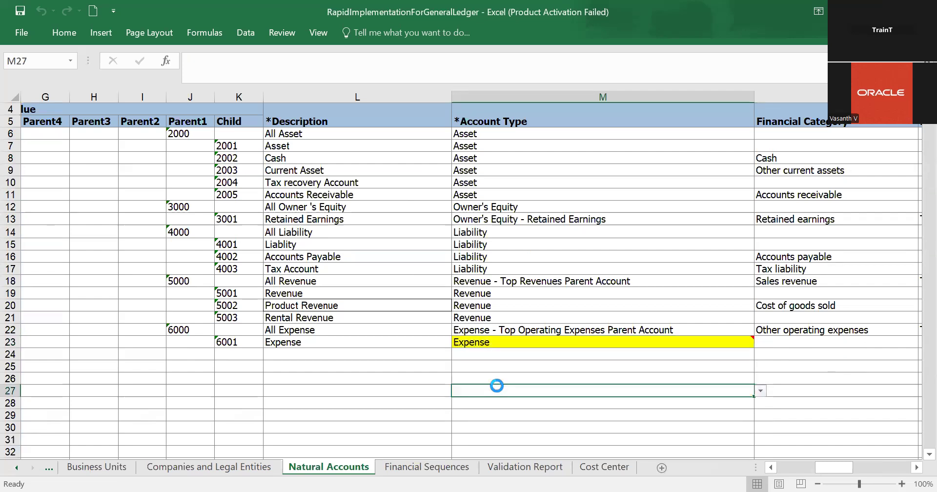
# - Return to the COA, Calendar, and Ledger sheet and revalidate the workbook with the completed expense accounts
pyautogui.click(532, 465)
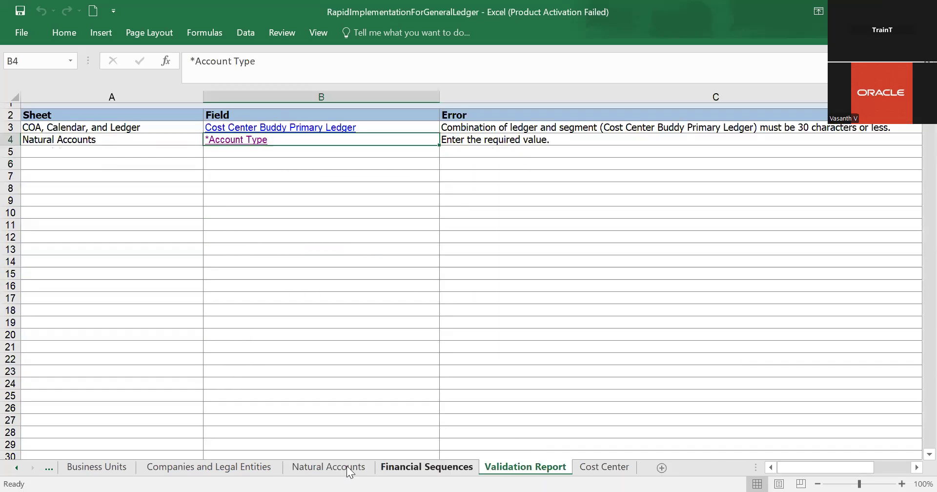
pyautogui.click(125, 468)
pyautogui.scroll(2, 126, 469)
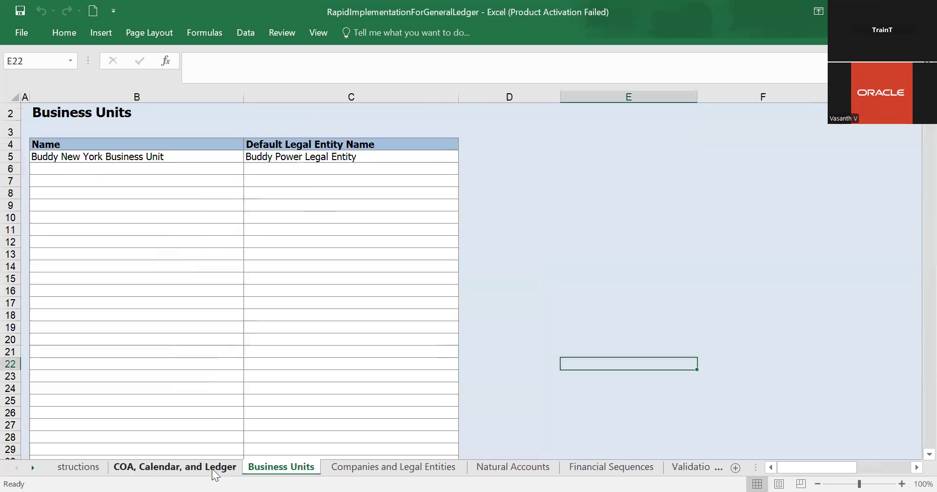
pyautogui.click(217, 471)
pyautogui.click(593, 131)
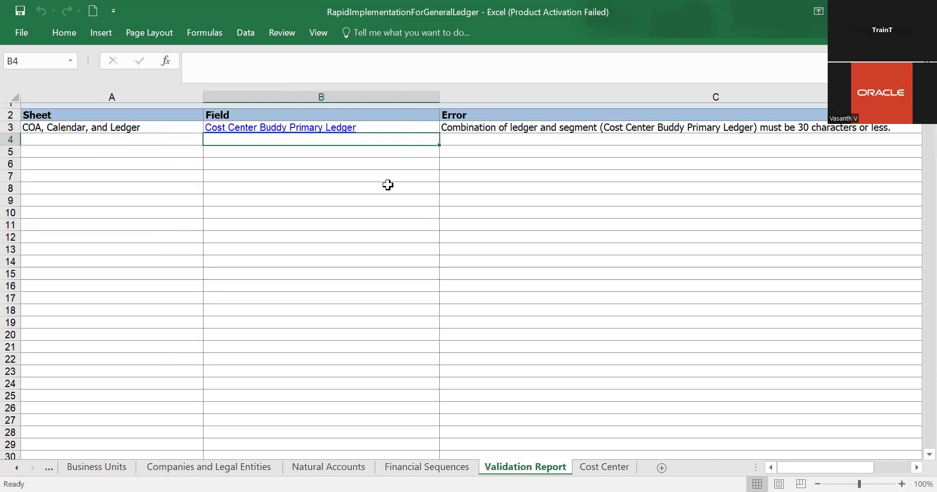
# - Follow the Cost Center Buddy Primary Ledger error to the ledger name, clear it and re-enter "Buddy Primary Ledger"
pyautogui.click(324, 129)
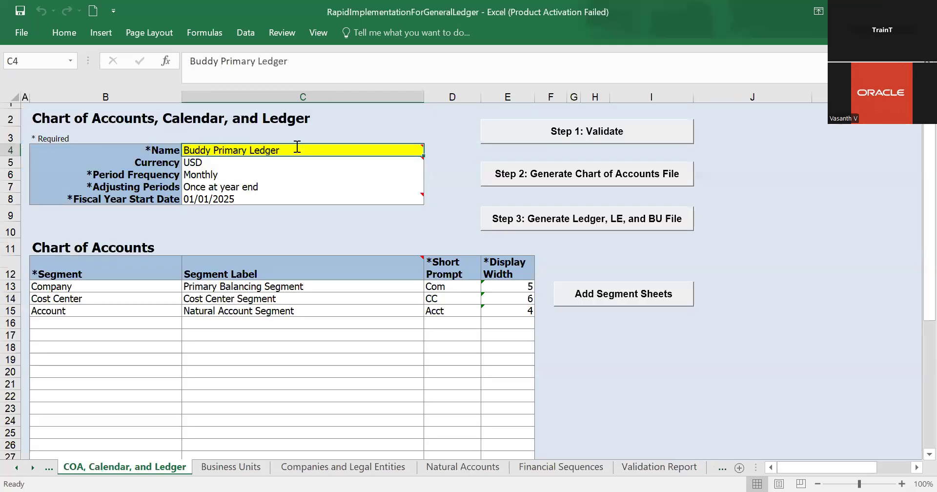
pyautogui.doubleClick(296, 147)
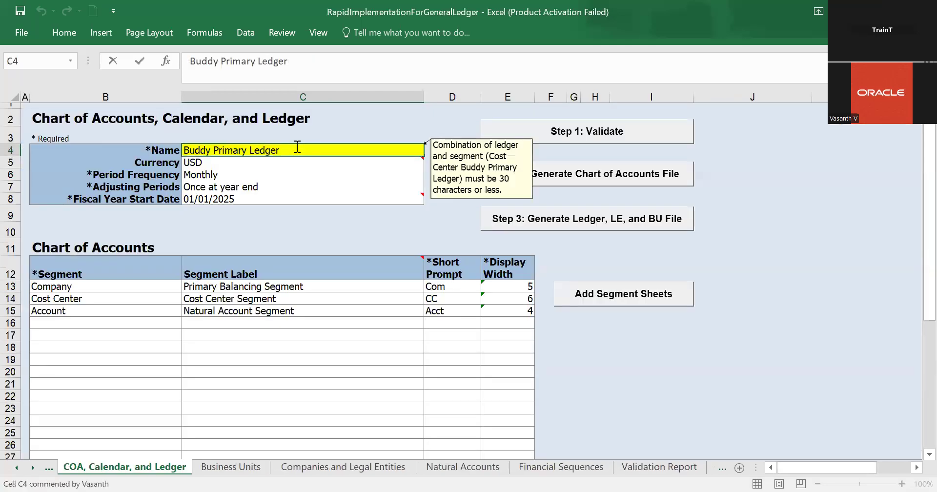
pyautogui.press('BackSpace')
pyautogui.press('BackSpace')
pyautogui.press('BackSpace')
pyautogui.press('BackSpace')
pyautogui.press('BackSpace')
pyautogui.press('BackSpace')
pyautogui.press('BackSpace')
pyautogui.press('BackSpace')
pyautogui.press('BackSpace')
pyautogui.press('BackSpace')
pyautogui.press('BackSpace')
pyautogui.press('BackSpace')
pyautogui.press('BackSpace')
pyautogui.press('BackSpace')
pyautogui.press('BackSpace')
pyautogui.press('BackSpace')
pyautogui.press('BackSpace')
pyautogui.press('BackSpace')
pyautogui.press('BackSpace')
pyautogui.press('BackSpace')
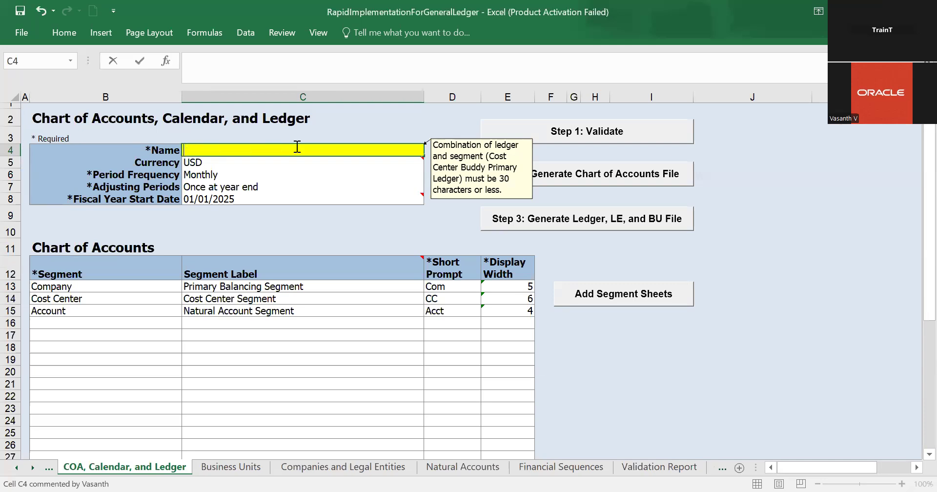
pyautogui.write('Buus')
pyautogui.press('BackSpace')
pyautogui.press('BackSpace')
pyautogui.press('BackSpace')
pyautogui.press('BackSpace')
pyautogui.write('Bu')
pyautogui.write('s')
pyautogui.press('BackSpace')
pyautogui.write('ddy Pr')
pyautogui.press('BackSpace')
pyautogui.press('BackSpace')
pyautogui.write('Primary')
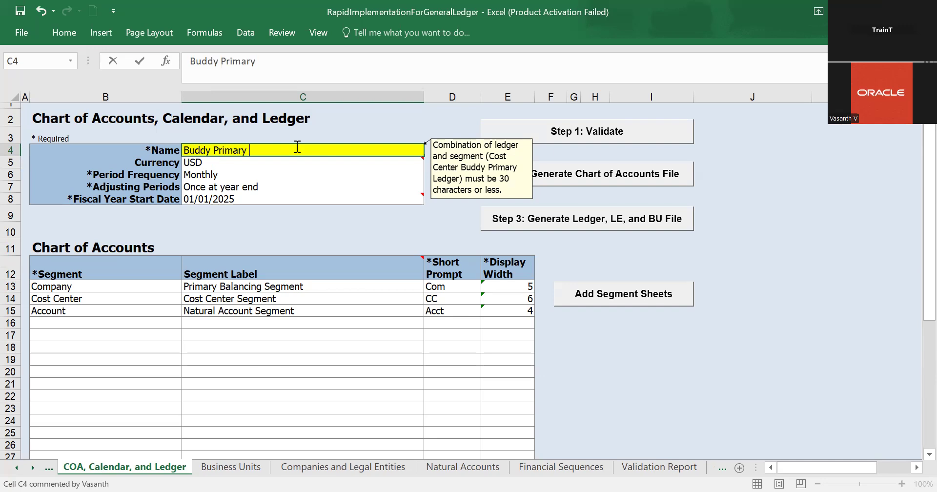
pyautogui.write(' Ledgr=')
pyautogui.press('BackSpace')
pyautogui.press('BackSpace')
pyautogui.press('BackSpace')
pyautogui.write('e')
pyautogui.press('BackSpace')
pyautogui.write('ger')
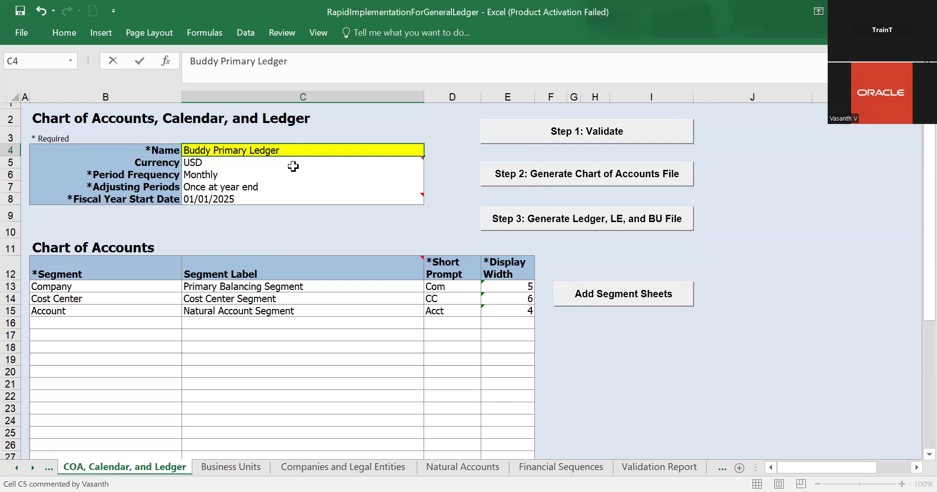
pyautogui.press('Return')
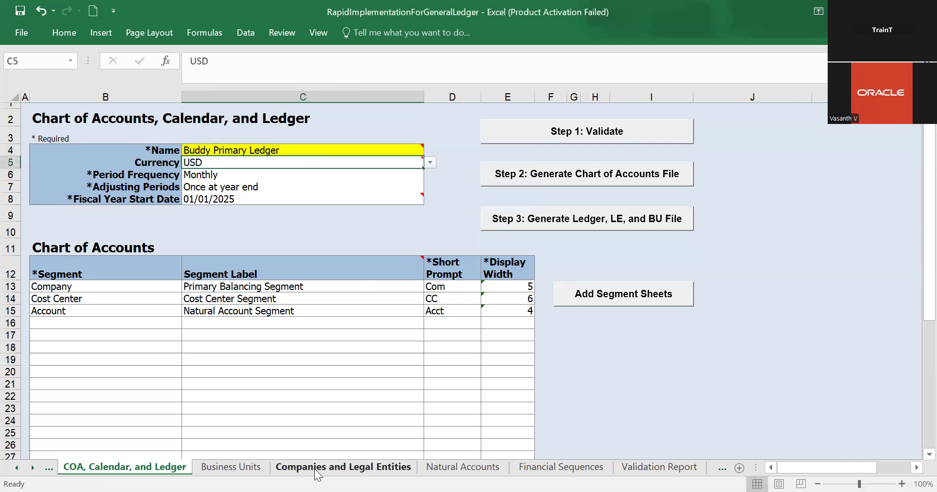
# - Validate the workbook with the re-entered ledger name and examine the error about the combined ledger and segment name
pyautogui.click(614, 131)
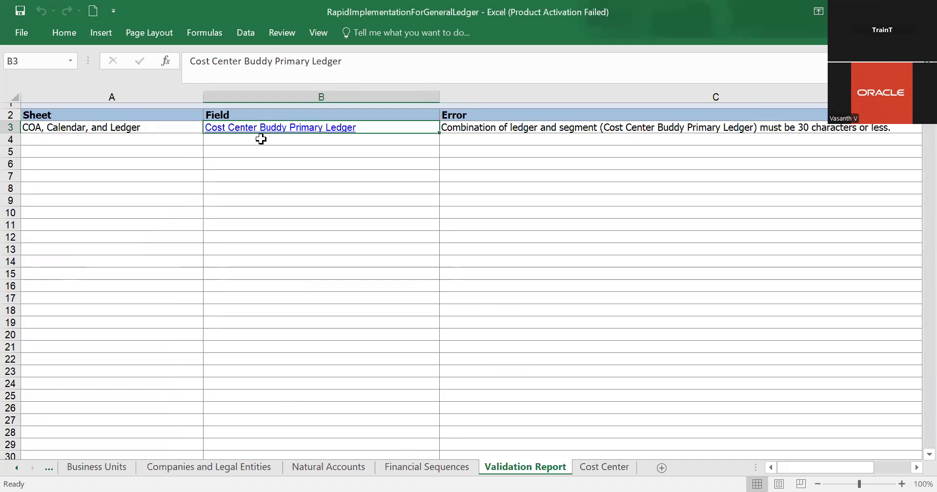
pyautogui.hscroll(2, 480, 210)
pyautogui.hscroll(-2, 481, 210)
pyautogui.hscroll(1, 481, 210)
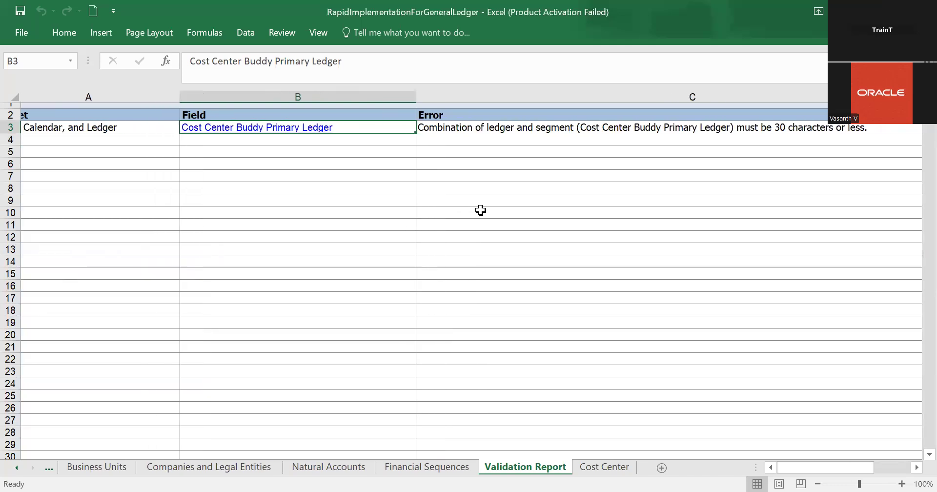
pyautogui.hscroll(2, 481, 210)
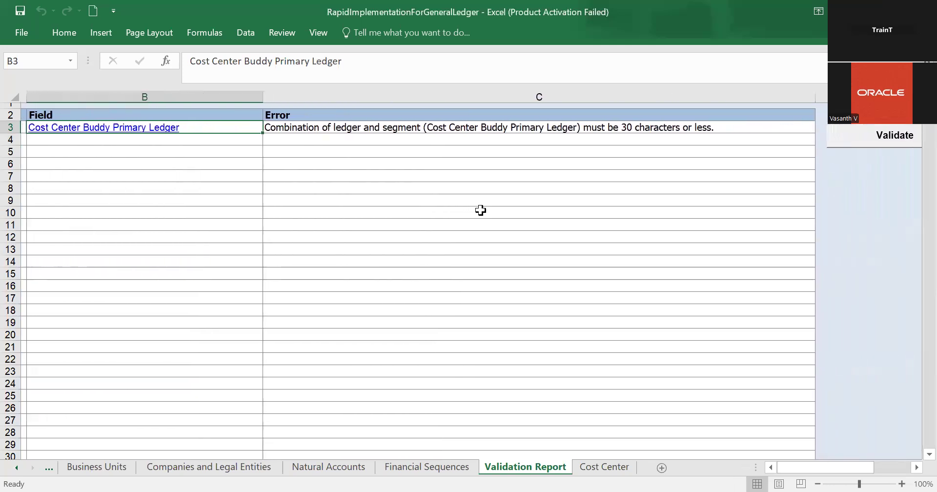
pyautogui.hscroll(-1, 480, 210)
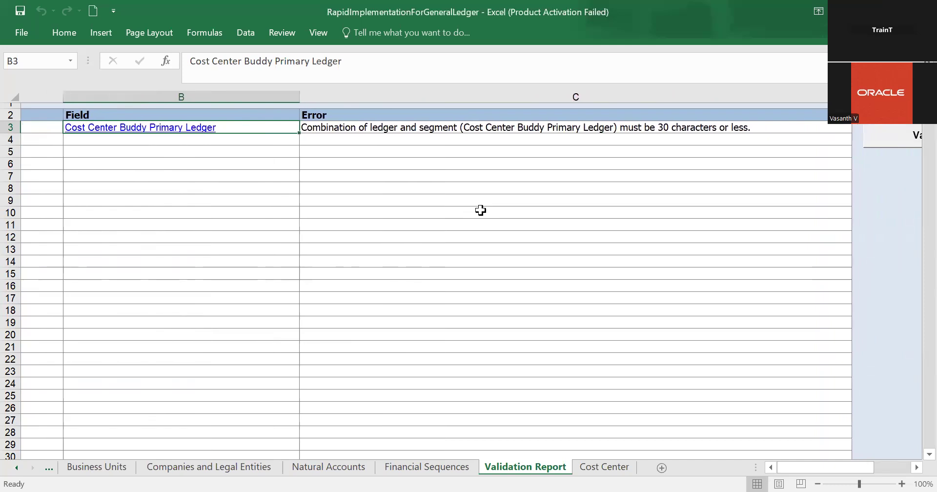
pyautogui.hscroll(1, 481, 210)
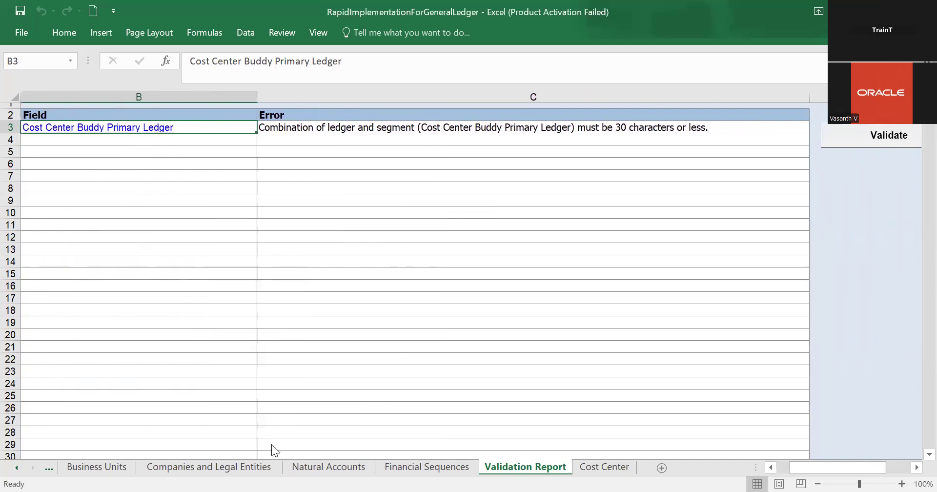
# - Return to the COA, Calendar, and Ledger sheet and shorten the ledger name to "US1 Primary Ledger"
pyautogui.click(204, 468)
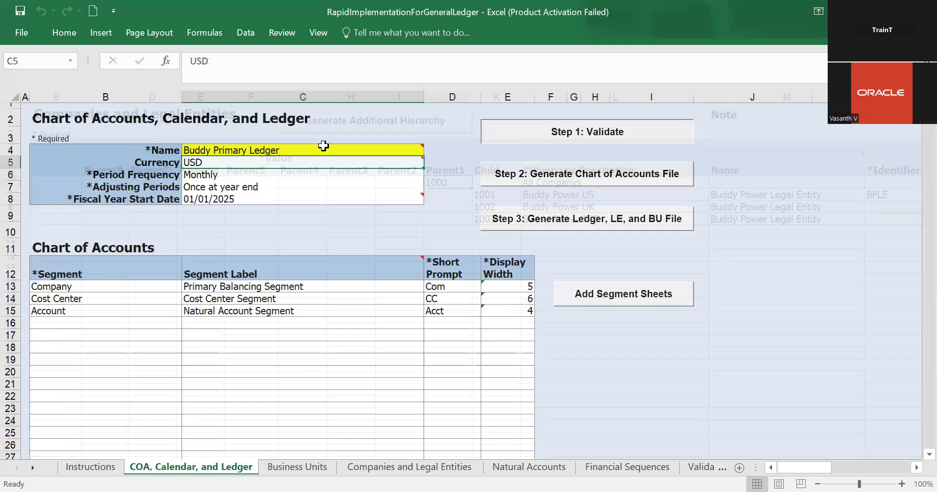
pyautogui.click(330, 143)
pyautogui.press('Down')
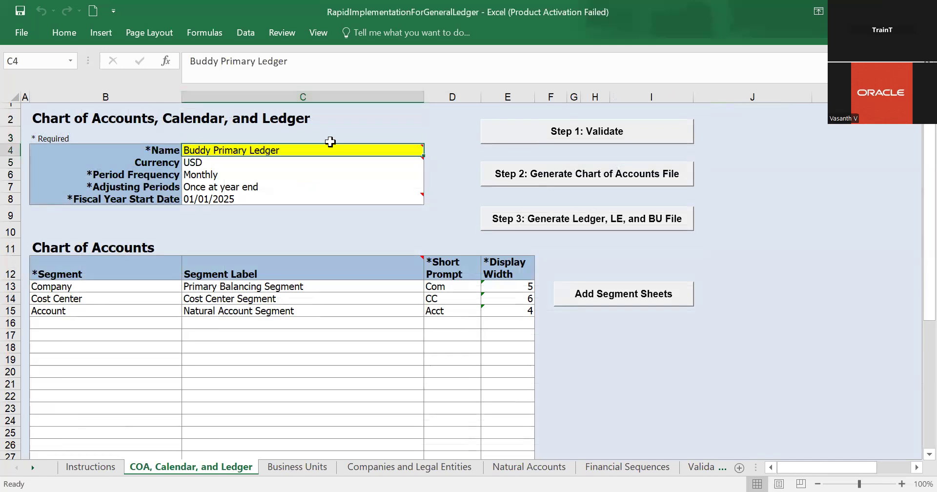
pyautogui.moveTo(241, 150)
pyautogui.doubleClick(212, 153)
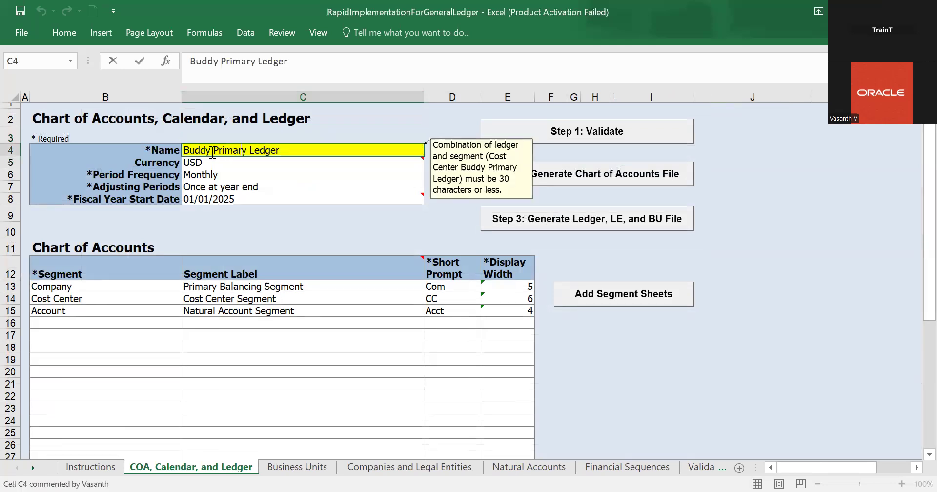
pyautogui.press('BackSpace')
pyautogui.press('BackSpace')
pyautogui.press('BackSpace')
pyautogui.press('BackSpace')
pyautogui.press('BackSpace')
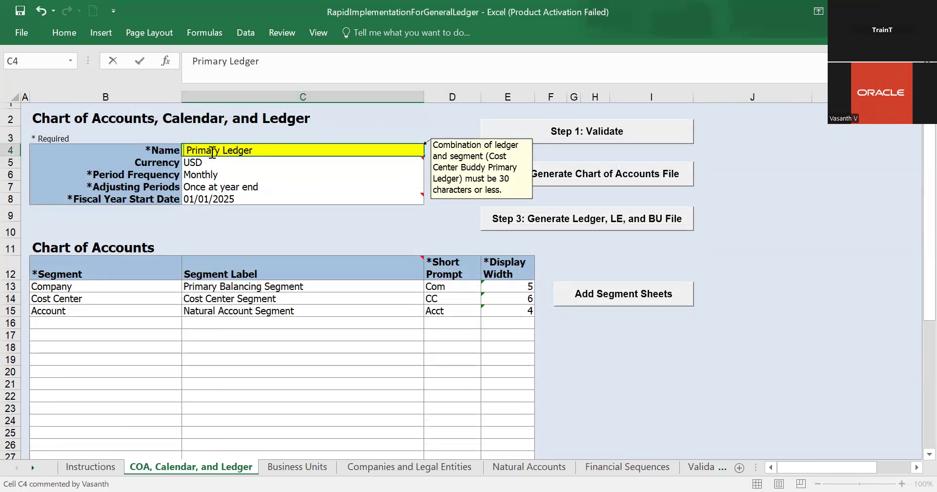
pyautogui.write('US1')
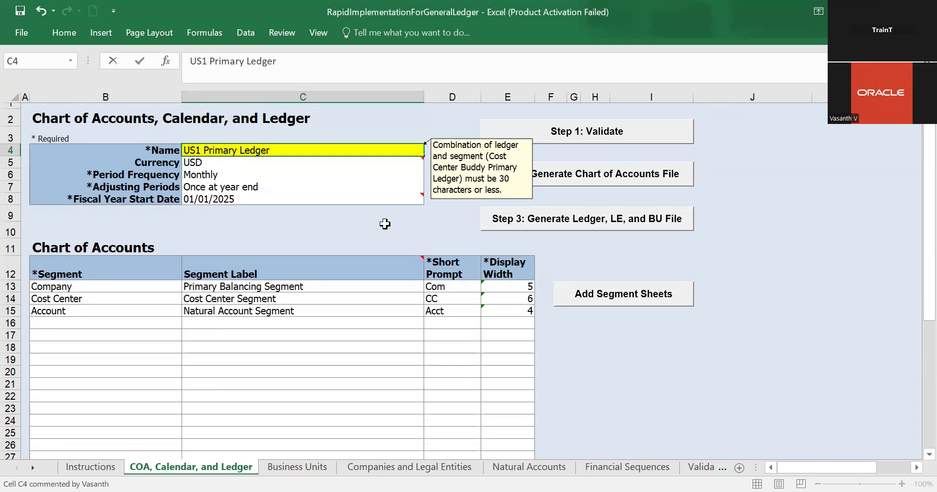
pyautogui.click(385, 223)
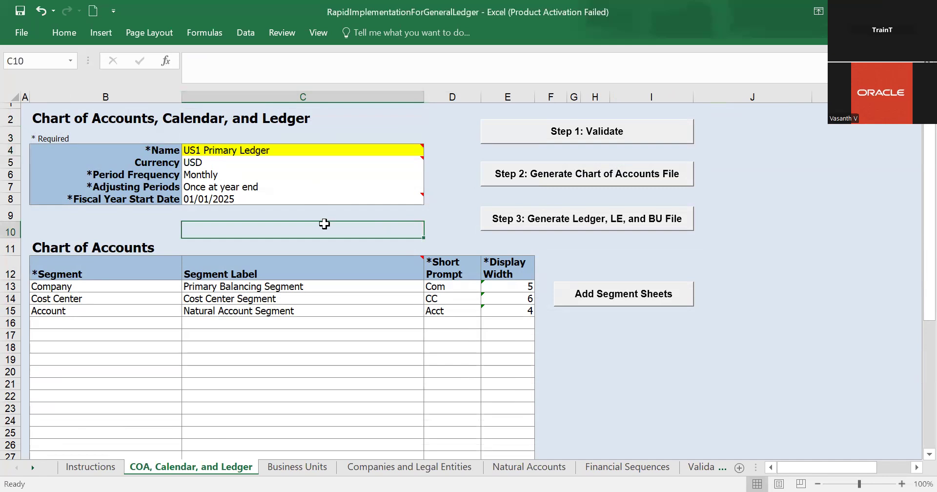
# - Validate the workbook with the shortened ledger name, preview the sample reports, and go back to the COA, Calendar, and Ledger sheet
pyautogui.click(587, 138)
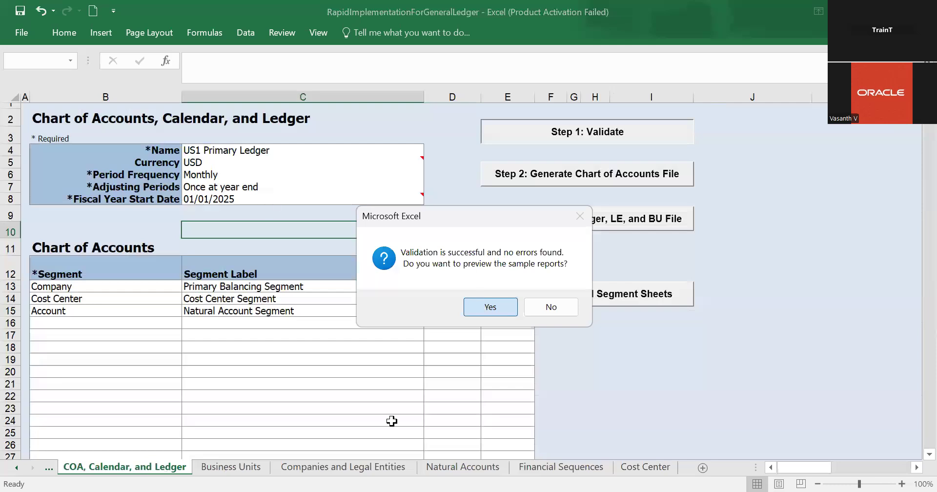
pyautogui.press('Return')
pyautogui.click(156, 467)
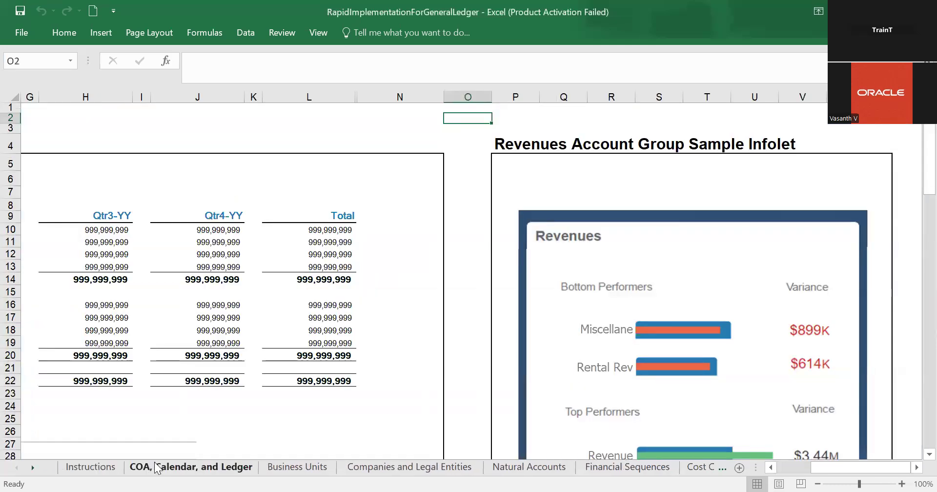
# - Rename the ledger as "BDY Primary Ledger"
pyautogui.click(245, 153)
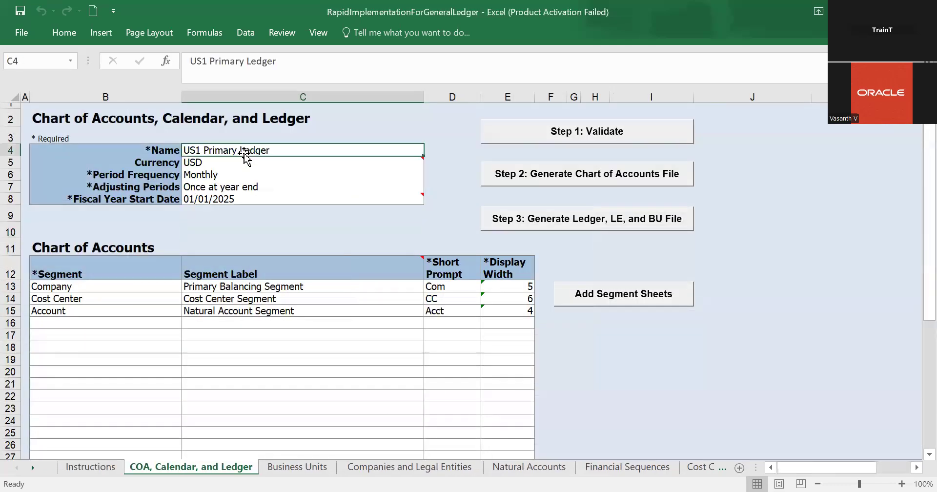
pyautogui.doubleClick(202, 150)
pyautogui.press('BackSpace')
pyautogui.press('BackSpace')
pyautogui.press('BackSpace')
pyautogui.write('BIU')
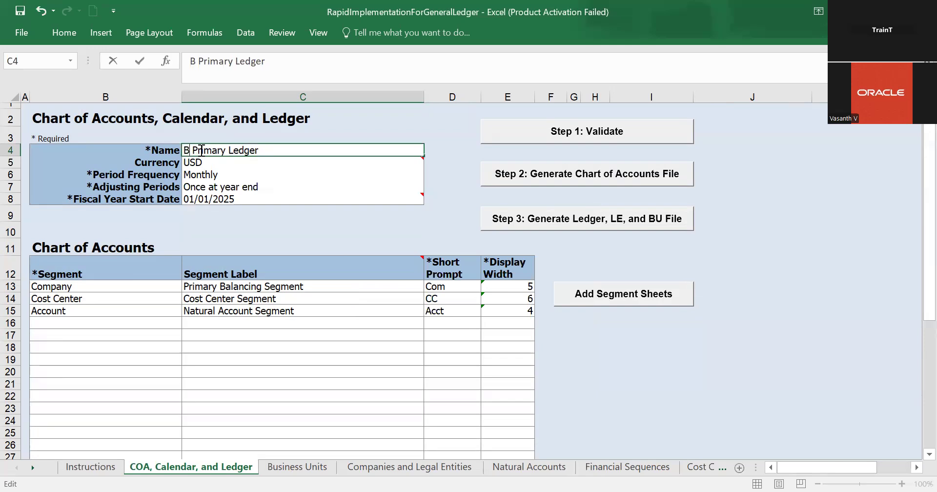
pyautogui.press('BackSpace')
pyautogui.press('BackSpace')
pyautogui.write('Dy')
pyautogui.press('BackSpace')
pyautogui.write('Y')
pyautogui.click(295, 222)
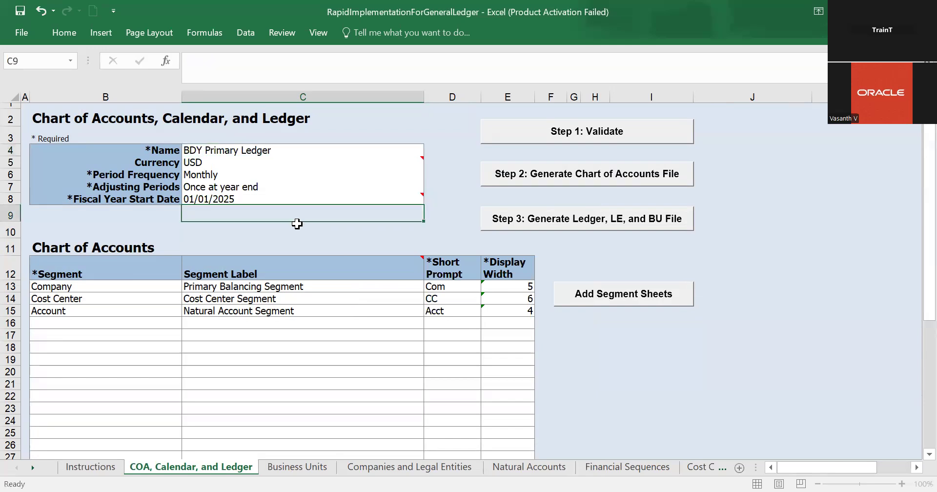
# - Revalidate the workbook with the BDY ledger name, open the sample report previews, and return to the COA, Calendar, and Ledger sheet
pyautogui.click(588, 130)
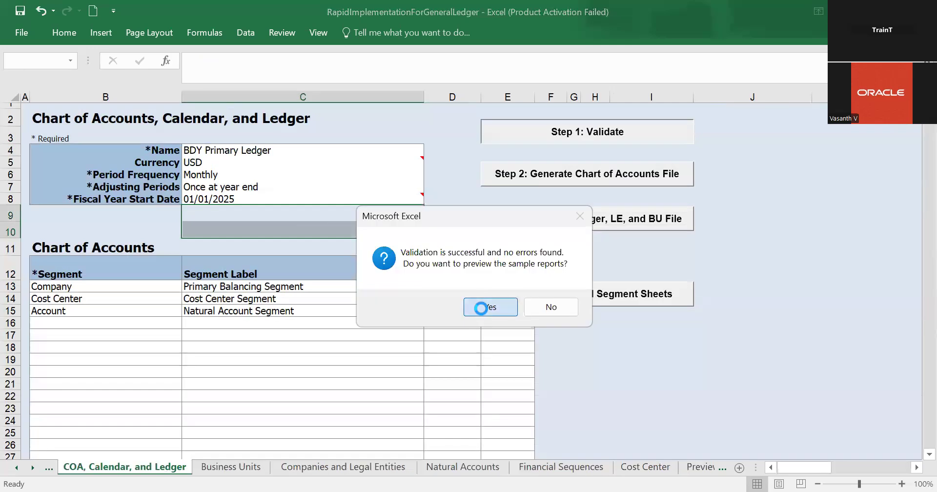
pyautogui.click(482, 307)
pyautogui.click(49, 468)
pyautogui.click(195, 468)
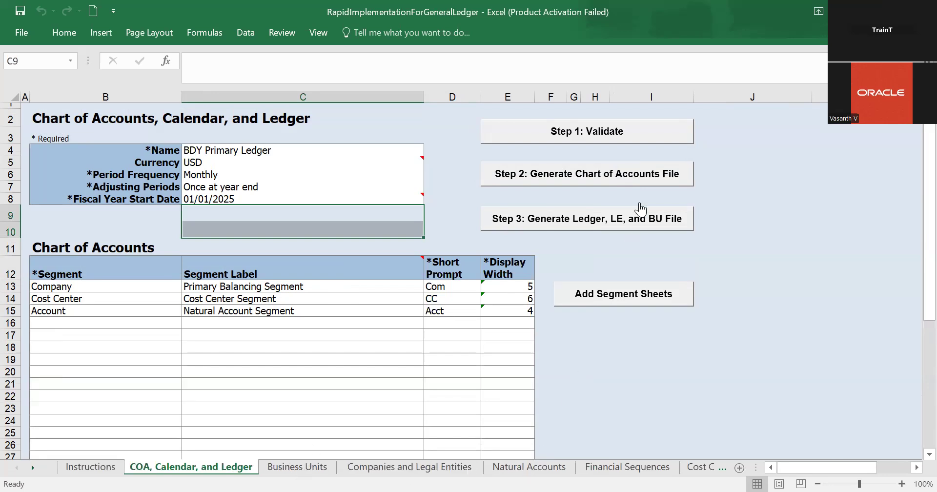
# - Generate the Chart of Accounts file as ChartOfAccounts in Documents, and generate and save the Ledger, LE, and BU file
pyautogui.click(623, 179)
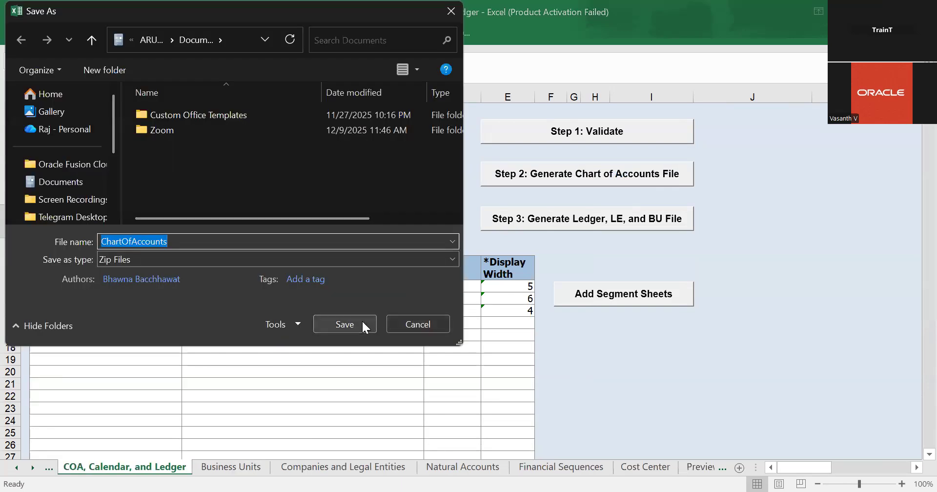
pyautogui.click(362, 323)
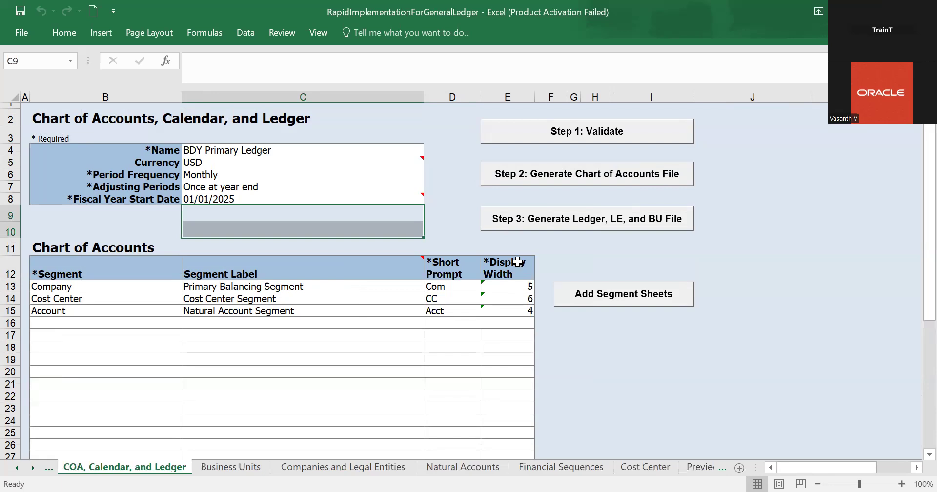
pyautogui.click(612, 219)
pyautogui.click(353, 324)
pyautogui.scroll(-1, 610, 226)
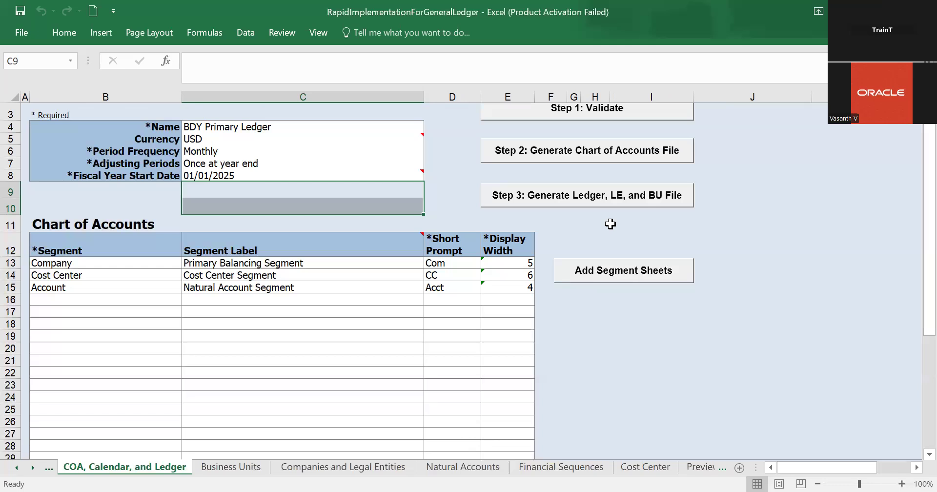
# - Switch to Oracle Fusion in the browser and save and close the balancing segment value assignments for 08 Primary Ledger
pyautogui.hotkey('alt', 'Tab')
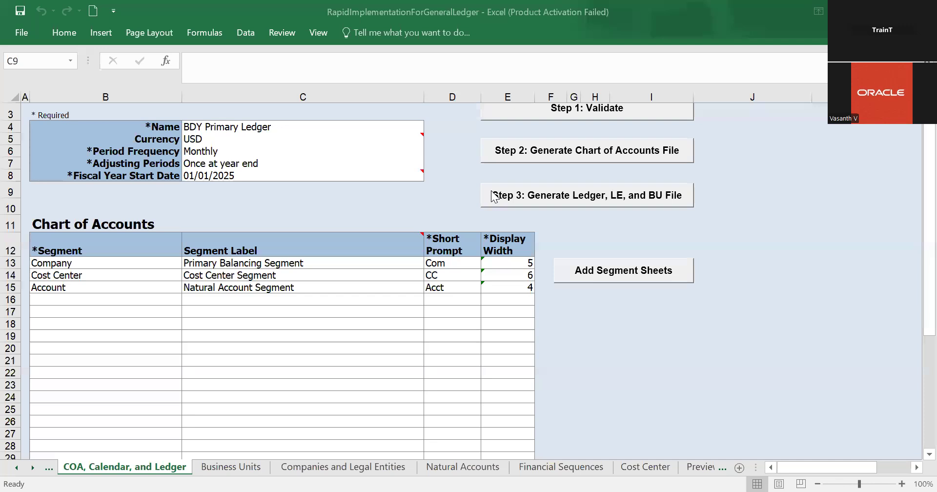
pyautogui.hotkey('alt', 'Tab')
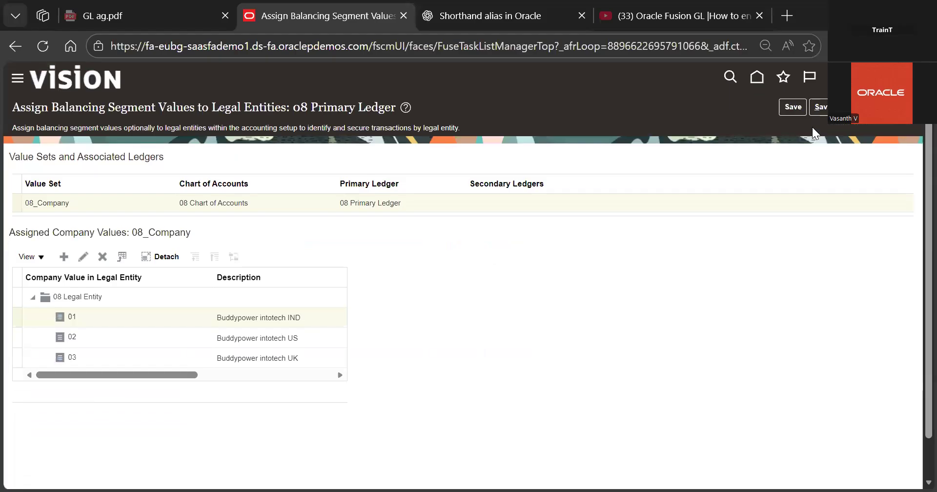
pyautogui.click(821, 108)
# - Clear the Financials task search and search all setup tasks and task lists for "rapid"
pyautogui.click(558, 148)
pyautogui.hotkey('ctrl', 'a')
pyautogui.press('BackSpace')
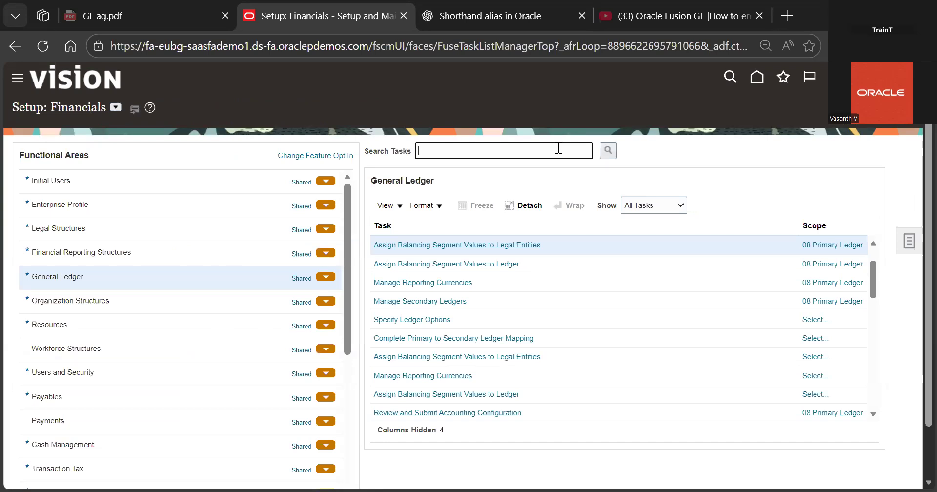
pyautogui.click(909, 237)
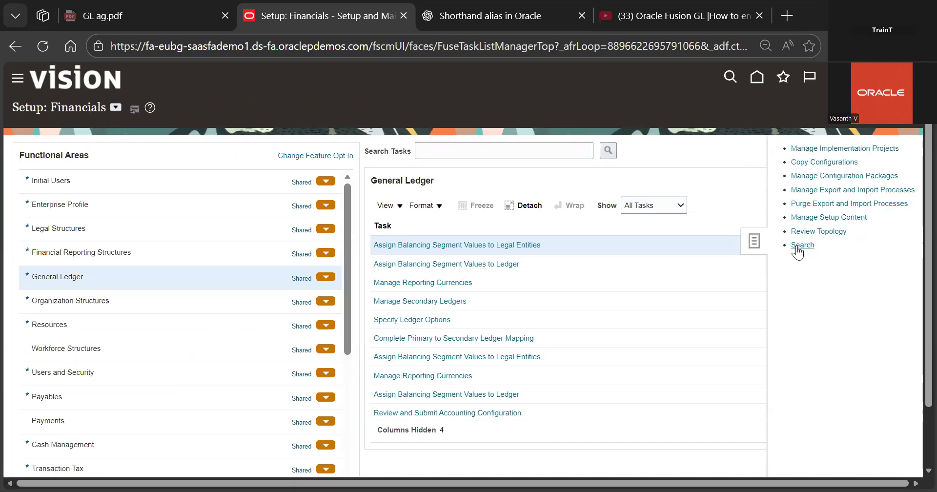
pyautogui.click(798, 248)
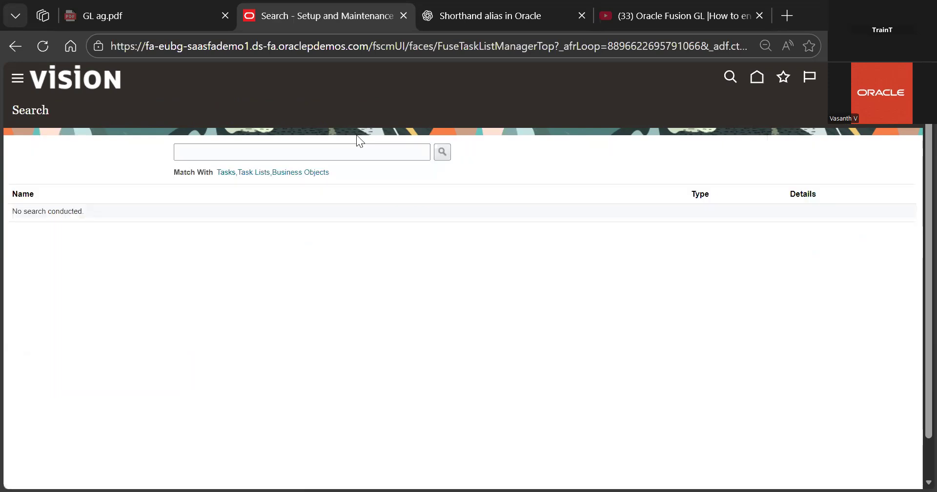
pyautogui.click(358, 136)
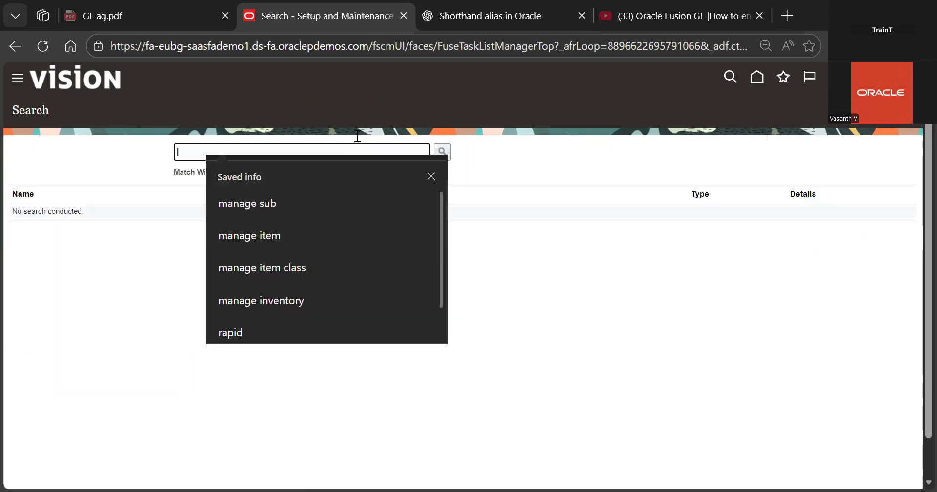
pyautogui.write('rapid')
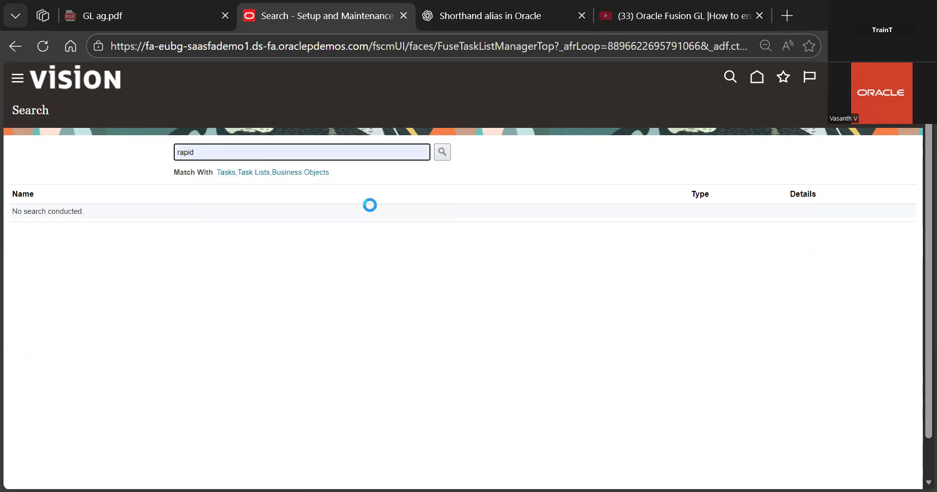
pyautogui.press('Return')
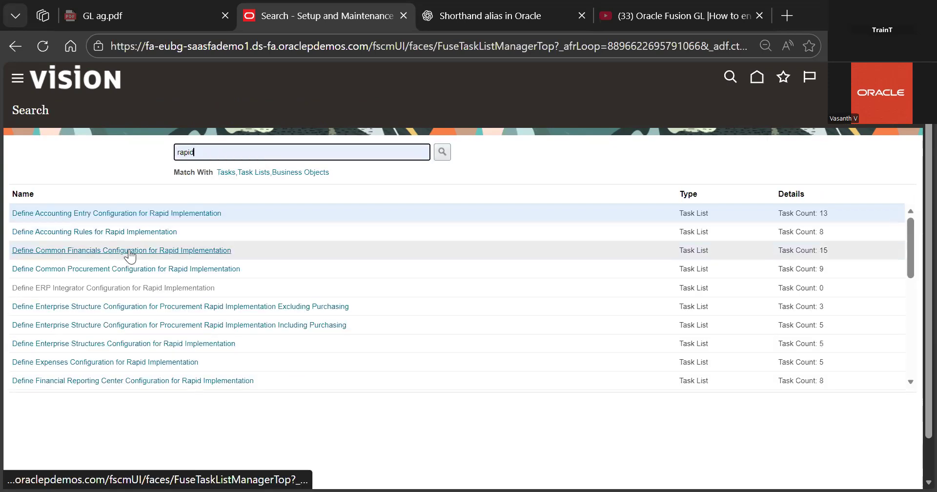
# - Open the Upload Chart of Accounts task from the Define Common Financials Configuration for Rapid Implementation task list and dismiss the warning
pyautogui.click(129, 252)
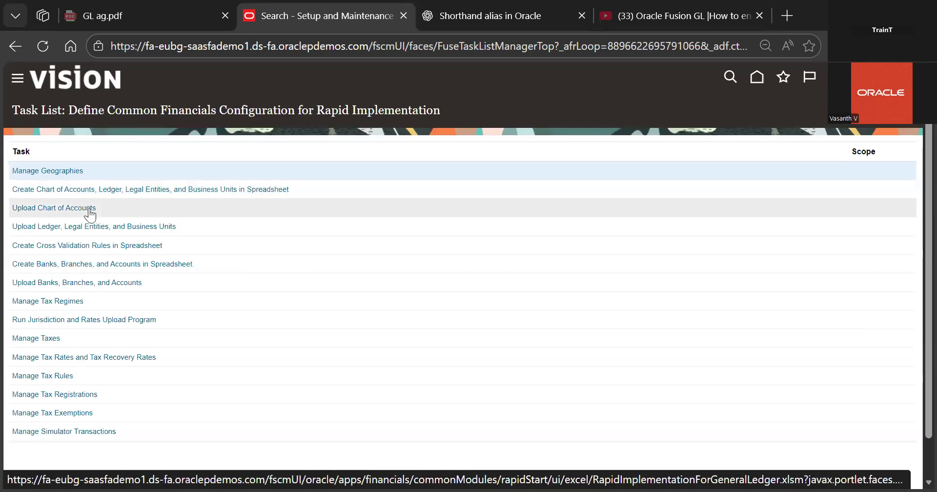
pyautogui.click(59, 209)
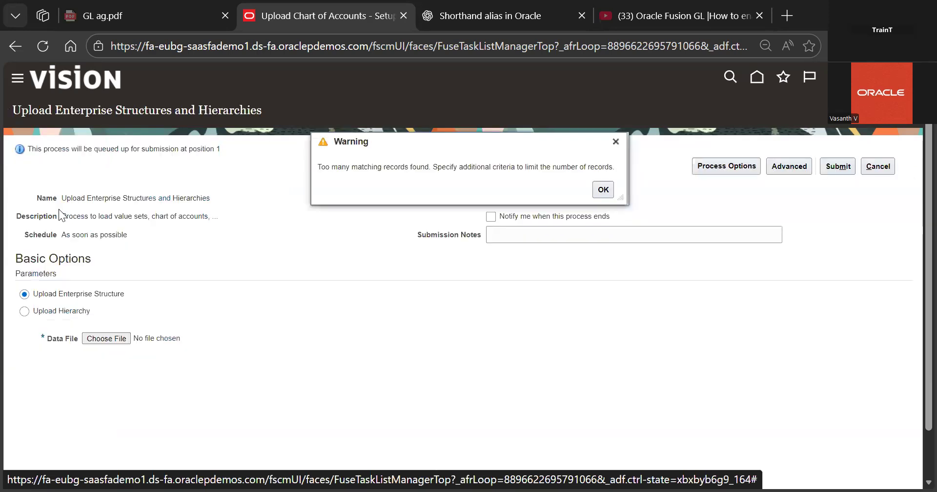
pyautogui.click(603, 190)
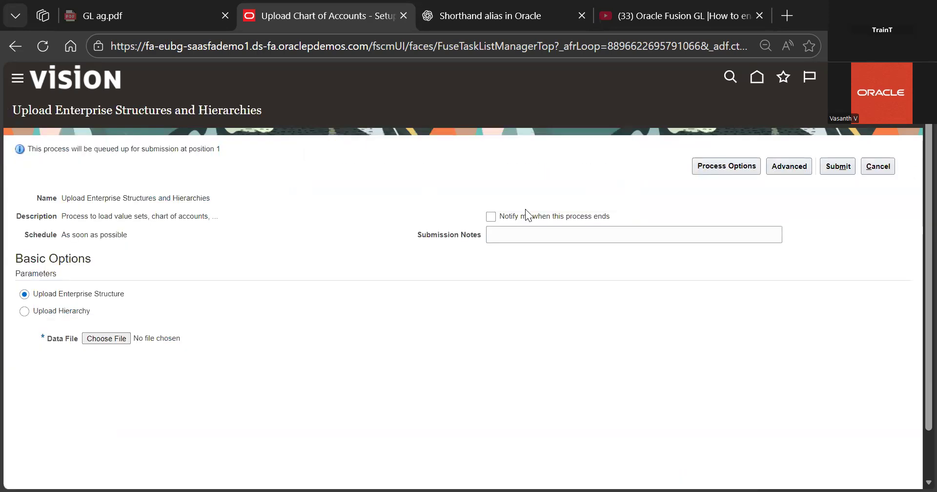
# - Open the data file chooser and look through the Oracle Fusion Cloud folder for the generated chart of accounts file
pyautogui.click(111, 340)
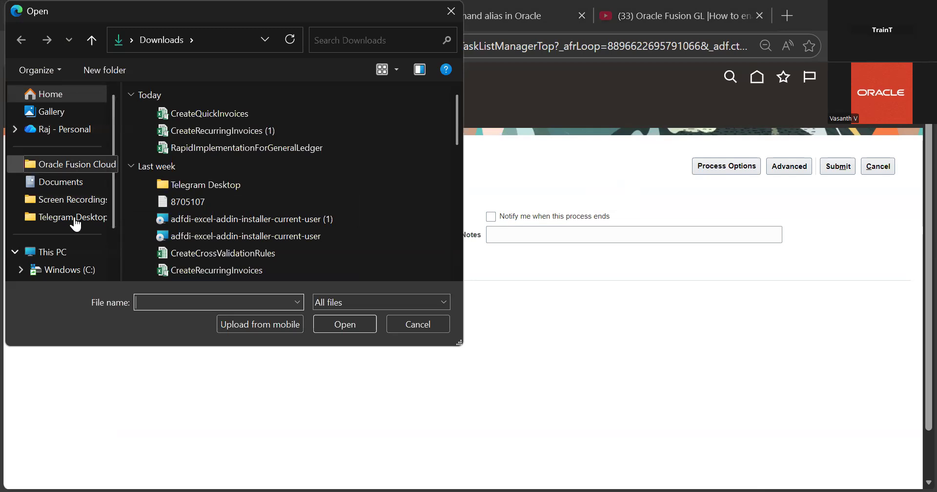
pyautogui.scroll(-1, 78, 195)
pyautogui.scroll(1, 73, 156)
pyautogui.click(73, 168)
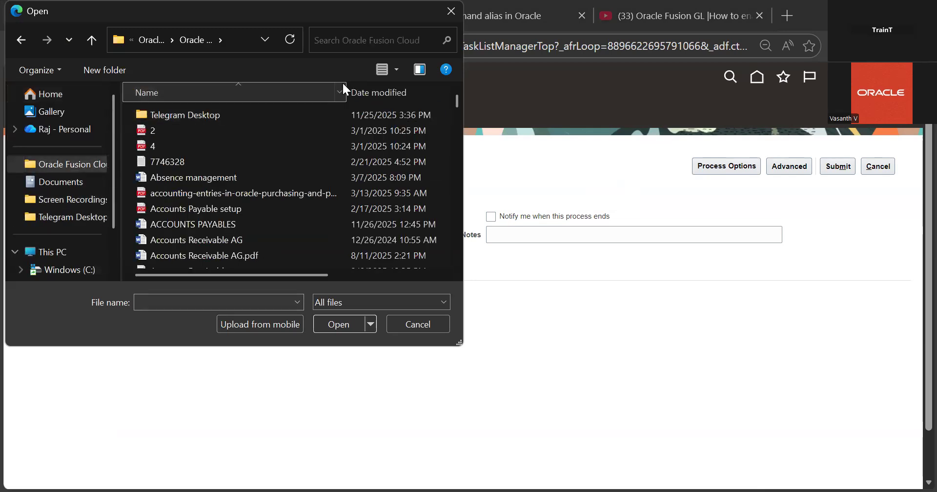
pyautogui.click(341, 81)
pyautogui.click(280, 89)
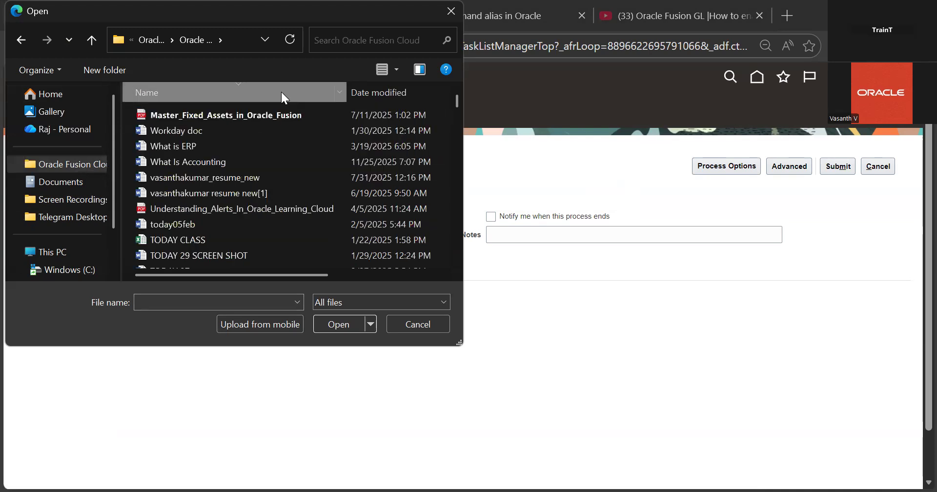
pyautogui.click(281, 91)
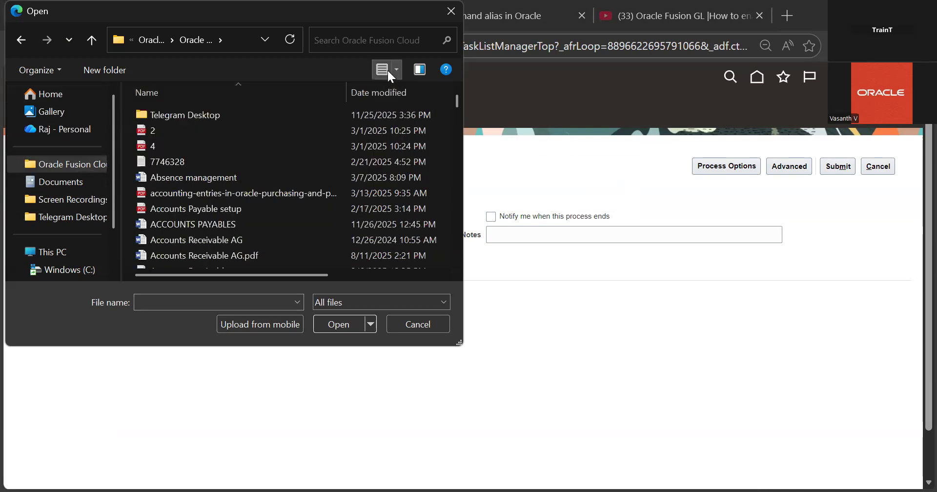
pyautogui.scroll(-1, 78, 193)
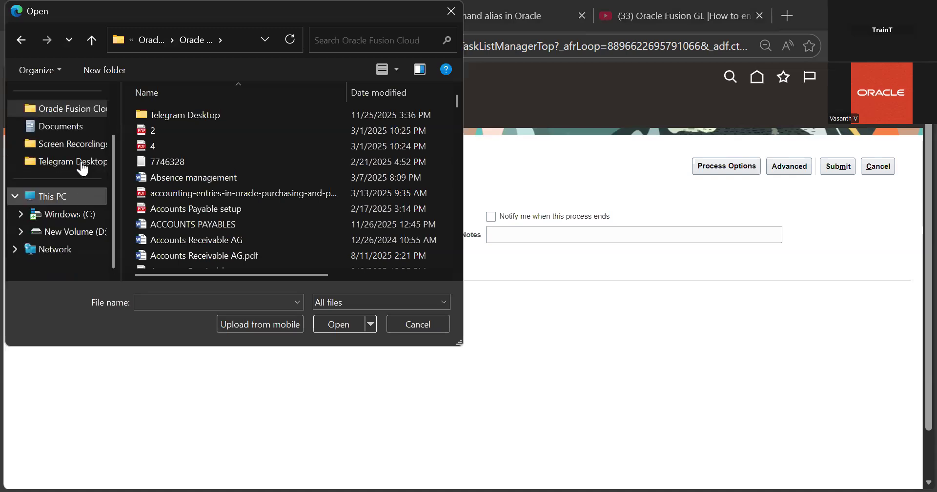
pyautogui.scroll(1, 80, 163)
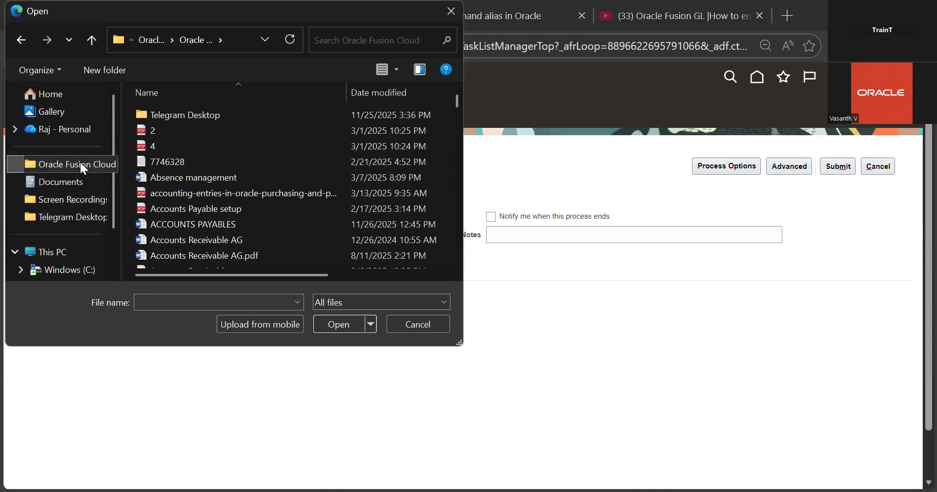
# - Choose ChartOfAccounts from the recent files in Home as the data file to upload
pyautogui.click(86, 100)
pyautogui.scroll(-2, 254, 210)
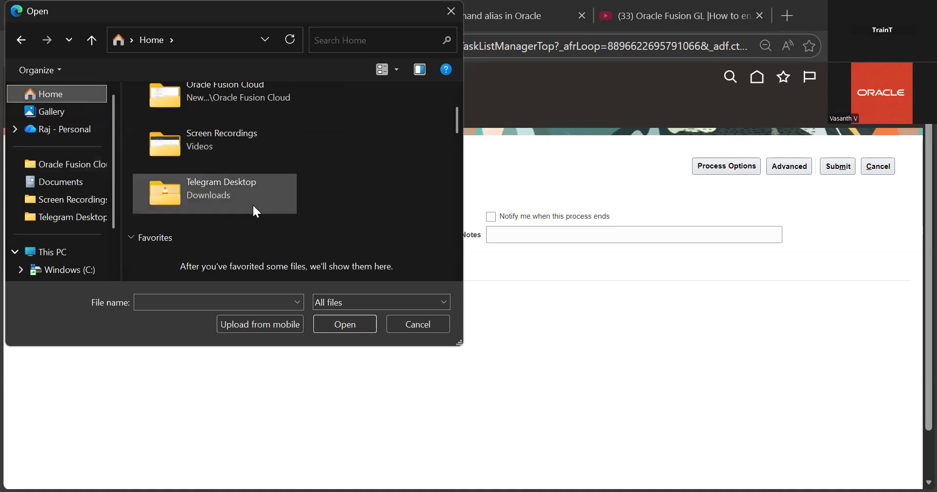
pyautogui.scroll(-1, 148, 199)
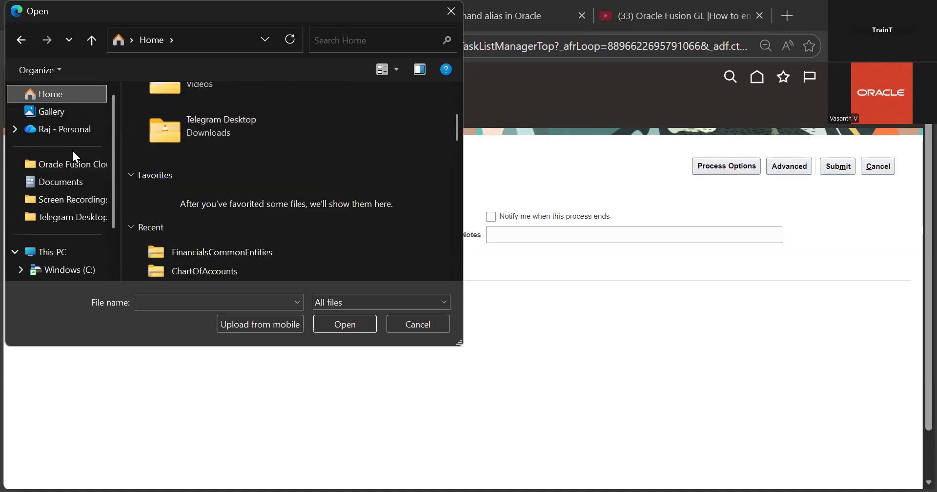
pyautogui.scroll(-1, 160, 239)
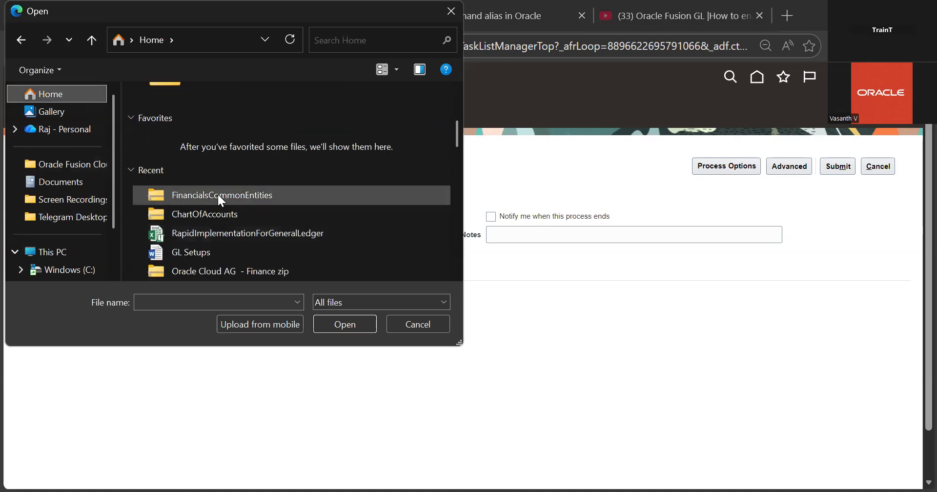
pyautogui.click(237, 213)
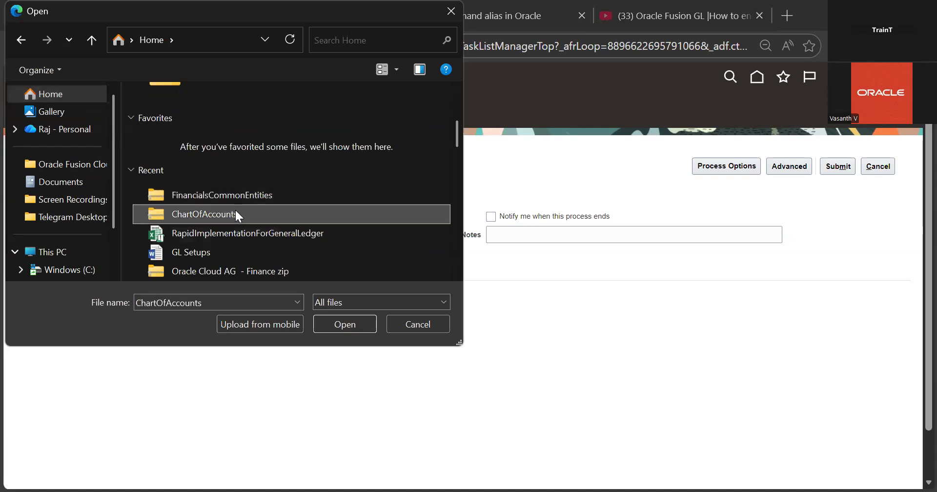
pyautogui.doubleClick(237, 213)
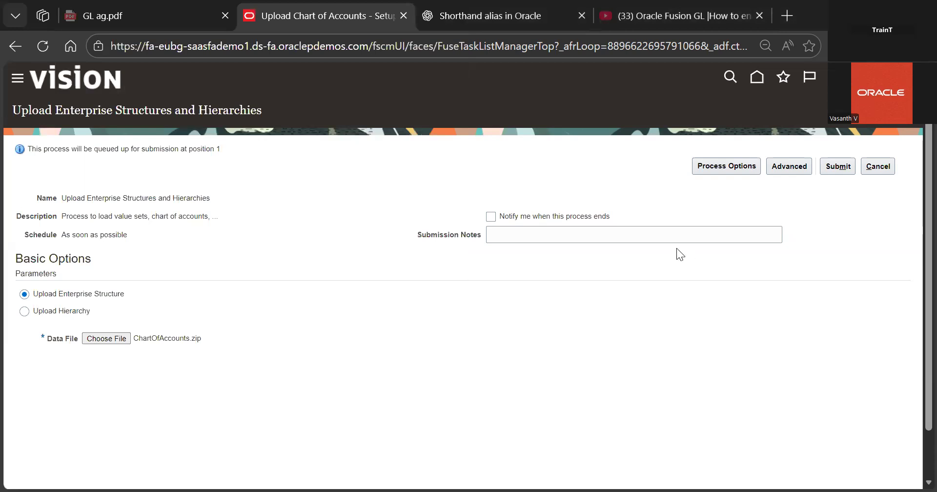
# - Enter "For rapid" as the submission notes, submit the chart of accounts upload process, and close the confirmation
pyautogui.click(596, 240)
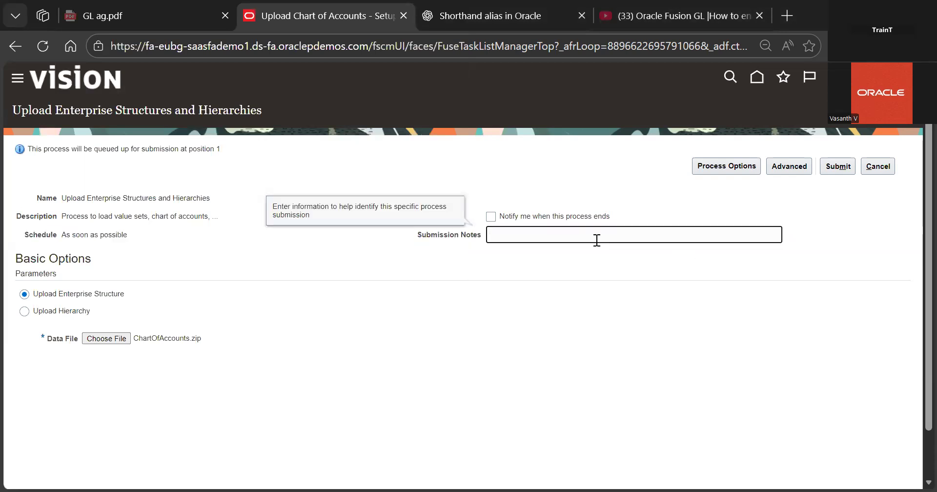
pyautogui.write('For rapid')
pyautogui.click(592, 259)
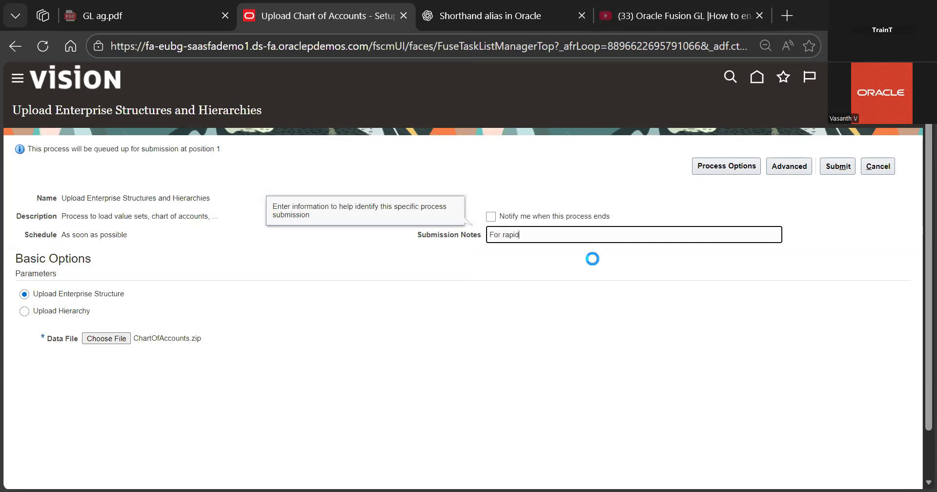
pyautogui.click(821, 167)
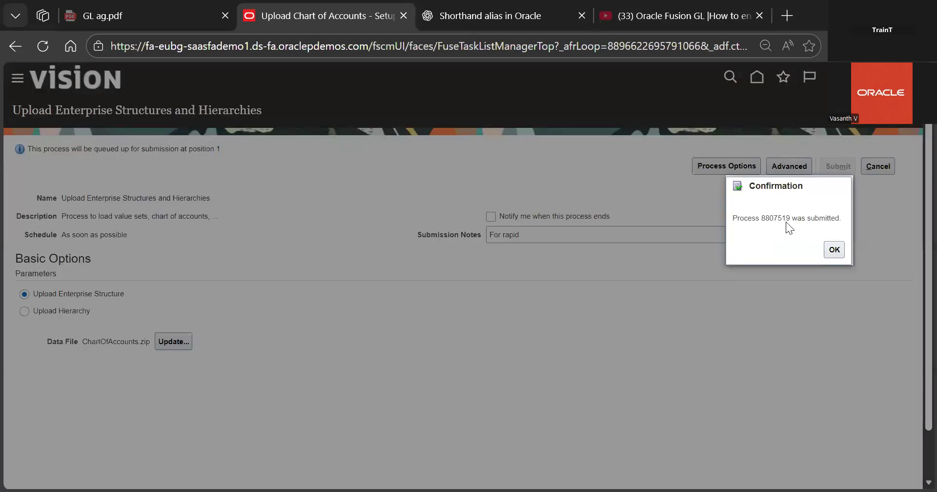
pyautogui.click(831, 247)
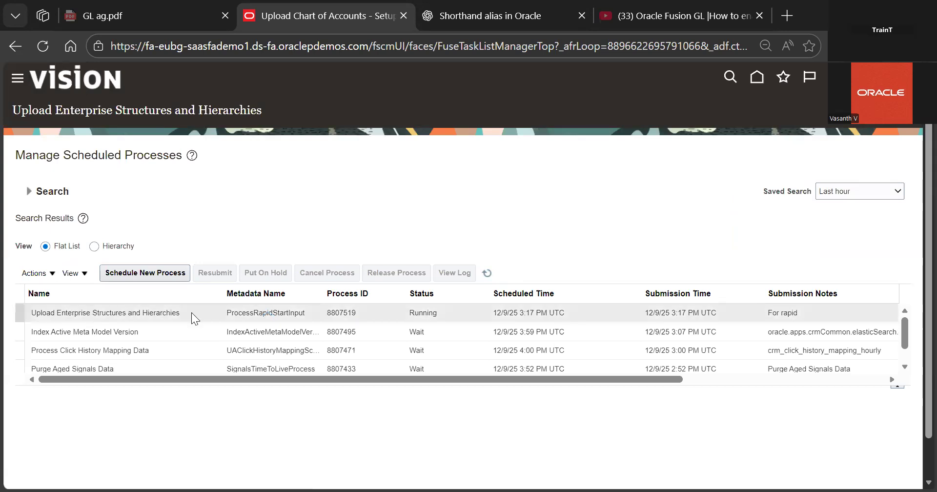
# - Refresh the scheduled processes list repeatedly to check the status of the chart of accounts upload and its subprocesses
pyautogui.click(485, 273)
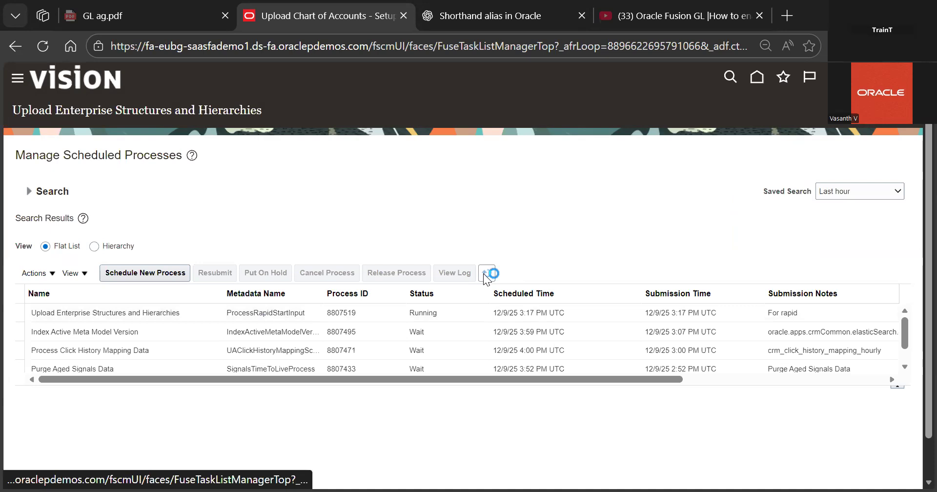
pyautogui.click(486, 275)
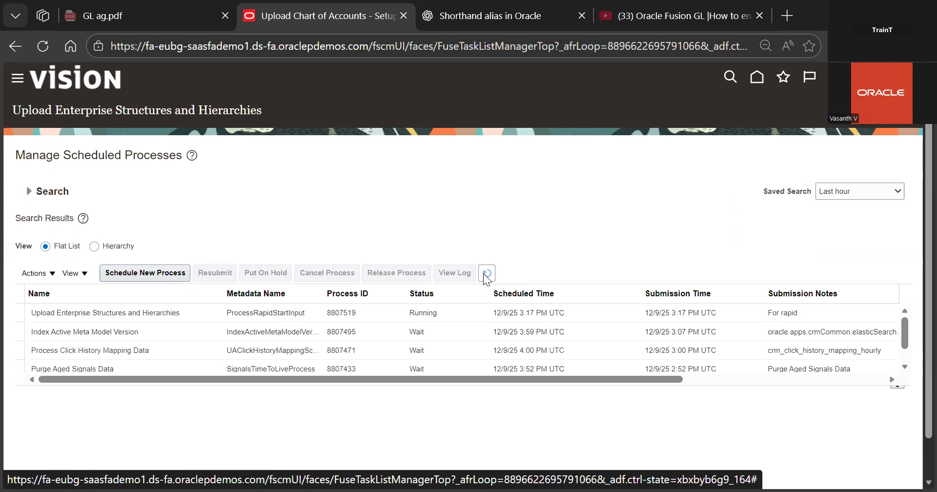
pyautogui.click(484, 274)
pyautogui.click(484, 274)
pyautogui.click(486, 276)
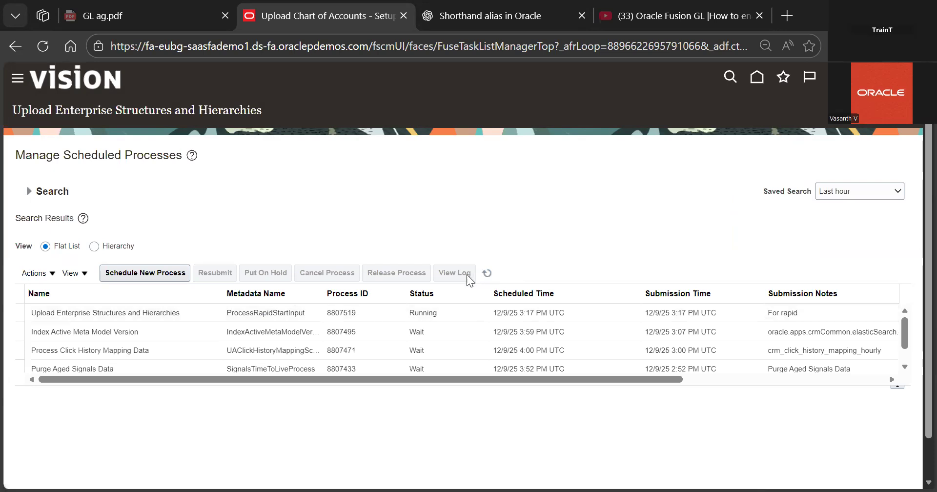
pyautogui.click(487, 275)
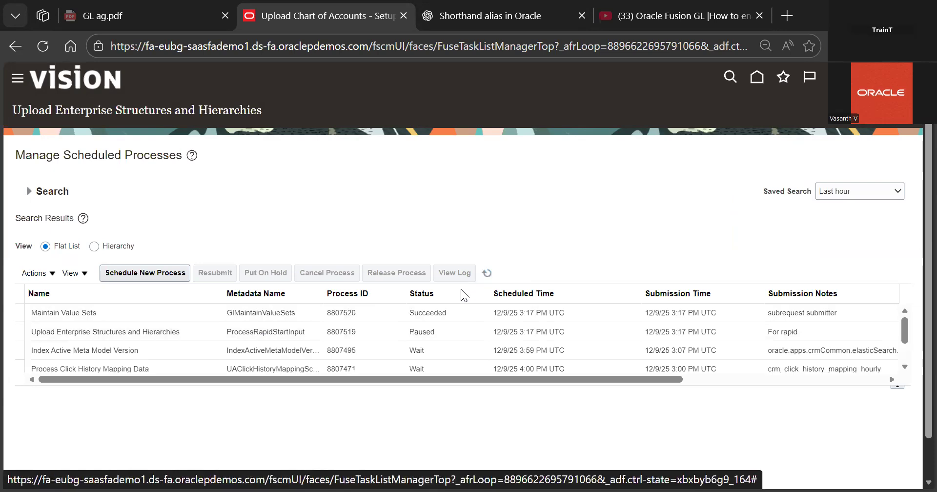
pyautogui.click(372, 325)
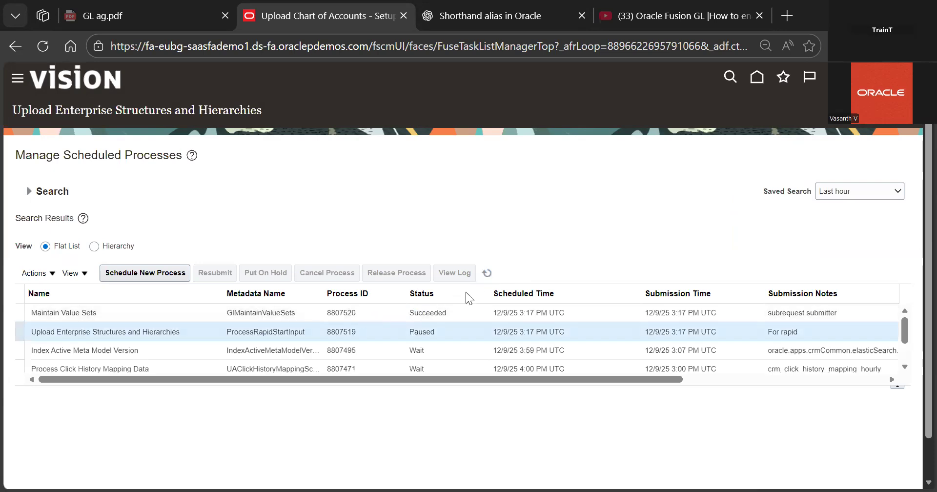
pyautogui.click(486, 277)
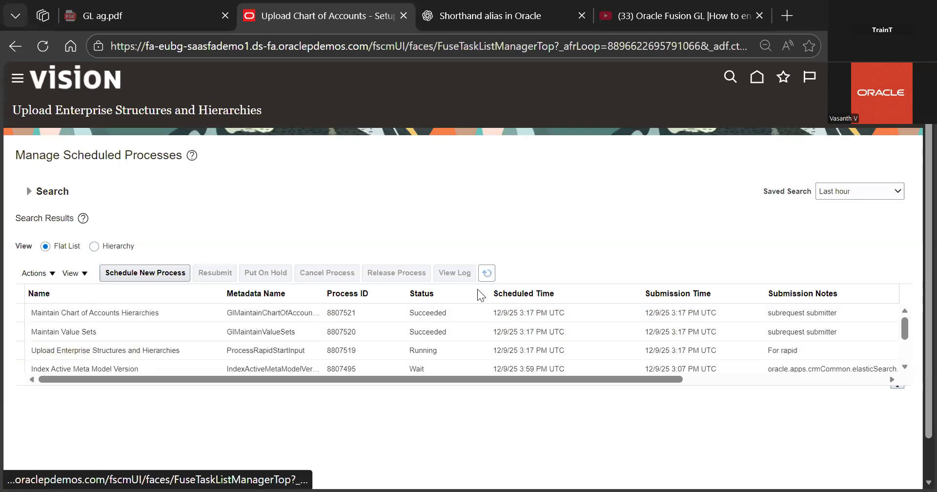
pyautogui.scroll(-3, 418, 344)
pyautogui.scroll(1, 418, 347)
pyautogui.click(423, 335)
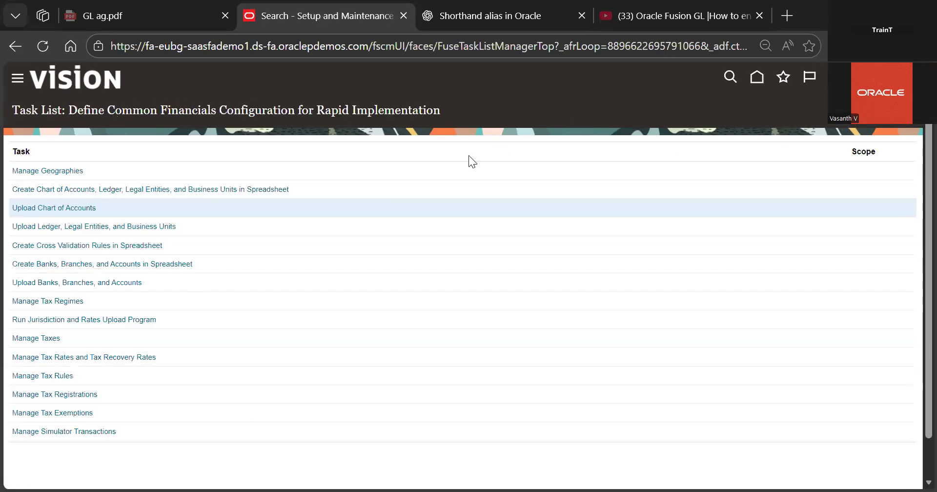
# - Open the Upload Ledger, Legal Entities, and Business Units task, dismiss the warning, and choose FinancialsCommonEntities.zip as the data file
pyautogui.click(114, 227)
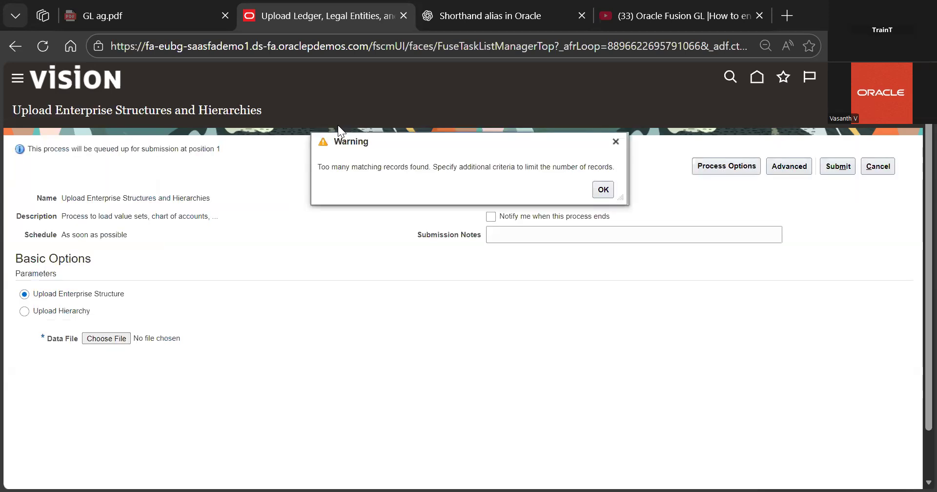
pyautogui.click(600, 188)
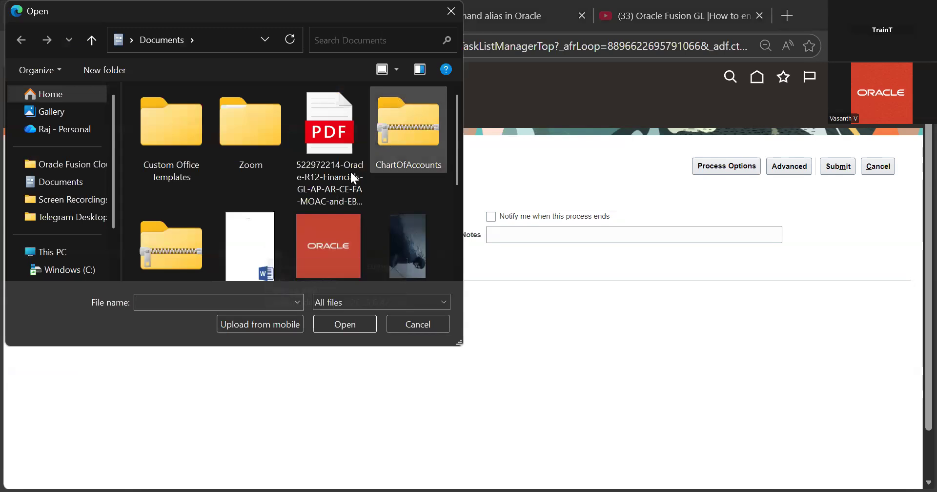
pyautogui.scroll(-3, 196, 149)
pyautogui.doubleClick(192, 142)
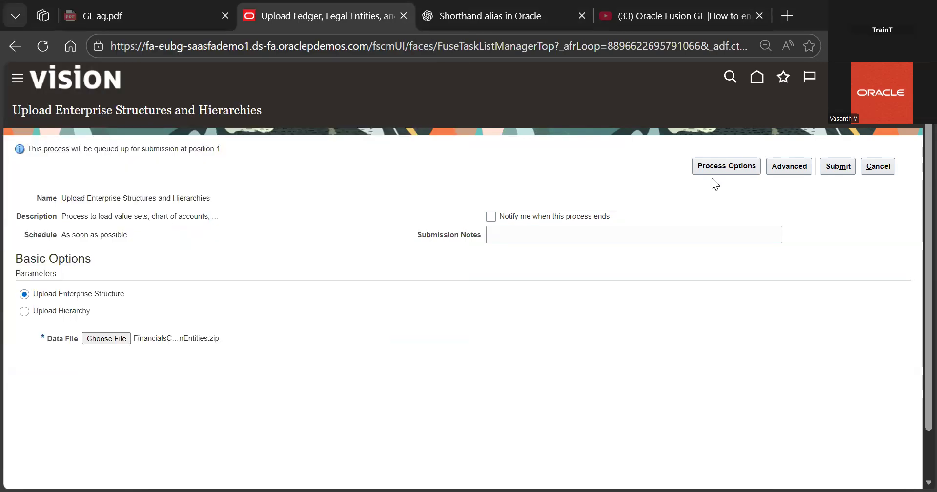
# - Enter "For Rapid" as the submission notes, submit the ledger, legal entities, and business units upload, and close the confirmation
pyautogui.click(682, 227)
pyautogui.write('For')
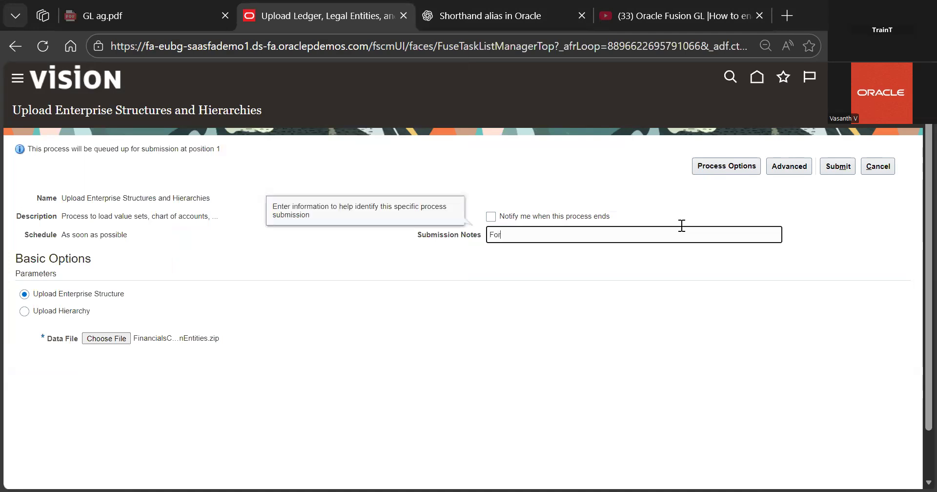
pyautogui.write(' Rapid')
pyautogui.click(838, 166)
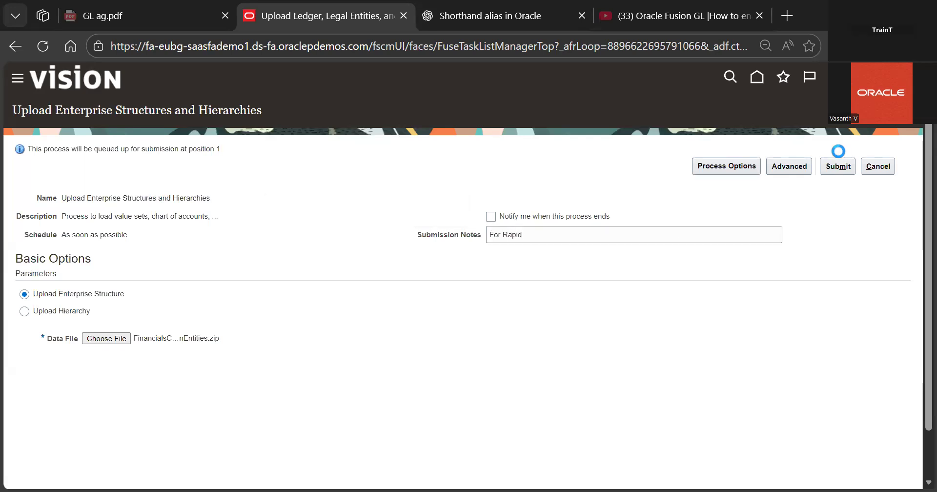
pyautogui.moveTo(838, 152); pyautogui.dragTo(837, 172)
pyautogui.click(836, 172)
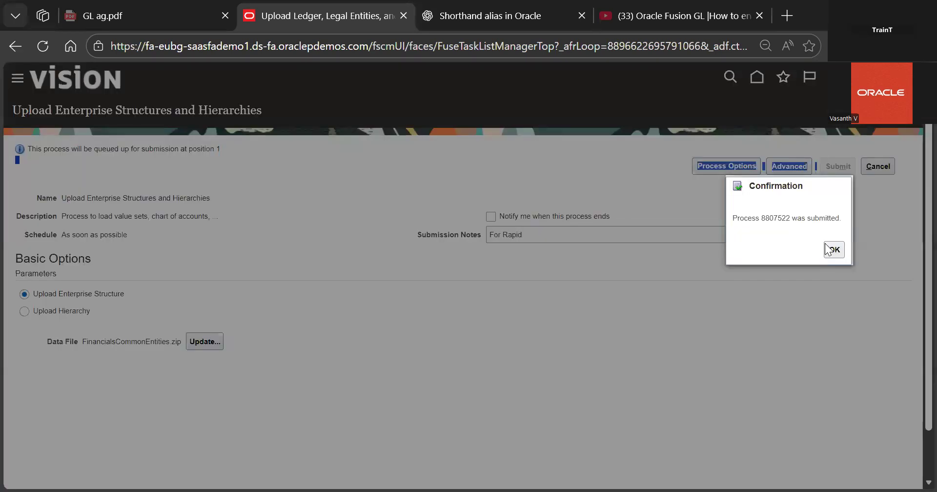
pyautogui.click(835, 249)
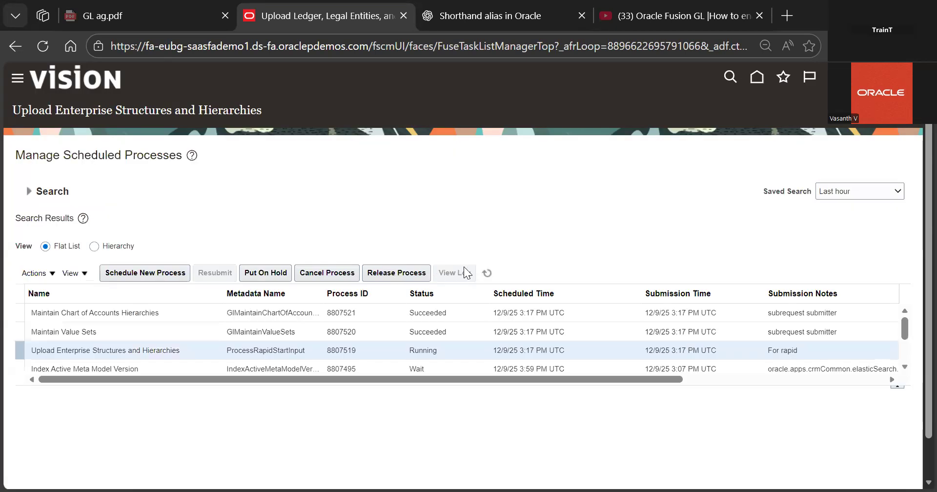
# - Refresh the scheduled processes list to check the ledger upload's status, and leave the page for the Financials setup
pyautogui.click(491, 272)
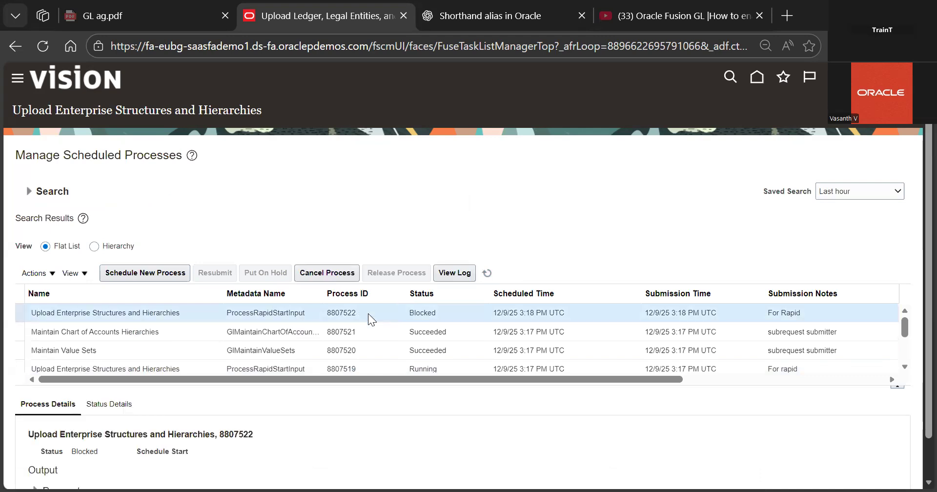
pyautogui.click(486, 274)
pyautogui.click(494, 278)
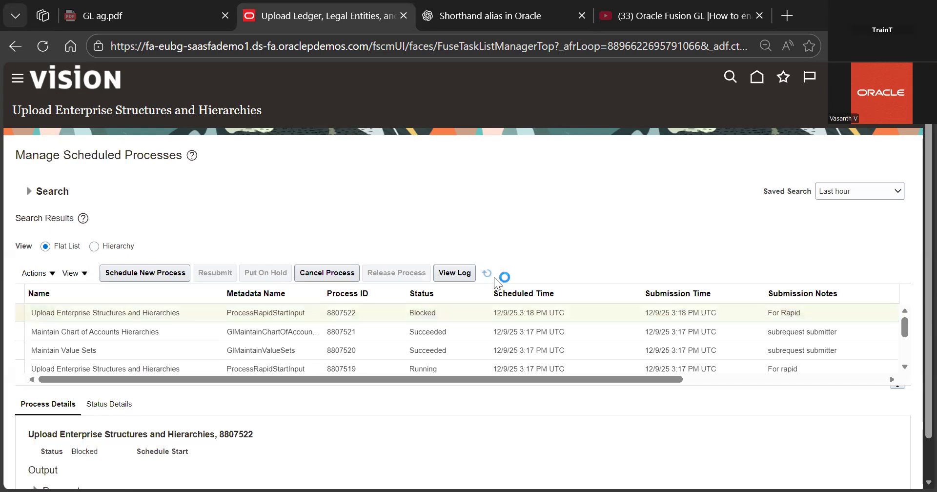
pyautogui.moveTo(455, 298); pyautogui.dragTo(404, 309)
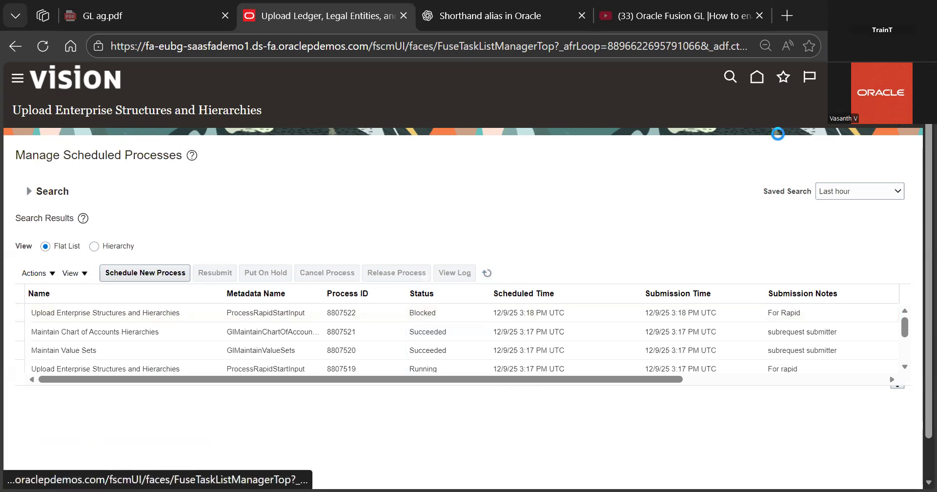
pyautogui.click(899, 111)
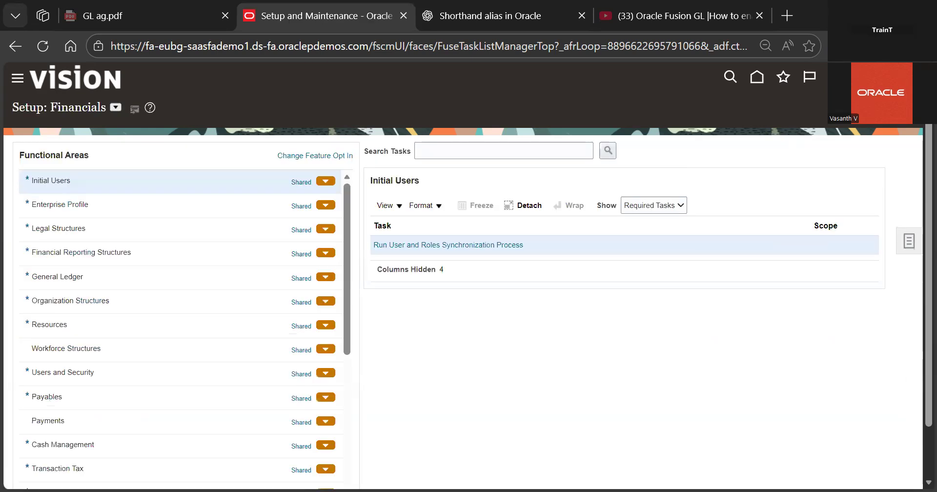
# - Leave the Financials setup page and sign back in to Oracle Cloud to reach the Fusion home page
pyautogui.click(827, 113)
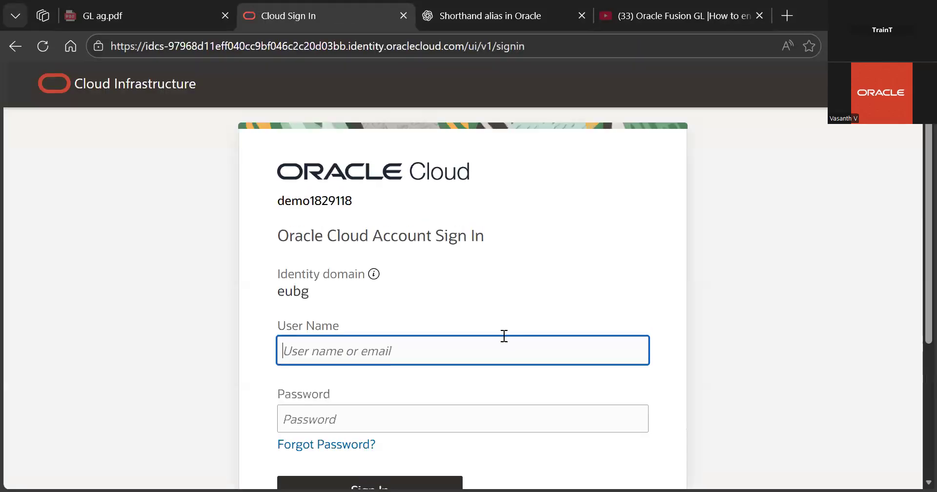
pyautogui.scroll(-2, 504, 335)
pyautogui.click(363, 374)
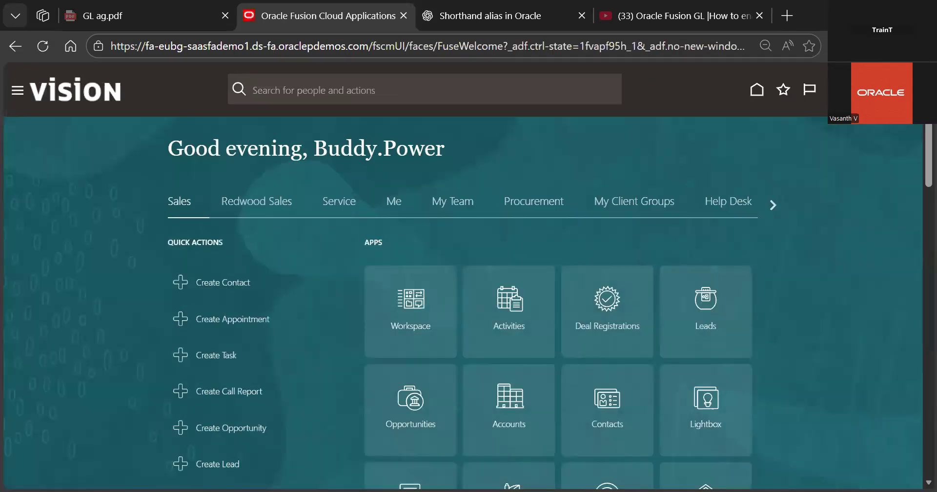
# - Open Setup and Maintenance from the Fusion home page
pyautogui.click(882, 91)
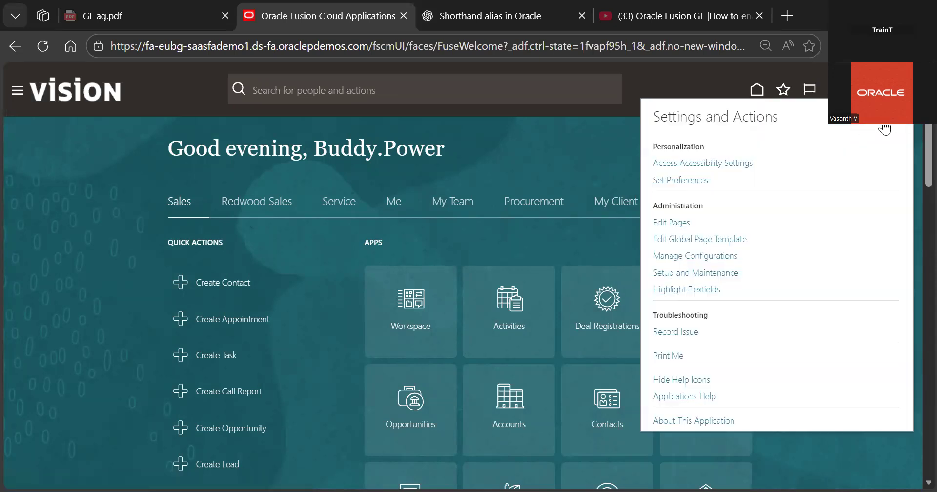
pyautogui.click(638, 157)
pyautogui.click(882, 91)
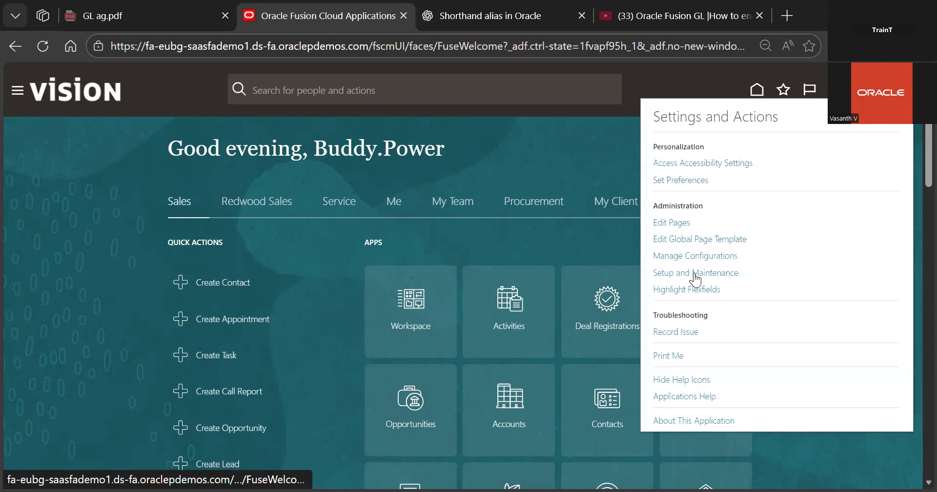
pyautogui.click(695, 278)
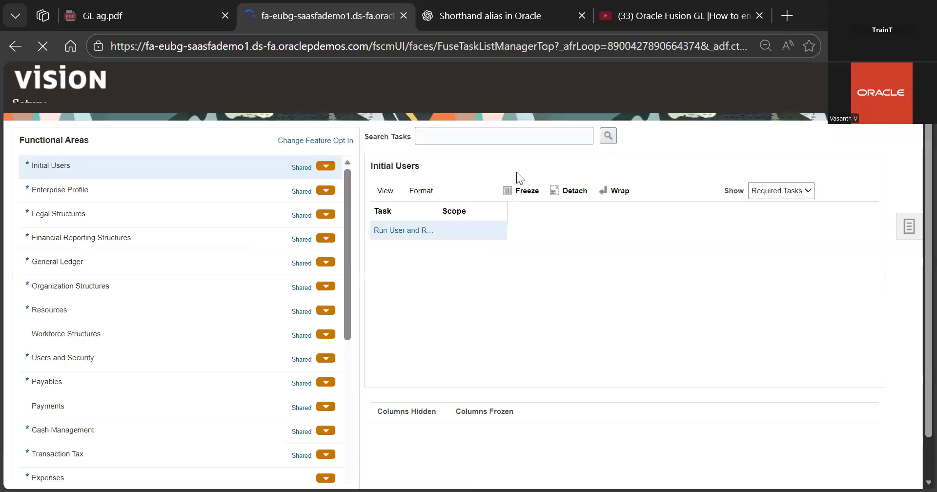
# - Search the Financials setup tasks for "Business" and open the Manage Business Unit task
pyautogui.click(532, 153)
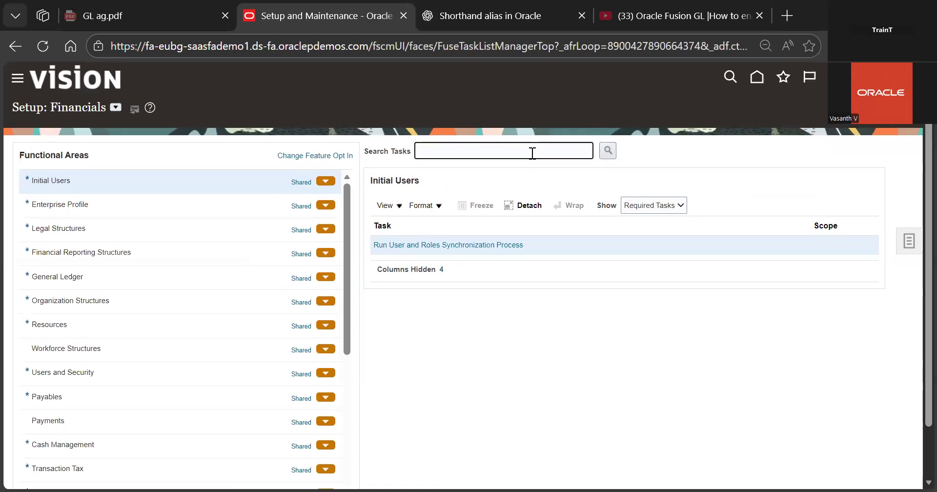
pyautogui.write('Business')
pyautogui.press('Return')
pyautogui.click(313, 255)
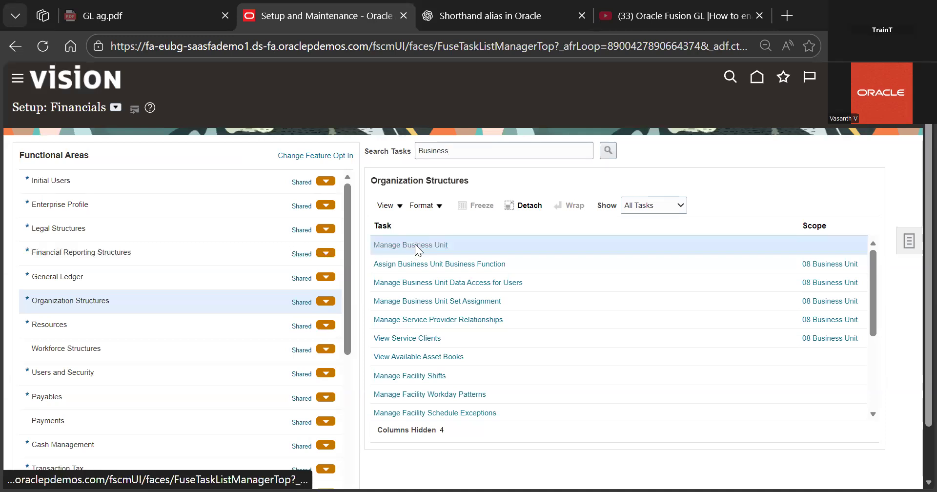
# - Search the business units by the name "Budd" and return to the Financials setup page
pyautogui.click(220, 176)
pyautogui.write('Bu')
pyautogui.write('si')
pyautogui.press('BackSpace')
pyautogui.press('BackSpace')
pyautogui.write('dd')
pyautogui.press('Return')
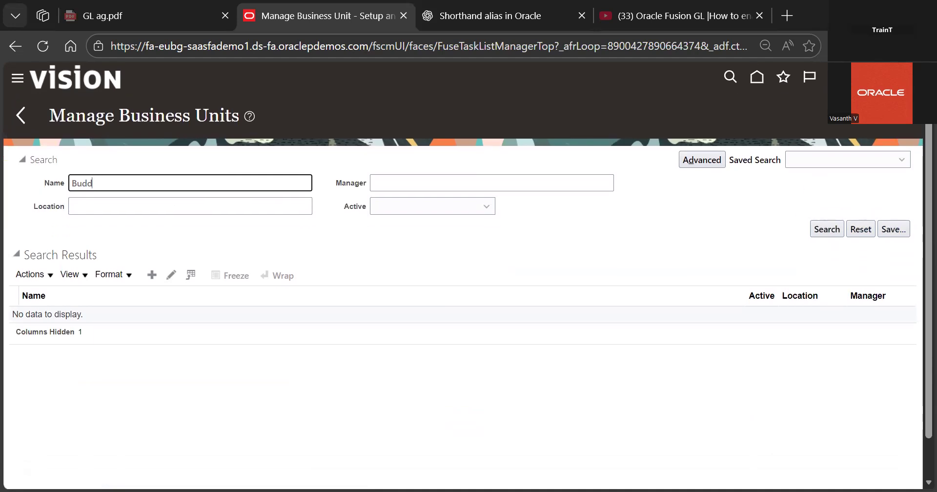
pyautogui.click(896, 116)
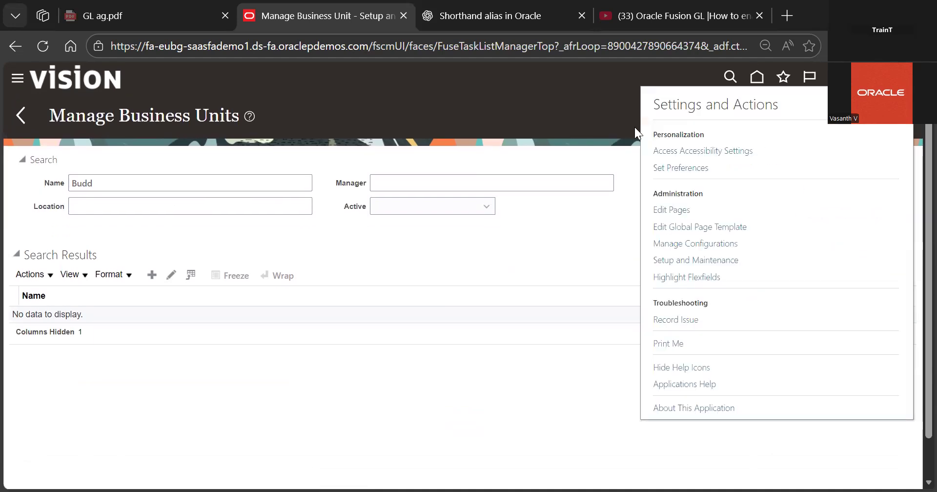
pyautogui.click(616, 129)
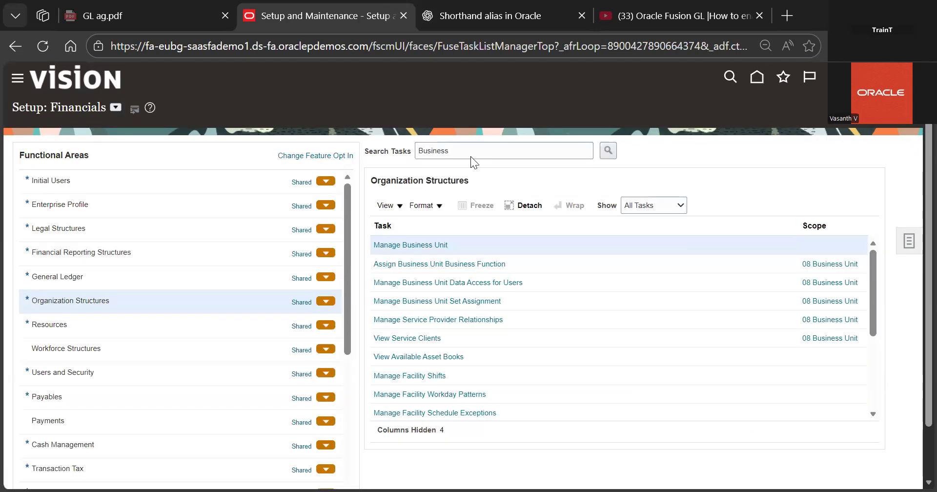
# - Search the setup tasks for "manage chart" and open the Manage Chart of Accounts Value Sets task
pyautogui.click(493, 151)
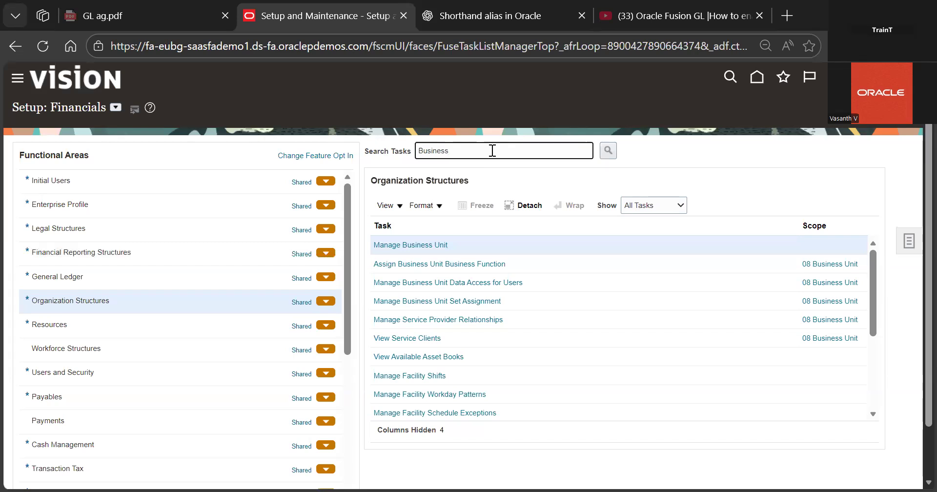
pyautogui.hotkey('ctrl', 'a')
pyautogui.press('BackSpace')
pyautogui.write('manage chart')
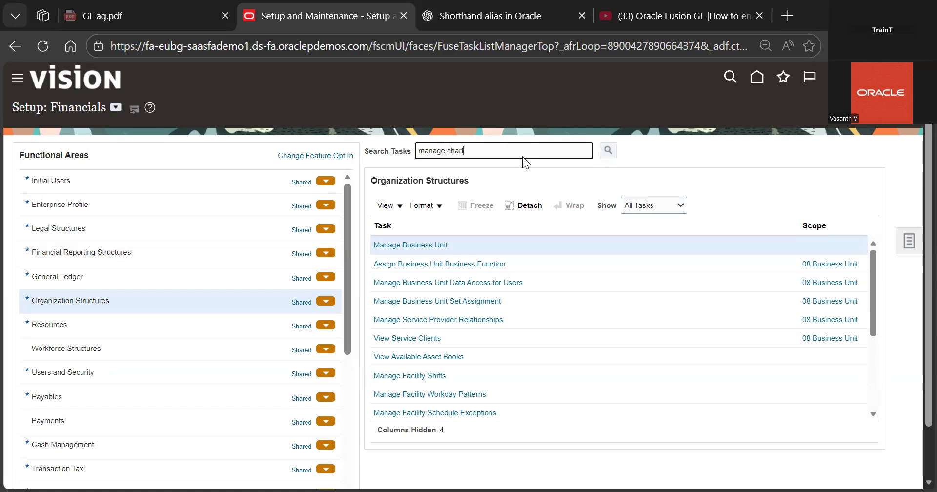
pyautogui.press('Return')
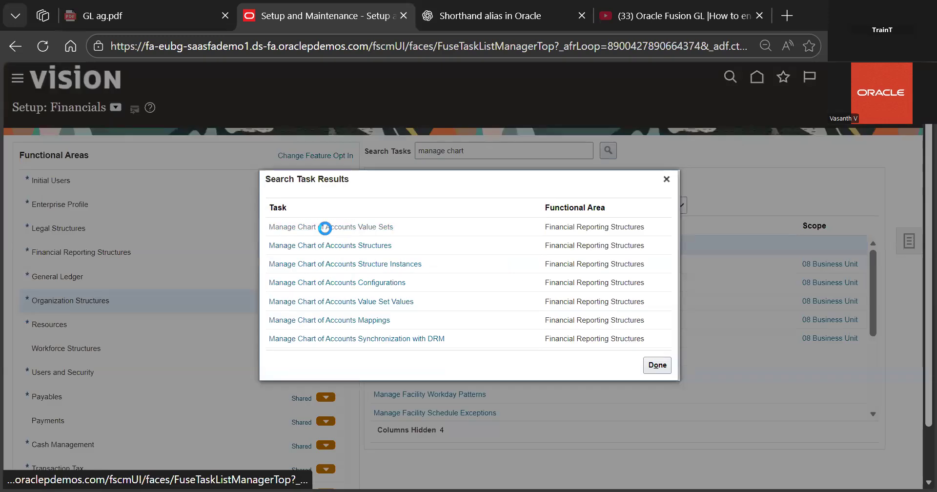
pyautogui.click(324, 228)
pyautogui.click(408, 243)
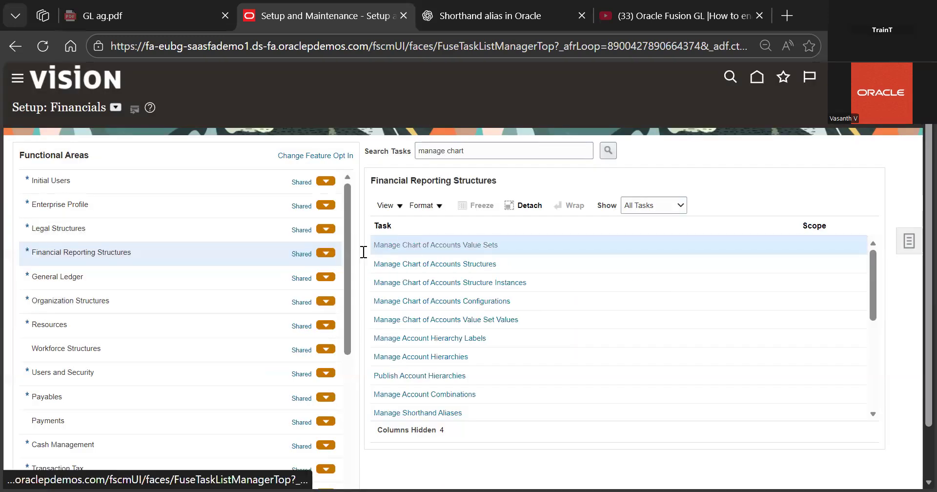
# - Search the chart of accounts value sets by the value set code "BDY"
pyautogui.click(251, 166)
pyautogui.write('BUD')
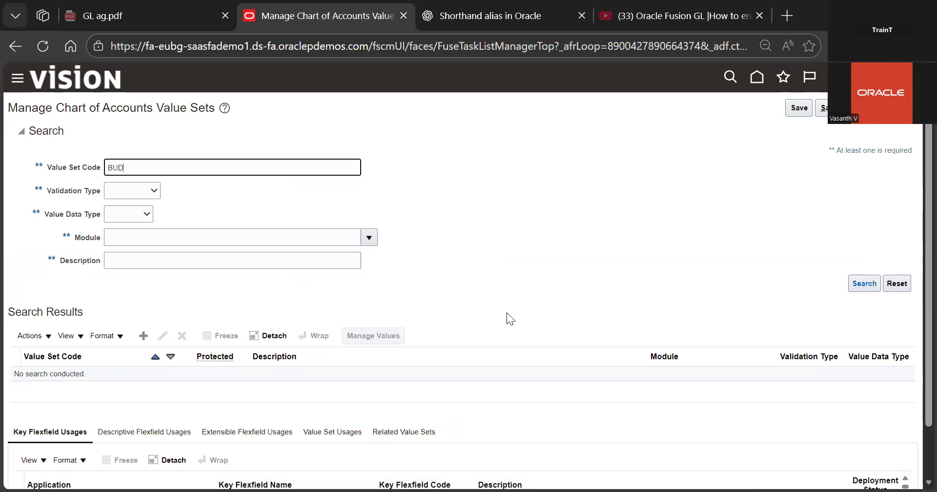
pyautogui.press('BackSpace')
pyautogui.write('Y')
pyautogui.press('BackSpace')
pyautogui.press('BackSpace')
pyautogui.write('DY')
pyautogui.click(864, 283)
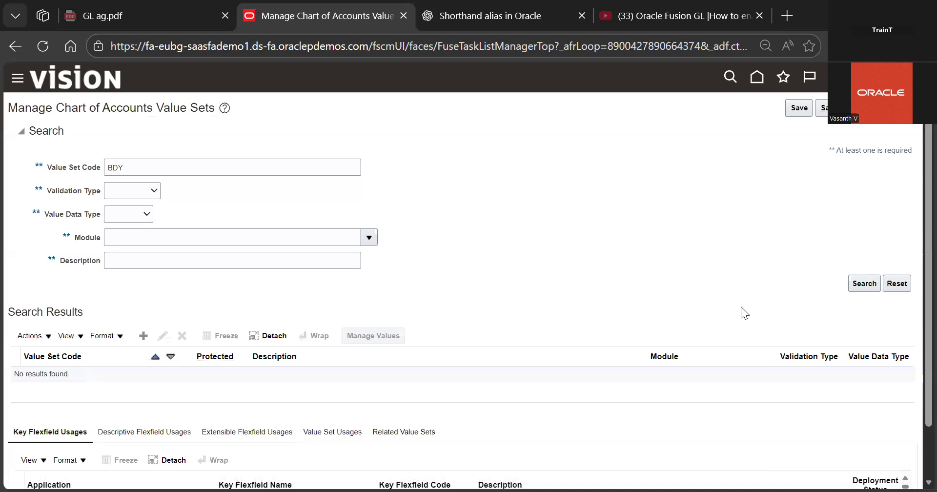
# - Clear the value set code and search for value sets in the General Ledger module instead
pyautogui.scroll(-1, 741, 306)
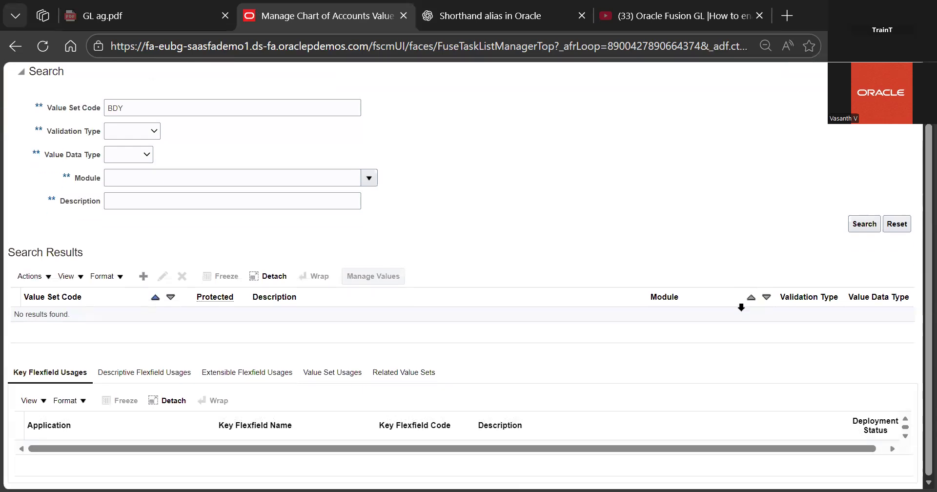
pyautogui.doubleClick(215, 108)
pyautogui.press('BackSpace')
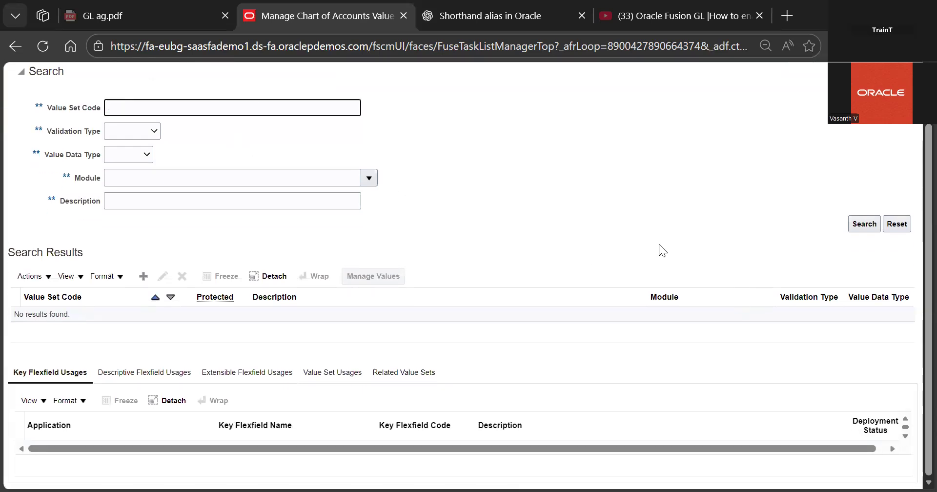
pyautogui.click(863, 225)
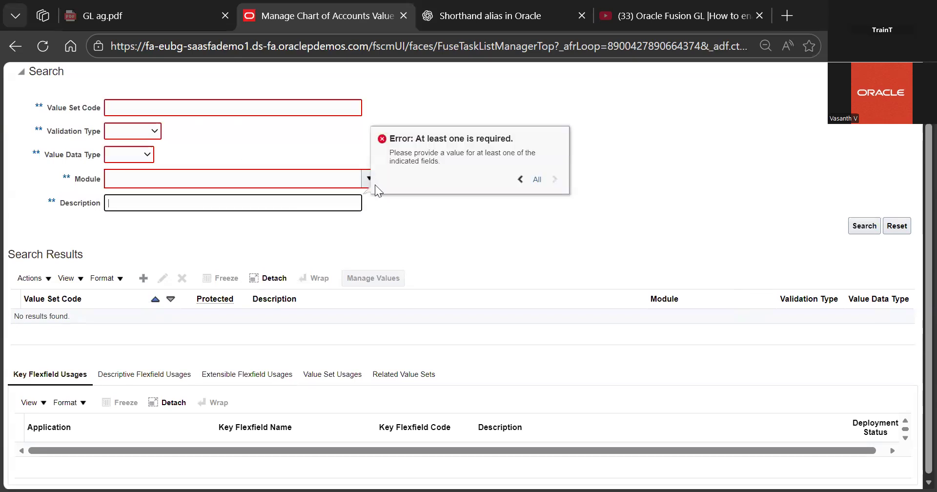
pyautogui.click(363, 179)
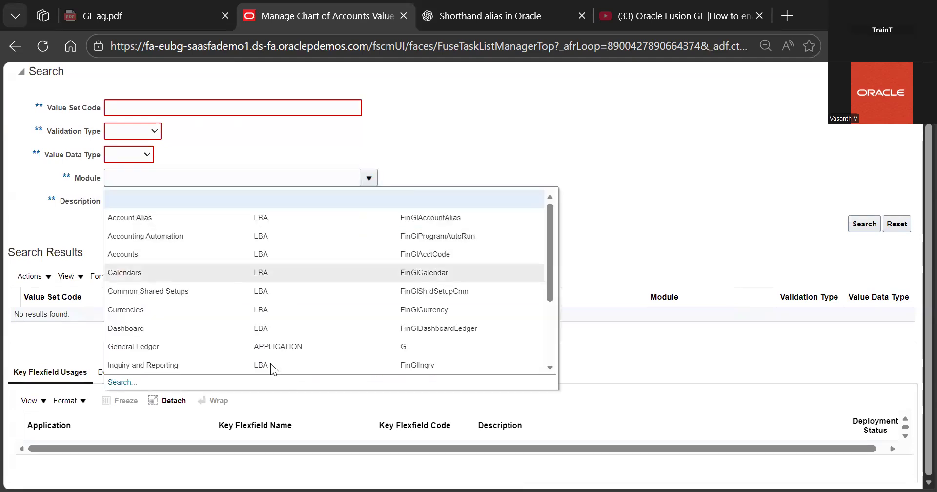
pyautogui.click(293, 346)
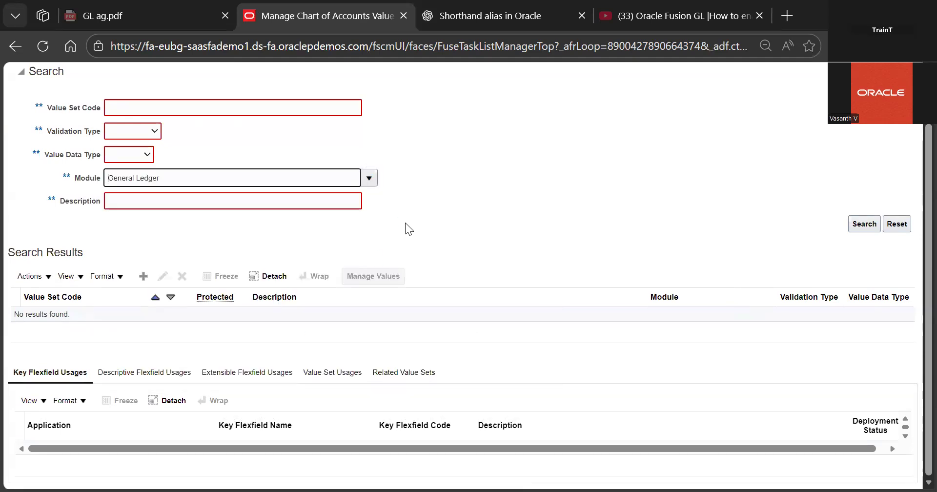
pyautogui.click(851, 224)
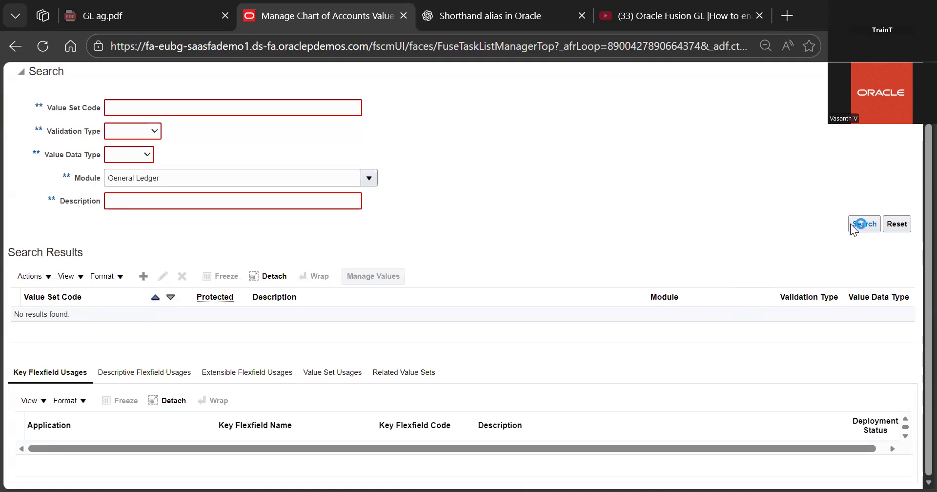
# - Look through the General Ledger value sets for the ones belonging to the BDY primary ledger
pyautogui.scroll(-3, 697, 228)
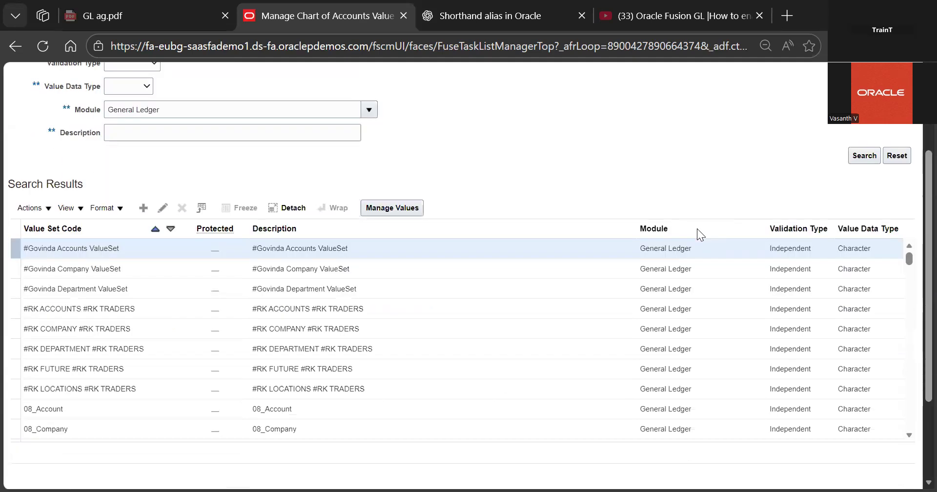
pyautogui.scroll(-1, 606, 312)
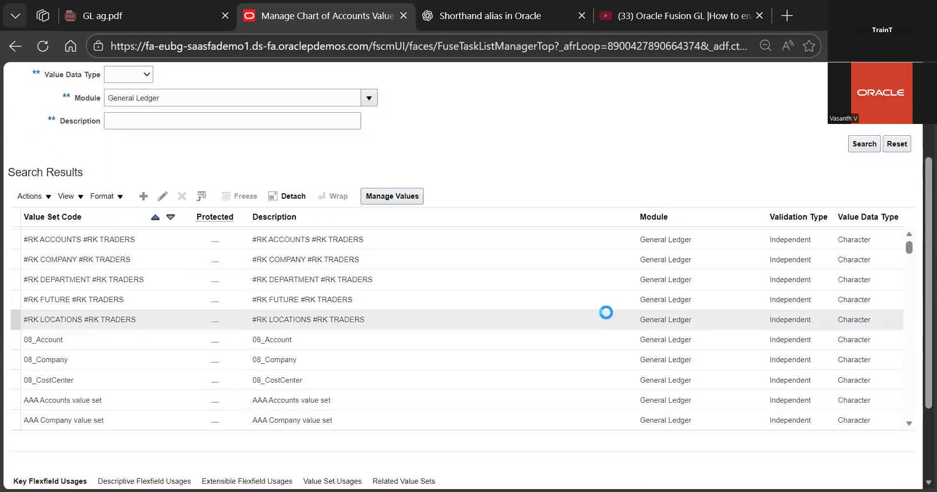
pyautogui.scroll(-1, 606, 312)
pyautogui.scroll(-1, 606, 313)
pyautogui.scroll(-4, 606, 312)
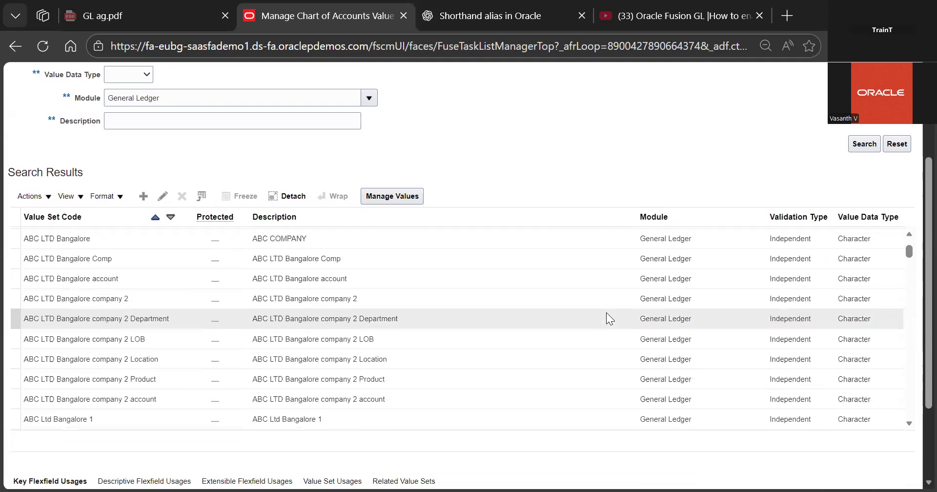
pyautogui.scroll(-3, 606, 314)
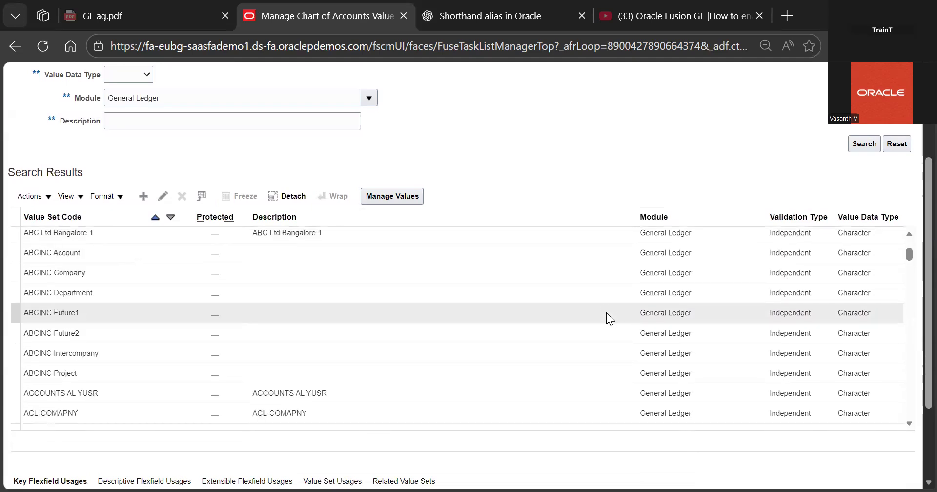
pyautogui.scroll(-2, 606, 313)
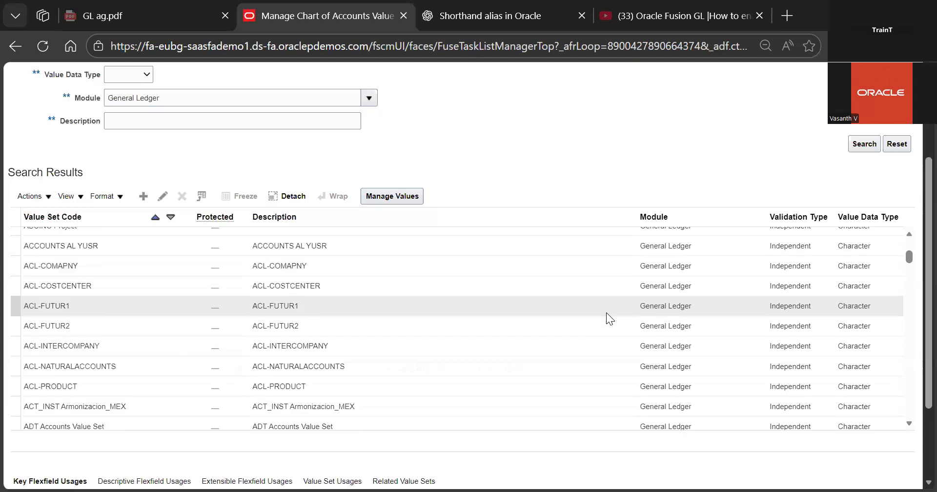
pyautogui.scroll(-3, 606, 312)
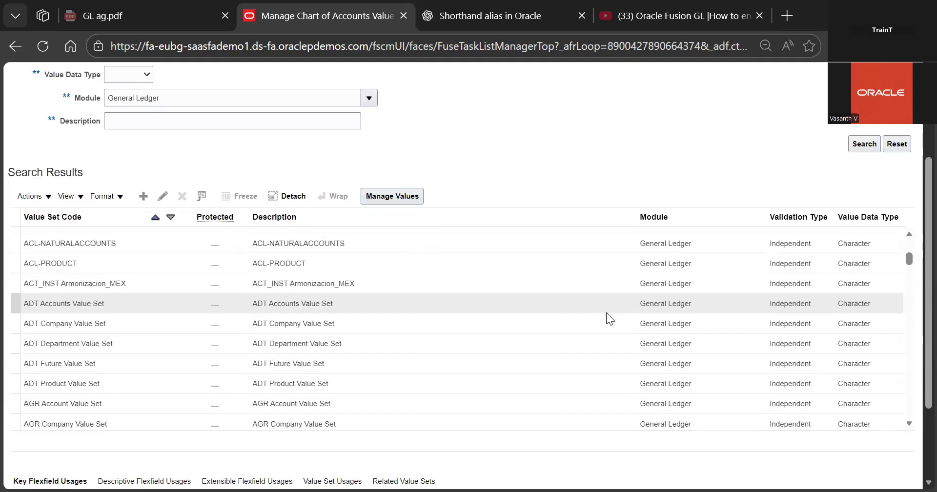
pyautogui.scroll(-3, 606, 312)
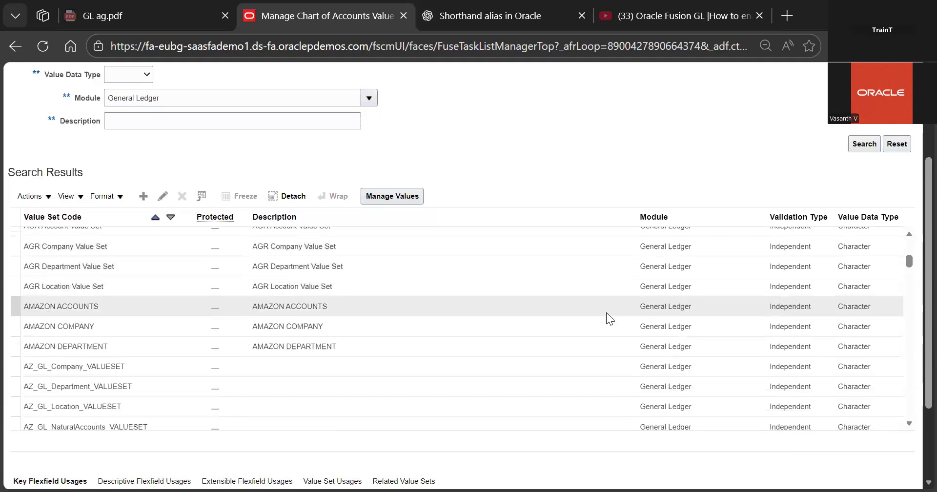
pyautogui.scroll(-2, 606, 313)
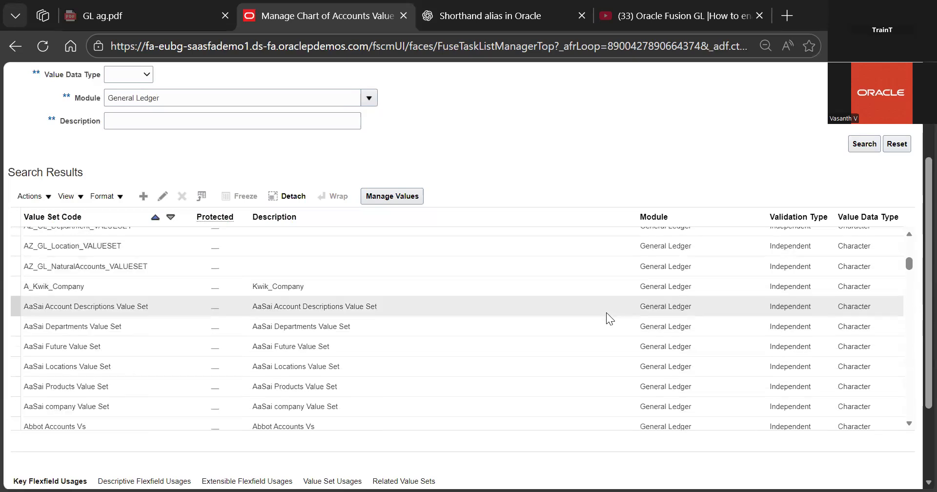
pyautogui.scroll(-3, 606, 312)
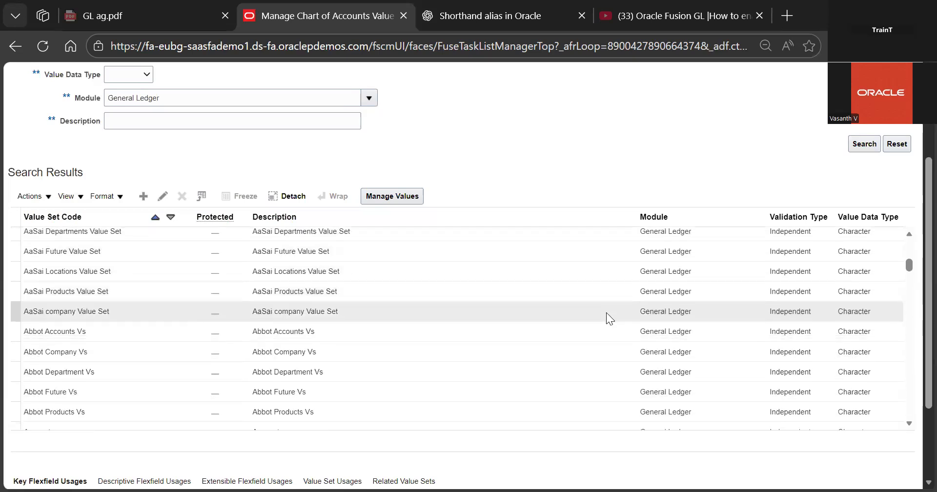
pyautogui.scroll(-2, 606, 314)
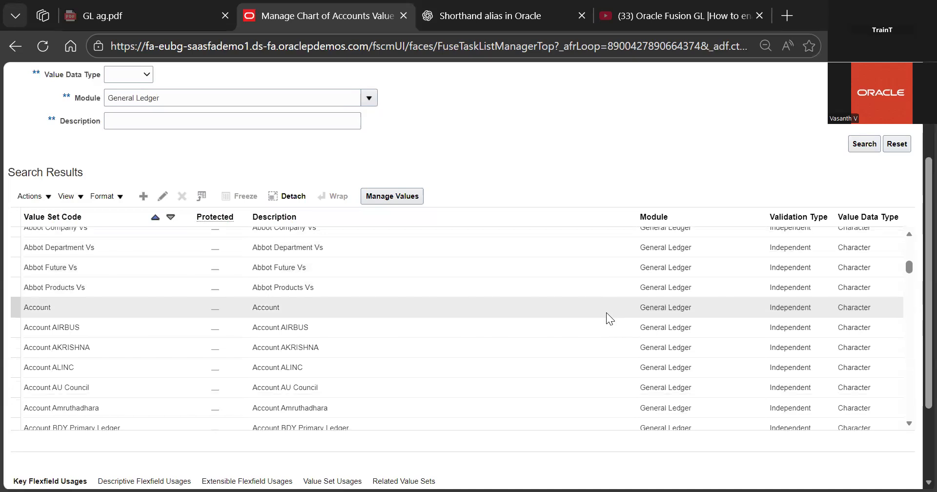
pyautogui.scroll(-3, 606, 312)
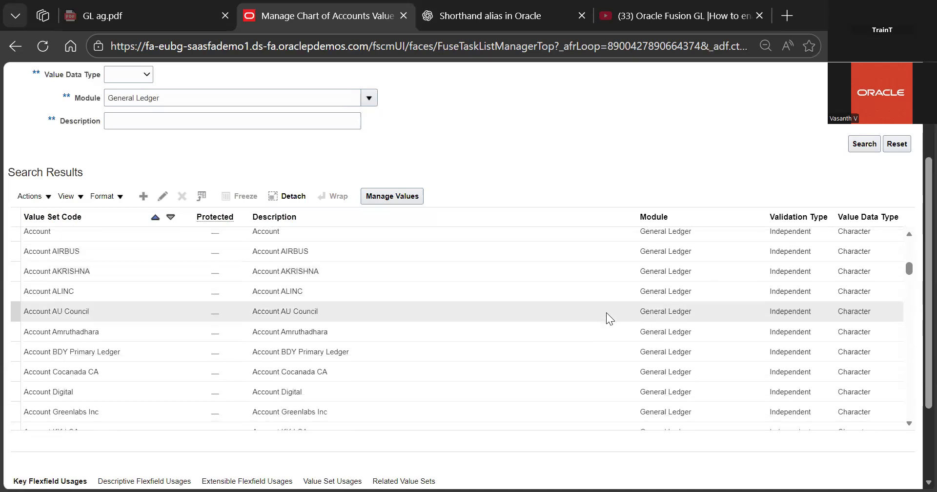
pyautogui.scroll(-5, 606, 312)
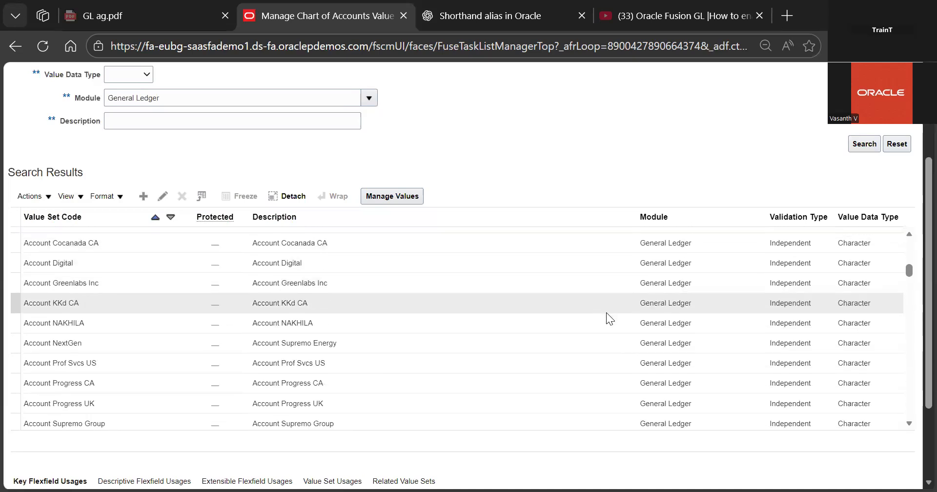
pyautogui.scroll(-2, 606, 313)
pyautogui.scroll(-5, 606, 313)
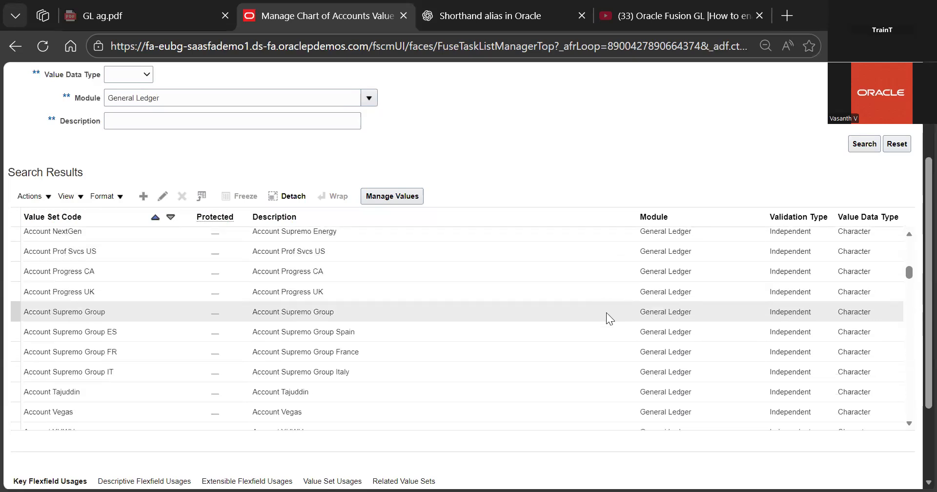
pyautogui.scroll(-1, 606, 318)
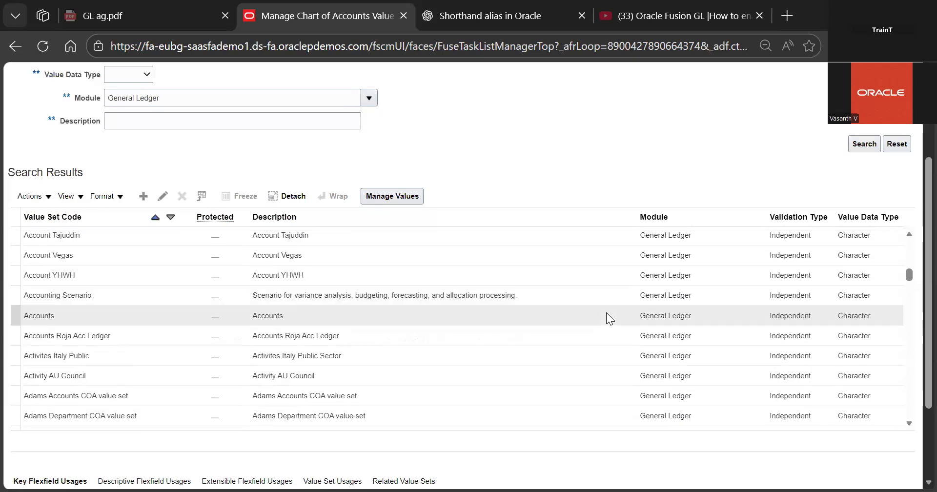
pyautogui.scroll(-2, 606, 316)
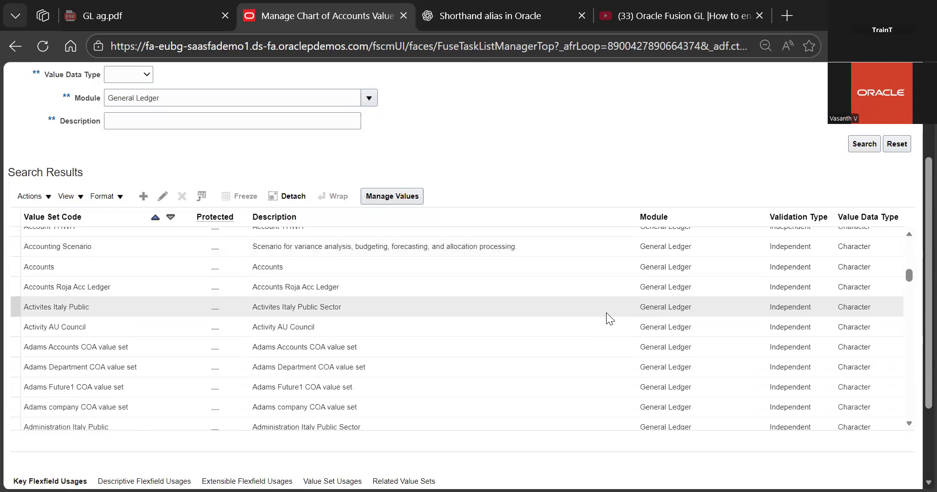
# - Find the Company BDY Primary Ledger value set among the General Ledger value sets and open its values
pyautogui.scroll(-2, 607, 313)
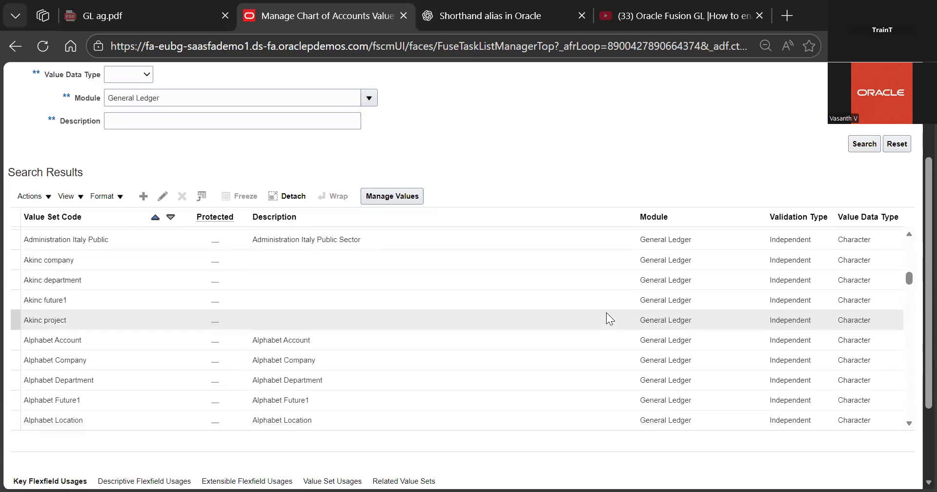
pyautogui.scroll(-2, 606, 312)
pyautogui.scroll(-2, 606, 313)
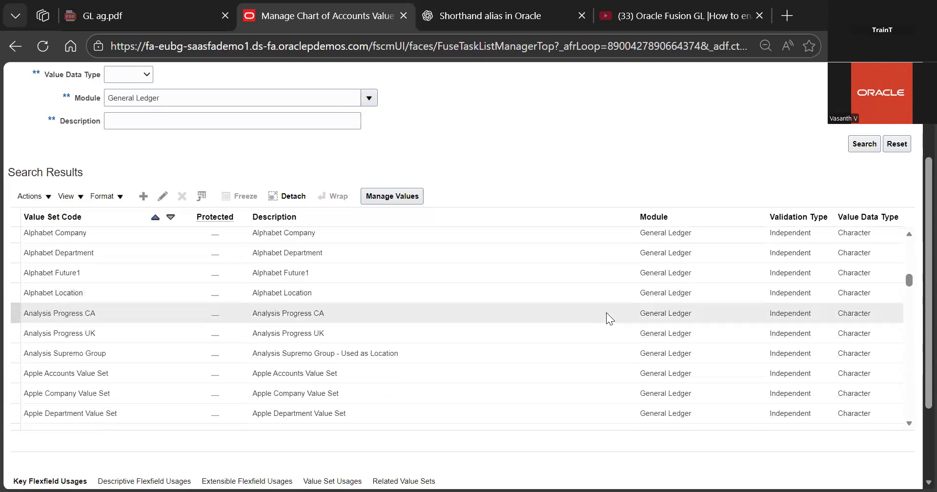
pyautogui.scroll(-3, 606, 312)
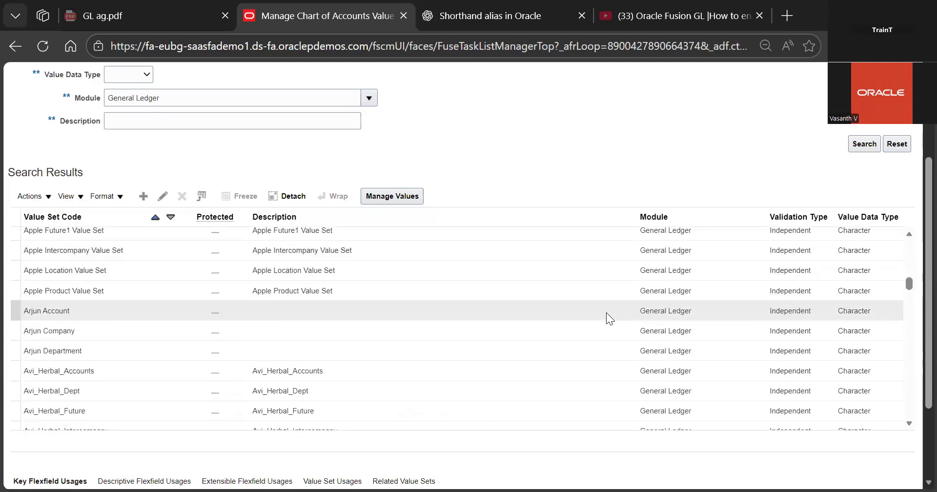
pyautogui.scroll(-2, 606, 312)
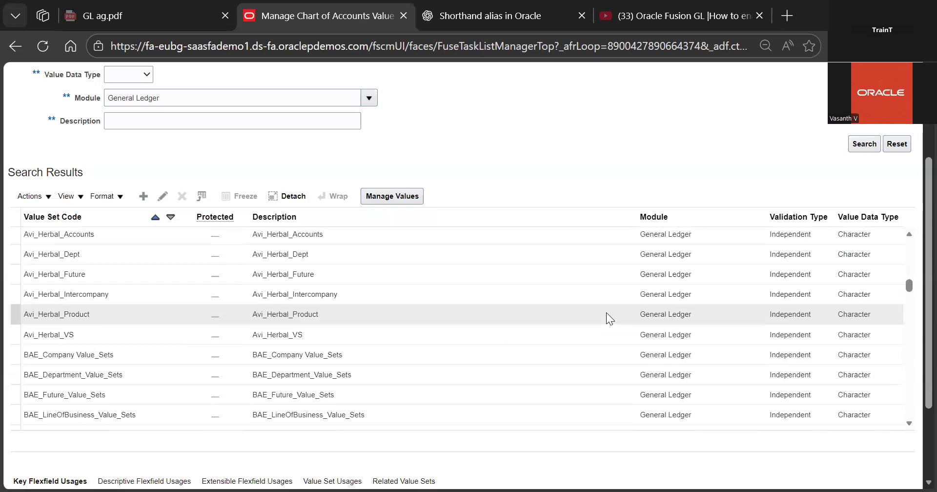
pyautogui.scroll(-3, 606, 313)
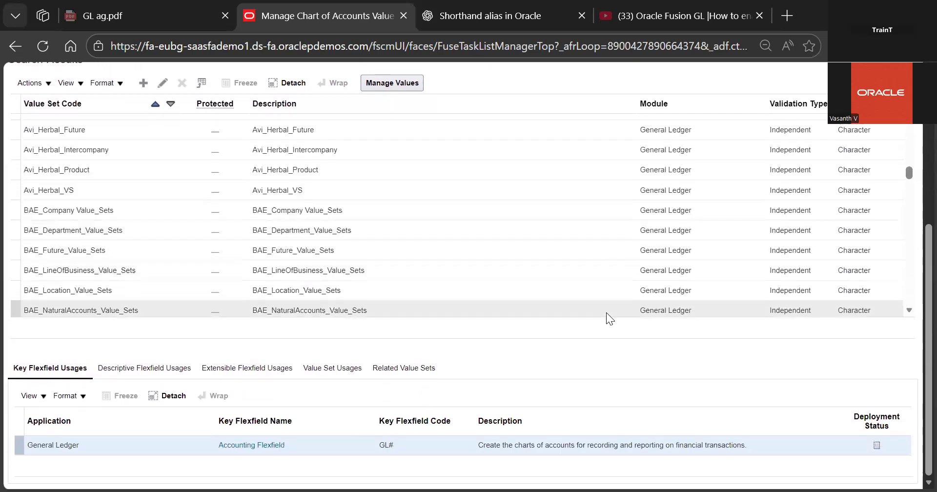
pyautogui.scroll(-3, 473, 279)
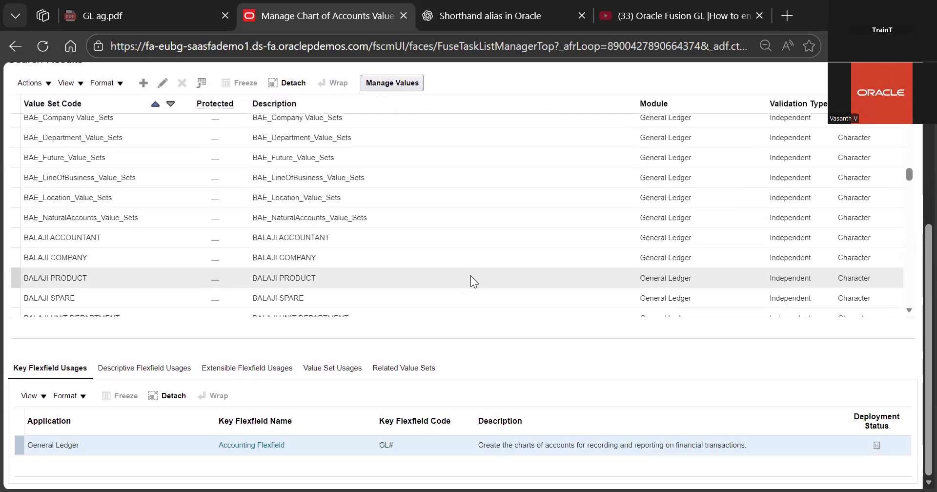
pyautogui.scroll(-5, 472, 277)
pyautogui.scroll(-4, 470, 275)
pyautogui.scroll(-5, 471, 275)
pyautogui.scroll(-4, 471, 275)
pyautogui.scroll(-5, 472, 280)
pyautogui.scroll(-4, 472, 277)
pyautogui.scroll(-2, 471, 275)
pyautogui.scroll(-3, 471, 282)
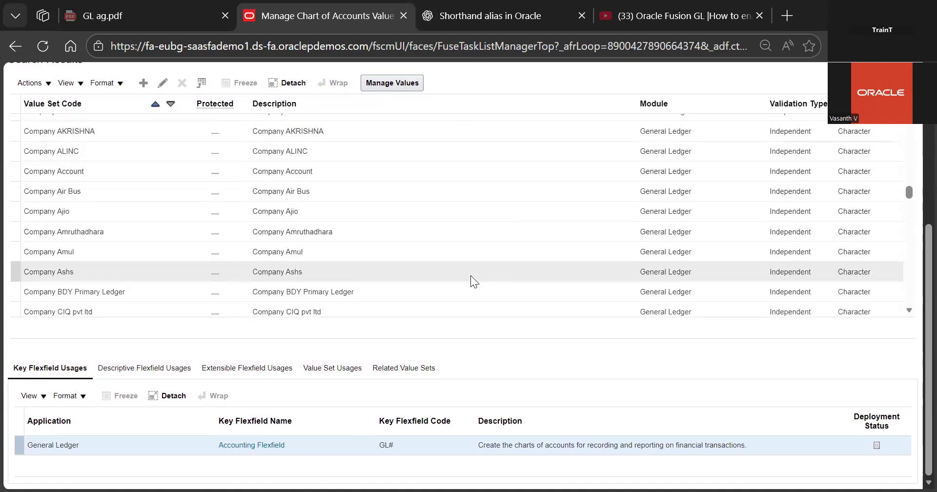
pyautogui.click(410, 253)
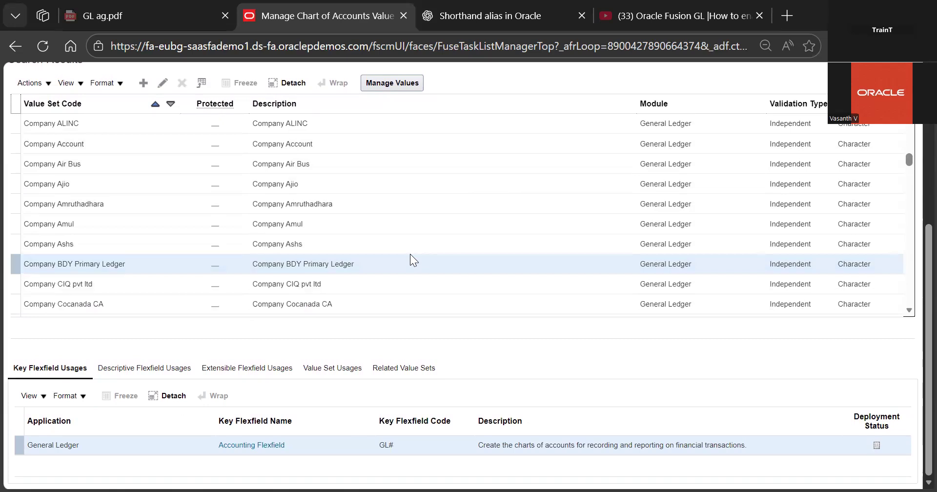
pyautogui.click(393, 263)
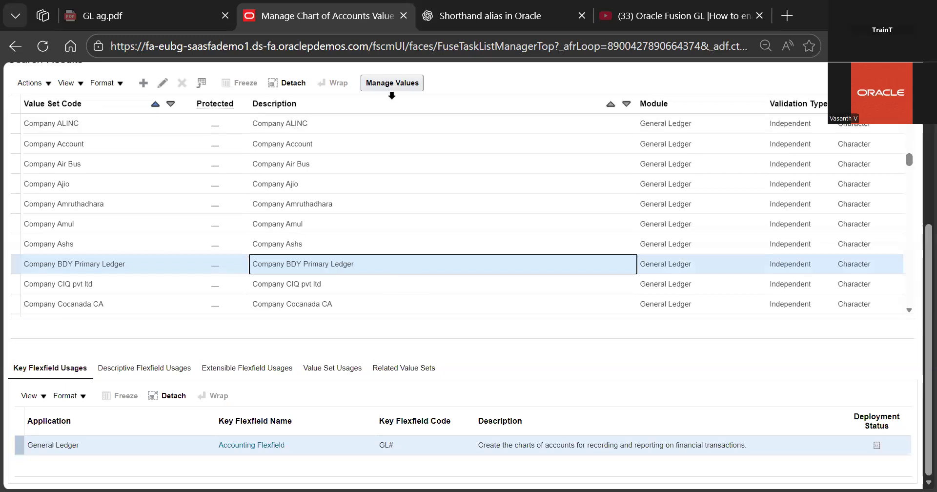
pyautogui.click(398, 93)
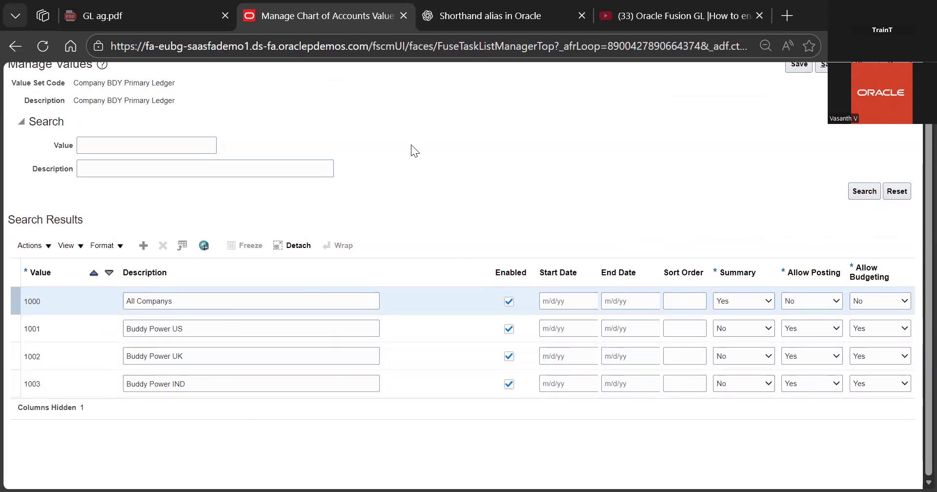
# - Leave the value sets and open the Manage Chart of Accounts Structures task
pyautogui.scroll(1, 411, 144)
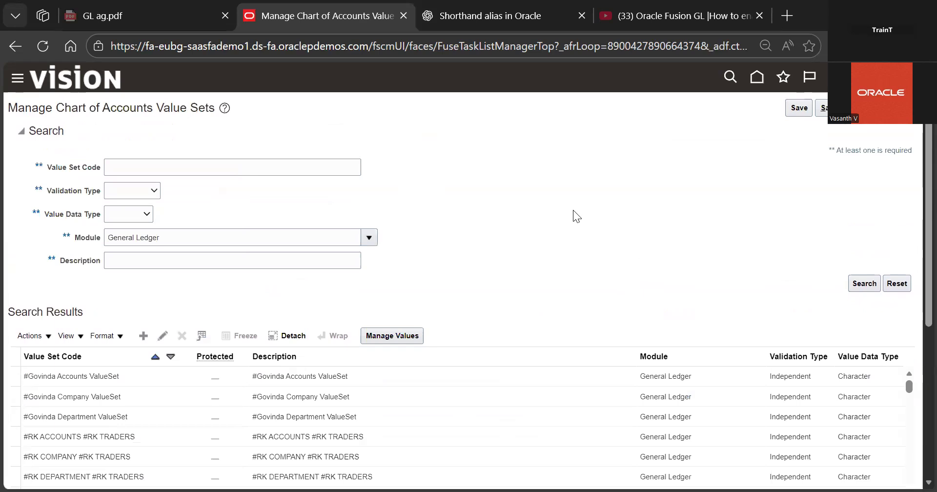
pyautogui.scroll(-3, 574, 215)
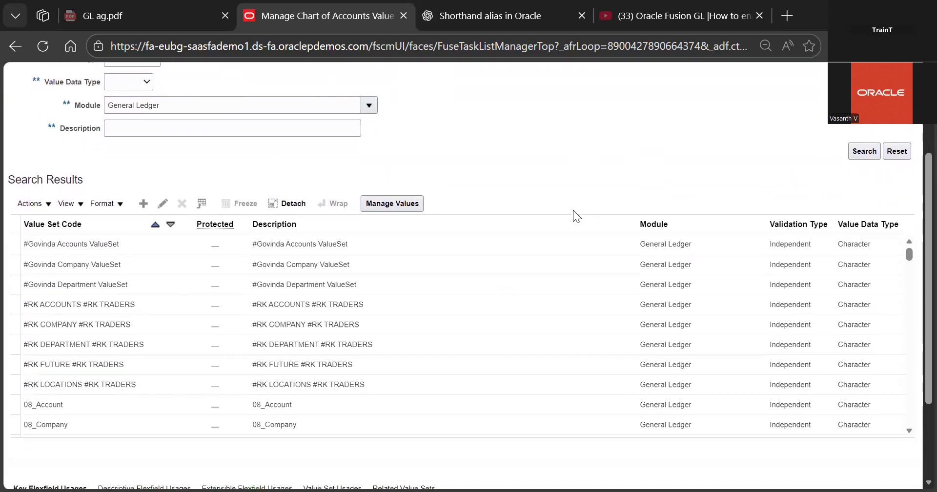
pyautogui.scroll(3, 573, 210)
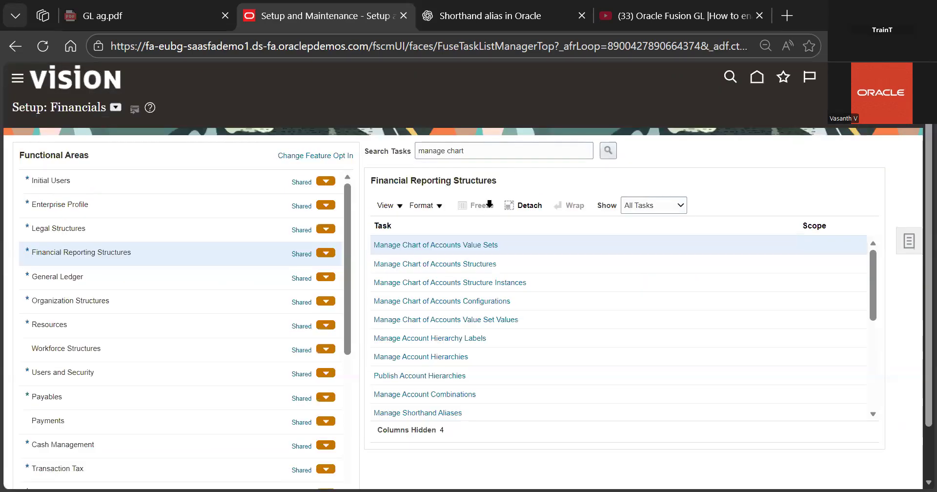
pyautogui.click(467, 264)
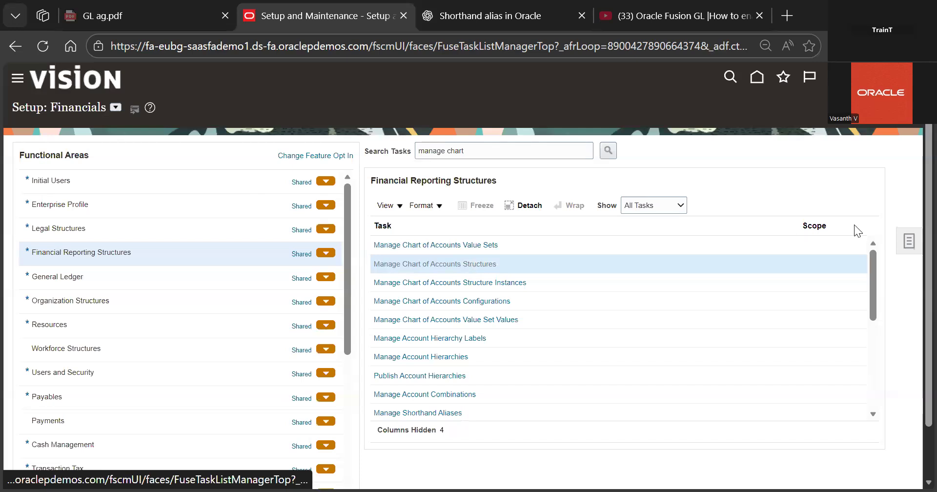
# - Open the key flexfield structure search and search for structures by the name "BU"
pyautogui.click(863, 224)
pyautogui.click(329, 276)
pyautogui.click(251, 195)
pyautogui.write('BU')
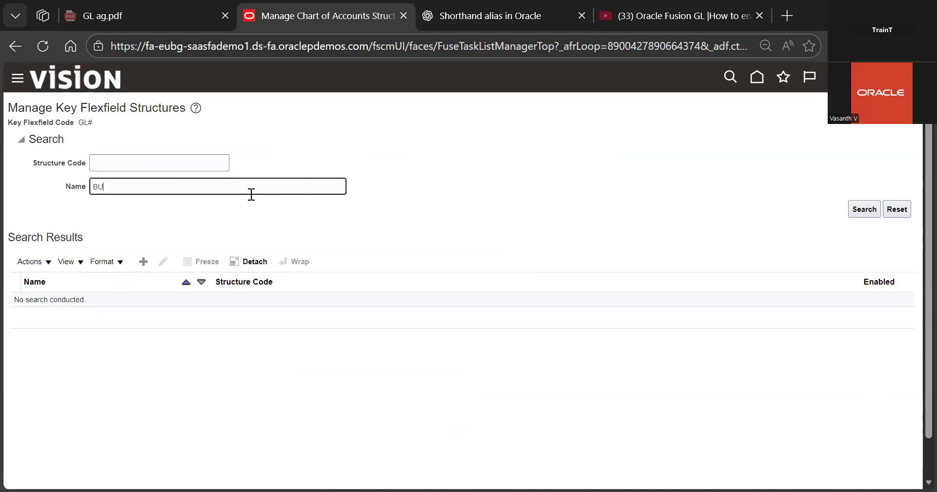
pyautogui.press('Return')
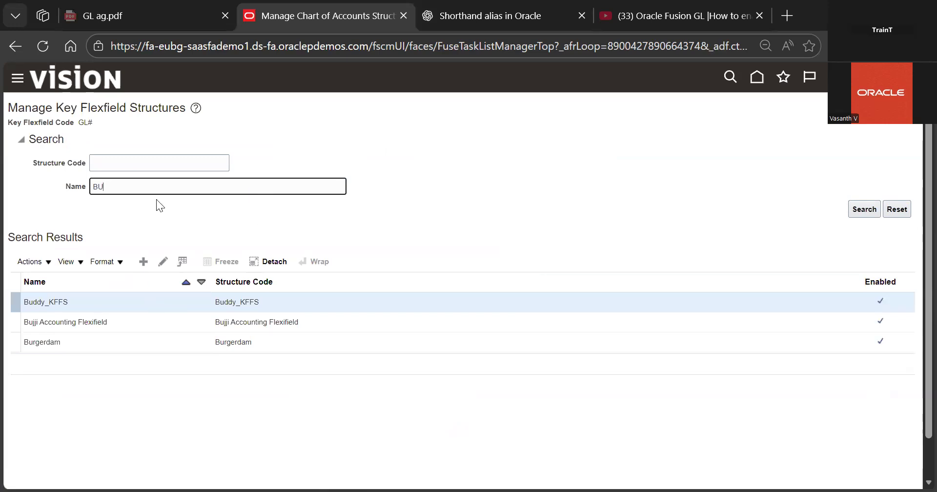
# - Replace the structure name criterion with "Primary" and run the search
pyautogui.hotkey('ctrl', 'a')
pyautogui.press('BackSpace')
pyautogui.write('Primary')
pyautogui.press('Return')
# - Search the key flexfield structures by the name "BDY" and open the BDY Primary Ledger structure for editing
pyautogui.click(174, 188)
pyautogui.press('BackSpace')
pyautogui.press('BackSpace')
pyautogui.press('BackSpace')
pyautogui.press('BackSpace')
pyautogui.press('BackSpace')
pyautogui.press('BackSpace')
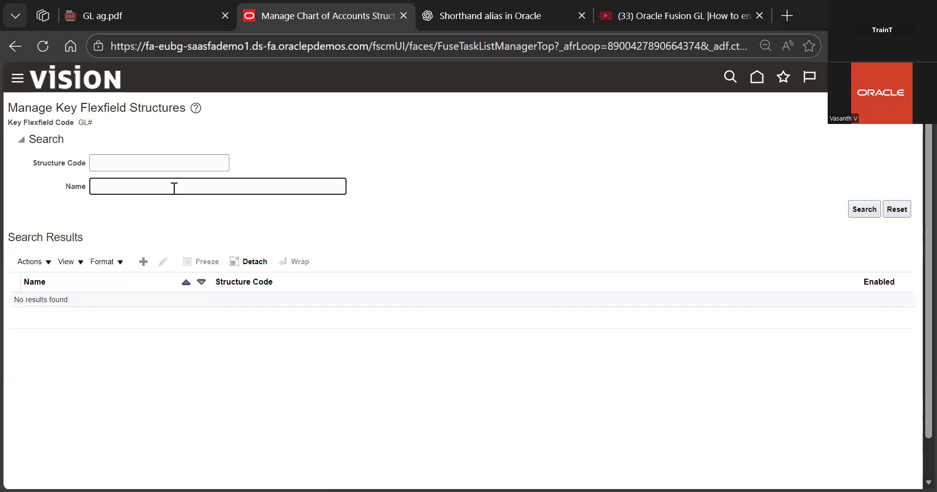
pyautogui.write('BDY')
pyautogui.press('Return')
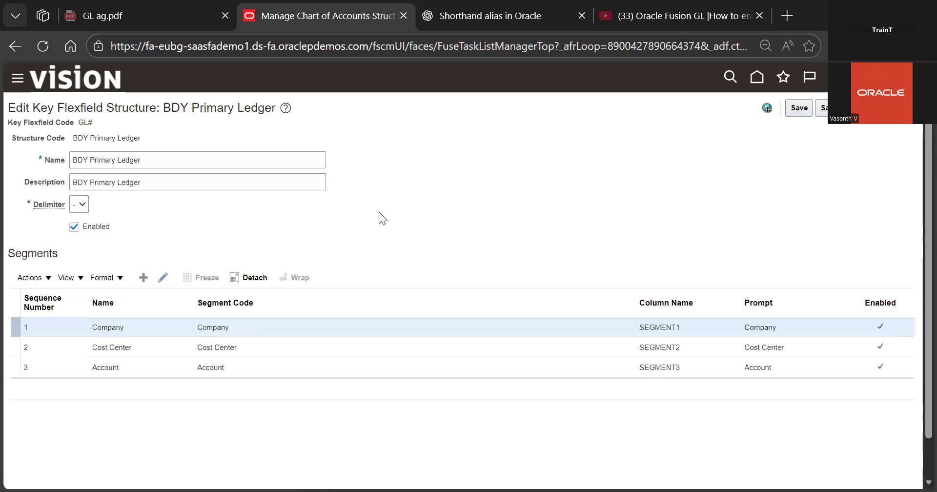
# - Review the BDY Primary Ledger structure's name and its list of segments
pyautogui.tripleClick(246, 153)
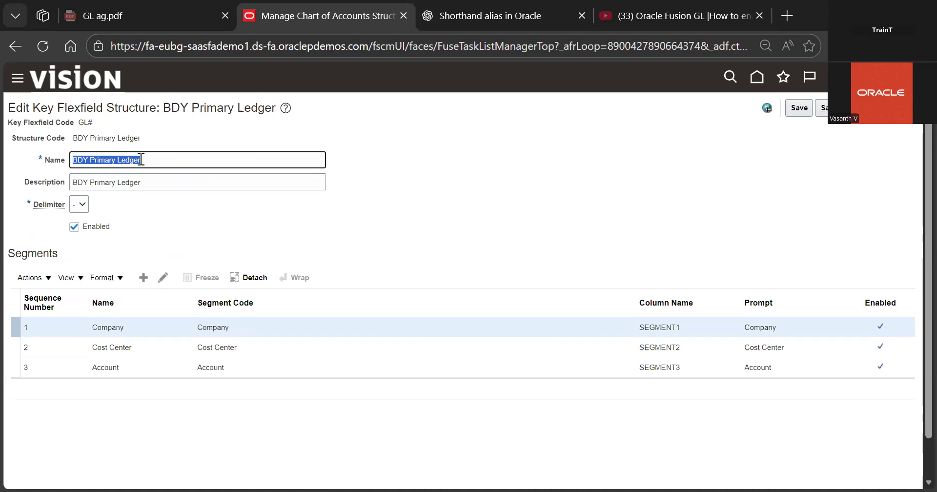
pyautogui.click(176, 157)
pyautogui.hotkey('ctrl', 'shift', 'Left')
pyautogui.click(259, 155)
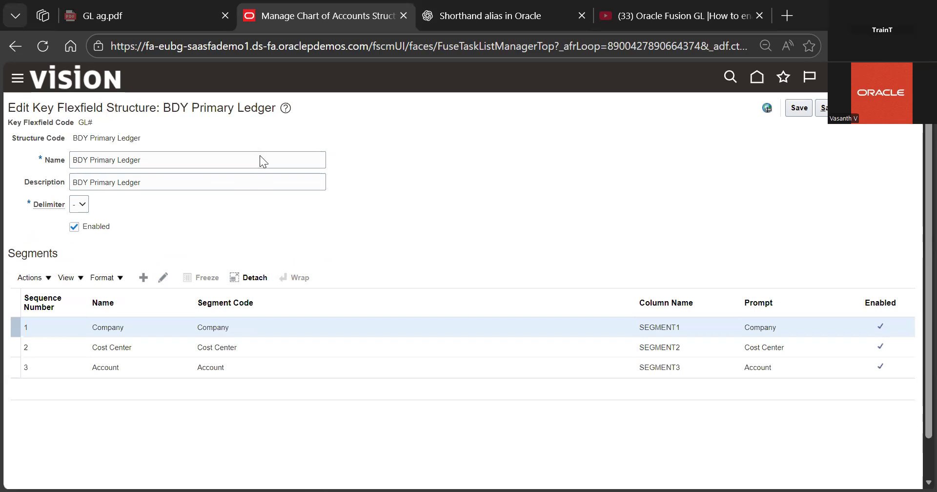
pyautogui.tripleClick(294, 153)
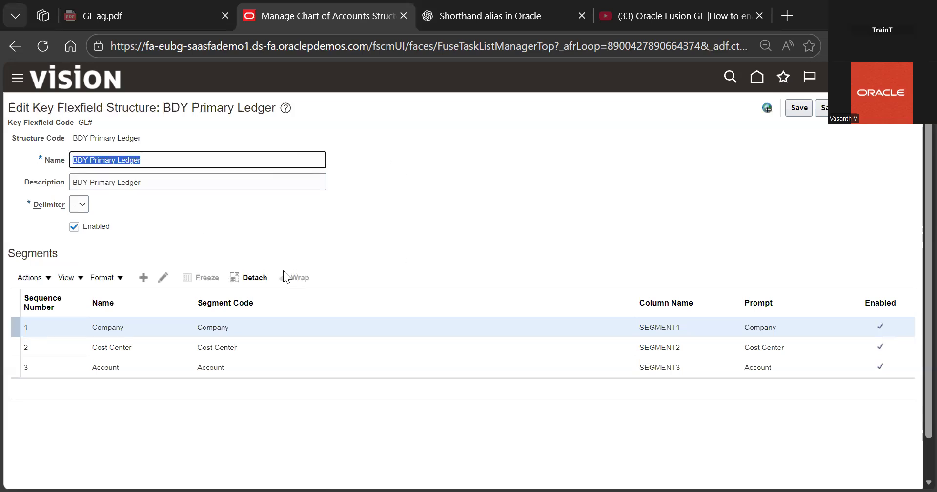
pyautogui.scroll(-1, 391, 236)
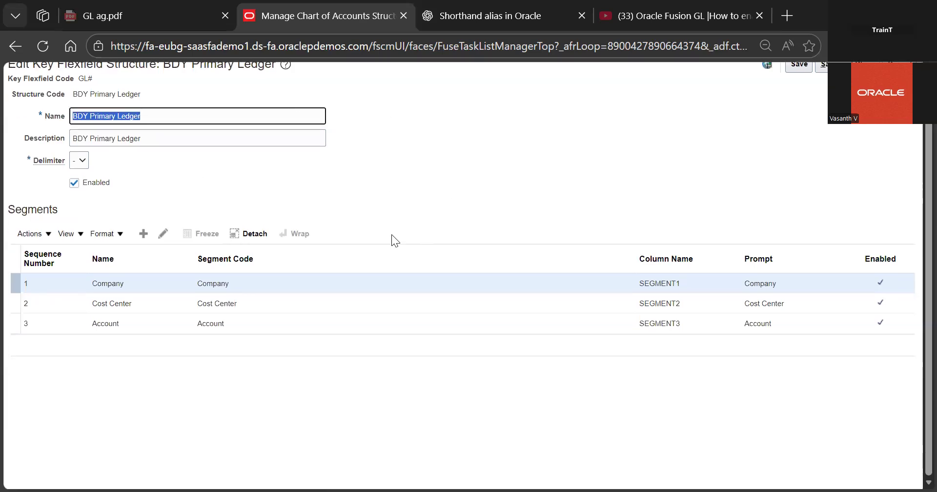
pyautogui.click(325, 218)
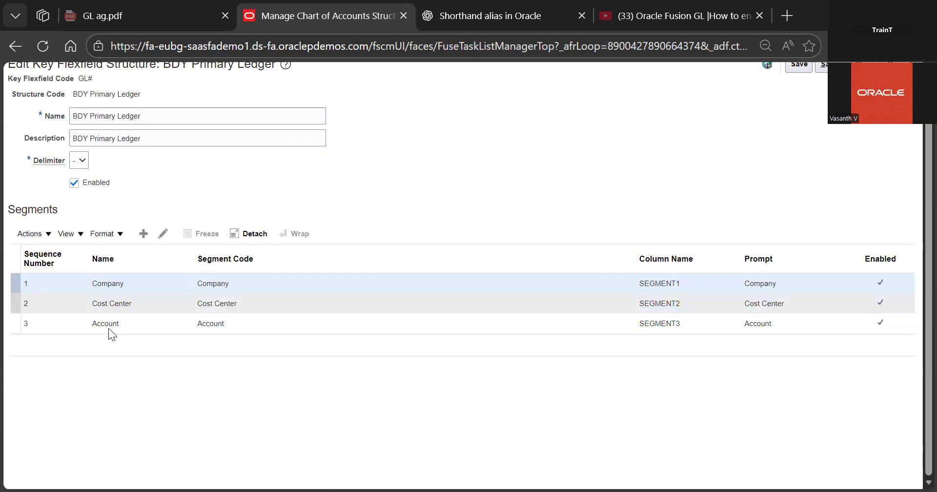
# - Open the Company segment, check its default value set and segment labels, and save and close it
pyautogui.click(163, 239)
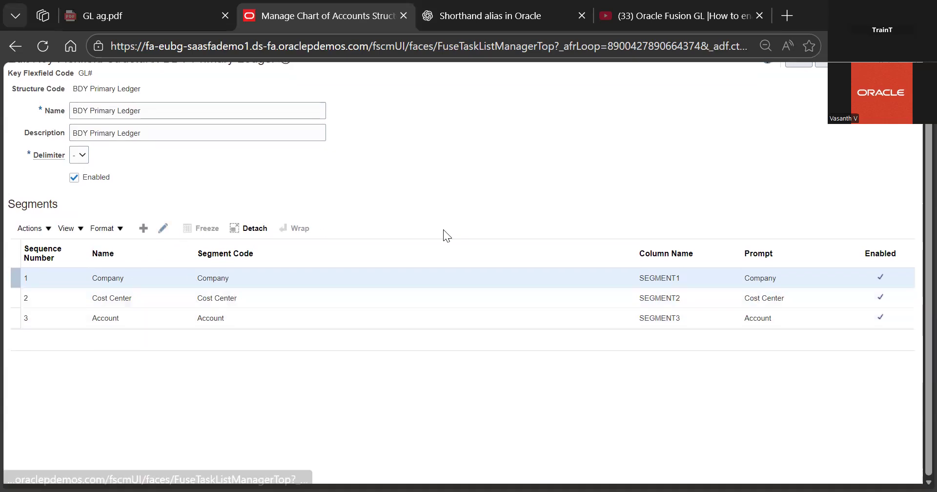
pyautogui.scroll(1, 503, 319)
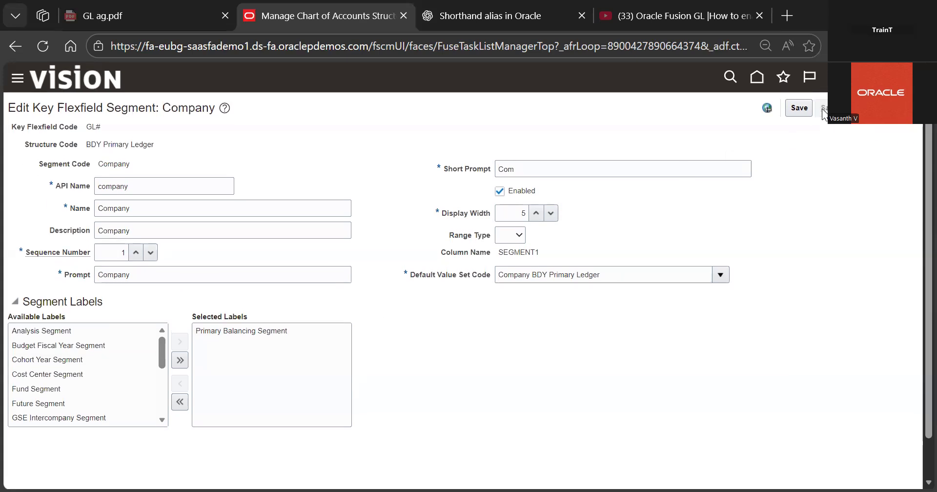
pyautogui.click(821, 109)
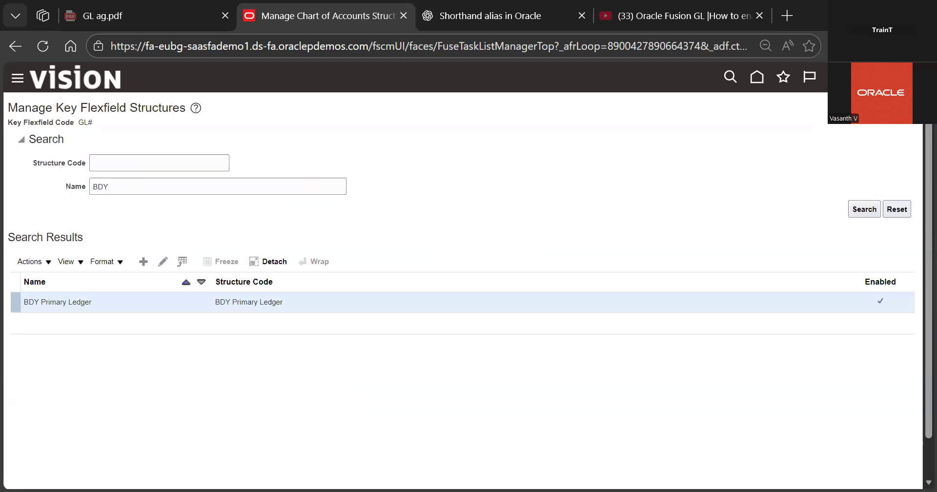
# - Open the Manage Chart of Accounts Structure Instances task and list all structure instances without any criteria
pyautogui.click(897, 108)
pyautogui.click(424, 277)
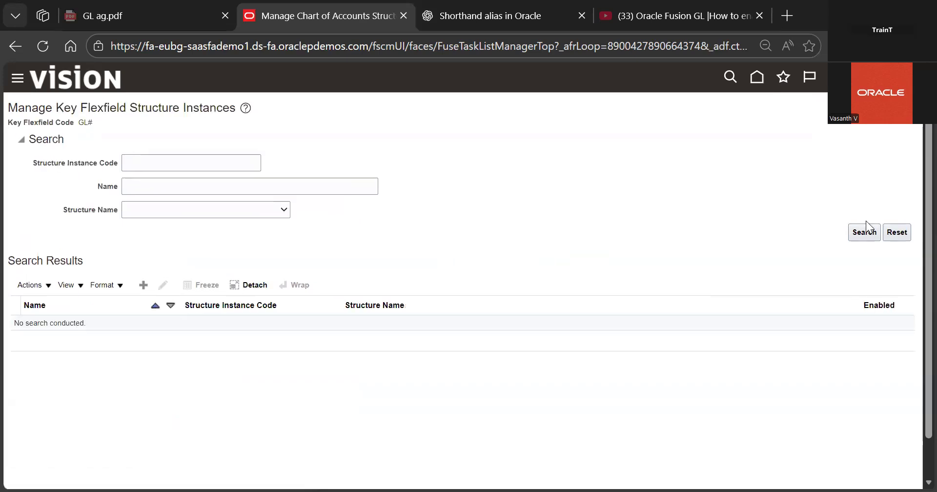
pyautogui.moveTo(867, 225); pyautogui.dragTo(903, 232)
# - Find the BDY Primary Ledger structure instance in the list and open it for editing
pyautogui.scroll(-1, 587, 279)
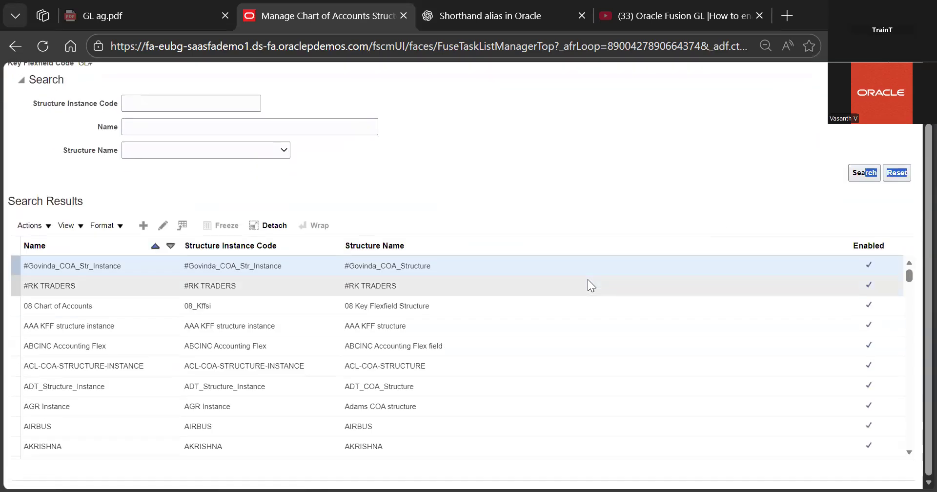
pyautogui.scroll(-5, 588, 280)
pyautogui.scroll(-2, 557, 330)
pyautogui.scroll(-5, 557, 329)
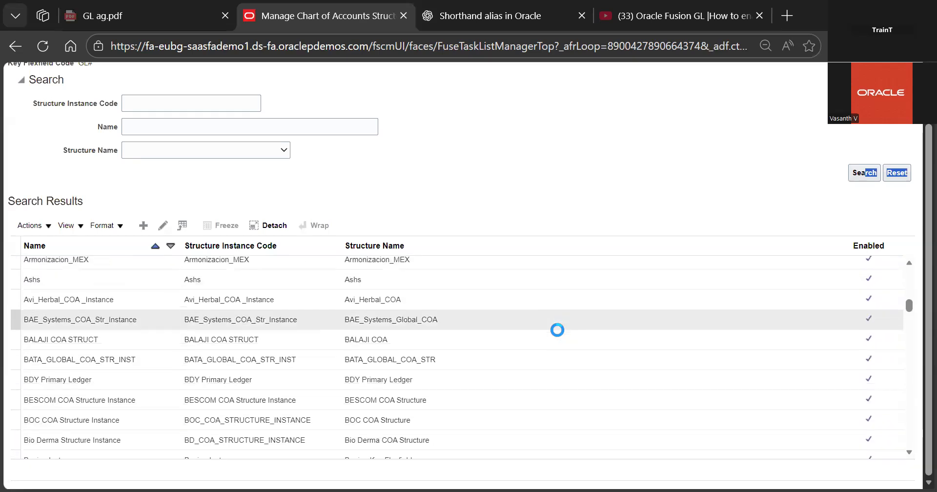
pyautogui.scroll(3, 557, 330)
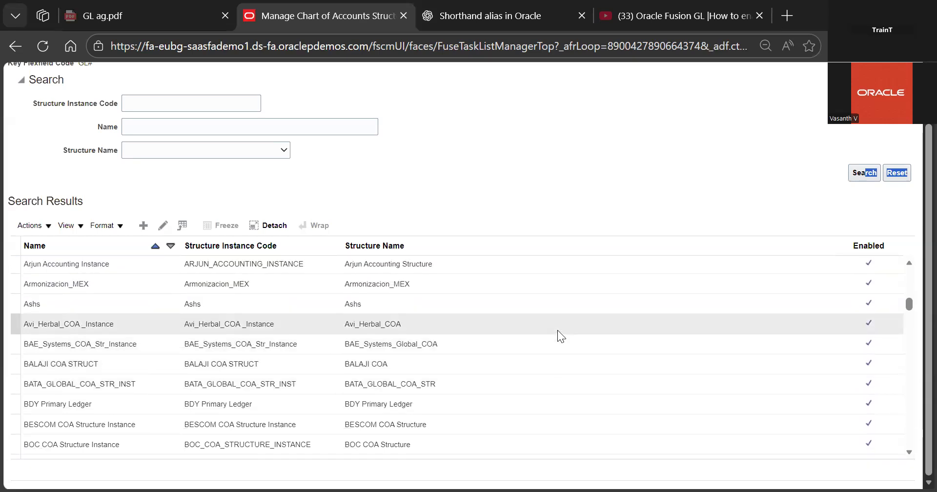
pyautogui.click(532, 403)
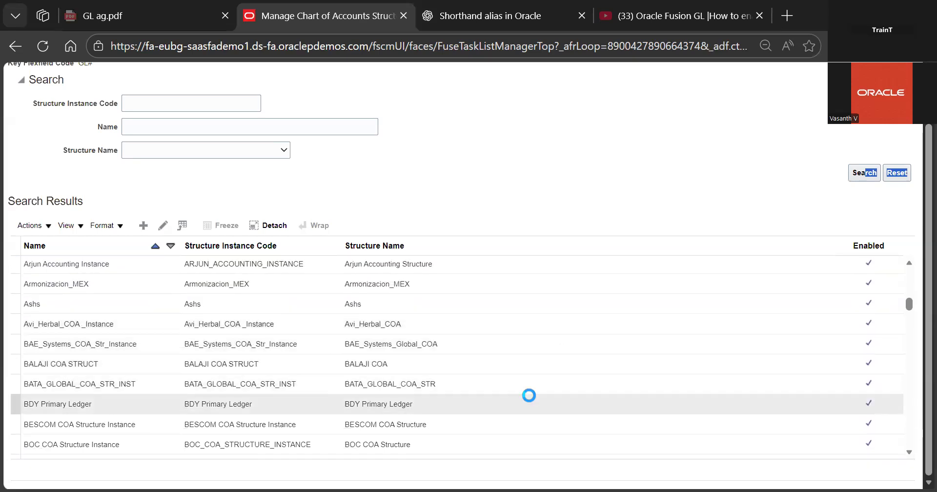
pyautogui.click(163, 226)
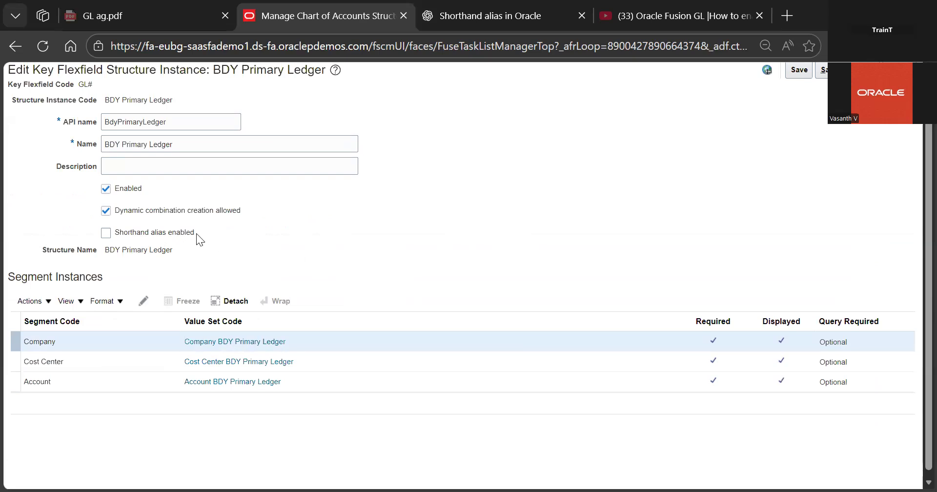
# - Open the Company segment instance of the BDY Primary Ledger and check its value set and tree name
pyautogui.click(144, 301)
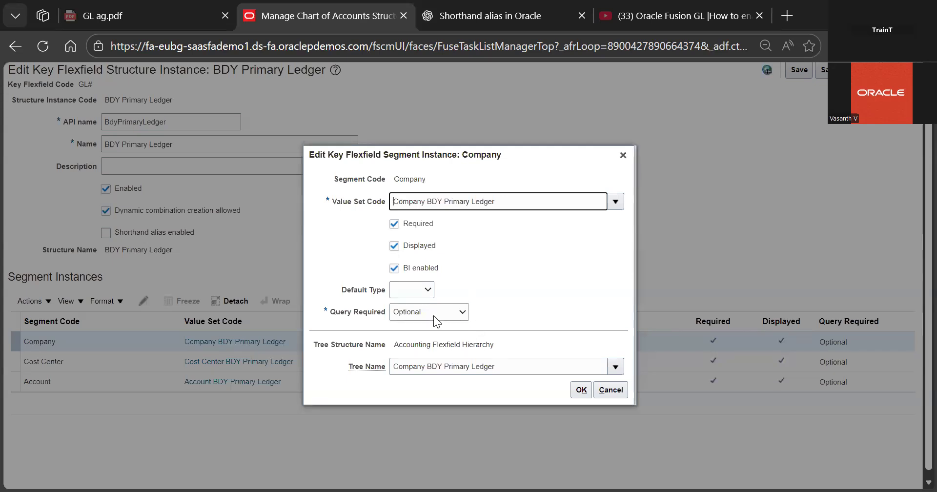
pyautogui.tripleClick(525, 362)
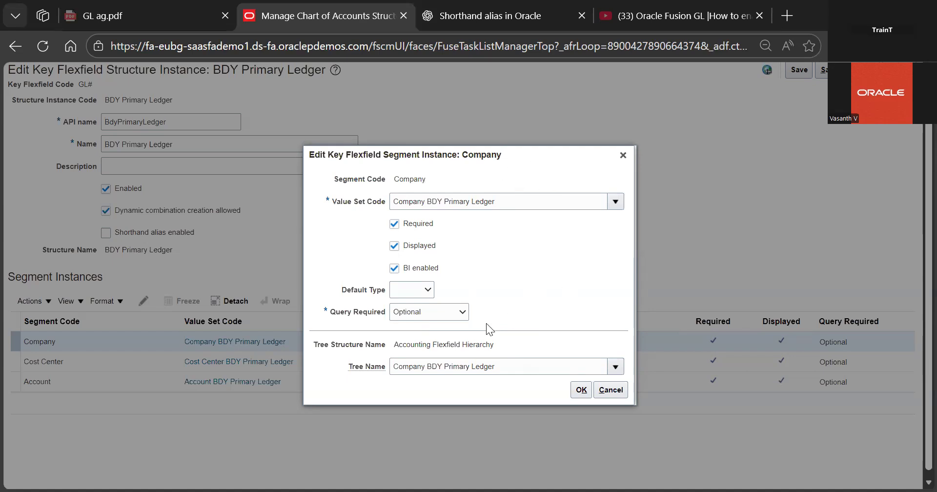
pyautogui.doubleClick(508, 363)
pyautogui.click(396, 367)
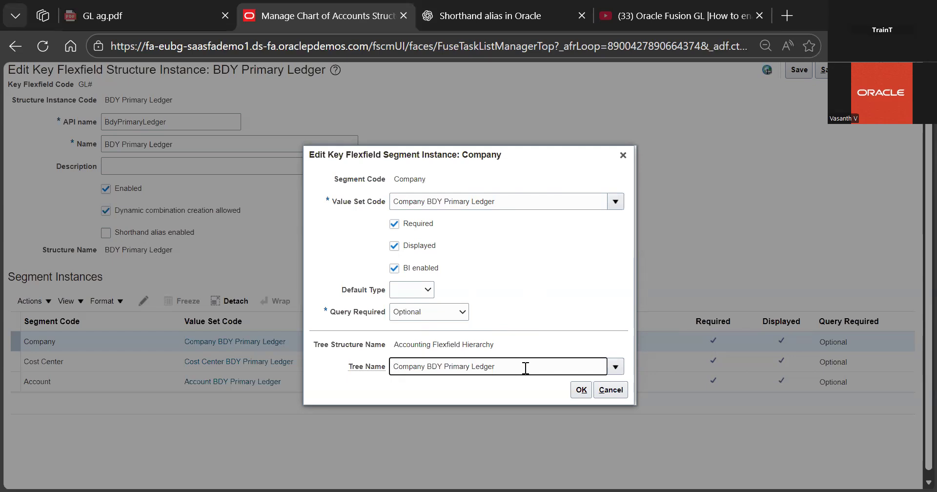
# - Close the Company segment instance and leave the structure instance pages, returning to the Financials setup tasks
pyautogui.click(587, 395)
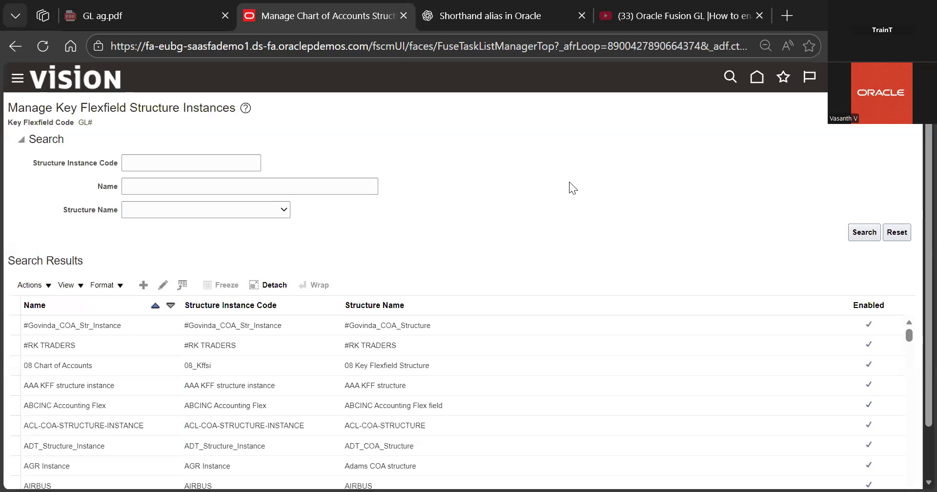
pyautogui.click(900, 108)
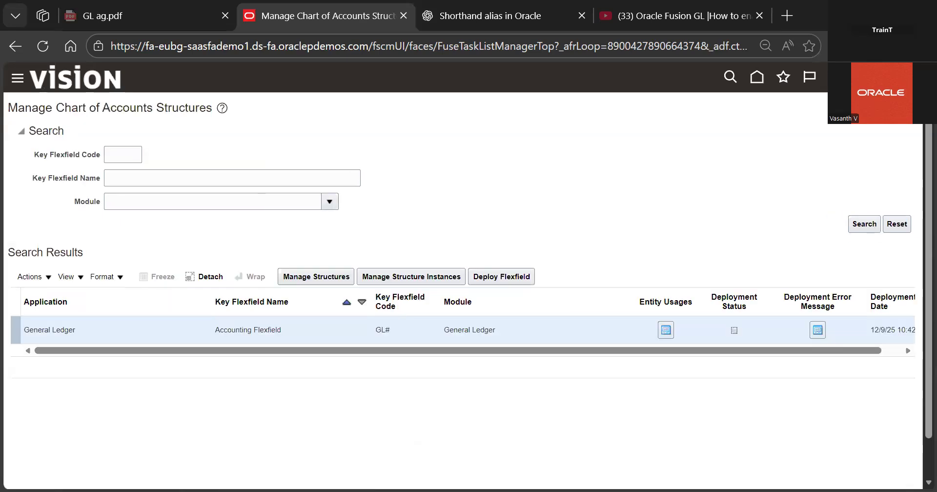
pyautogui.click(900, 108)
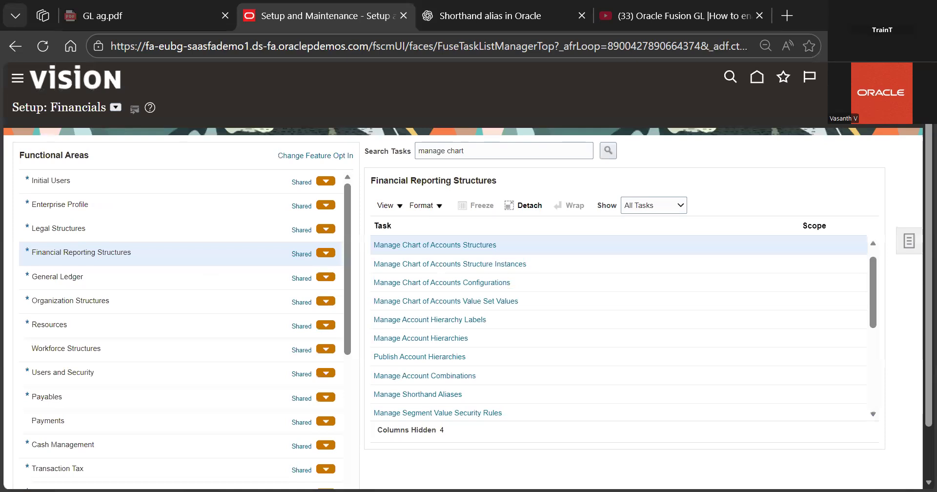
# - Sign out, sign back in with the saved credentials, and reopen the Financials setup in Setup and Maintenance
pyautogui.click(890, 77)
pyautogui.click(884, 105)
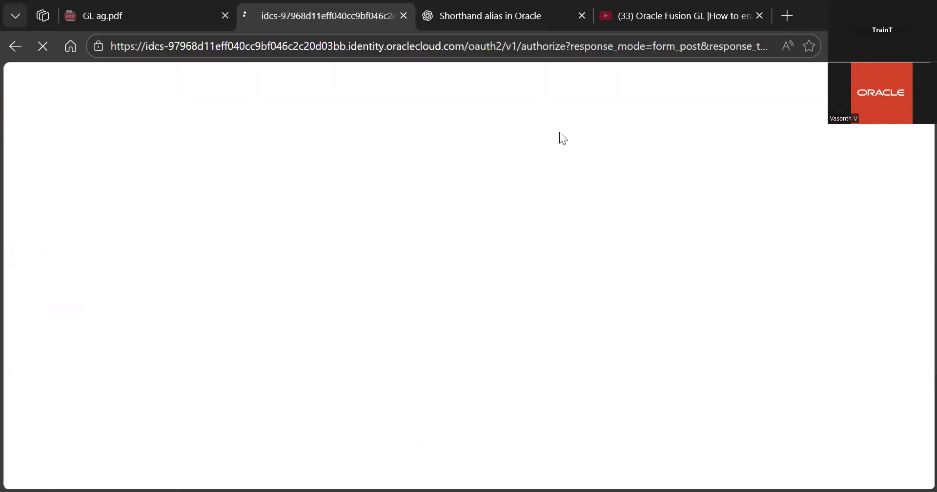
pyautogui.scroll(-3, 390, 371)
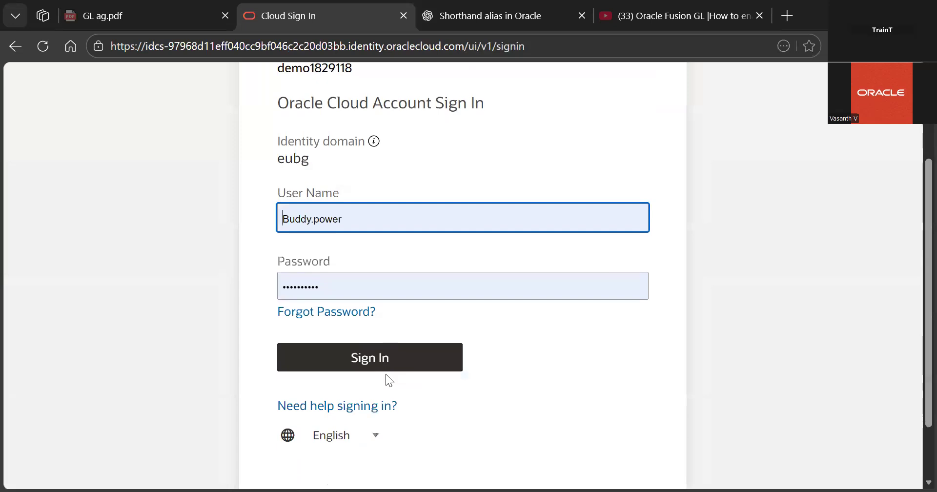
pyautogui.click(402, 358)
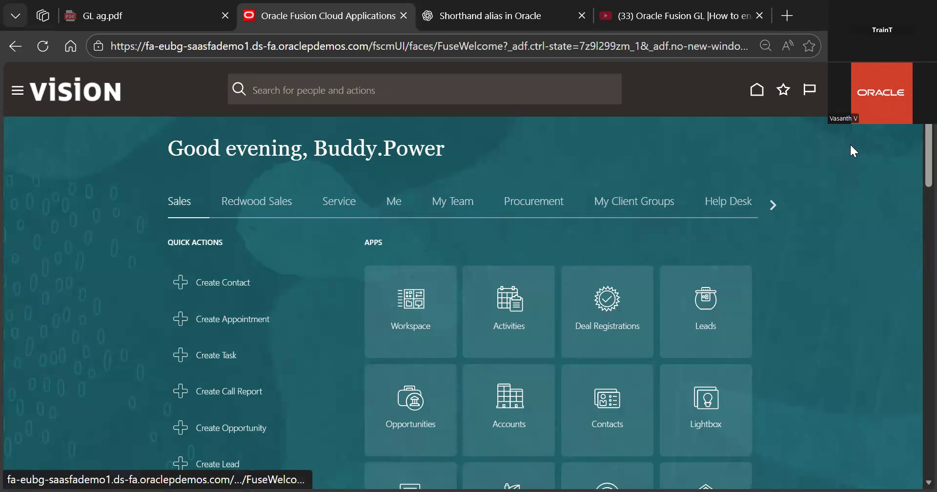
pyautogui.click(878, 90)
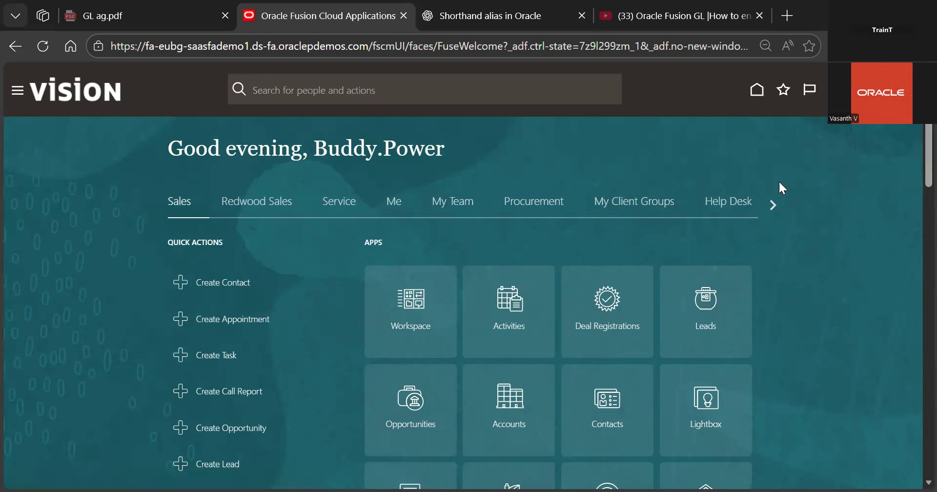
pyautogui.click(726, 275)
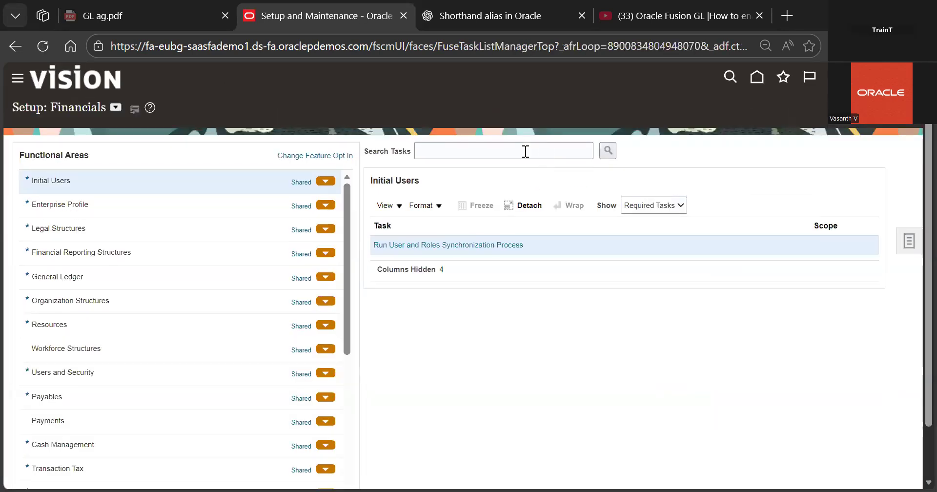
# - Search the setup tasks for "primary" and open the Manage Primary Ledgers task
pyautogui.click(526, 151)
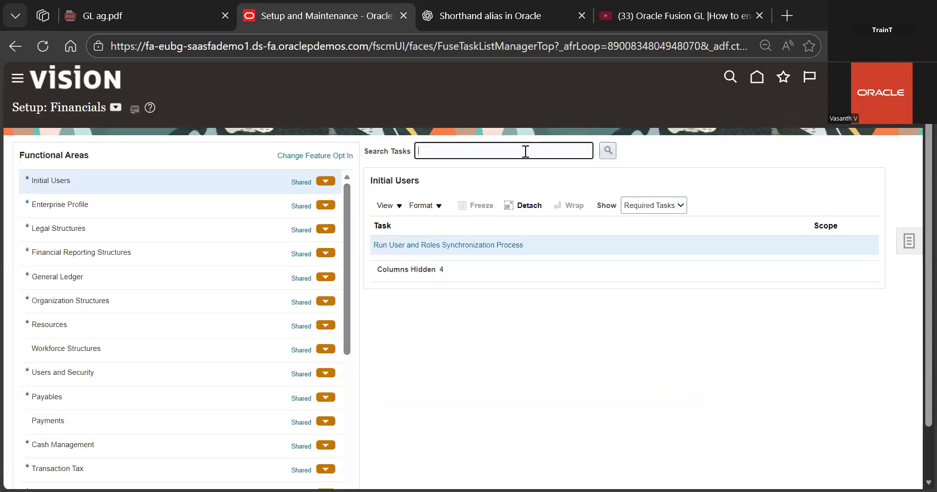
pyautogui.write('por')
pyautogui.press('BackSpace')
pyautogui.press('BackSpace')
pyautogui.press('BackSpace')
pyautogui.write('pr')
pyautogui.press('BackSpace')
pyautogui.press('BackSpace')
pyautogui.write('primsary')
pyautogui.press('Return')
pyautogui.click(338, 263)
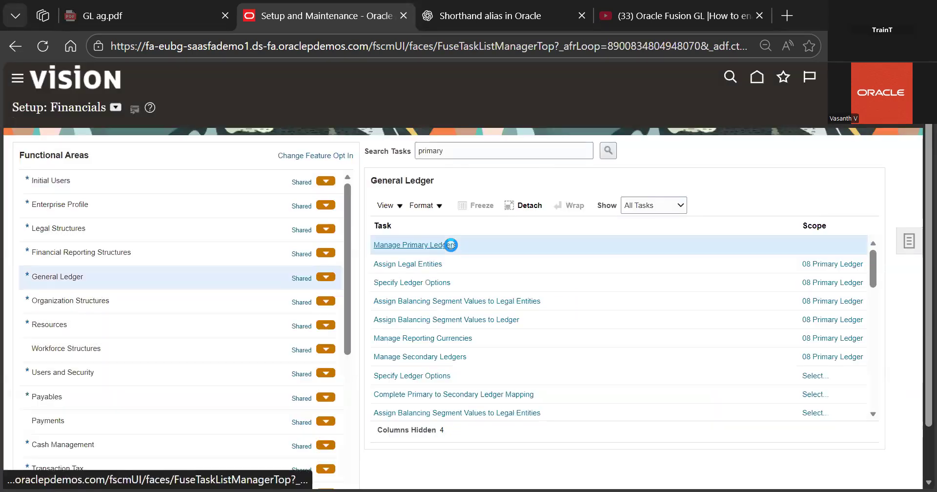
pyautogui.click(451, 245)
# - Filter the primary ledgers by the name BDY and clear the filter after checking the list
pyautogui.click(87, 175)
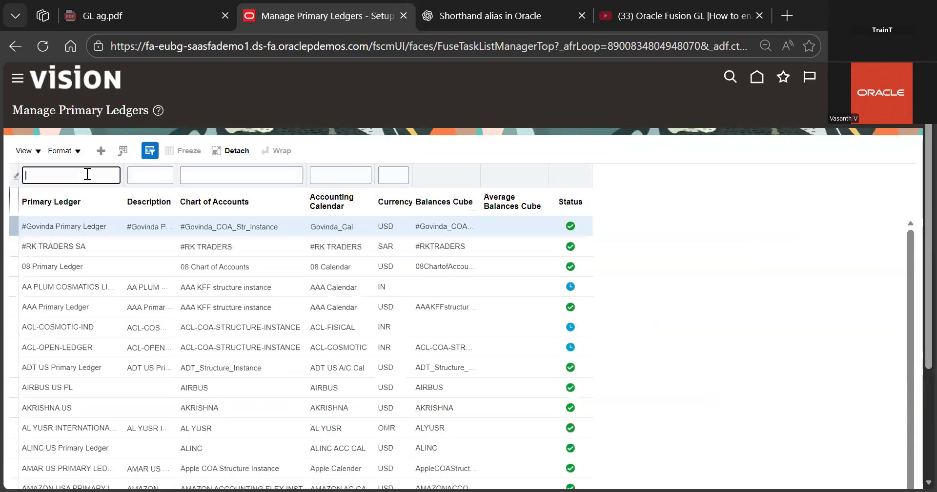
pyautogui.write('BDY')
pyautogui.press('Return')
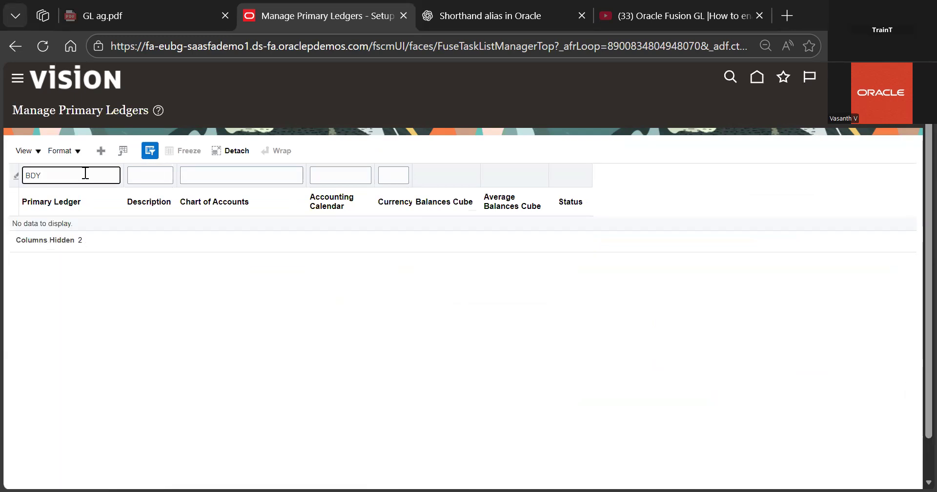
pyautogui.press('BackSpace')
pyautogui.press('BackSpace')
pyautogui.press('BackSpace')
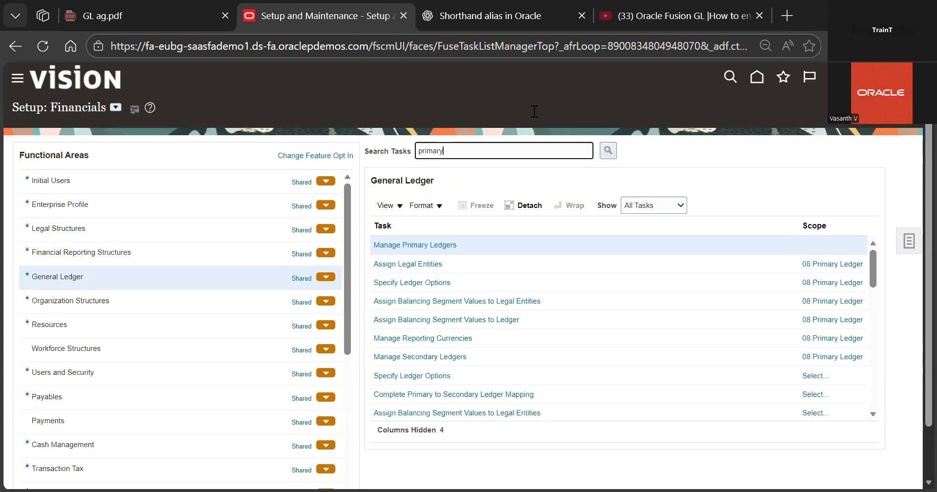
# - Clear the previous search term from the setup task search
pyautogui.hotkey('ctrl', 'a')
pyautogui.press('BackSpace')
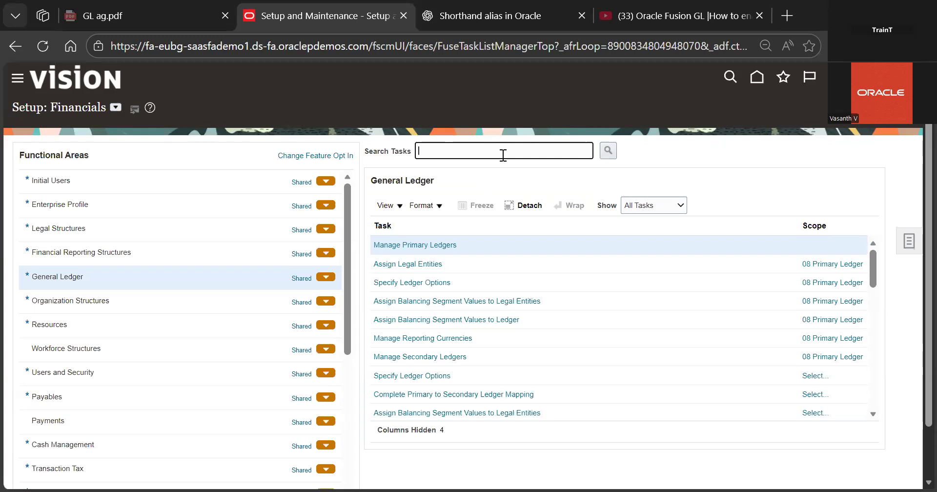